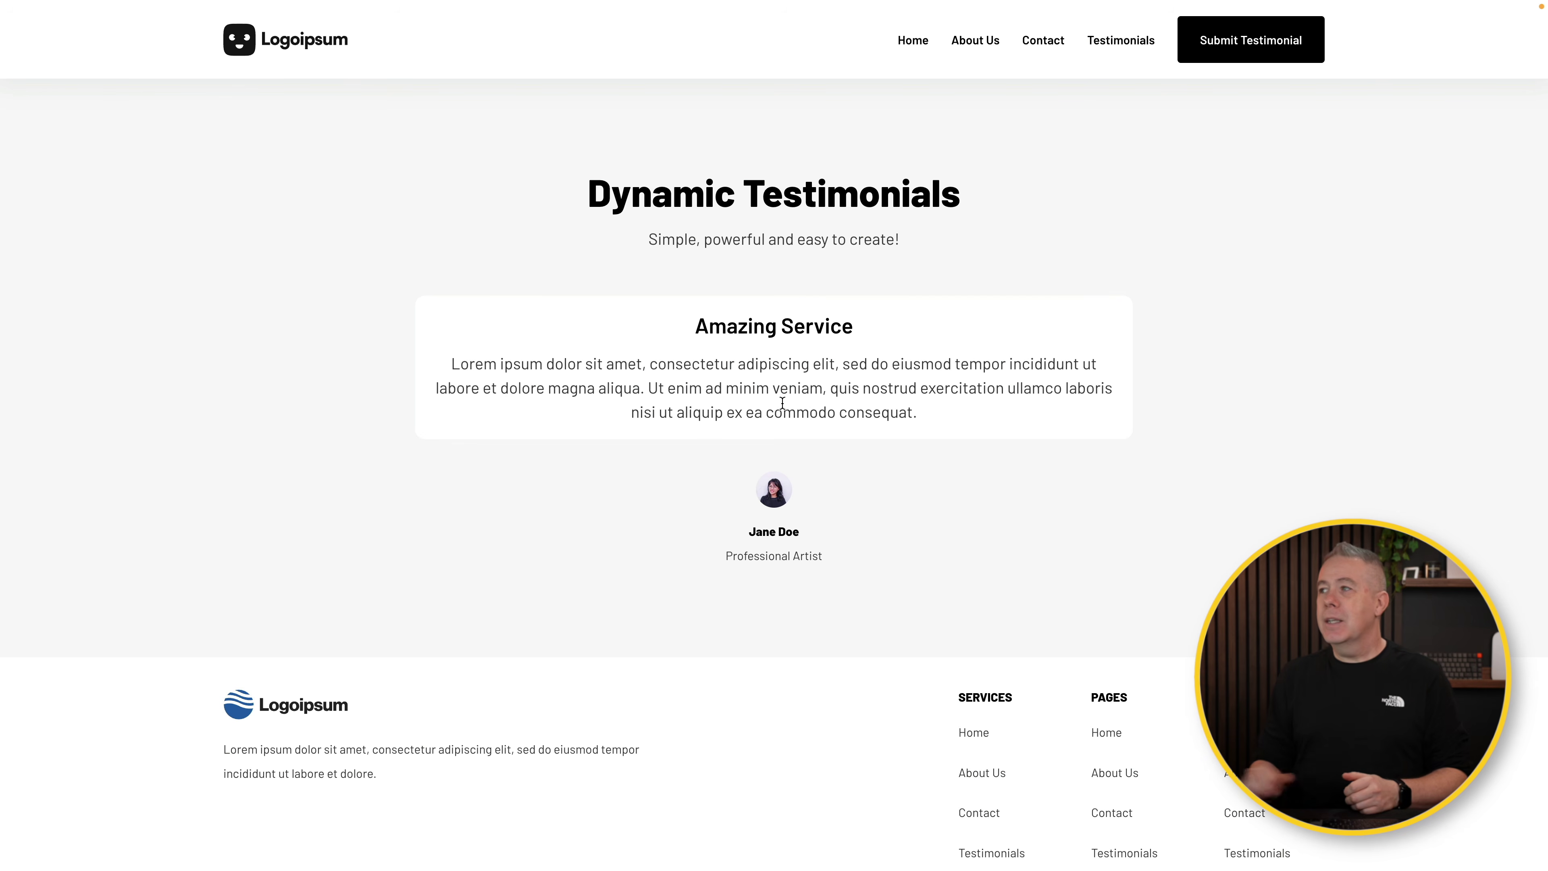
Step: Submit the testimonial 'What a fantastic application' through the site's Submit Testimonial form
left_click(1247, 61)
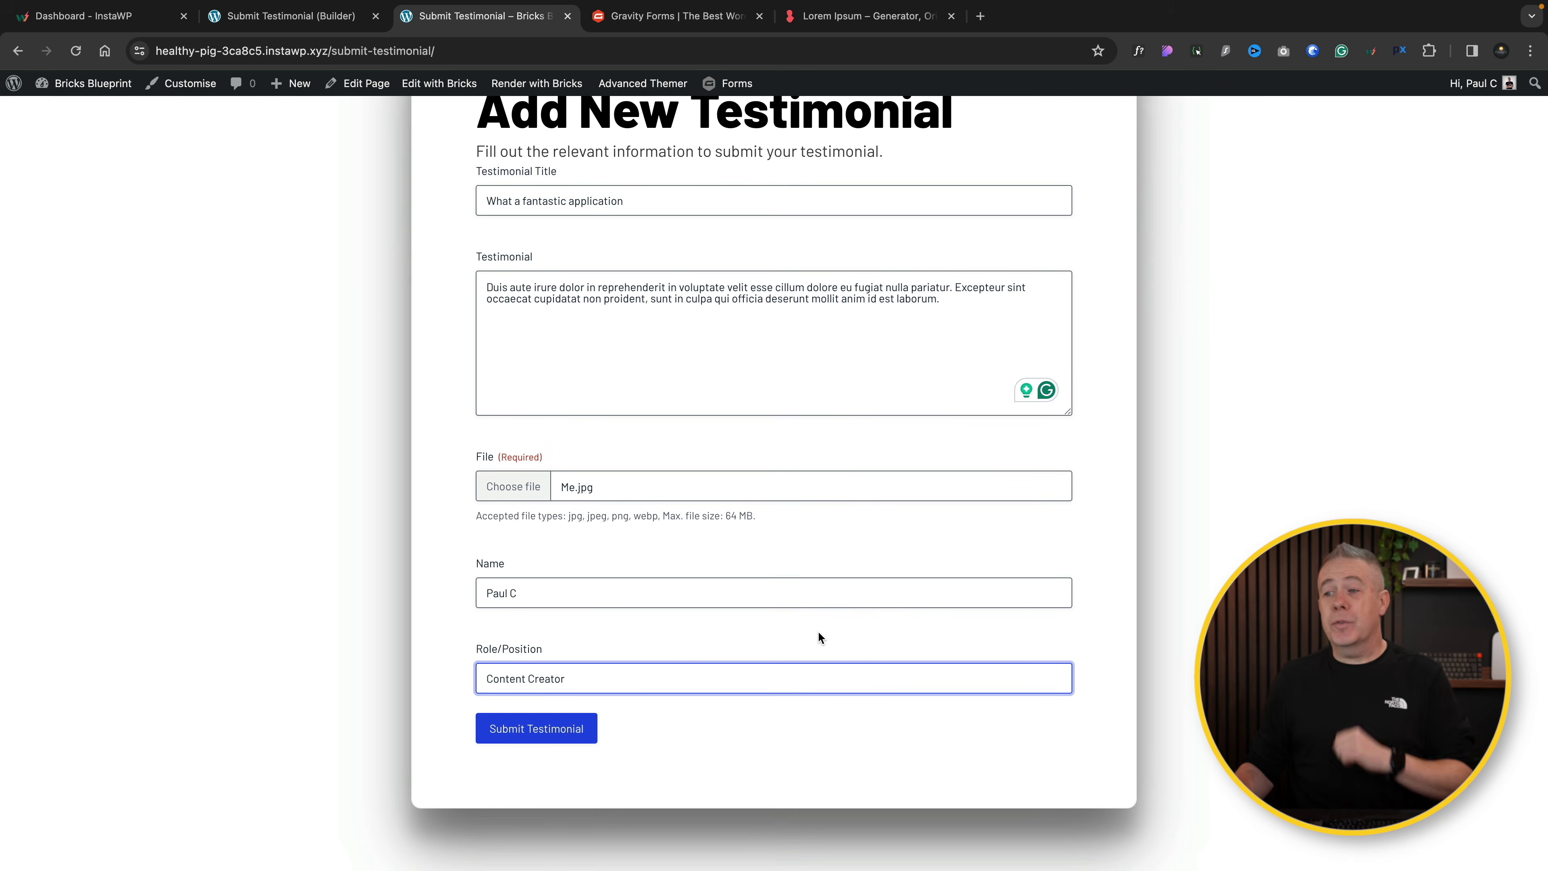
left_click(544, 737)
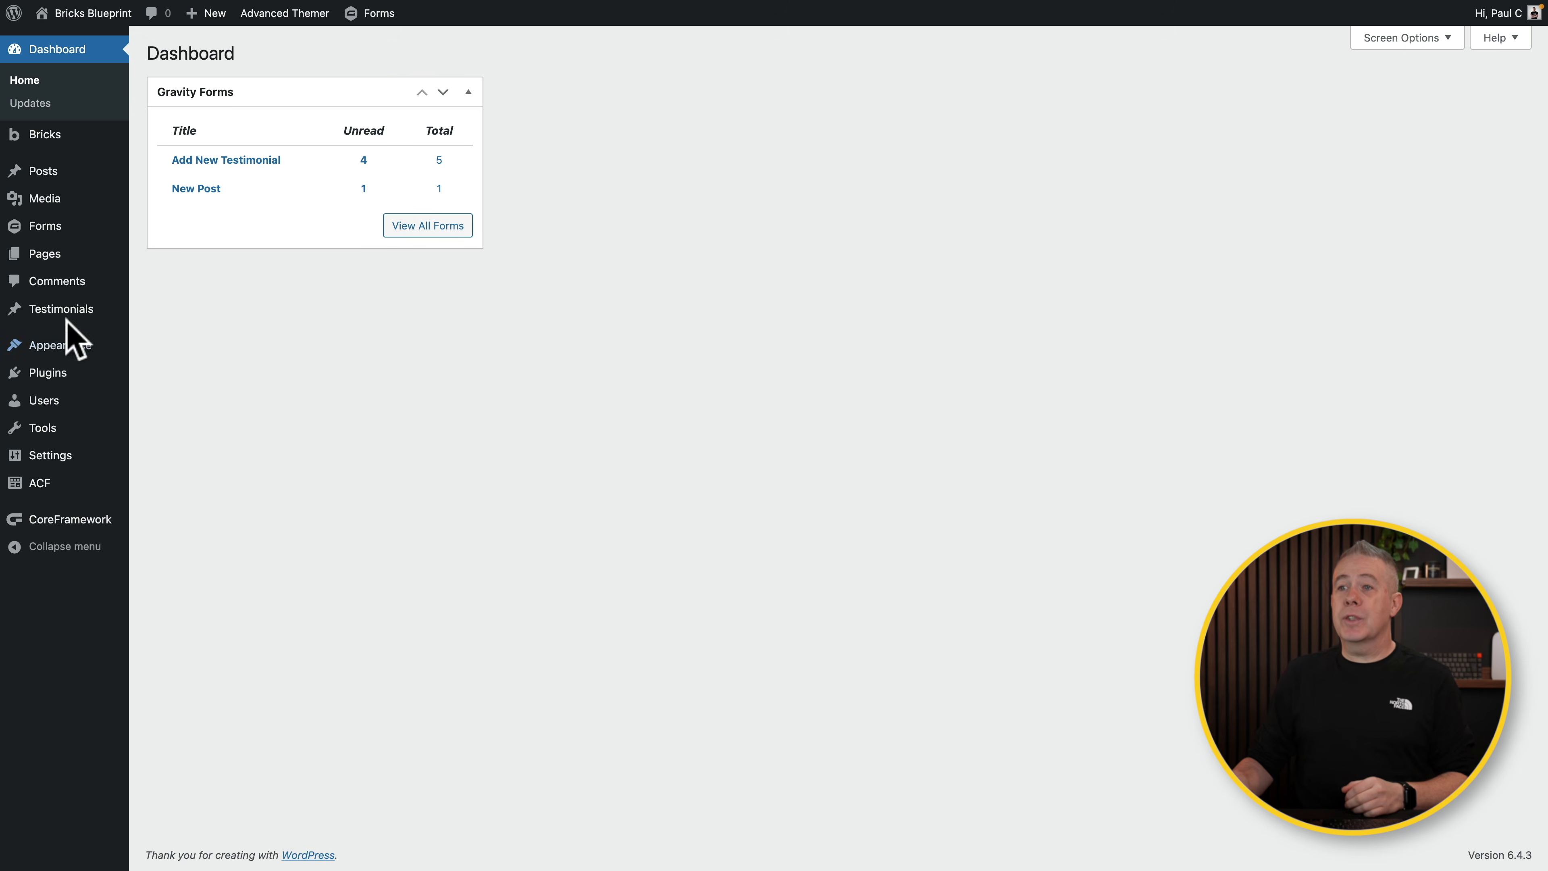
Step: Quick Edit the pending 'What a fantastic application' testimonial and set its status to Published
mouse_move(64, 318)
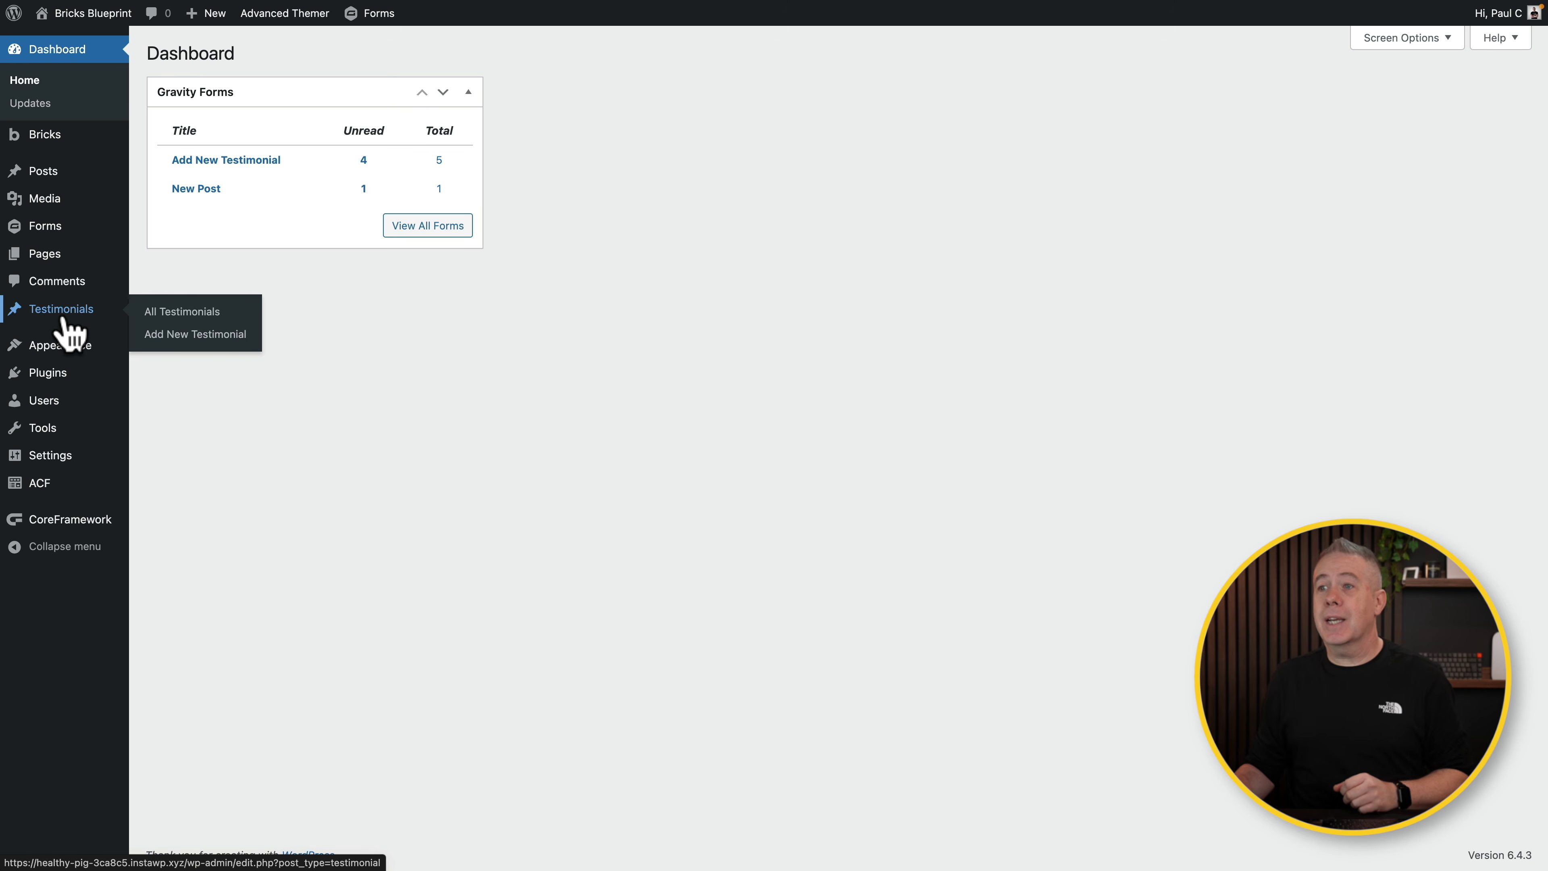
left_click(162, 312)
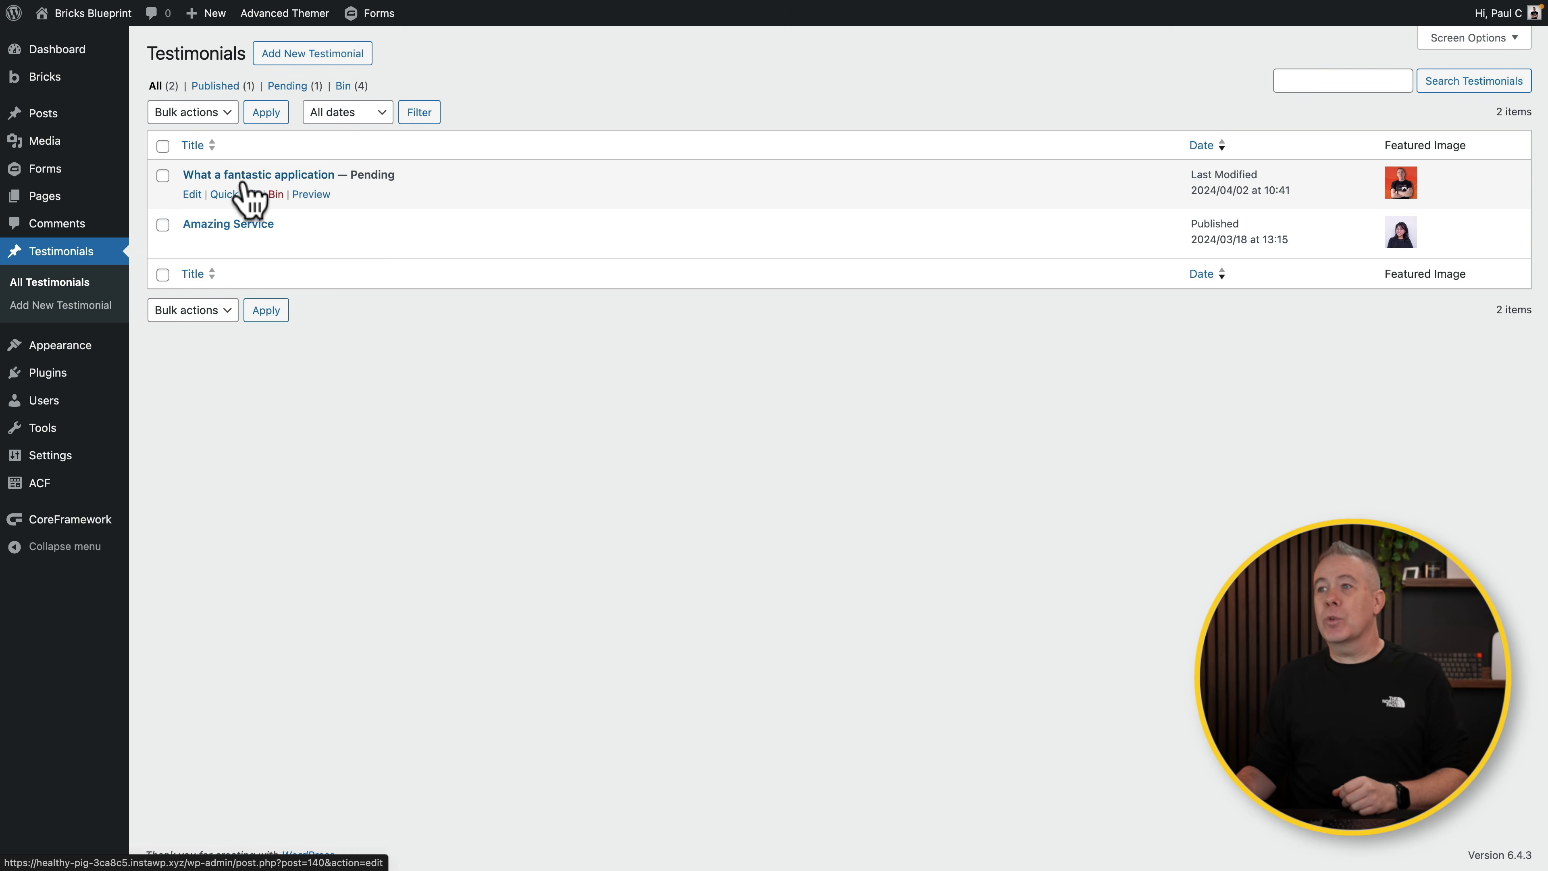
left_click(220, 194)
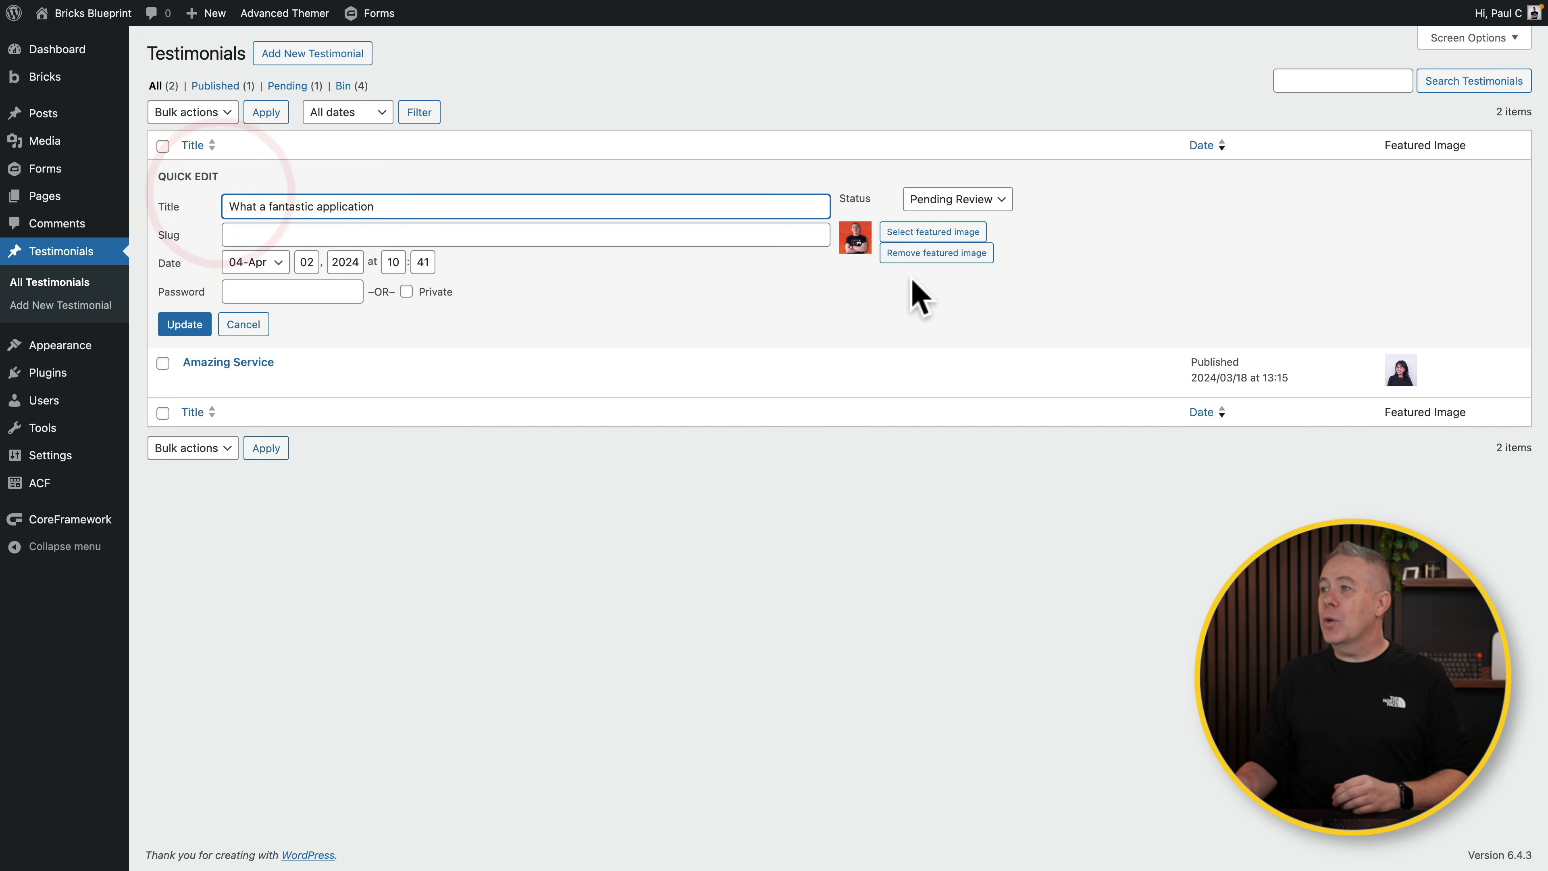
left_click(1008, 198)
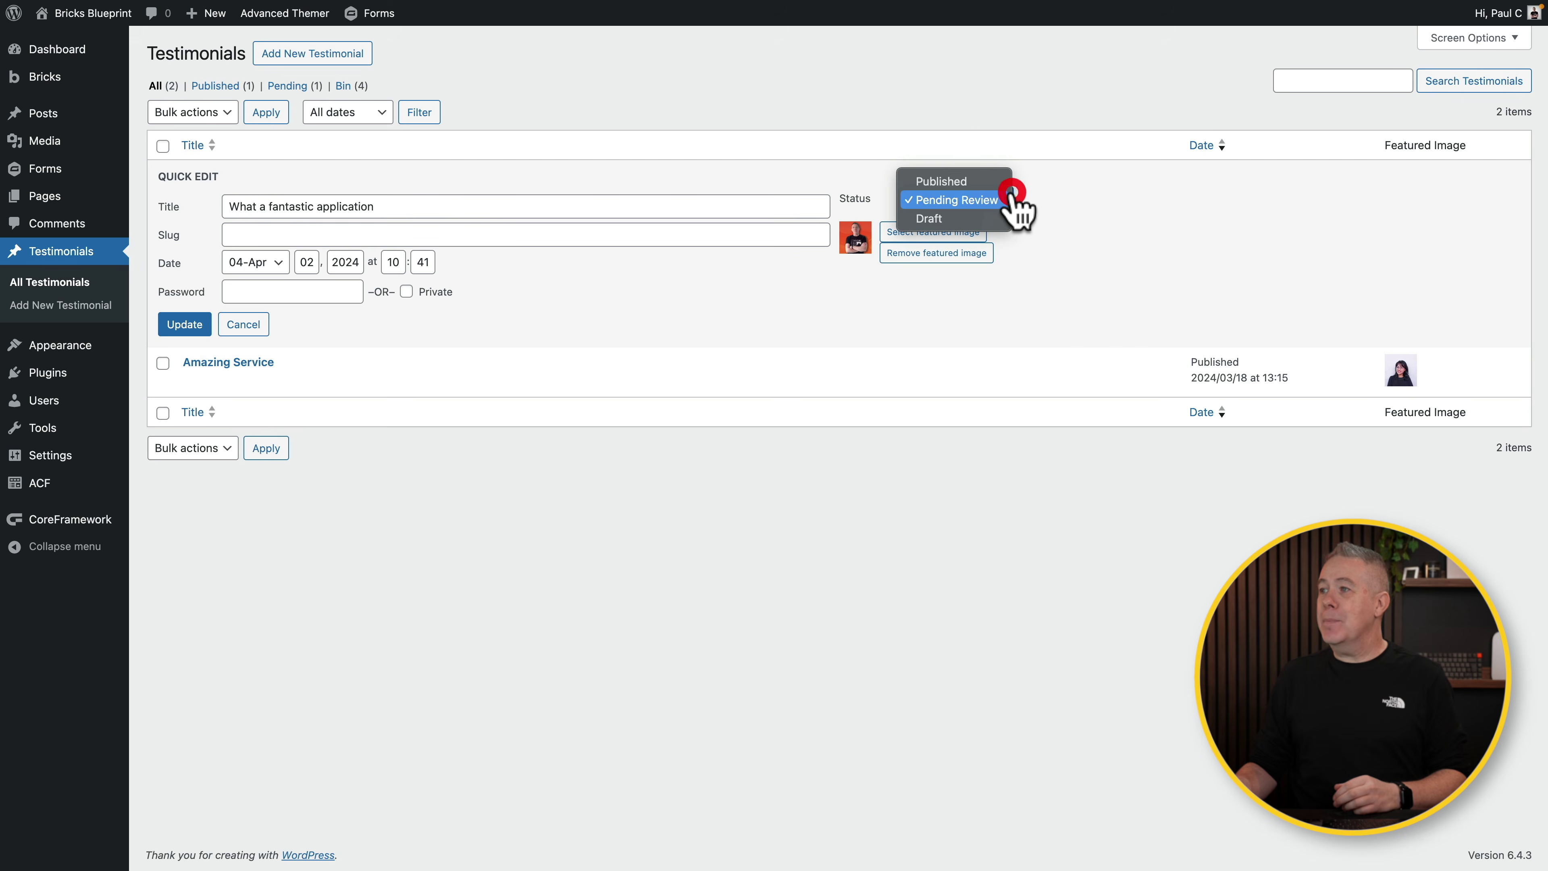
left_click(951, 182)
left_click(171, 329)
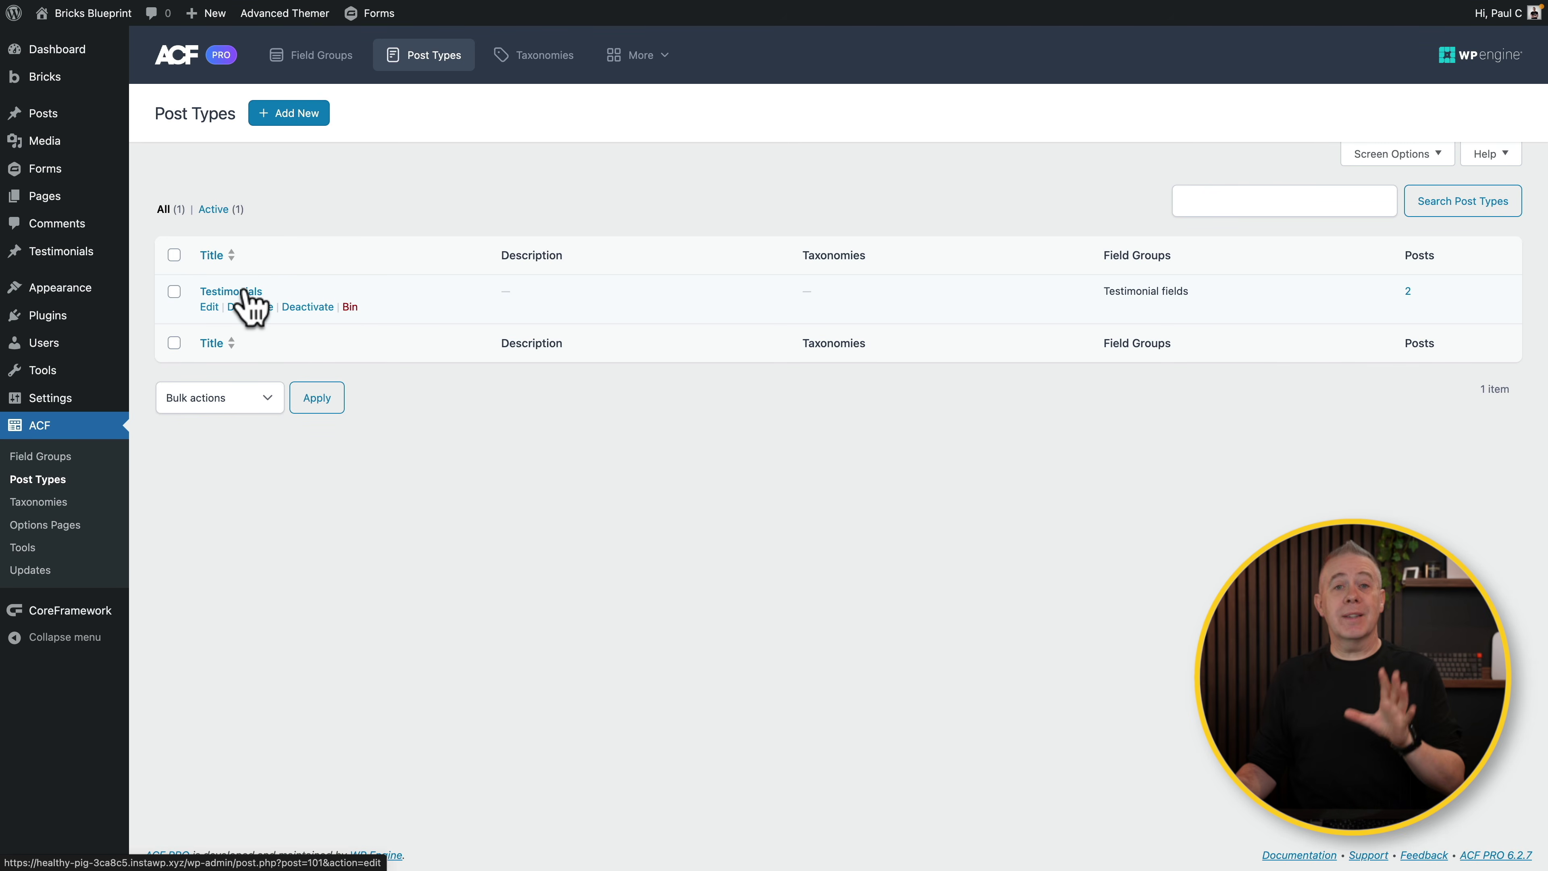
Step: Open the Testimonial fields group from the ACF Field Groups list
left_click(50, 455)
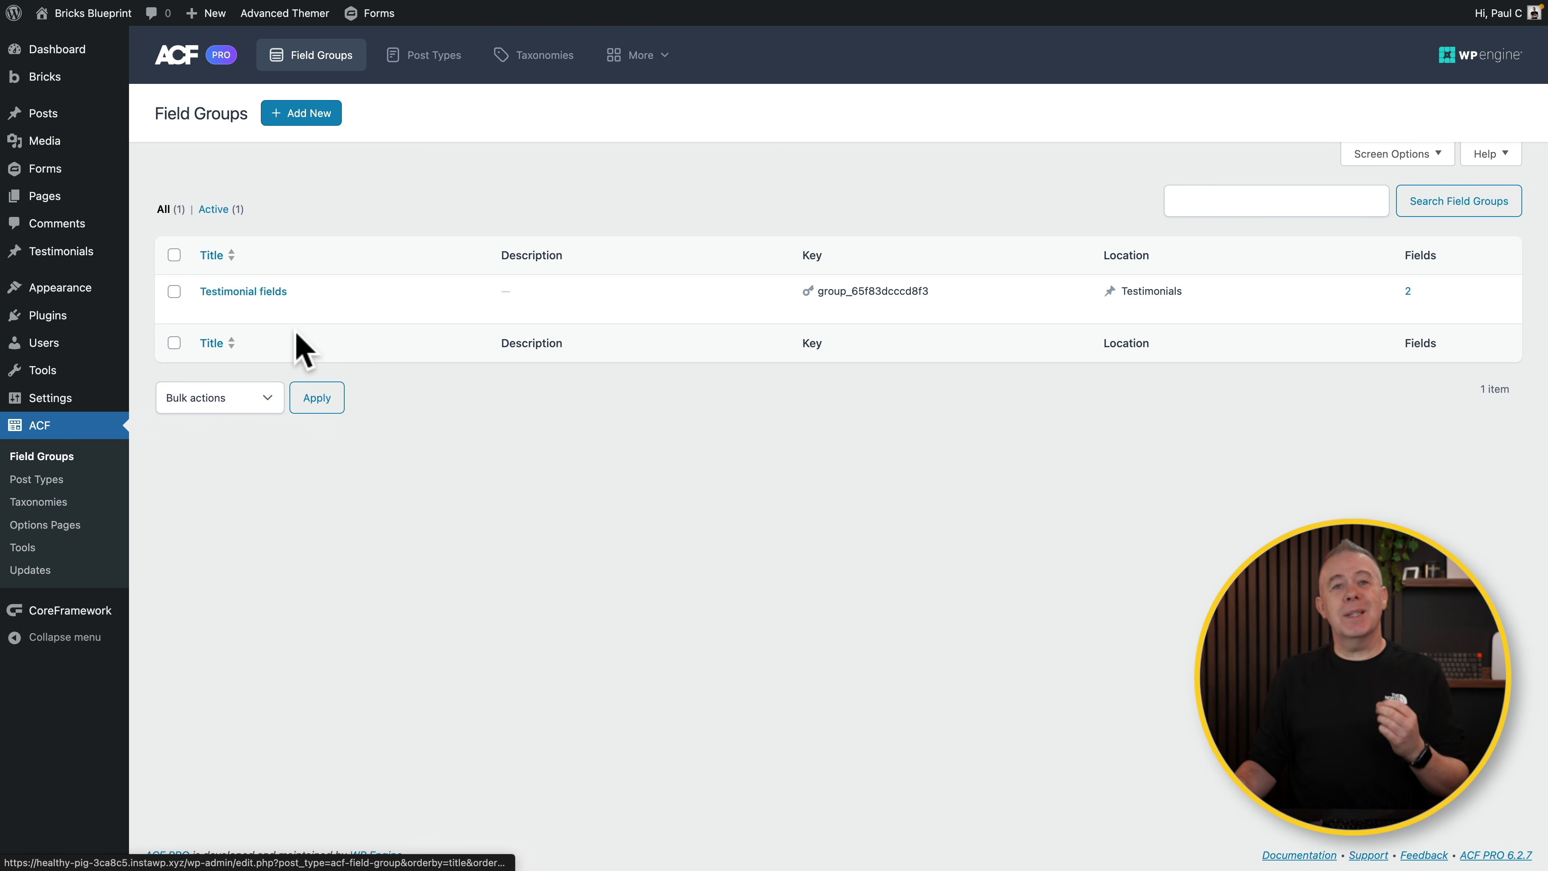
left_click(273, 291)
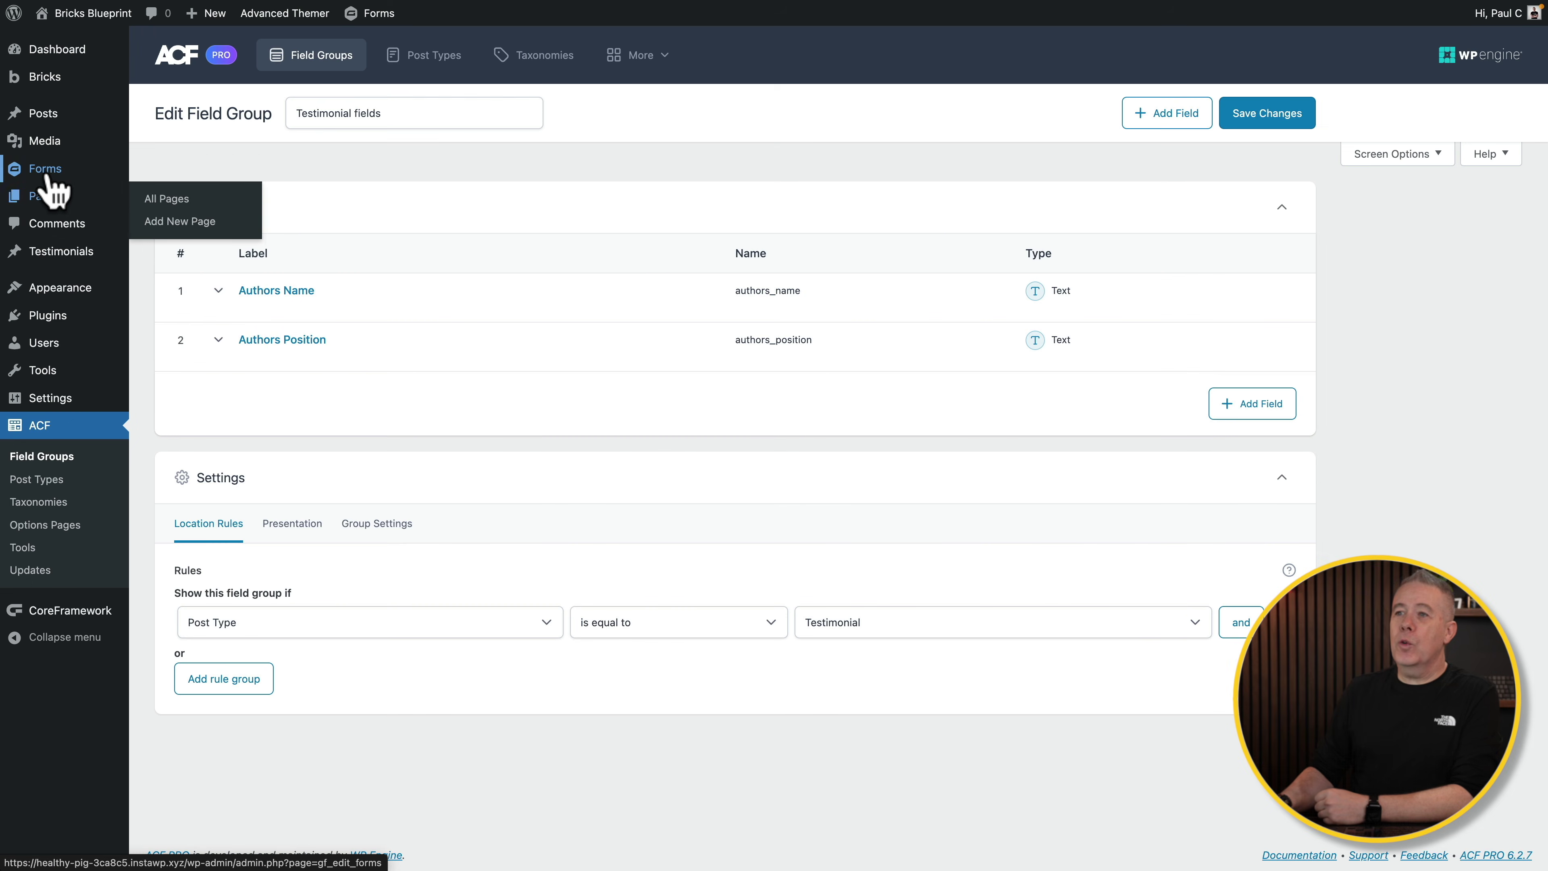
mouse_move(42, 174)
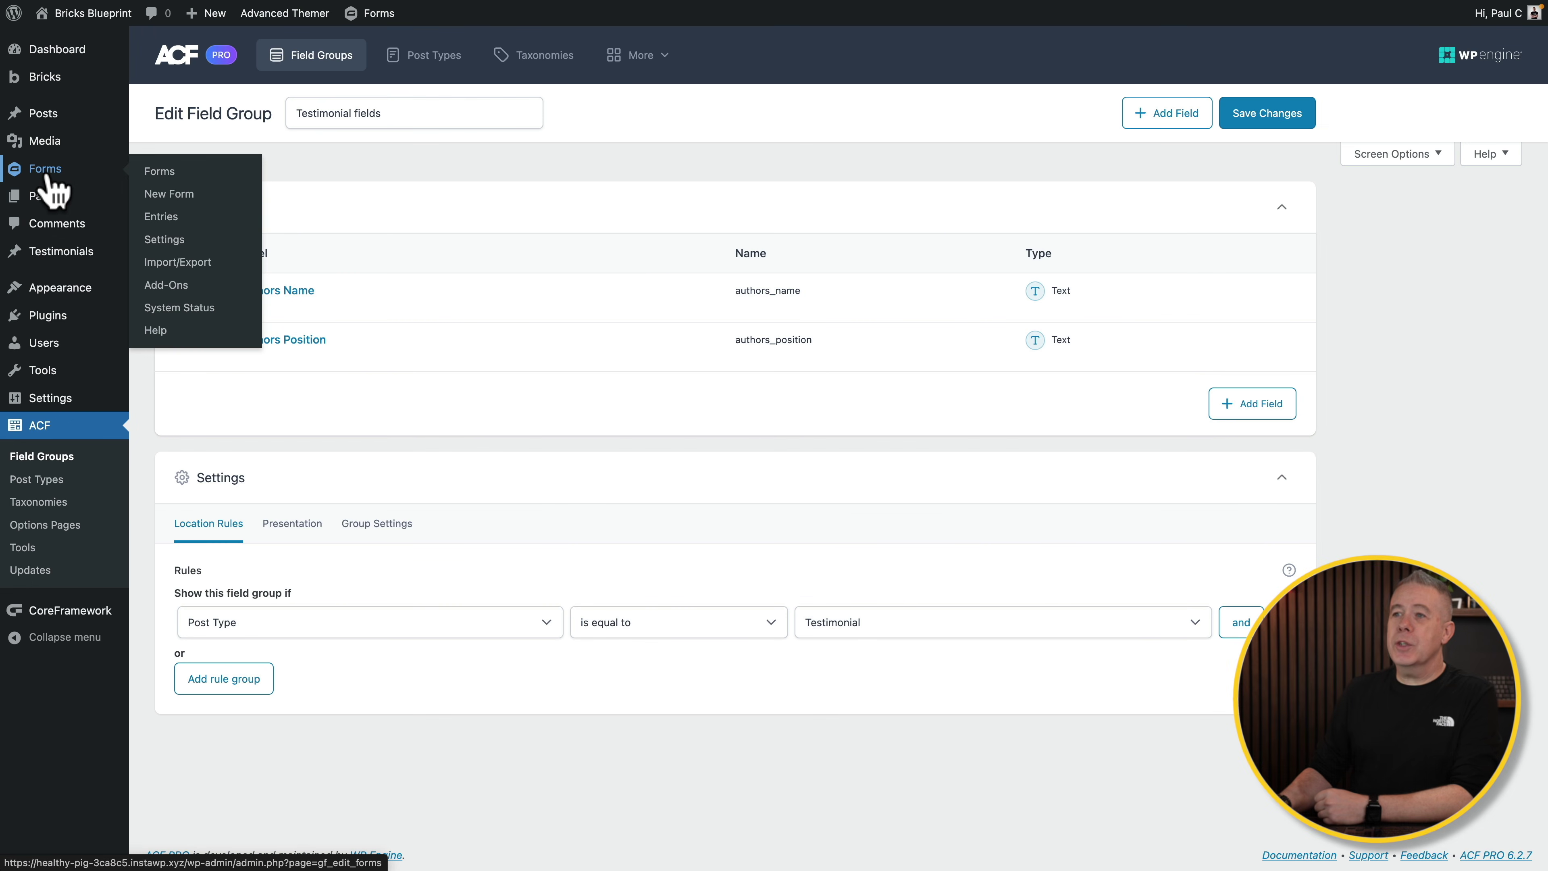
Step: Start a new form and preview the Advanced Contact Form template on the Gravity Forms site
left_click(166, 194)
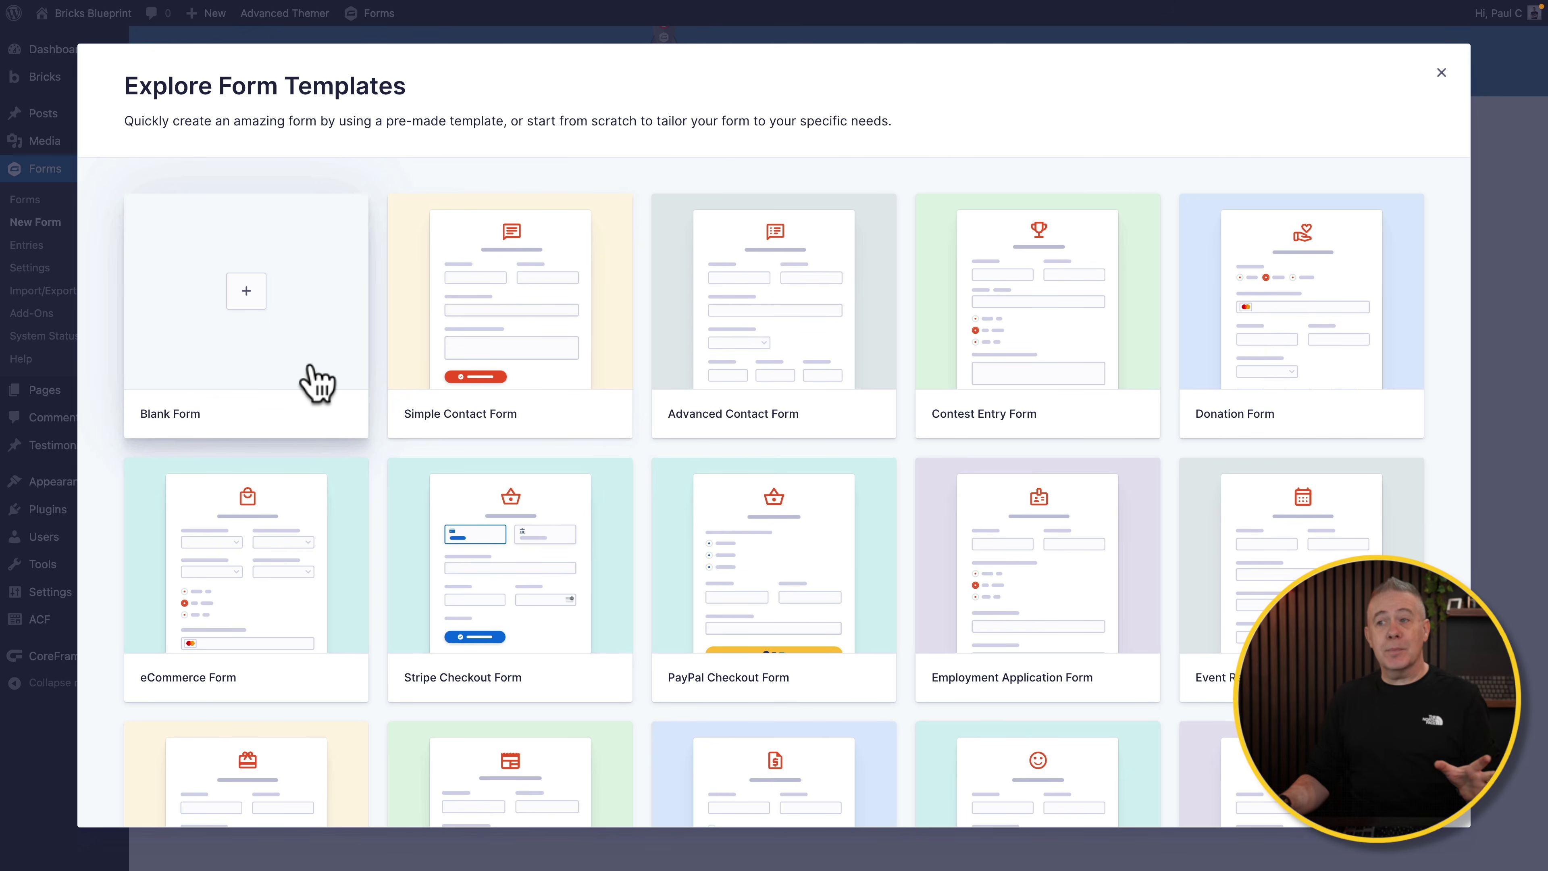
mouse_move(709, 346)
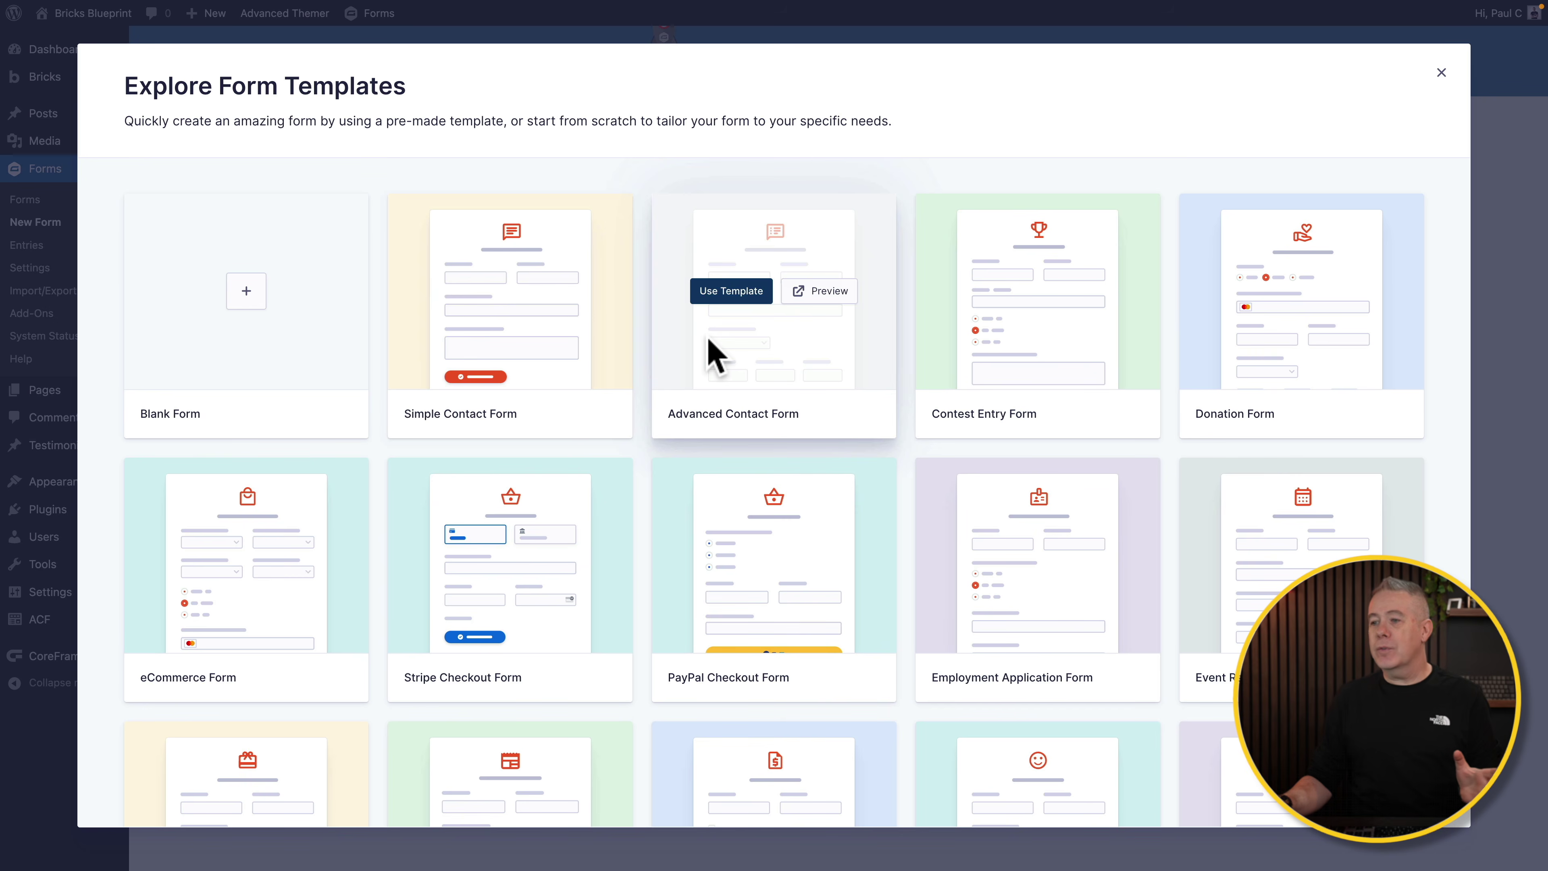
scroll(661, 616, "down", 2)
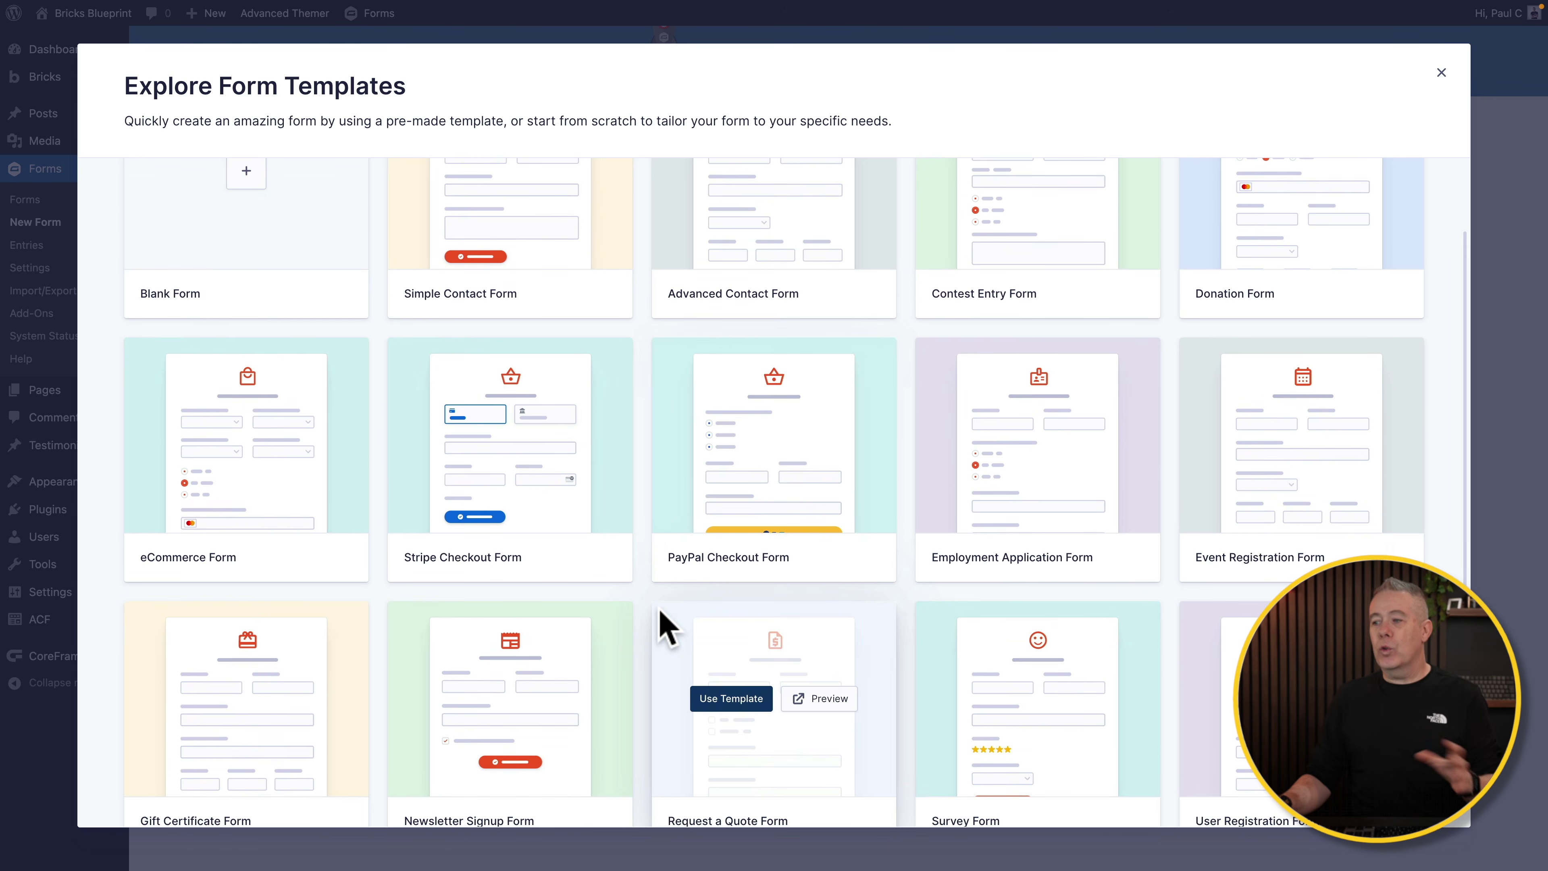
scroll(658, 608, "down", 3)
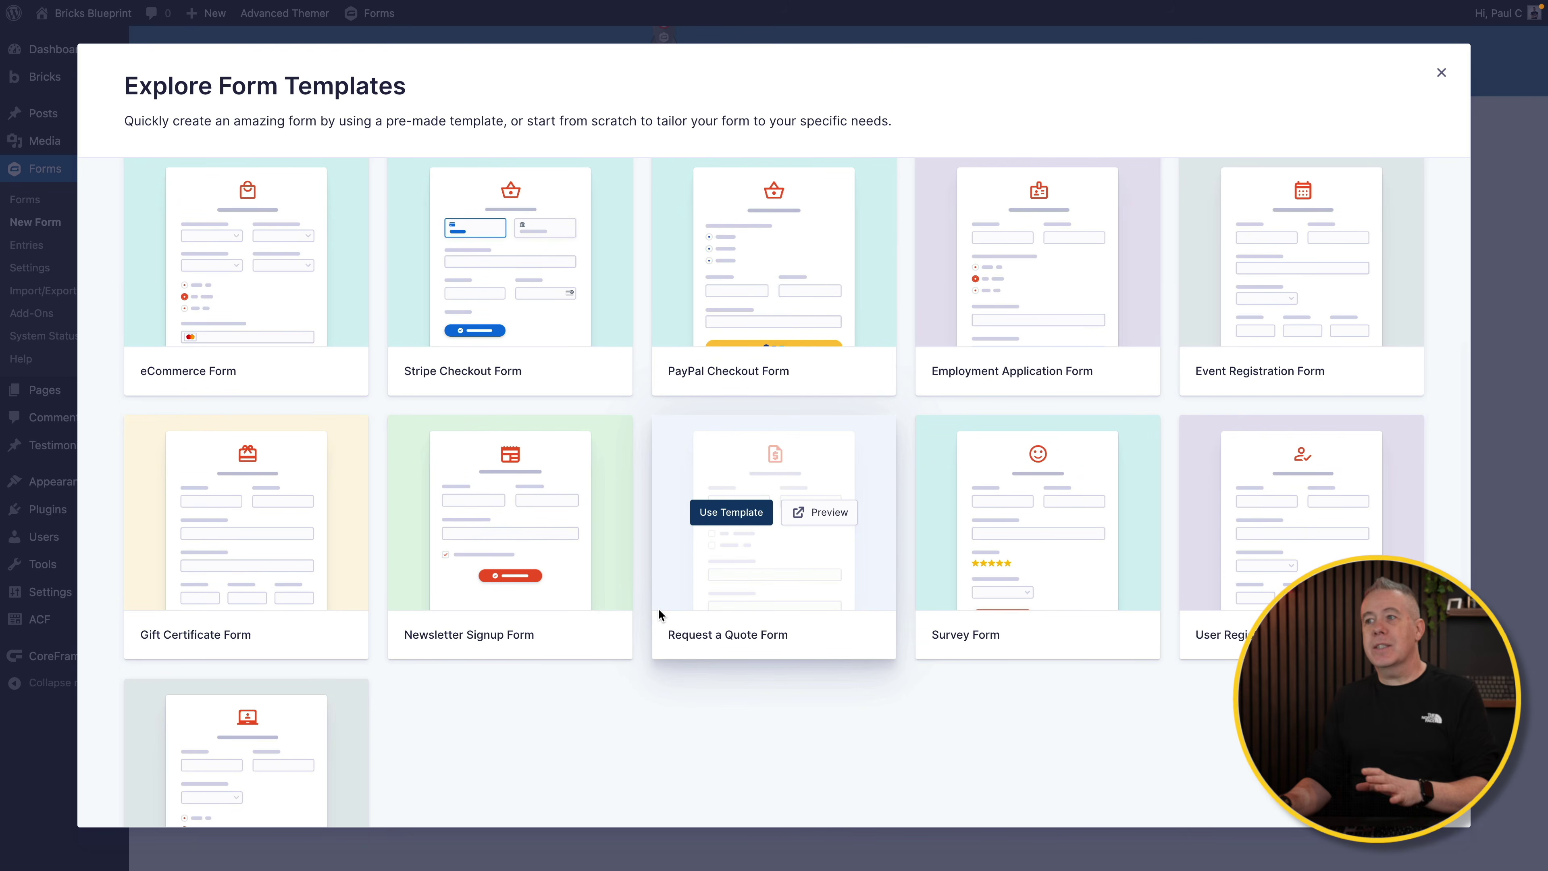
scroll(658, 610, "up", 5)
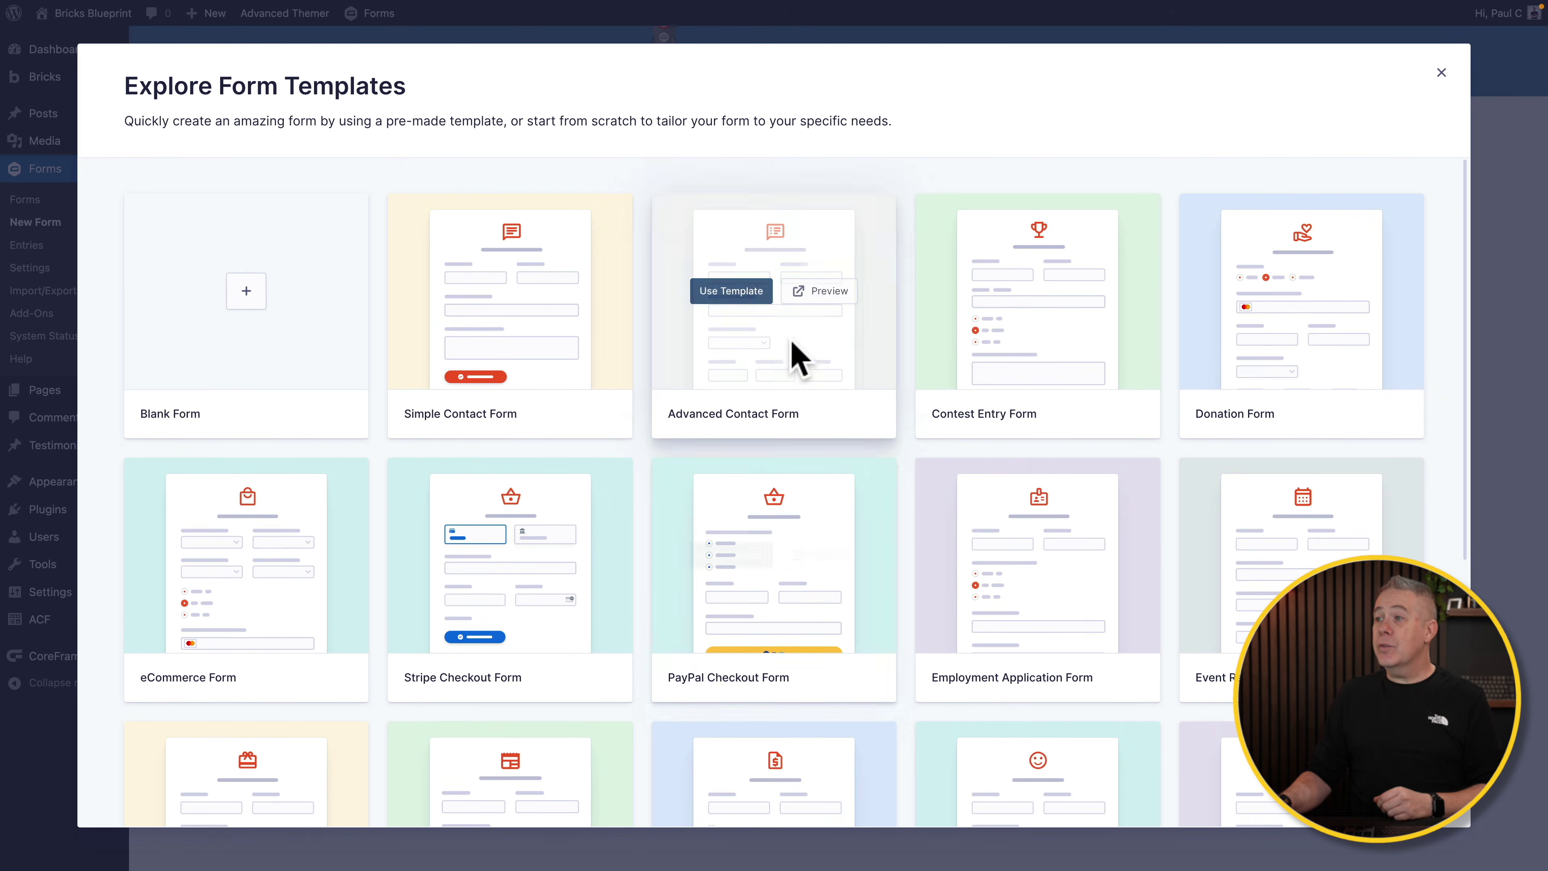
left_click(835, 292)
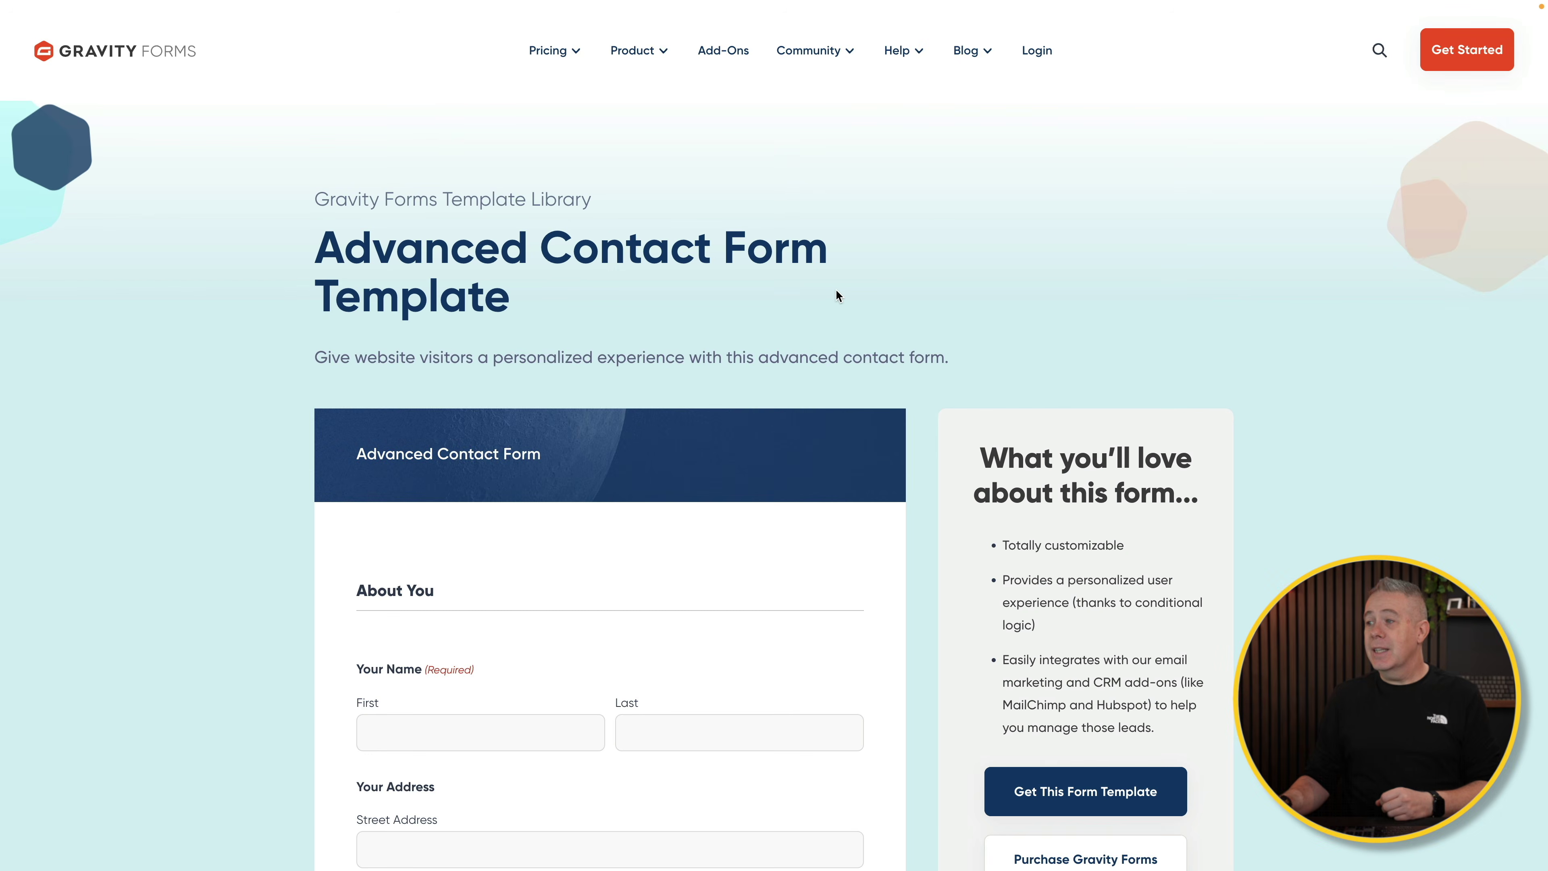
scroll(809, 560, "down", 5)
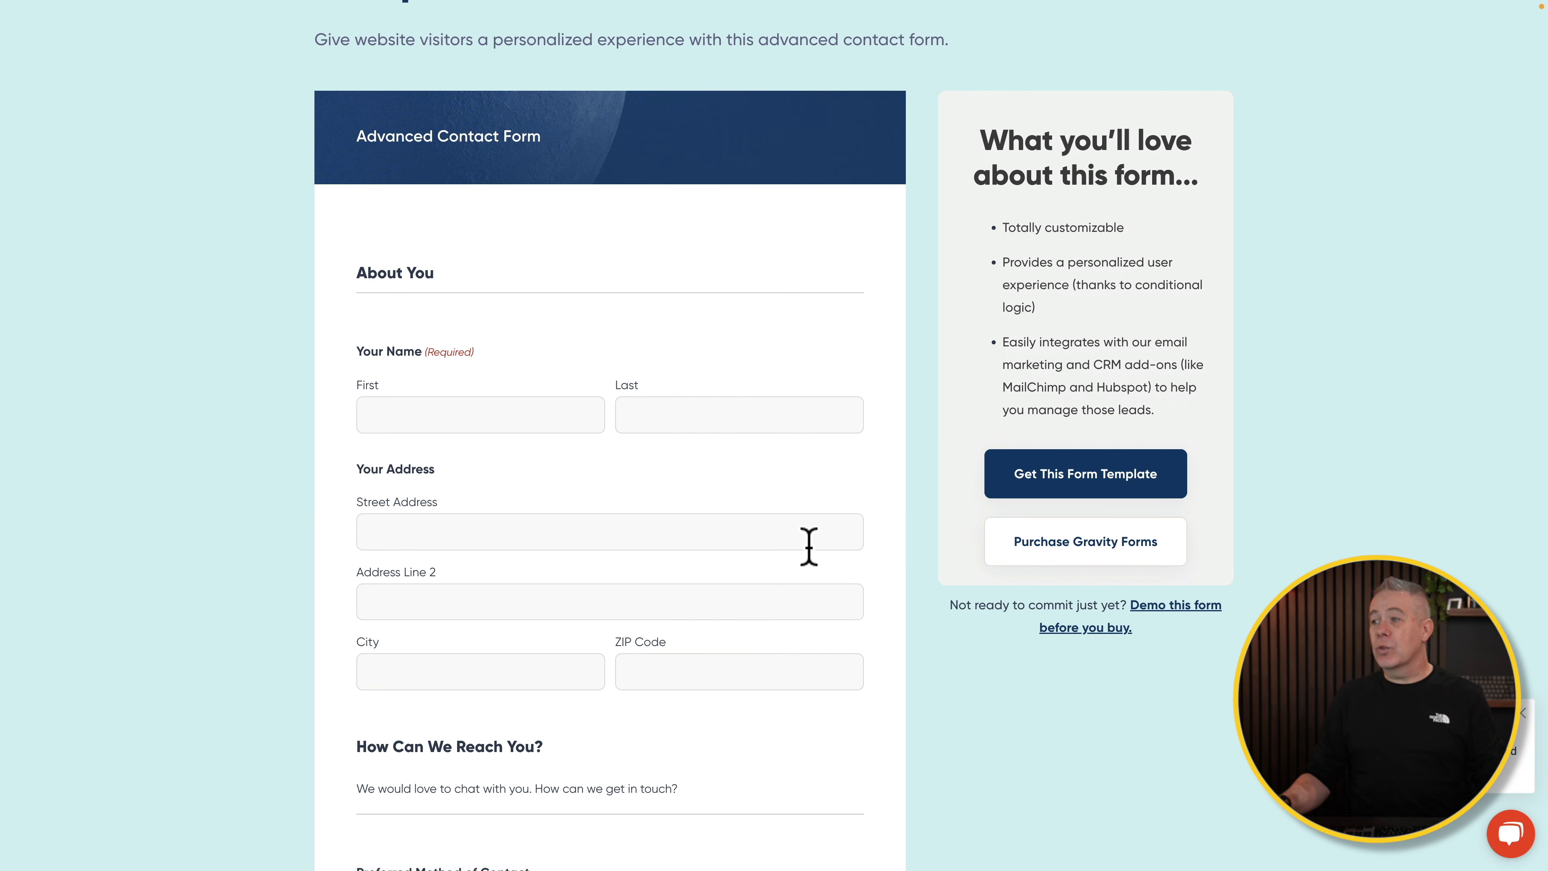
scroll(627, 553, "up", 5)
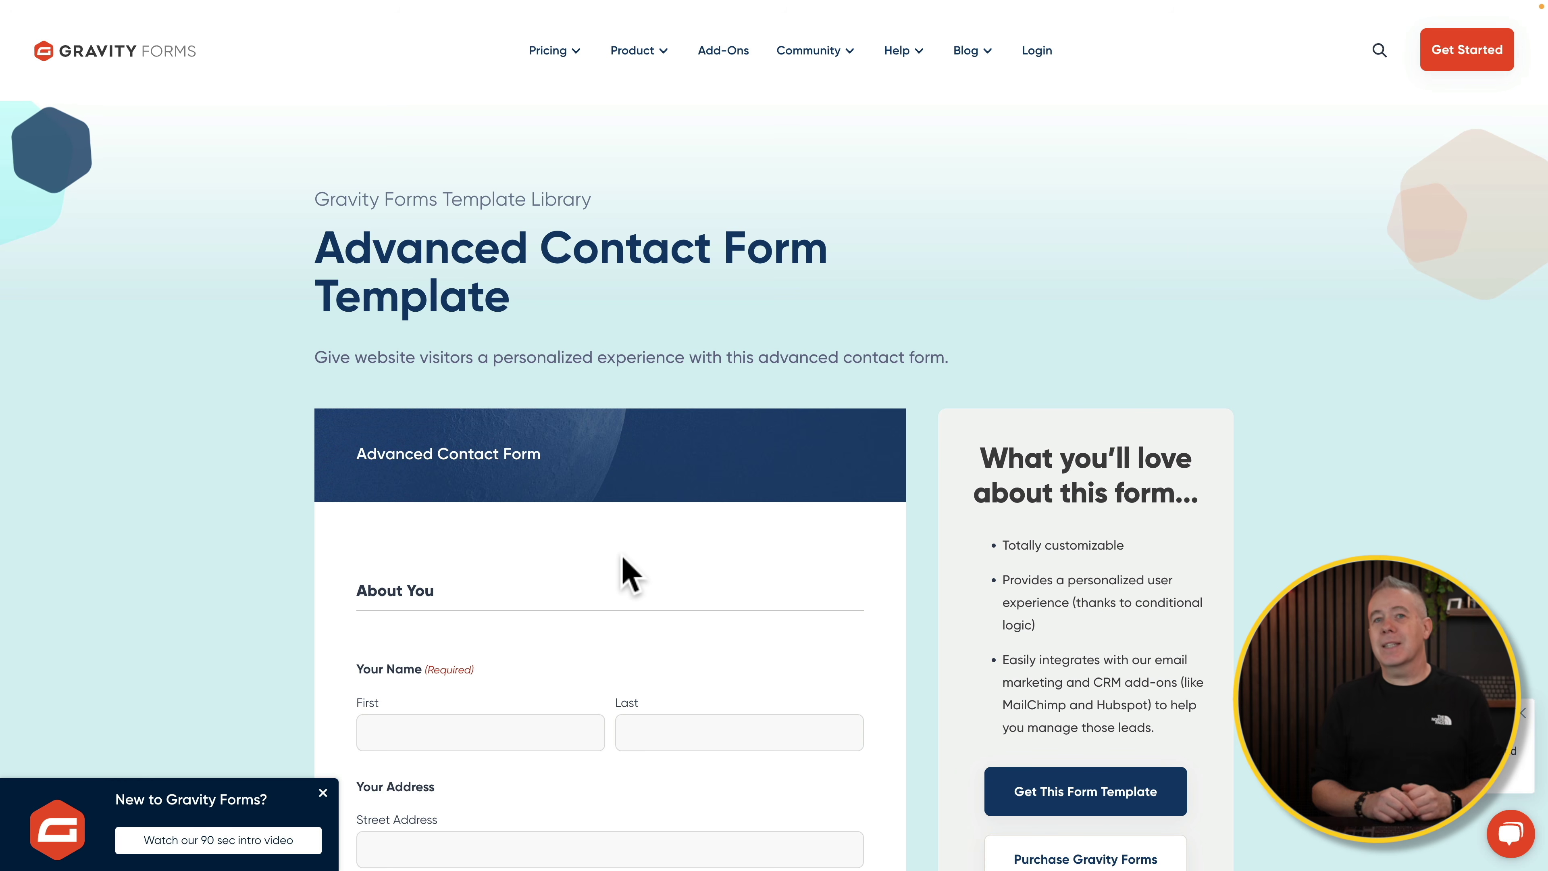
Step: Choose Blank Form and paste 'Add A New Testimonial' as the form title
left_click(269, 287)
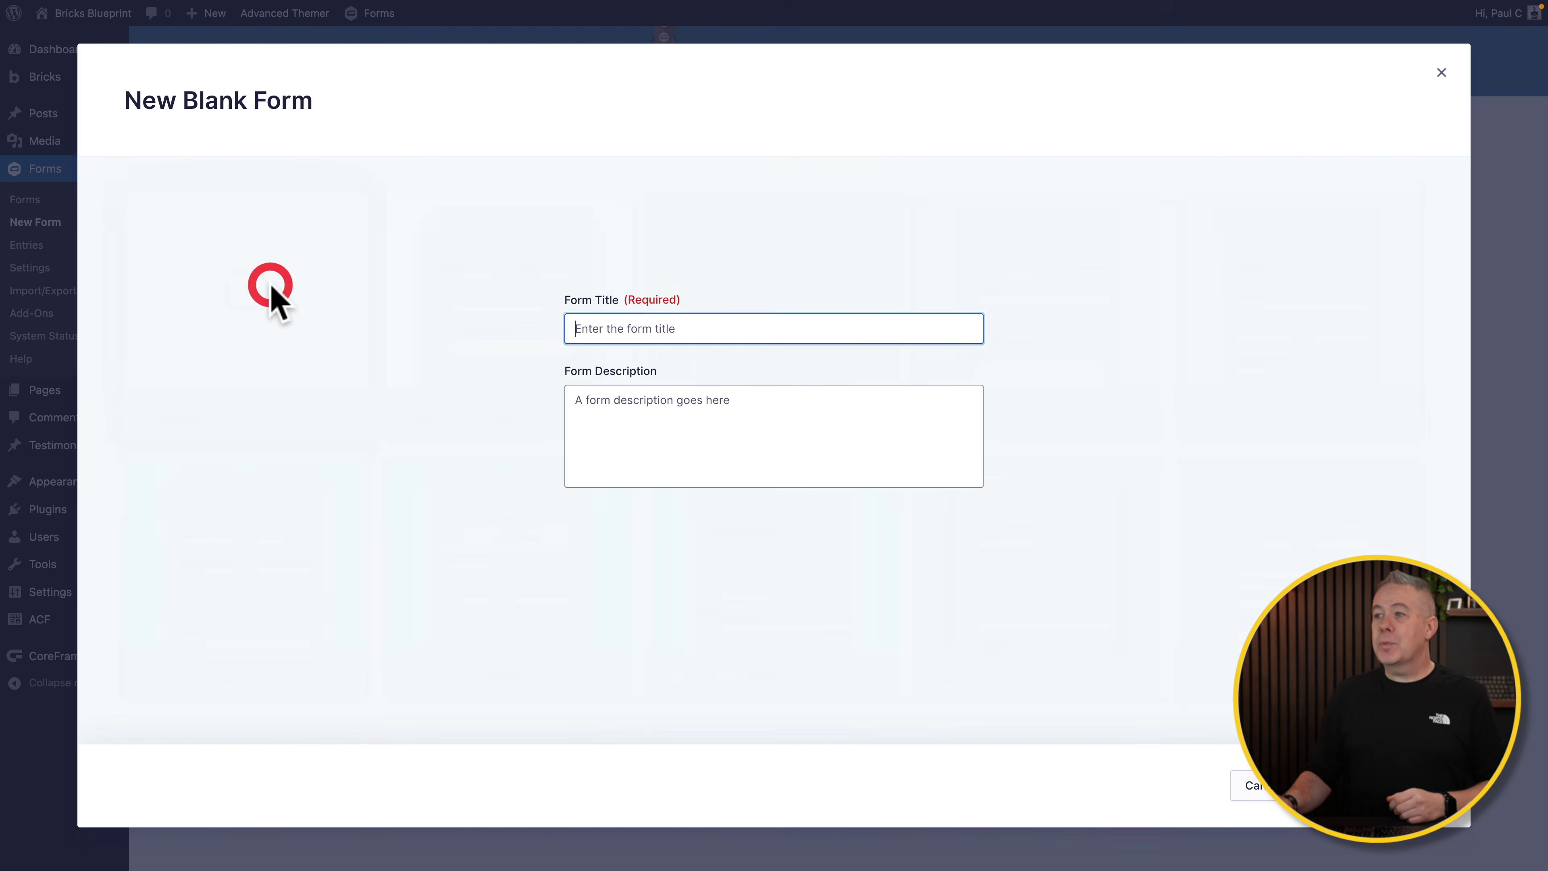
type("Add New Testimonial")
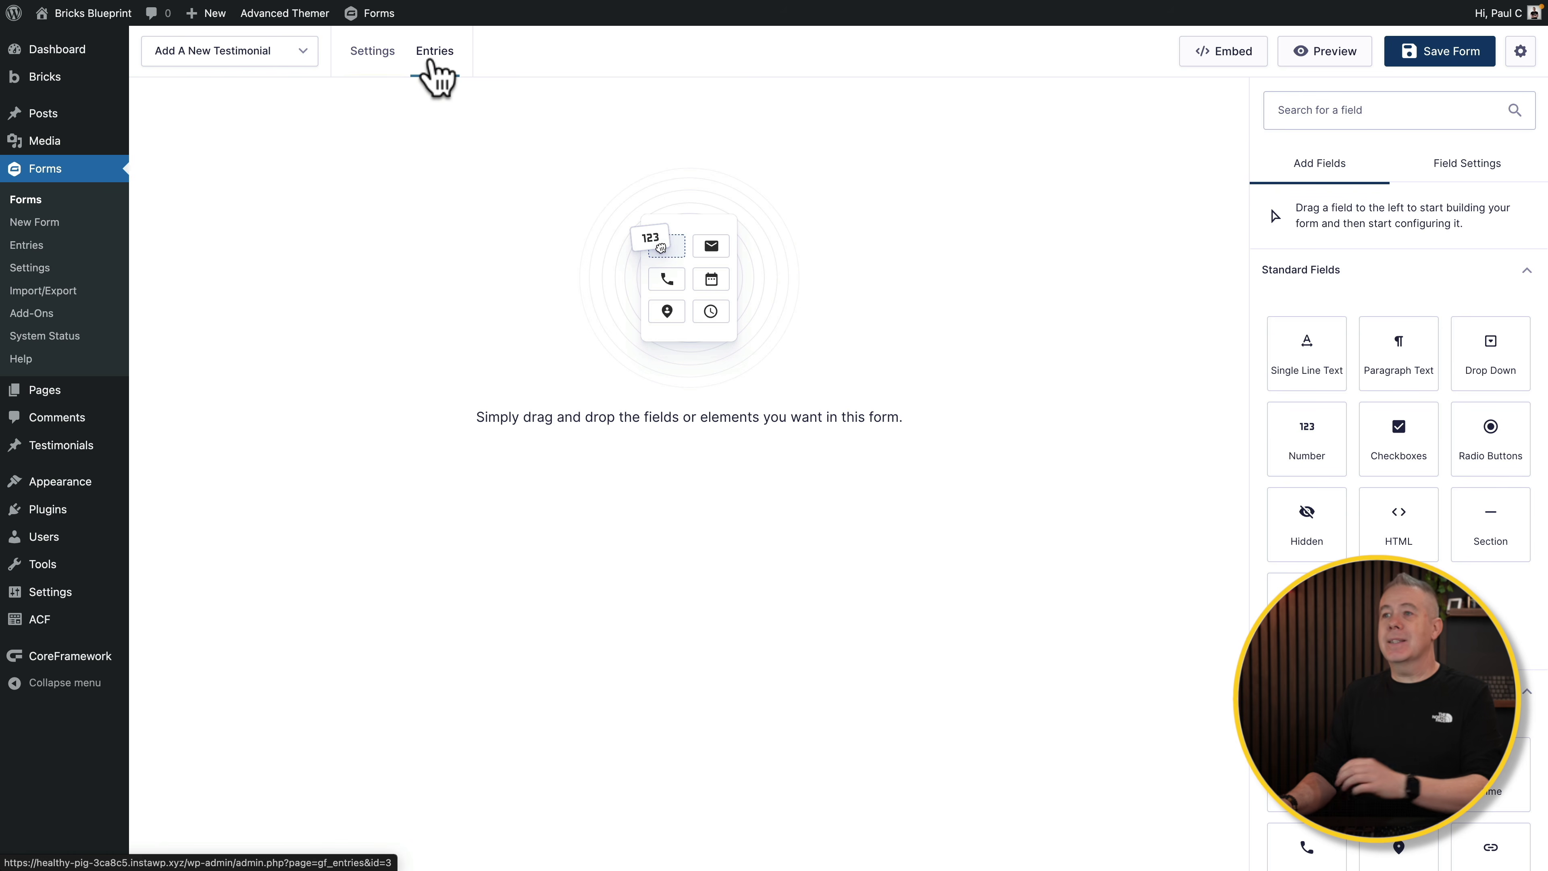
left_click(303, 53)
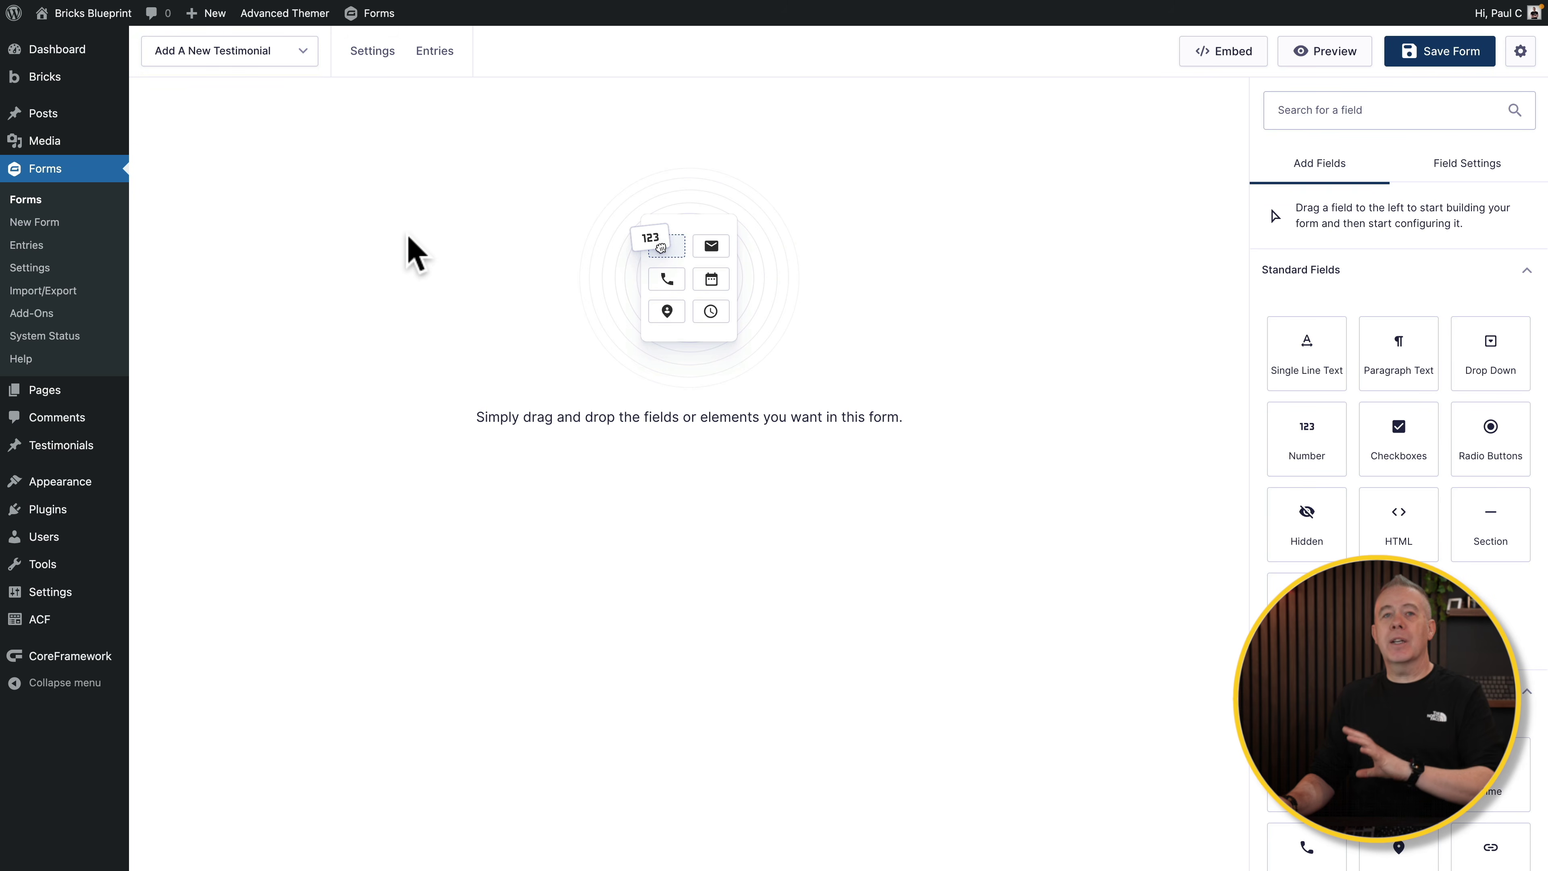
scroll(1396, 310, "down", 1)
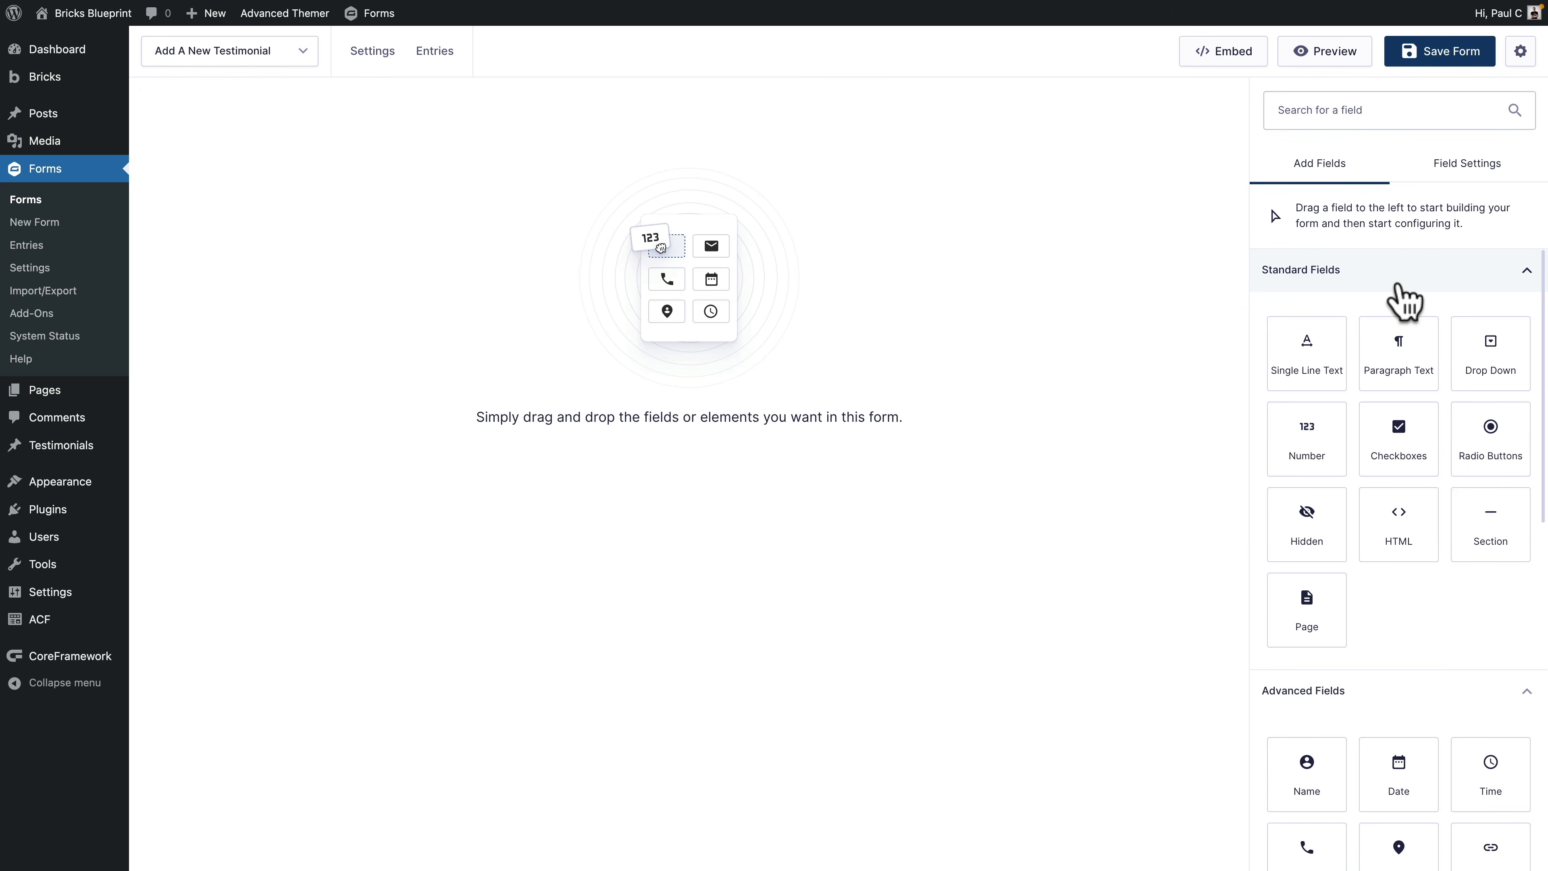
scroll(1405, 300, "down", 10)
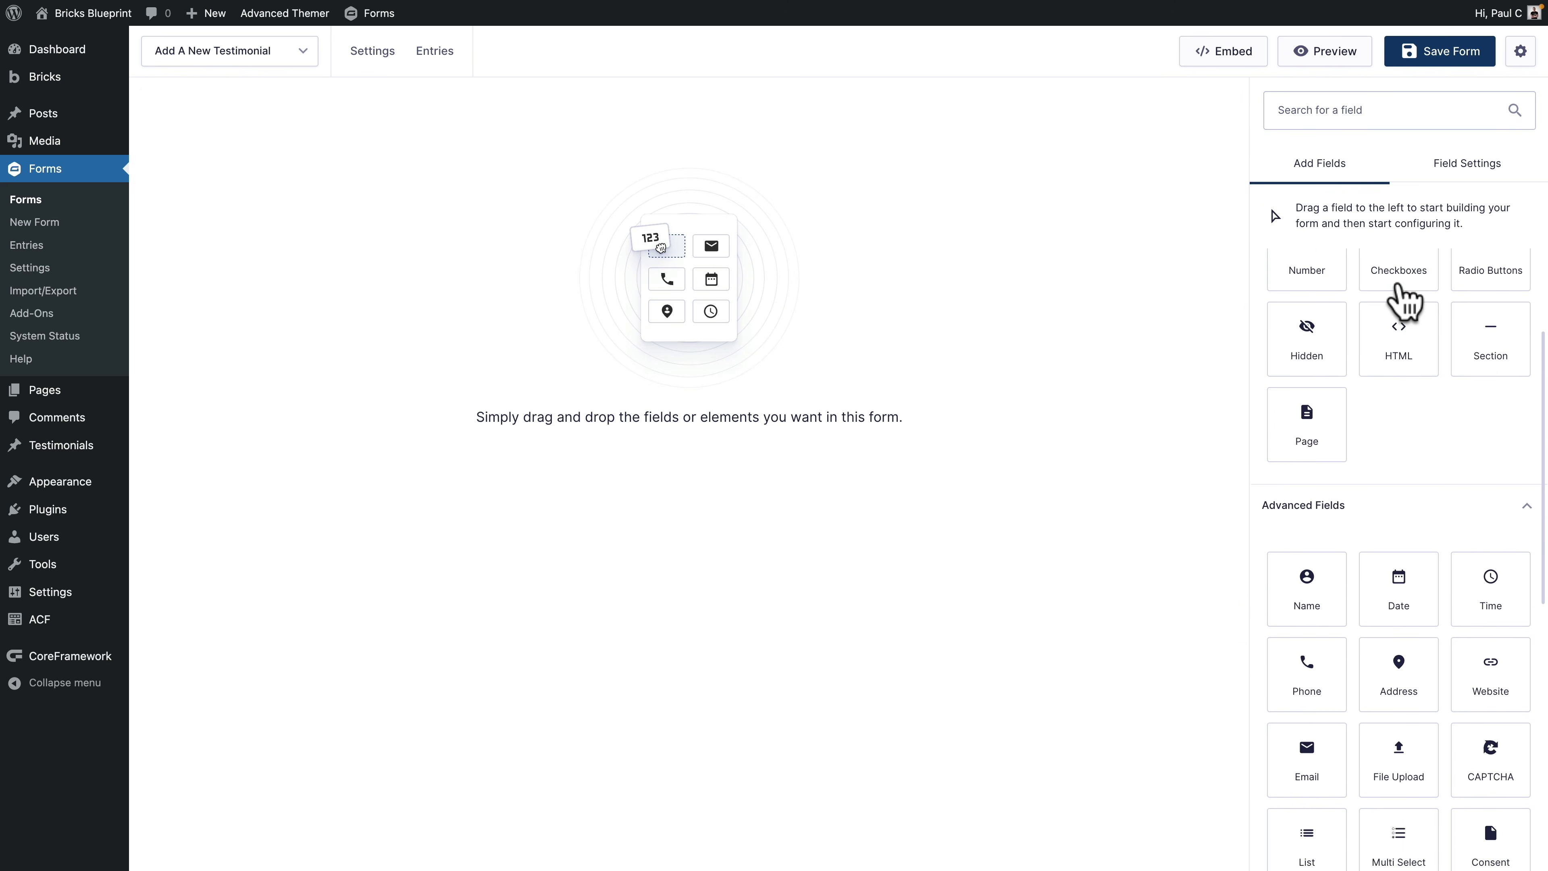
scroll(1405, 299, "down", 3)
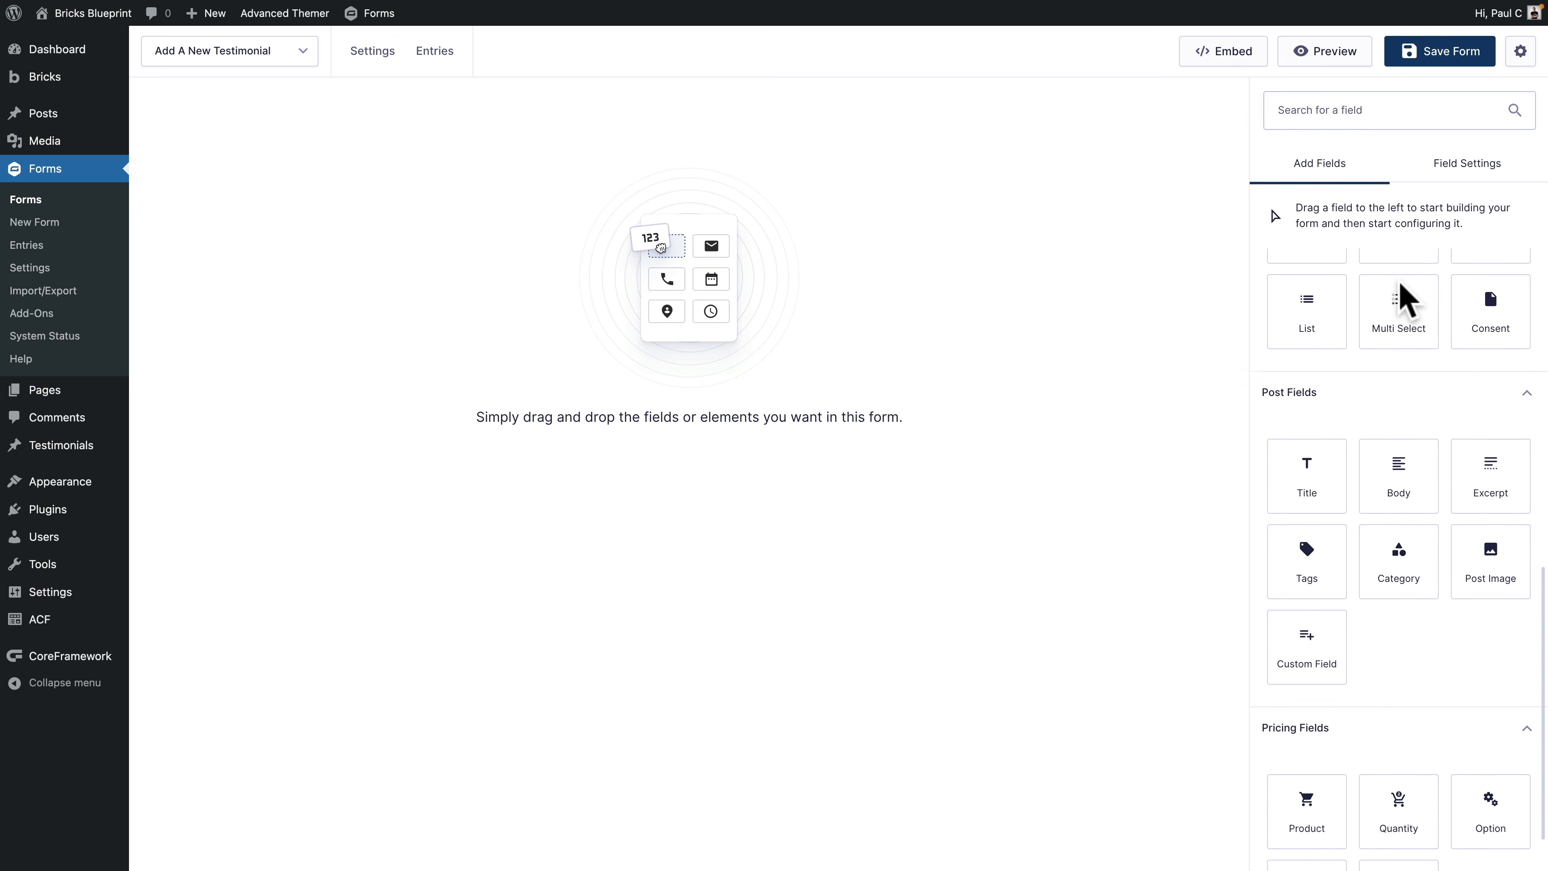
scroll(1399, 281, "up", 13)
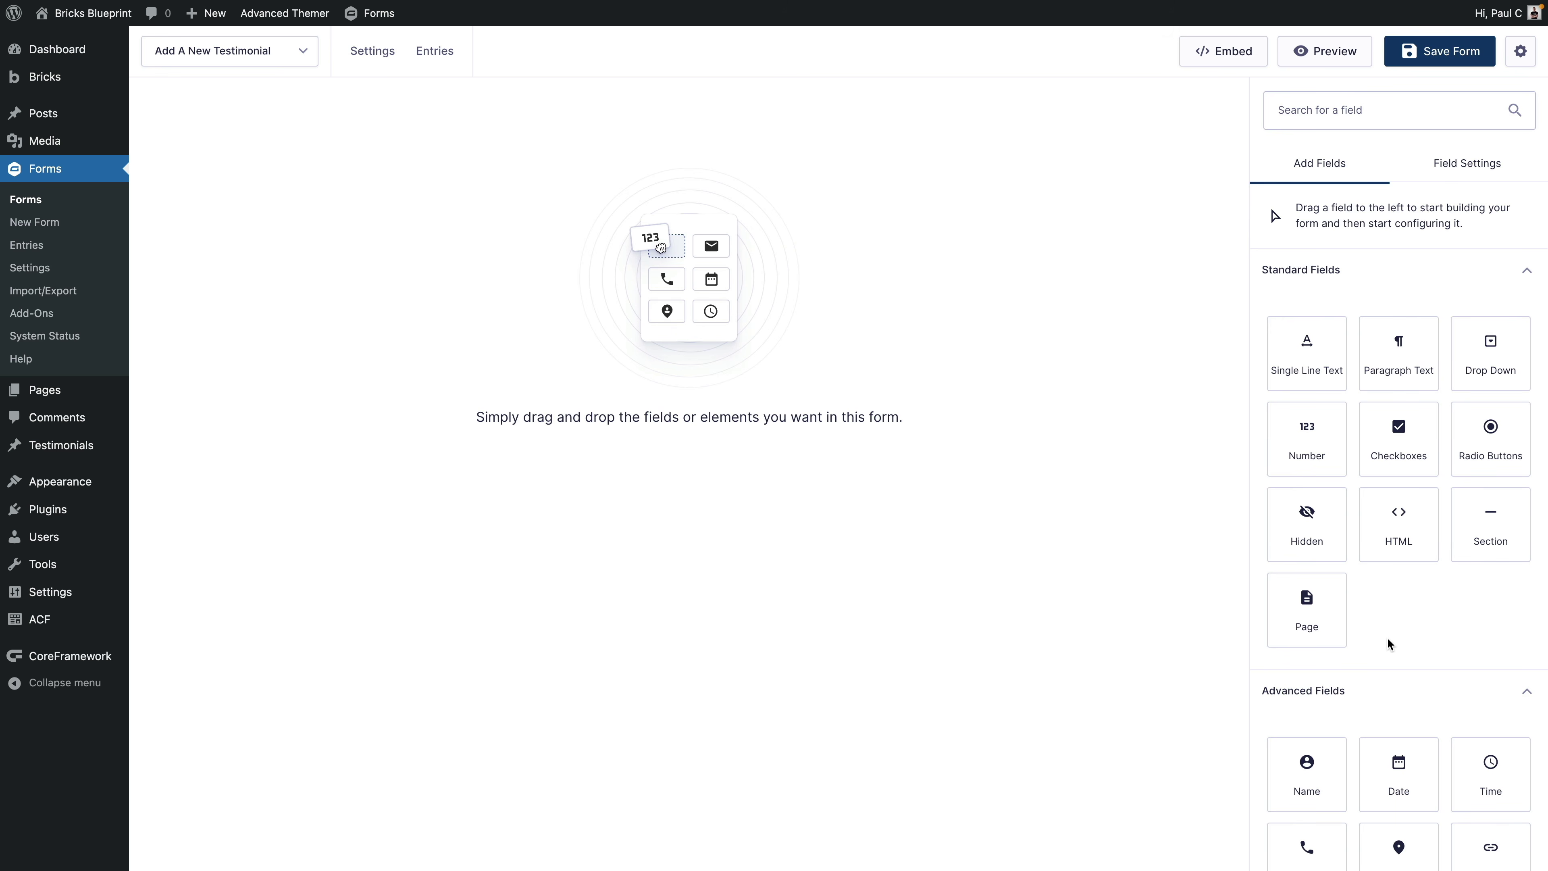
scroll(1466, 665, "down", 8)
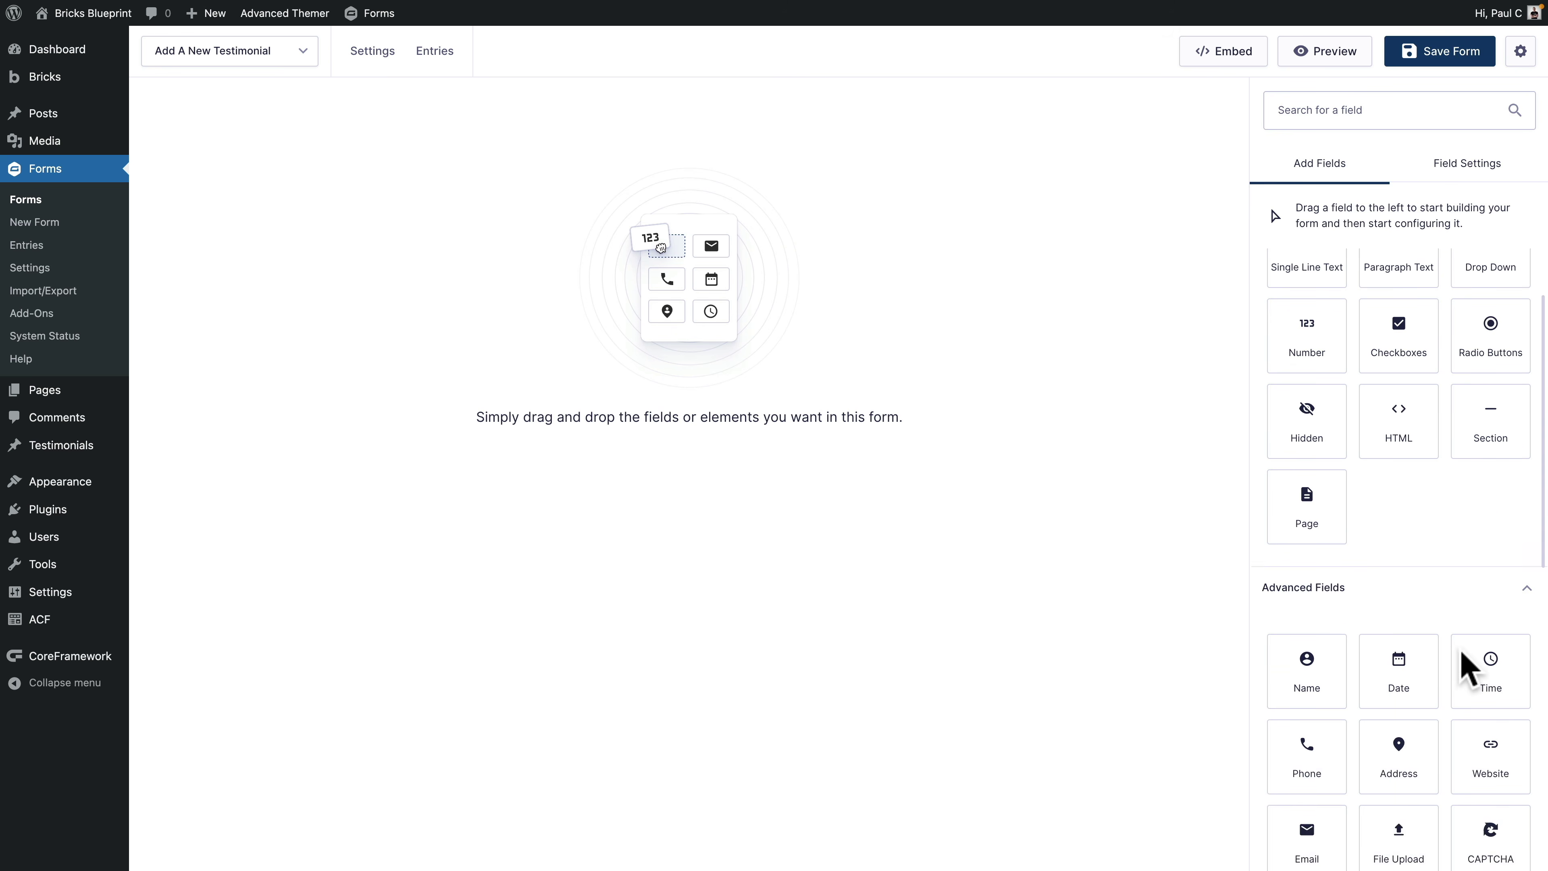
scroll(1466, 665, "down", 3)
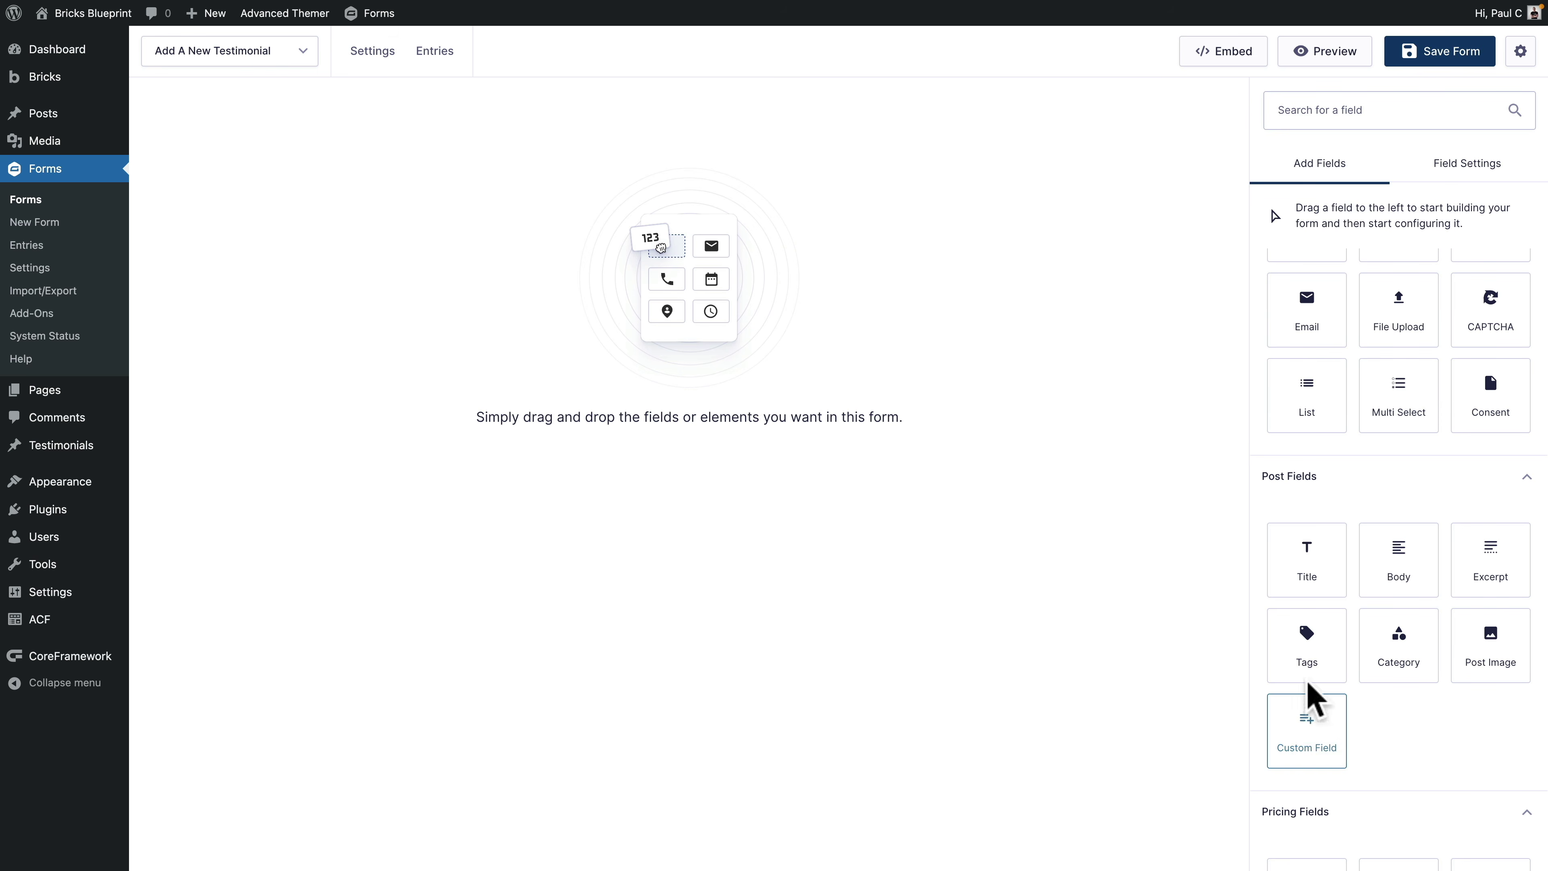
Step: Add a post Title field to the form and relabel it 'Testimonial Title'
left_click_drag(1316, 561, 560, 370)
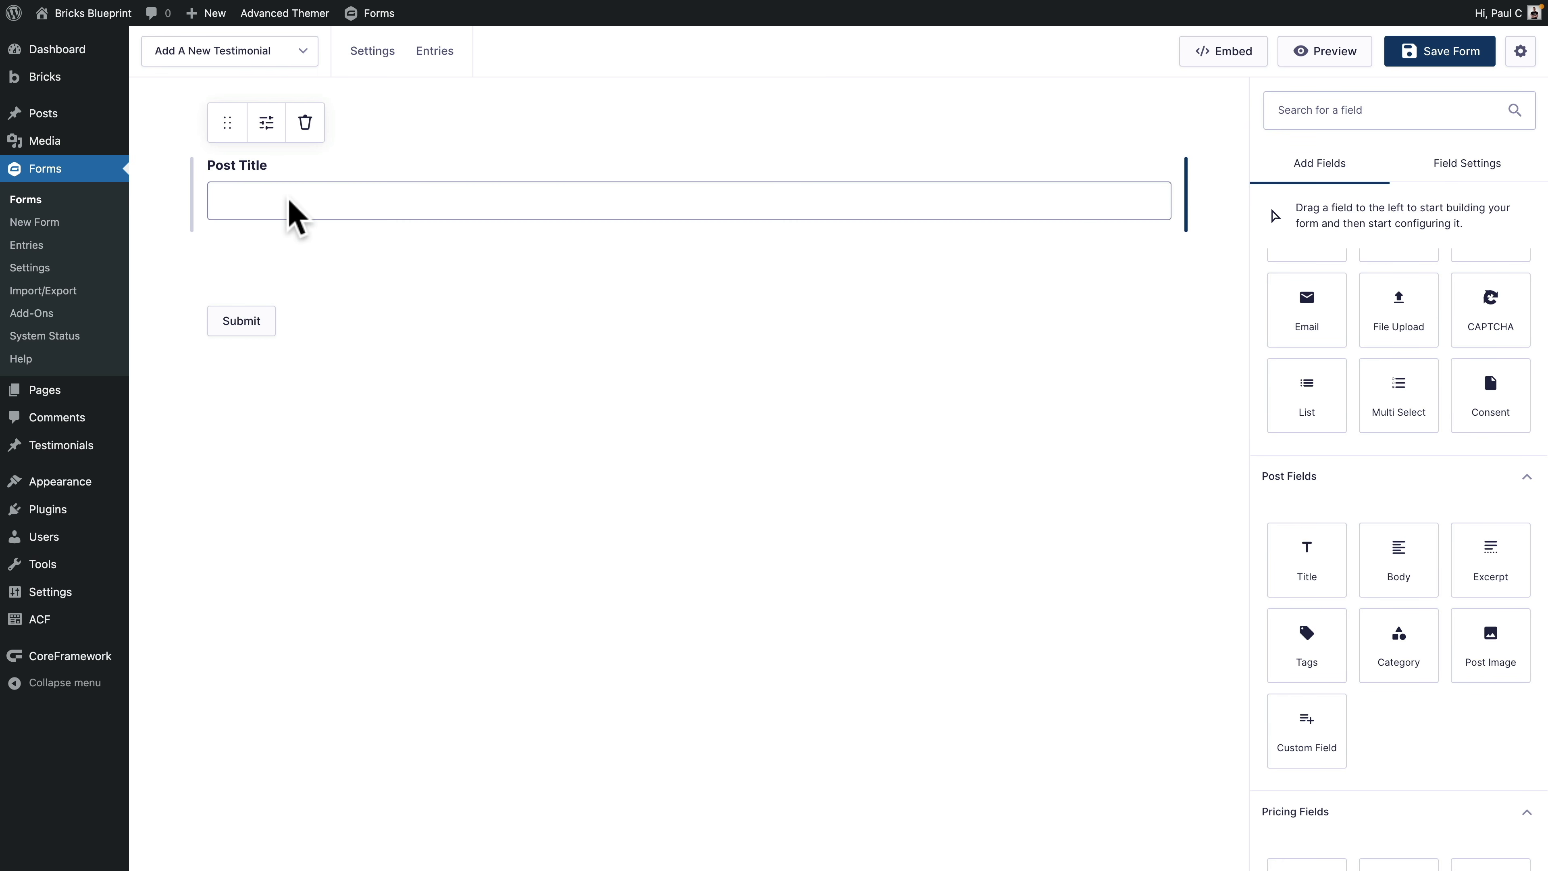
left_click(290, 203)
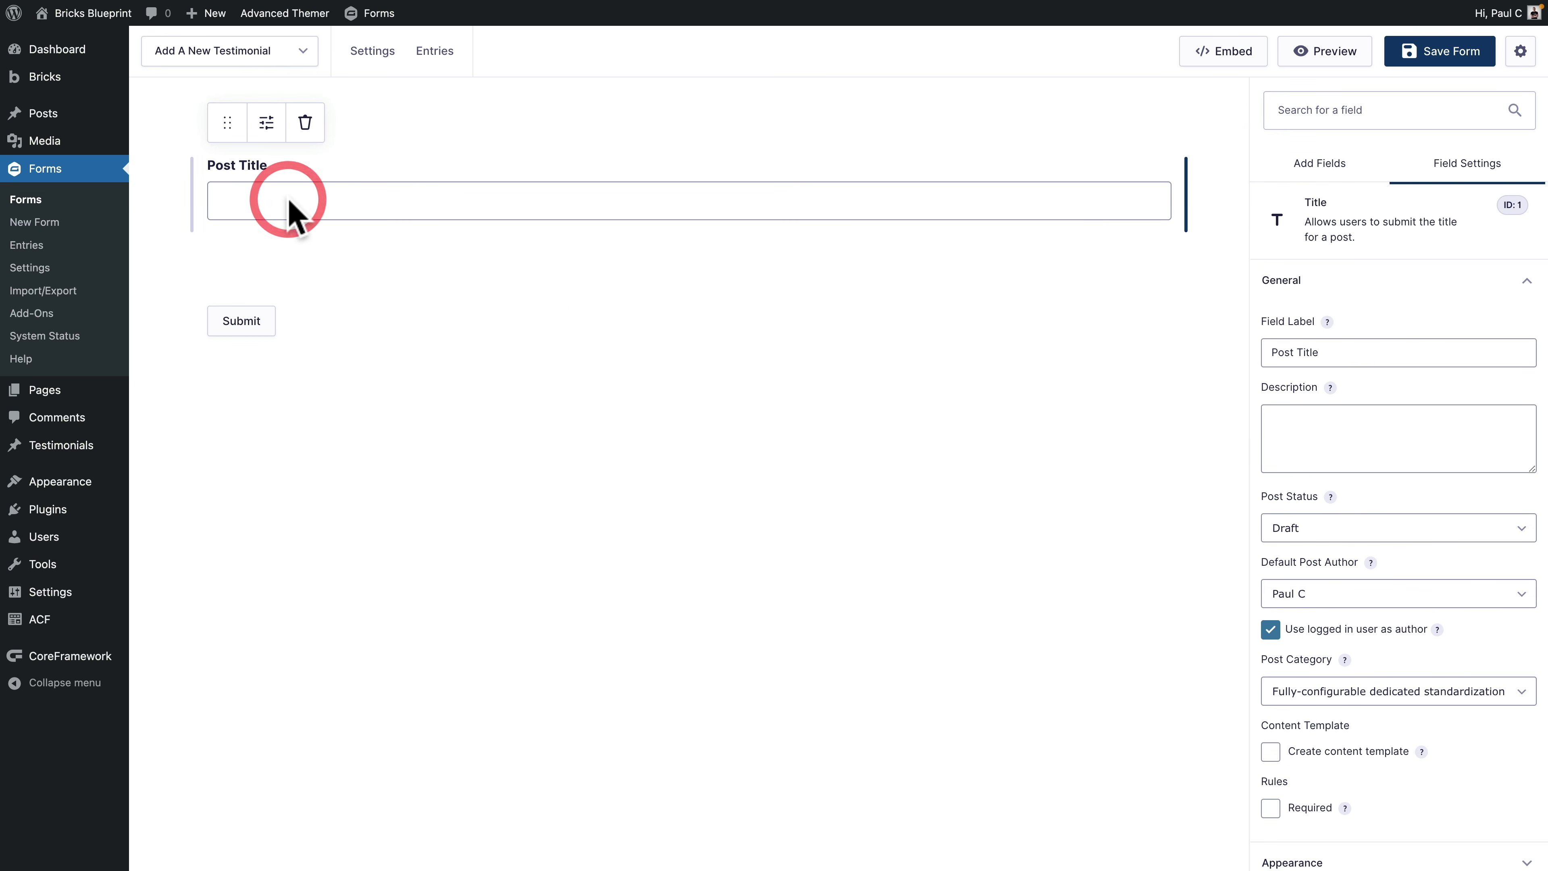
left_click(267, 125)
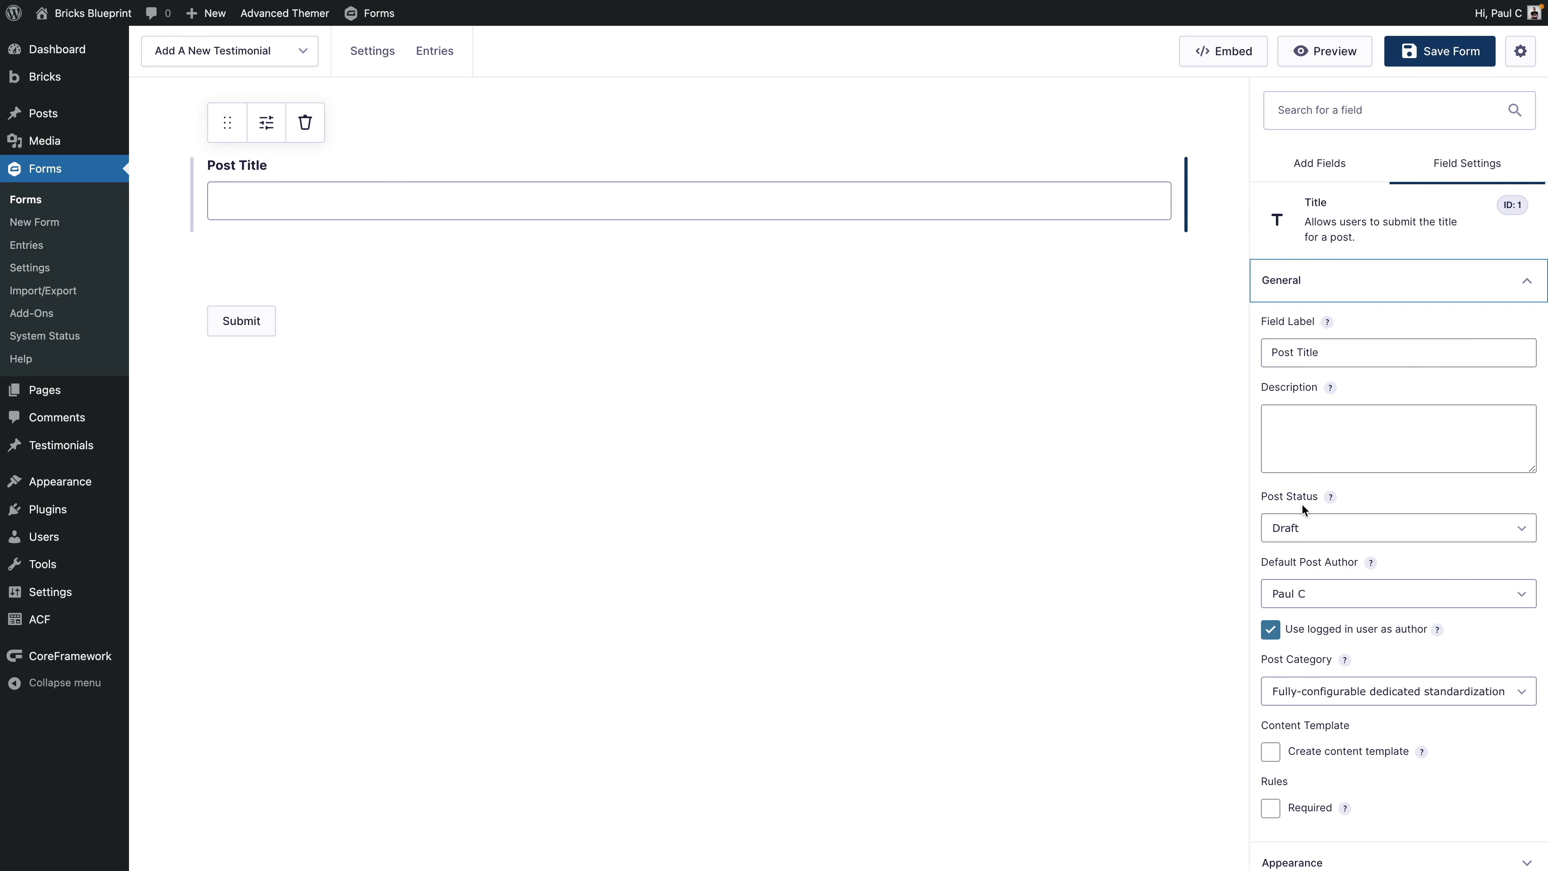
left_click(1270, 357)
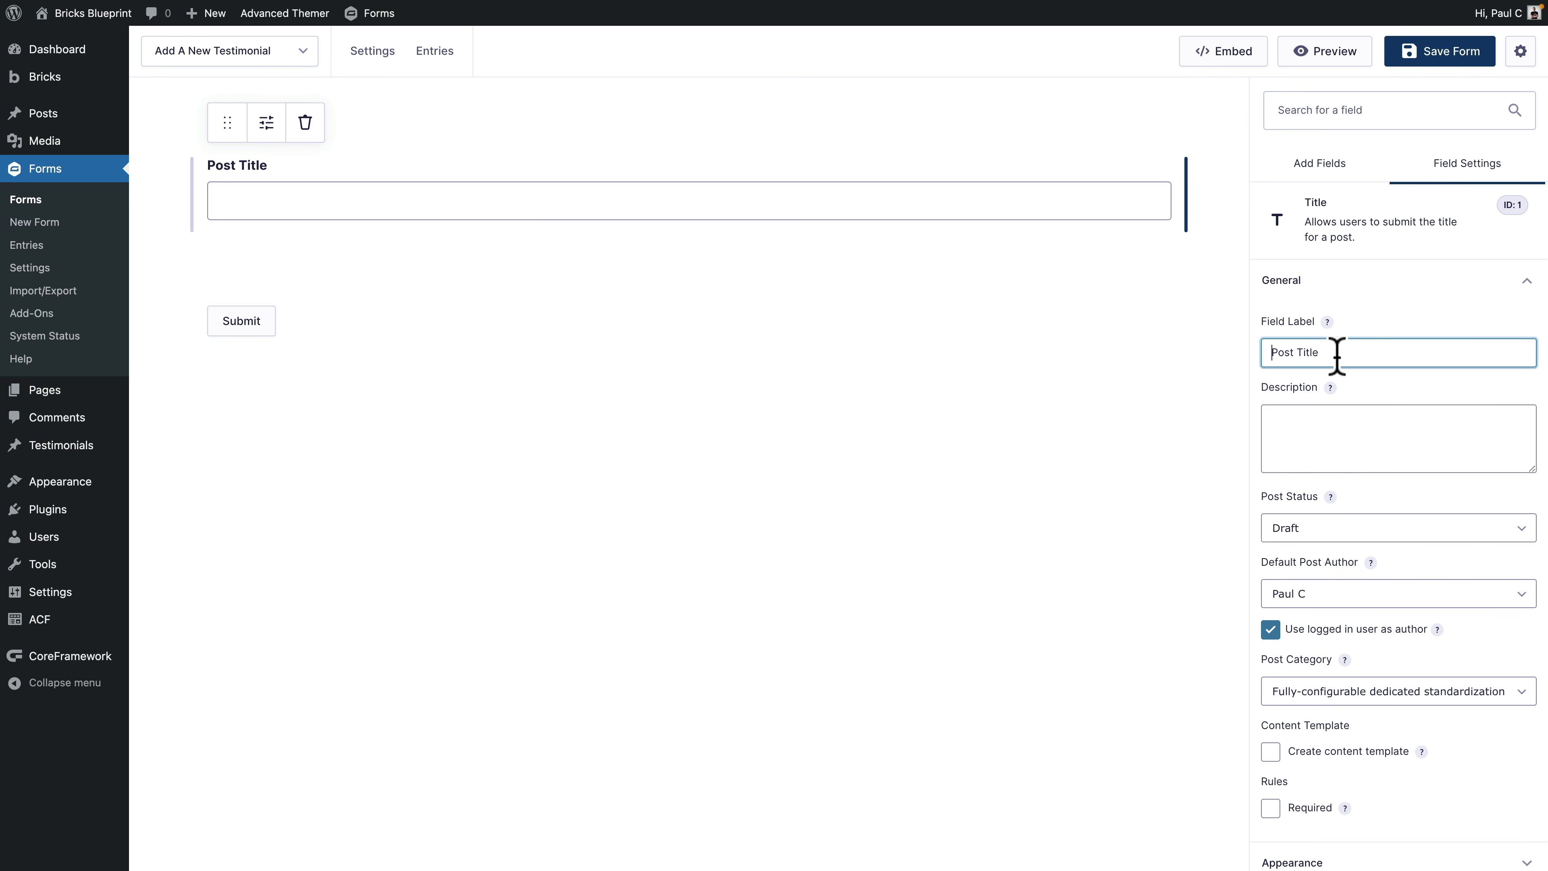
left_click(1297, 354)
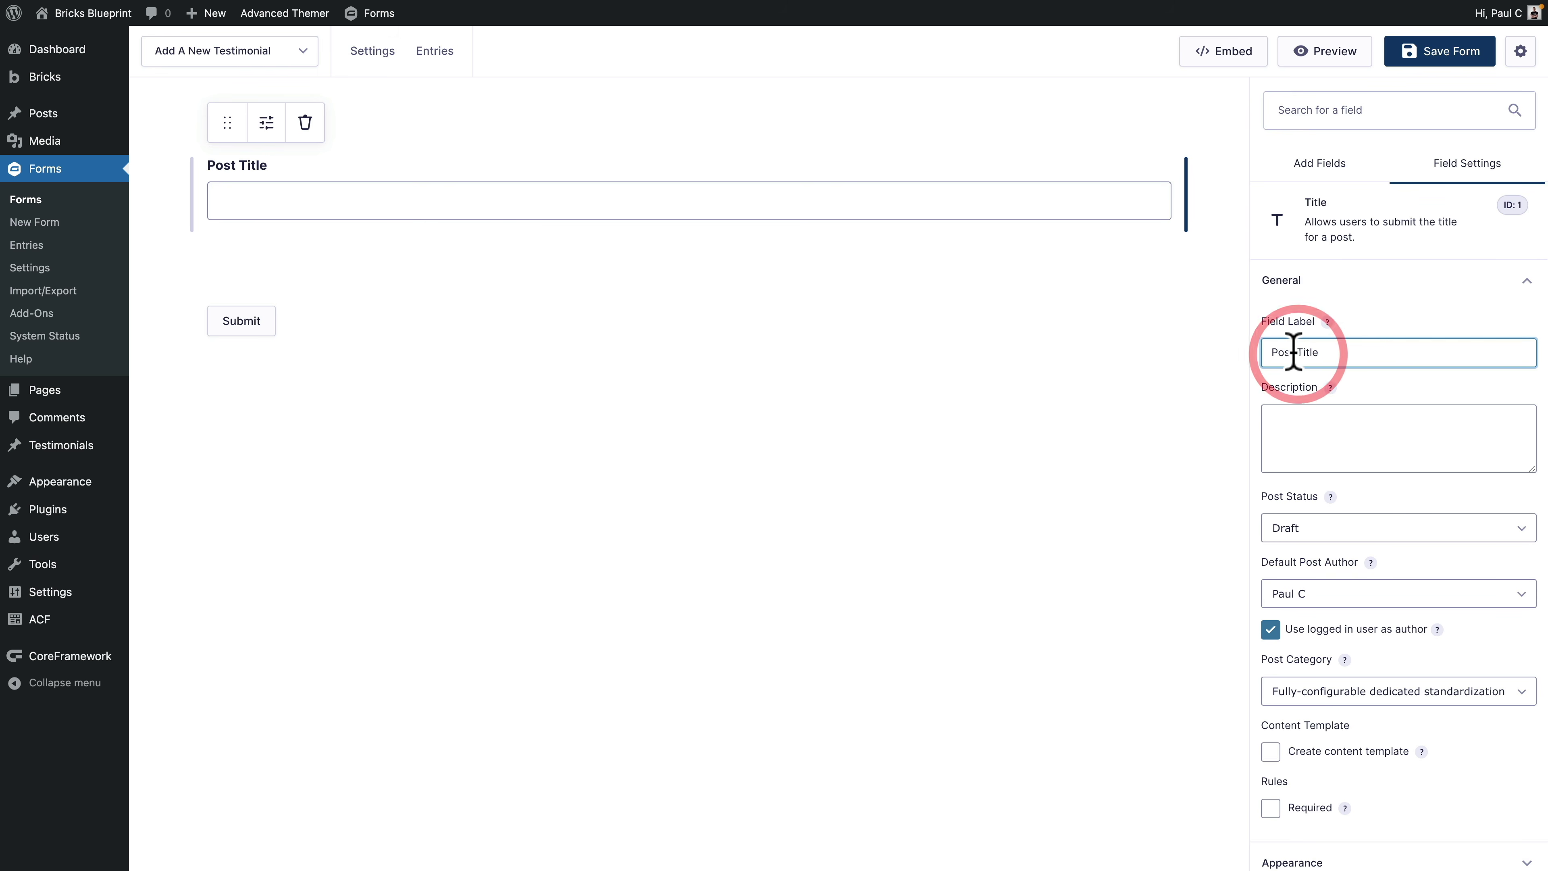
left_click_drag(1291, 352, 1265, 352)
type("Testimonial")
left_click(1292, 433)
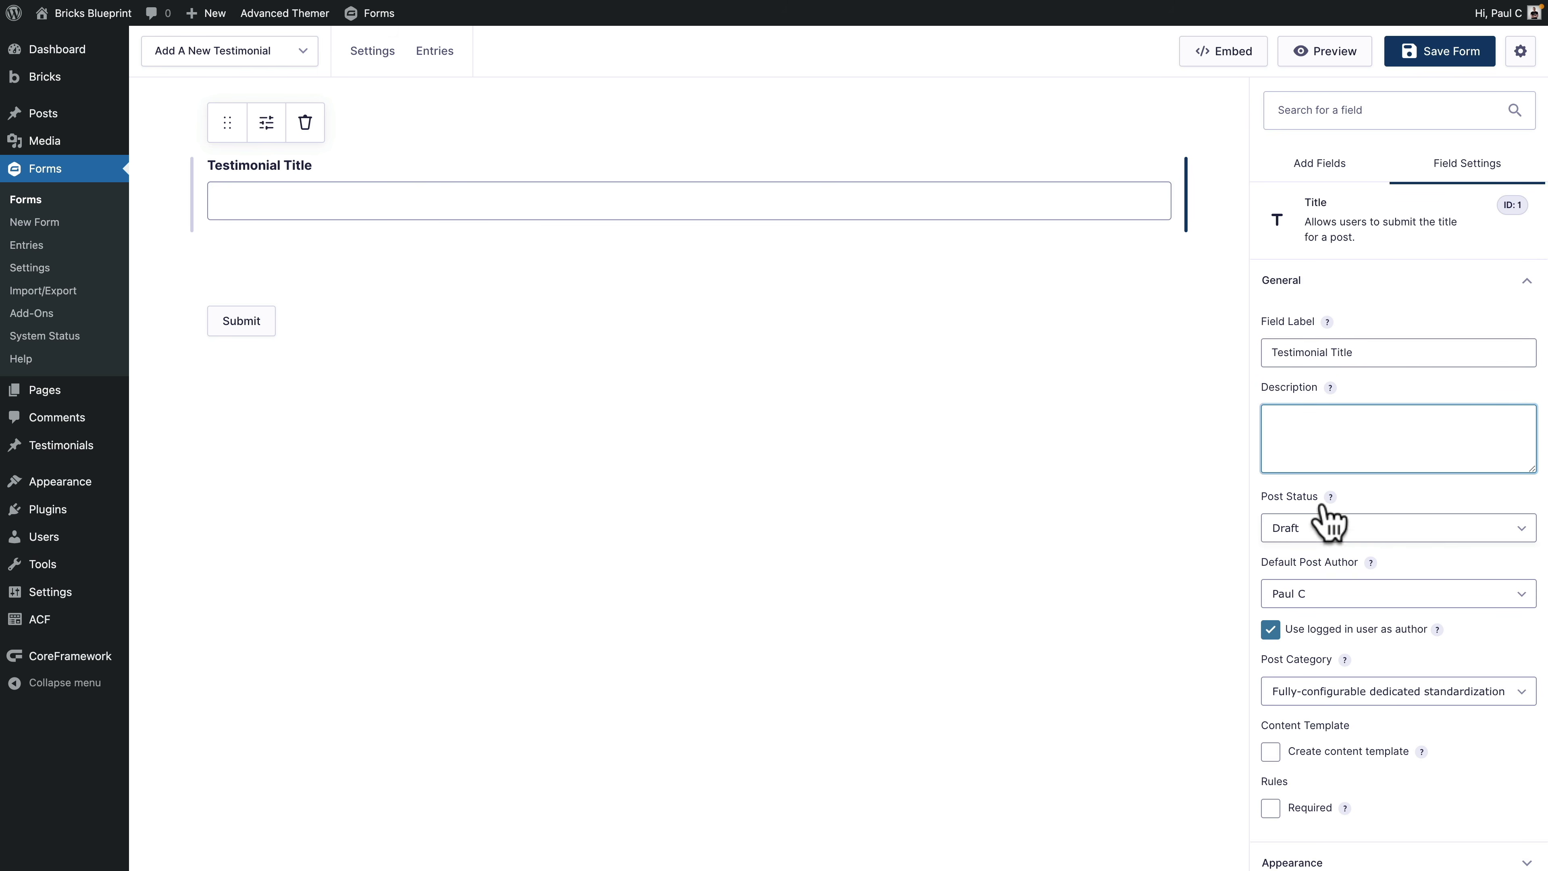
Step: Set Post Status to Pending Review and uncheck 'Use logged in user as author'
scroll(1341, 531, "down", 2)
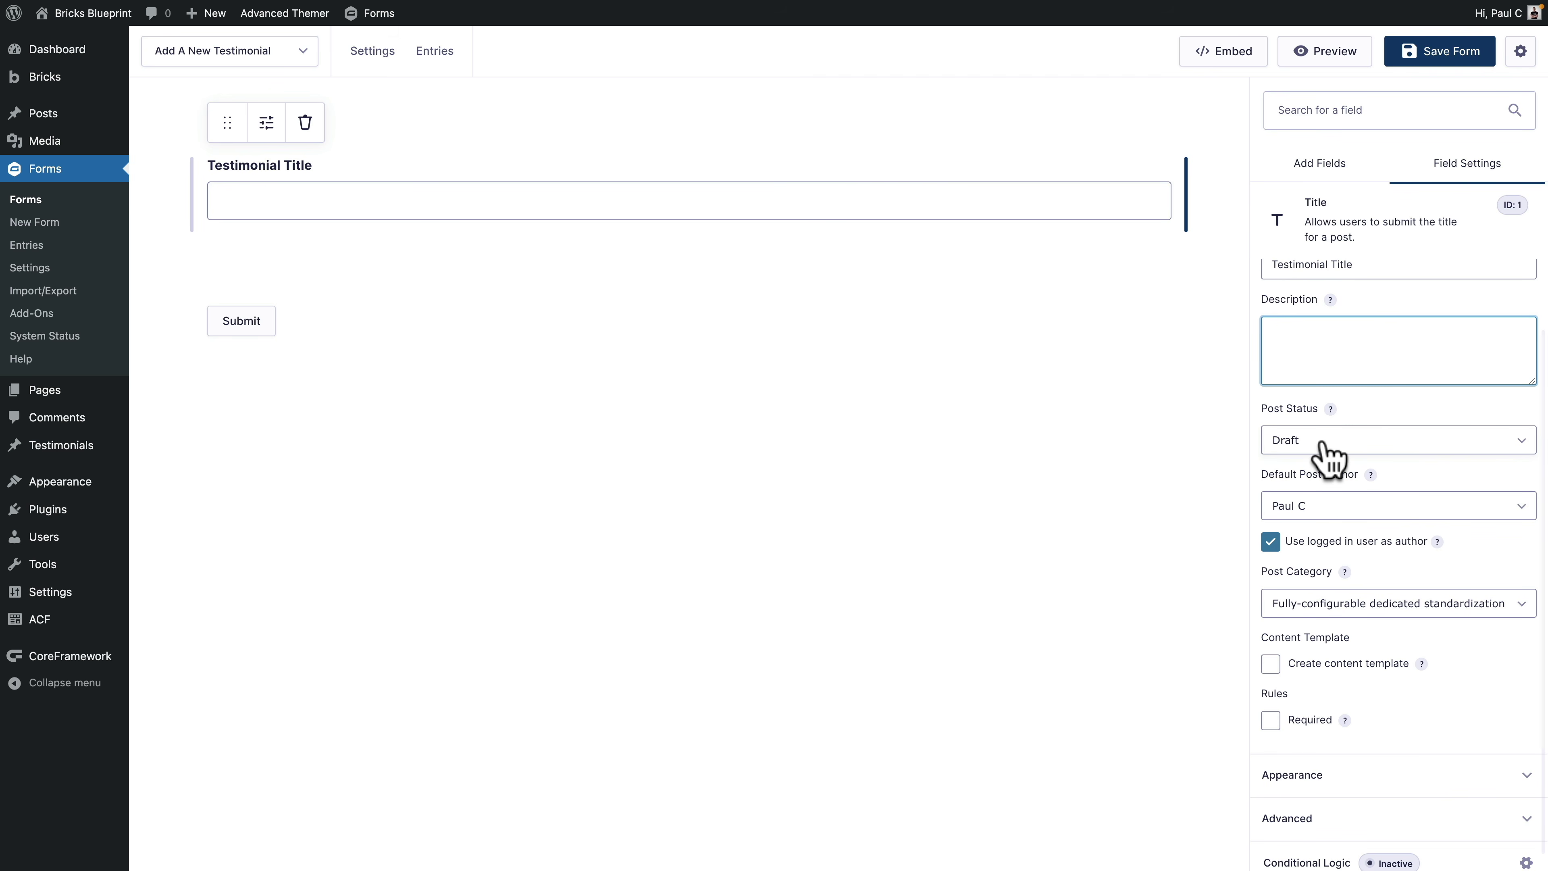
left_click(1323, 447)
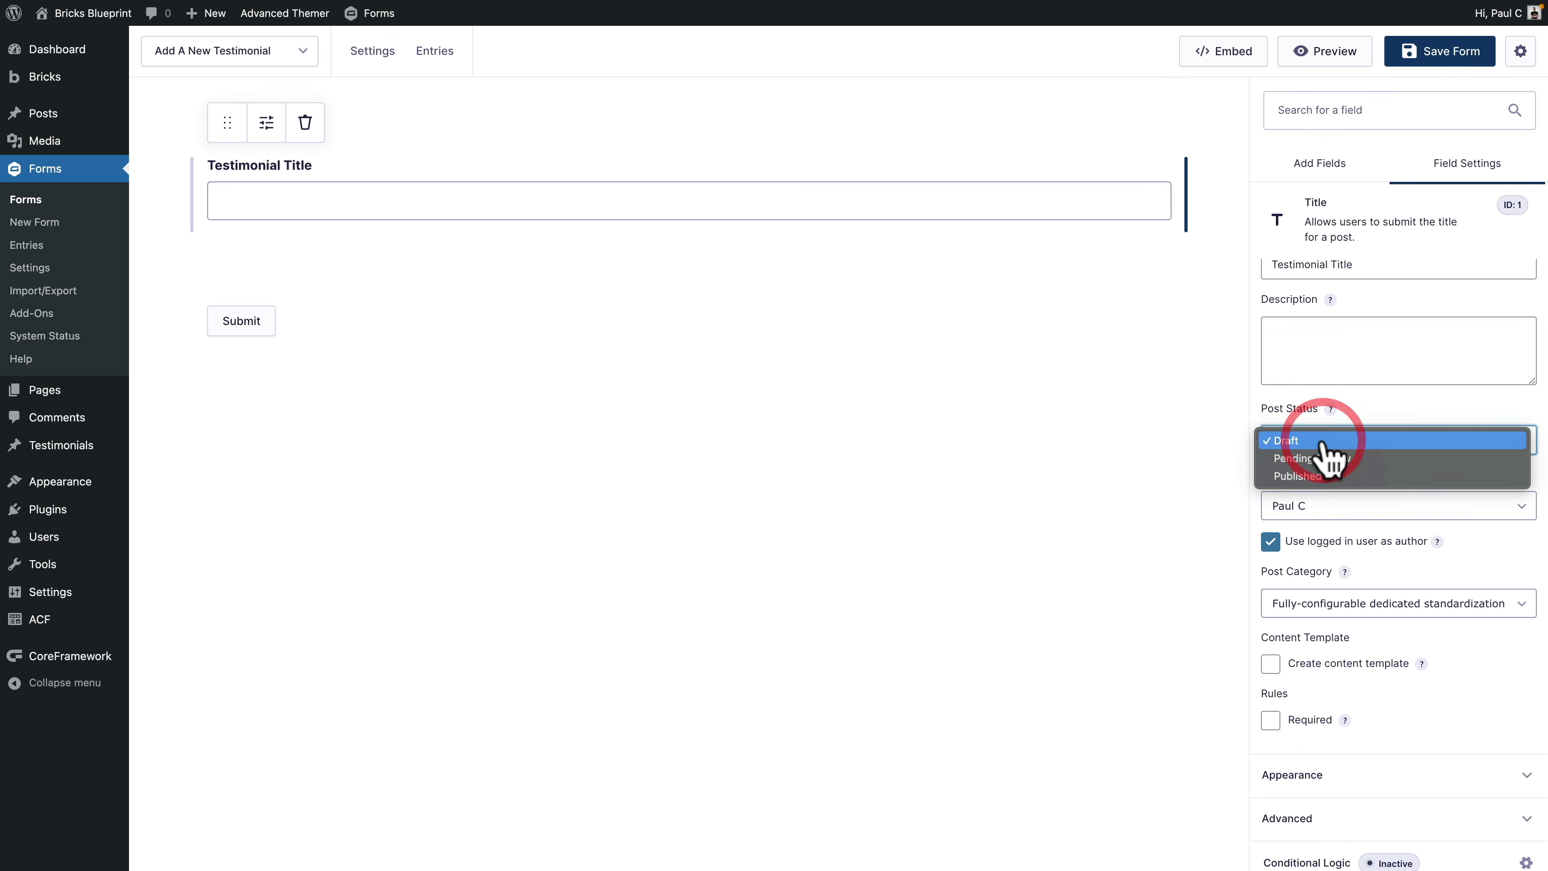
left_click(1324, 460)
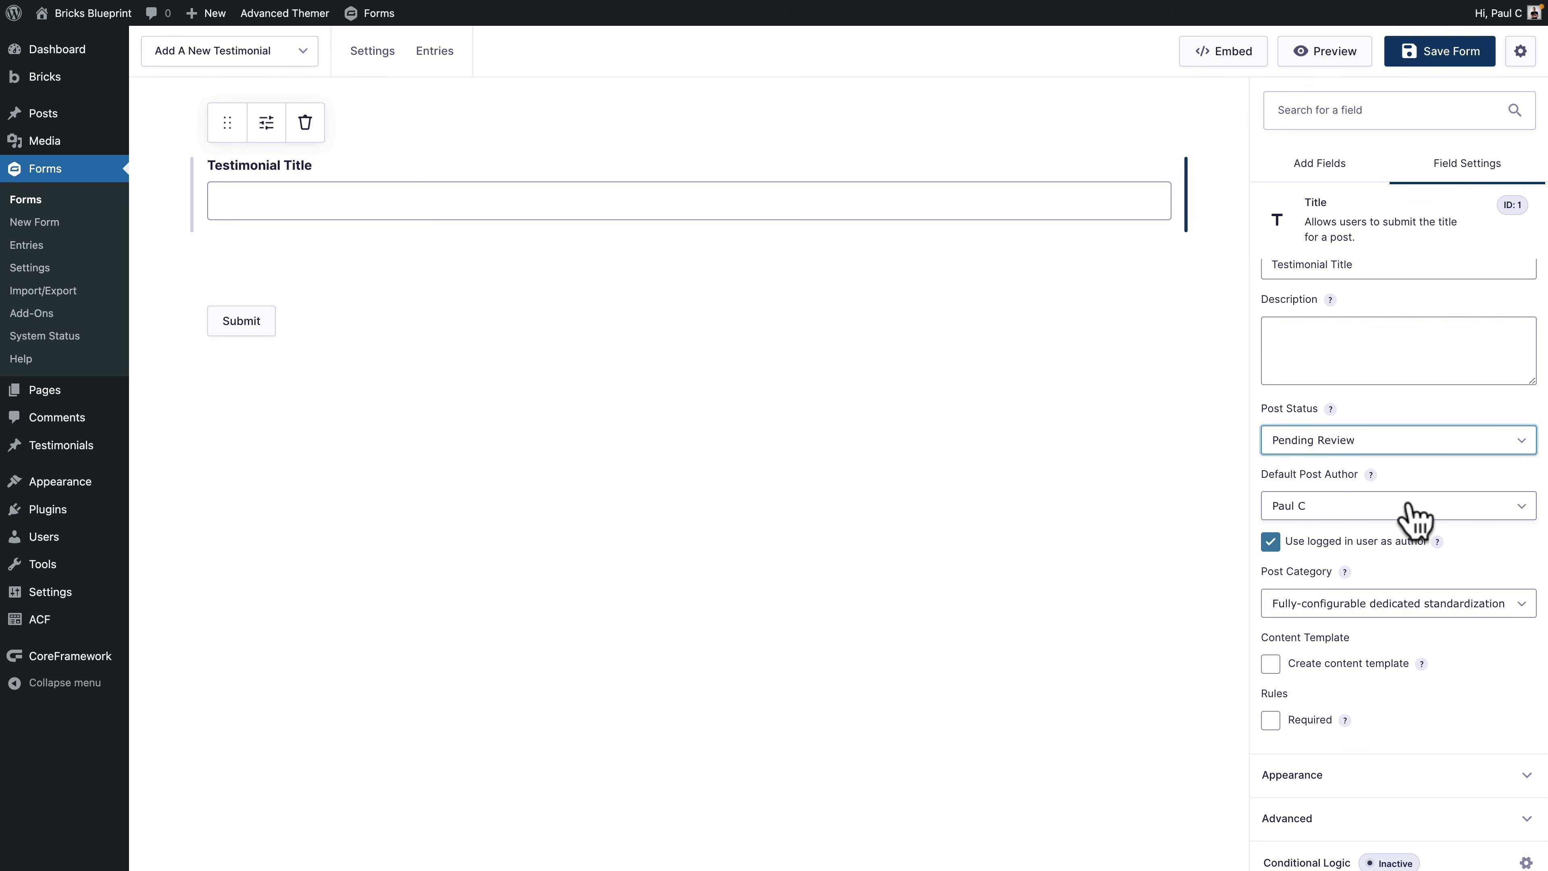
left_click(1407, 505)
left_click(1426, 511)
scroll(1376, 499, "down", 1)
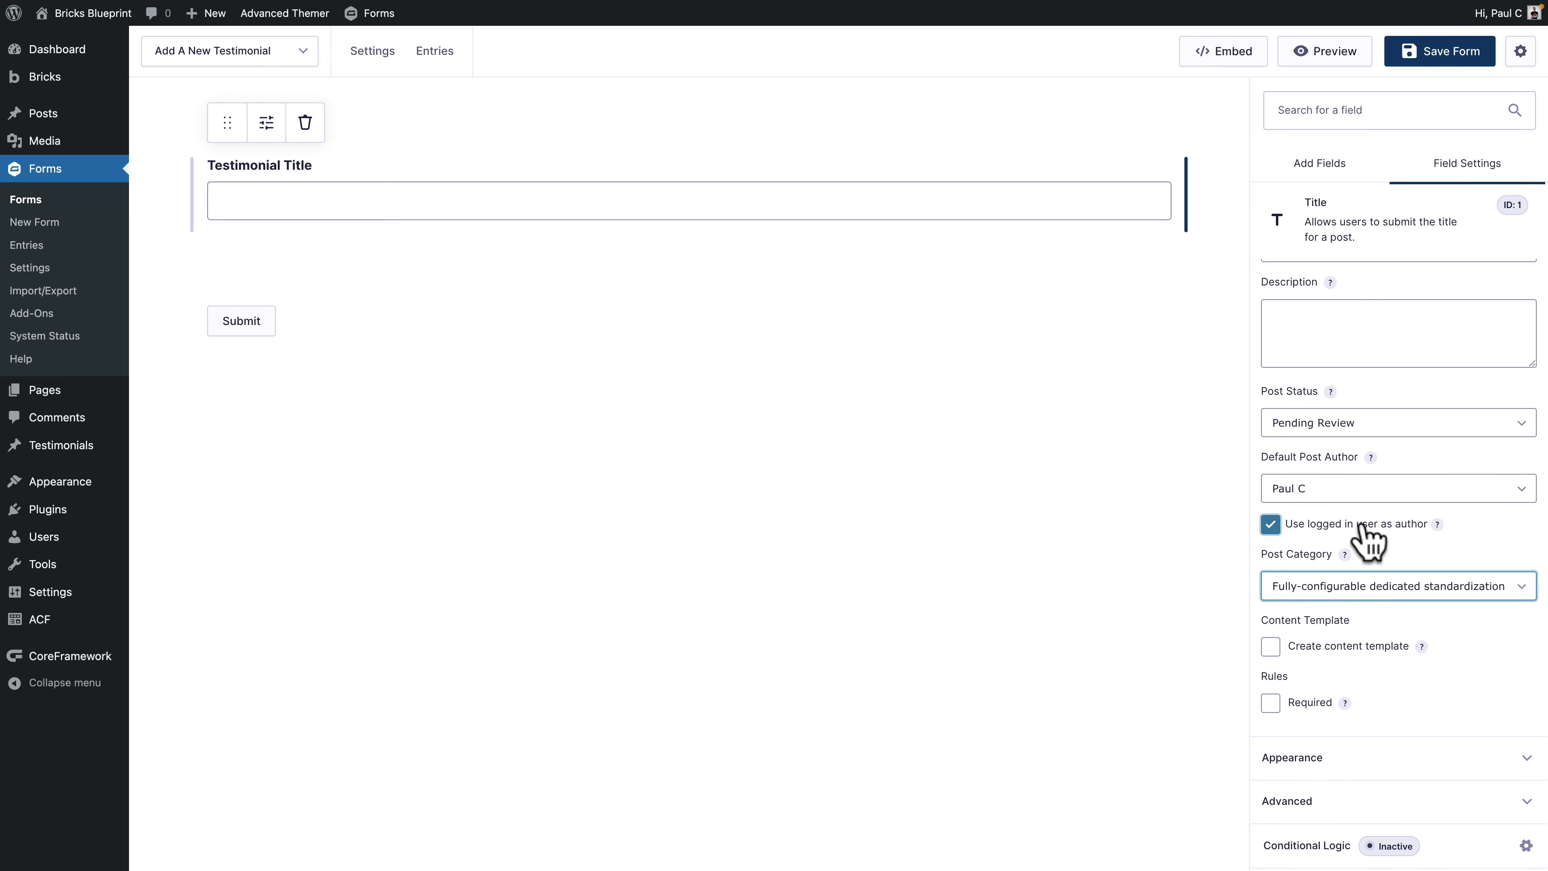
left_click(1272, 525)
left_click(1272, 525)
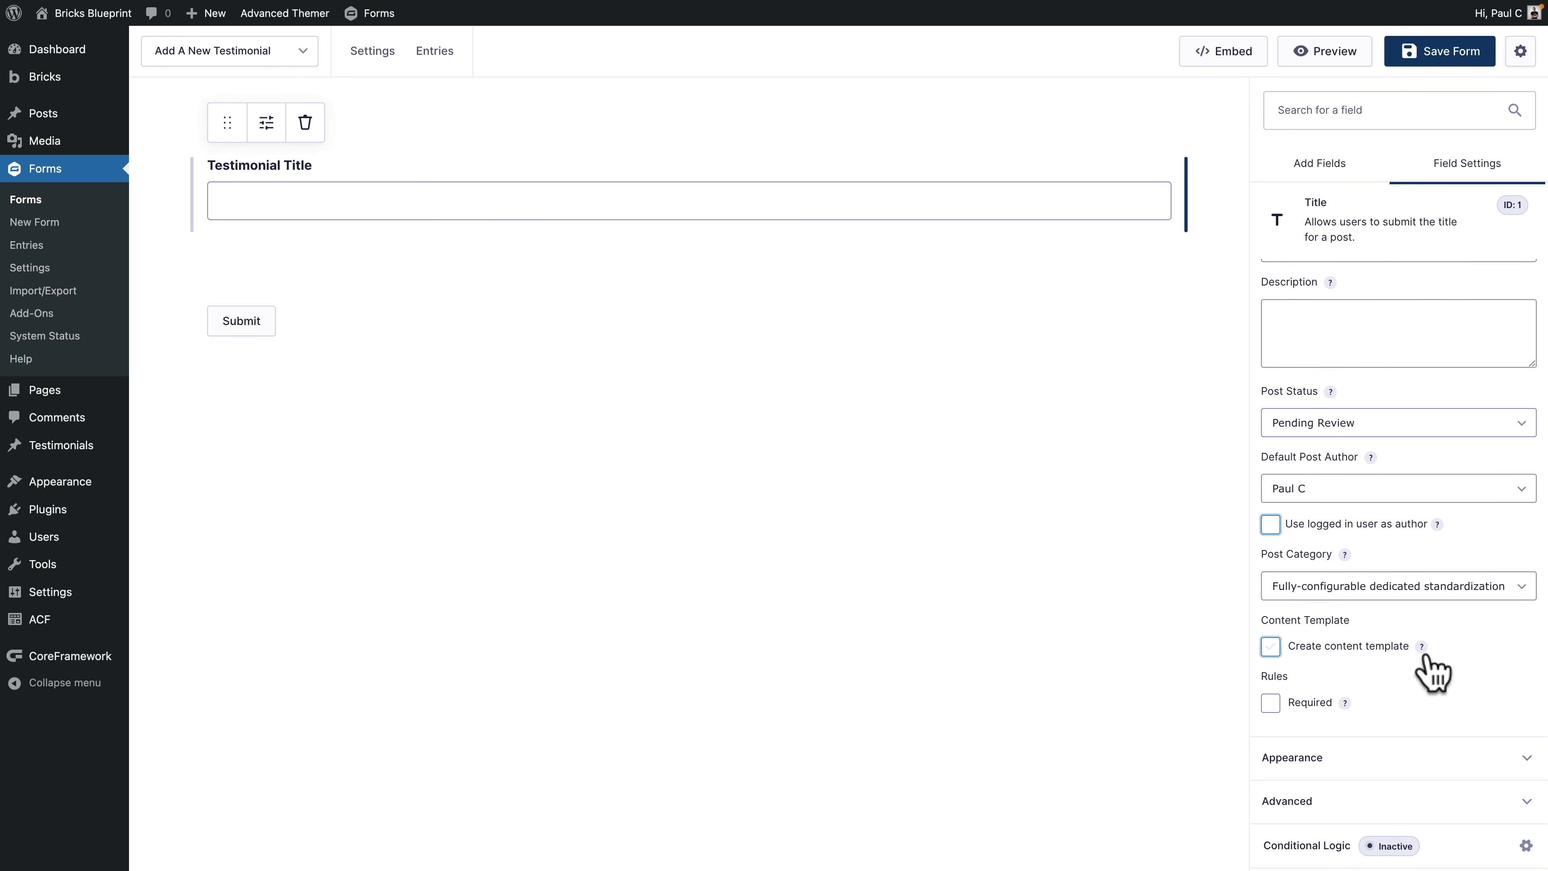
left_click(1394, 758)
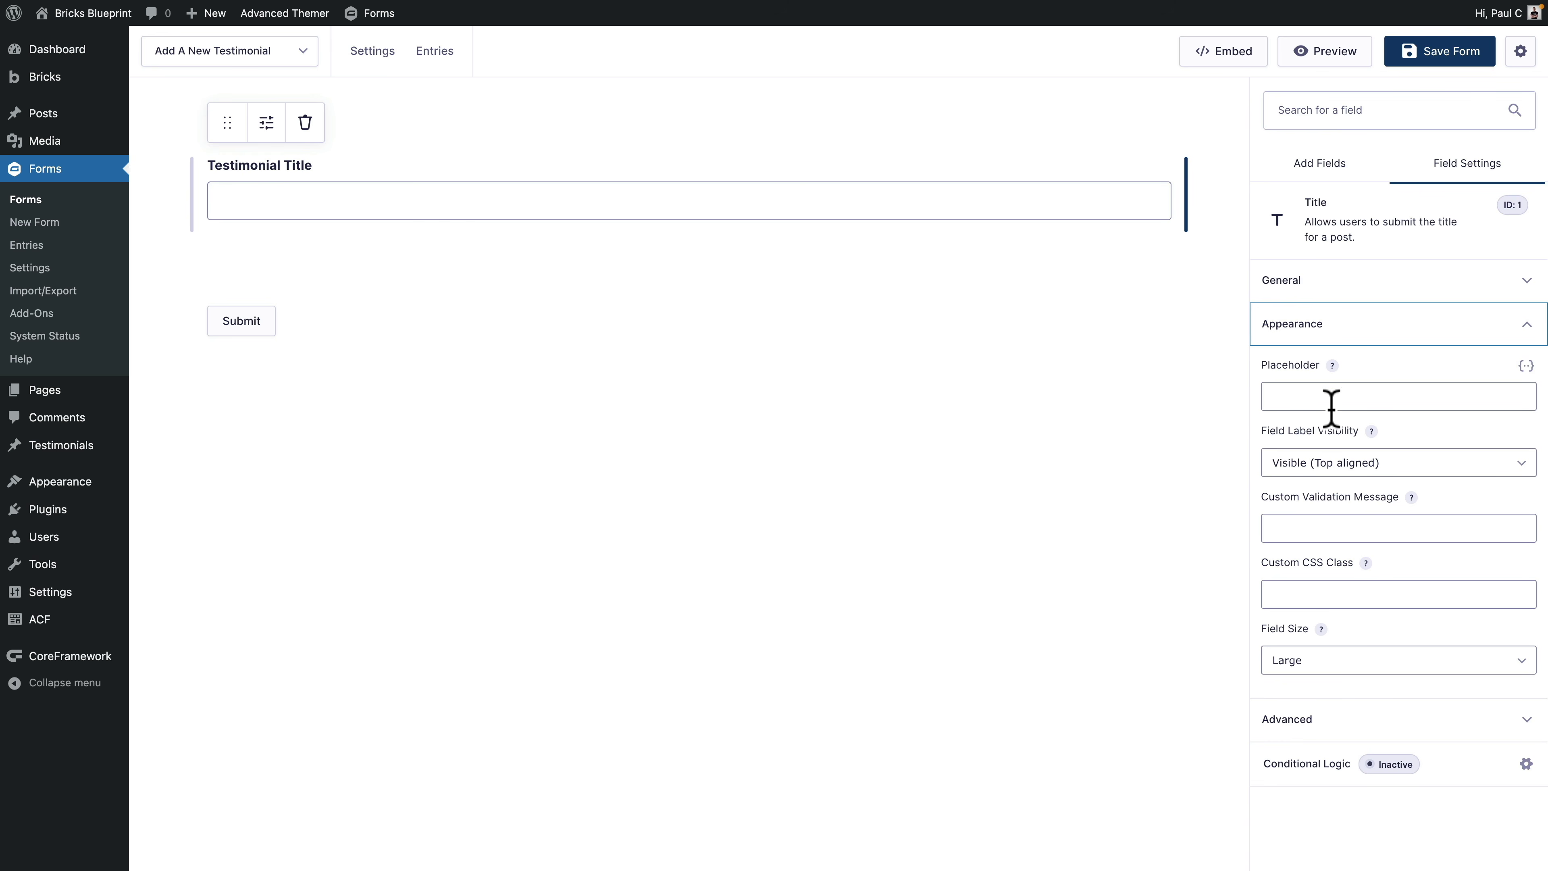
Step: Switch Field Label Visibility to Hidden, then back to Visible
left_click(1359, 465)
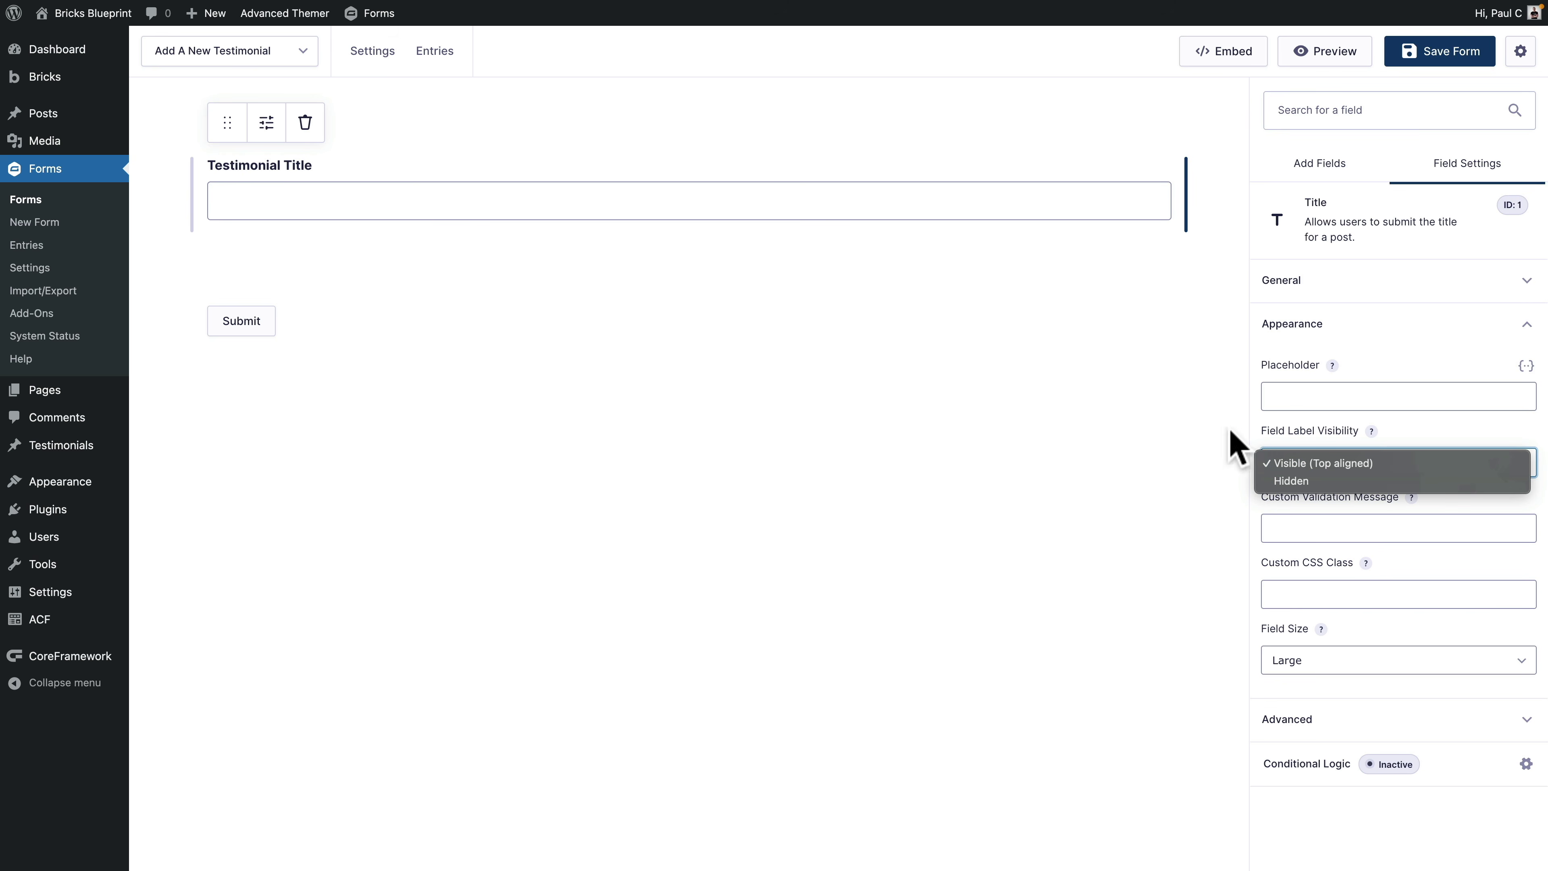
left_click(1317, 482)
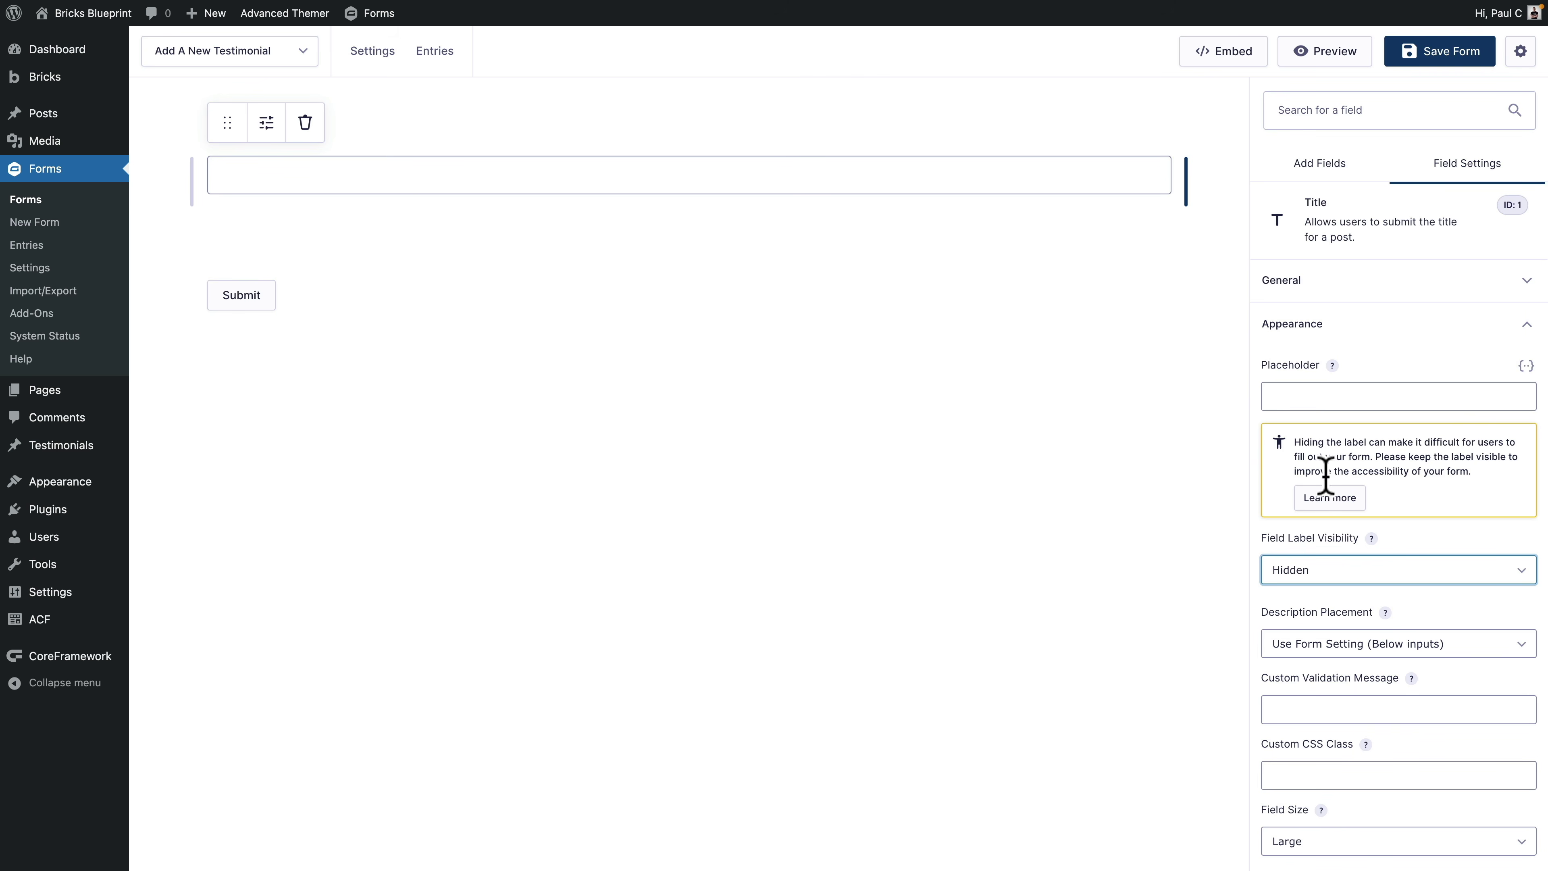
left_click(1332, 570)
left_click(1329, 554)
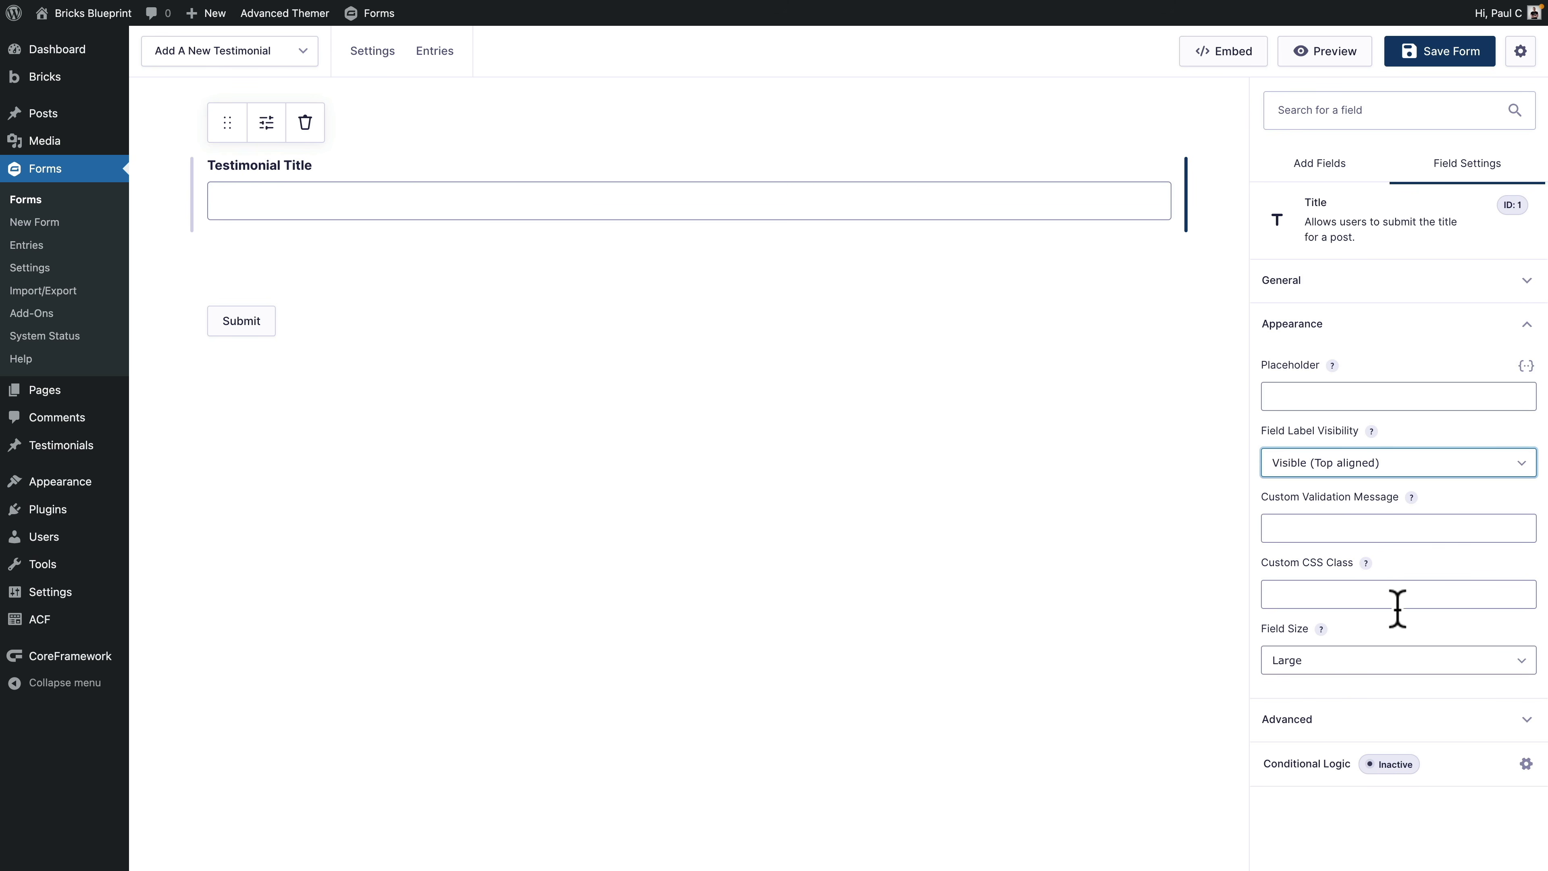
Step: Try Small field size, then set the Testimonial Title field back to Large
left_click(1395, 666)
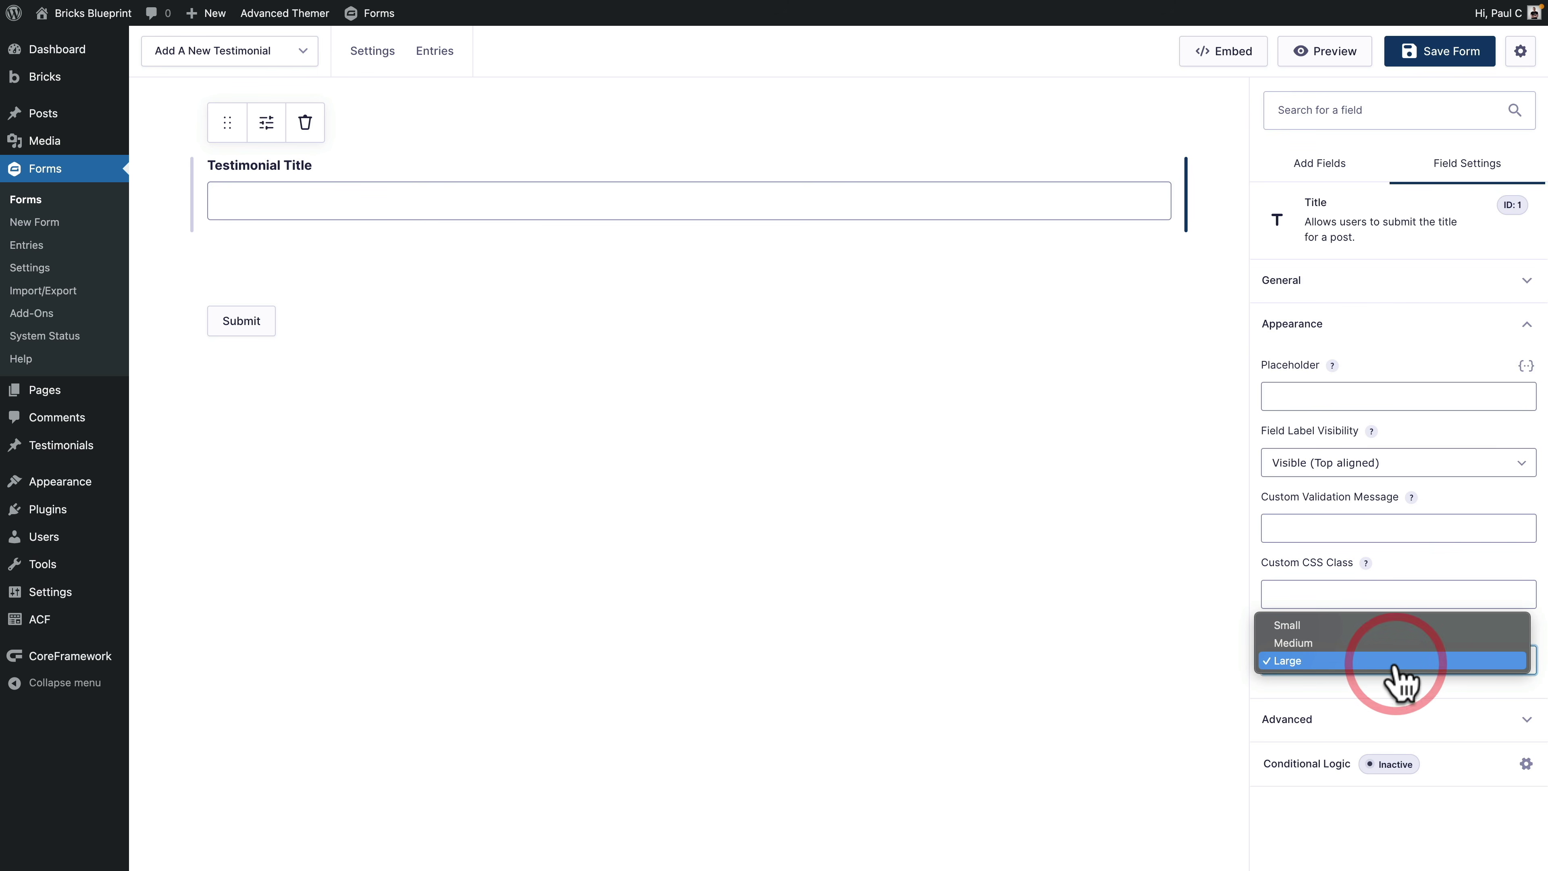
left_click(1378, 628)
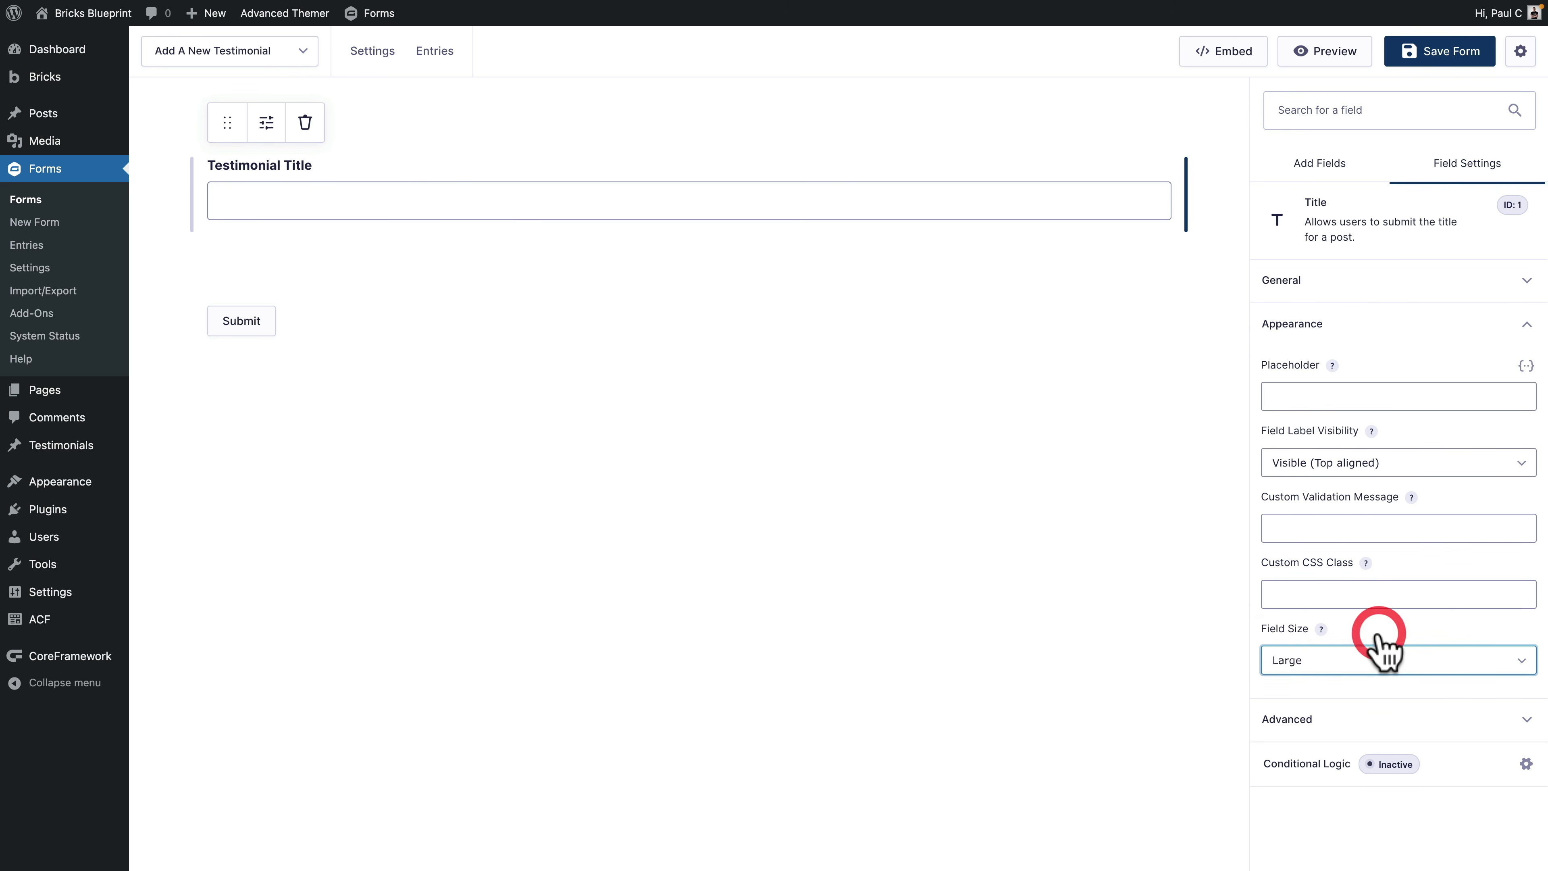
left_click(1371, 663)
left_click(1363, 700)
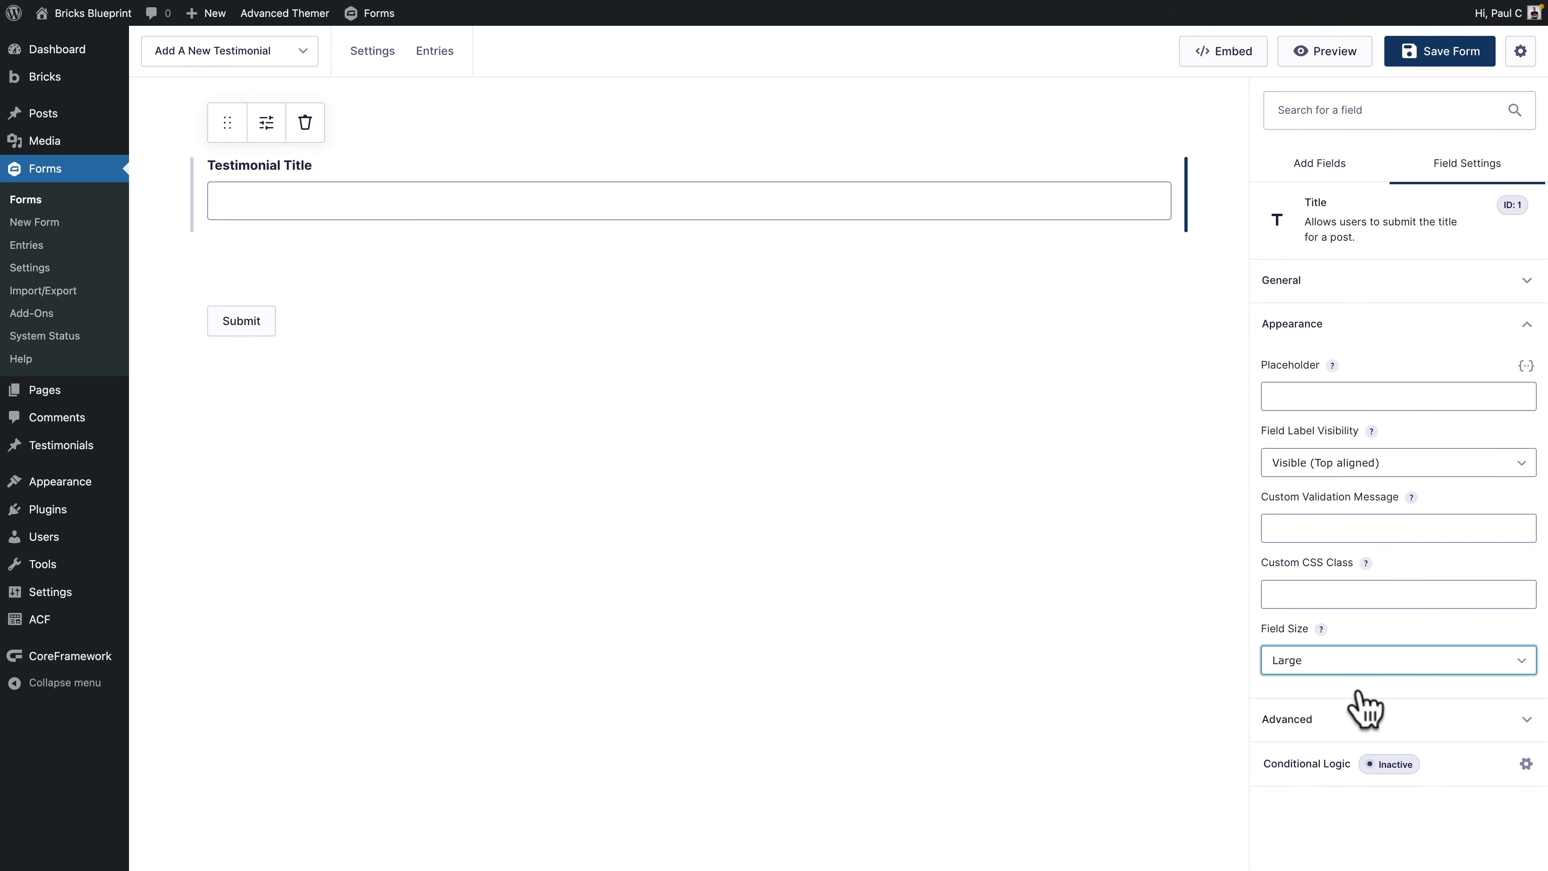
left_click(1365, 720)
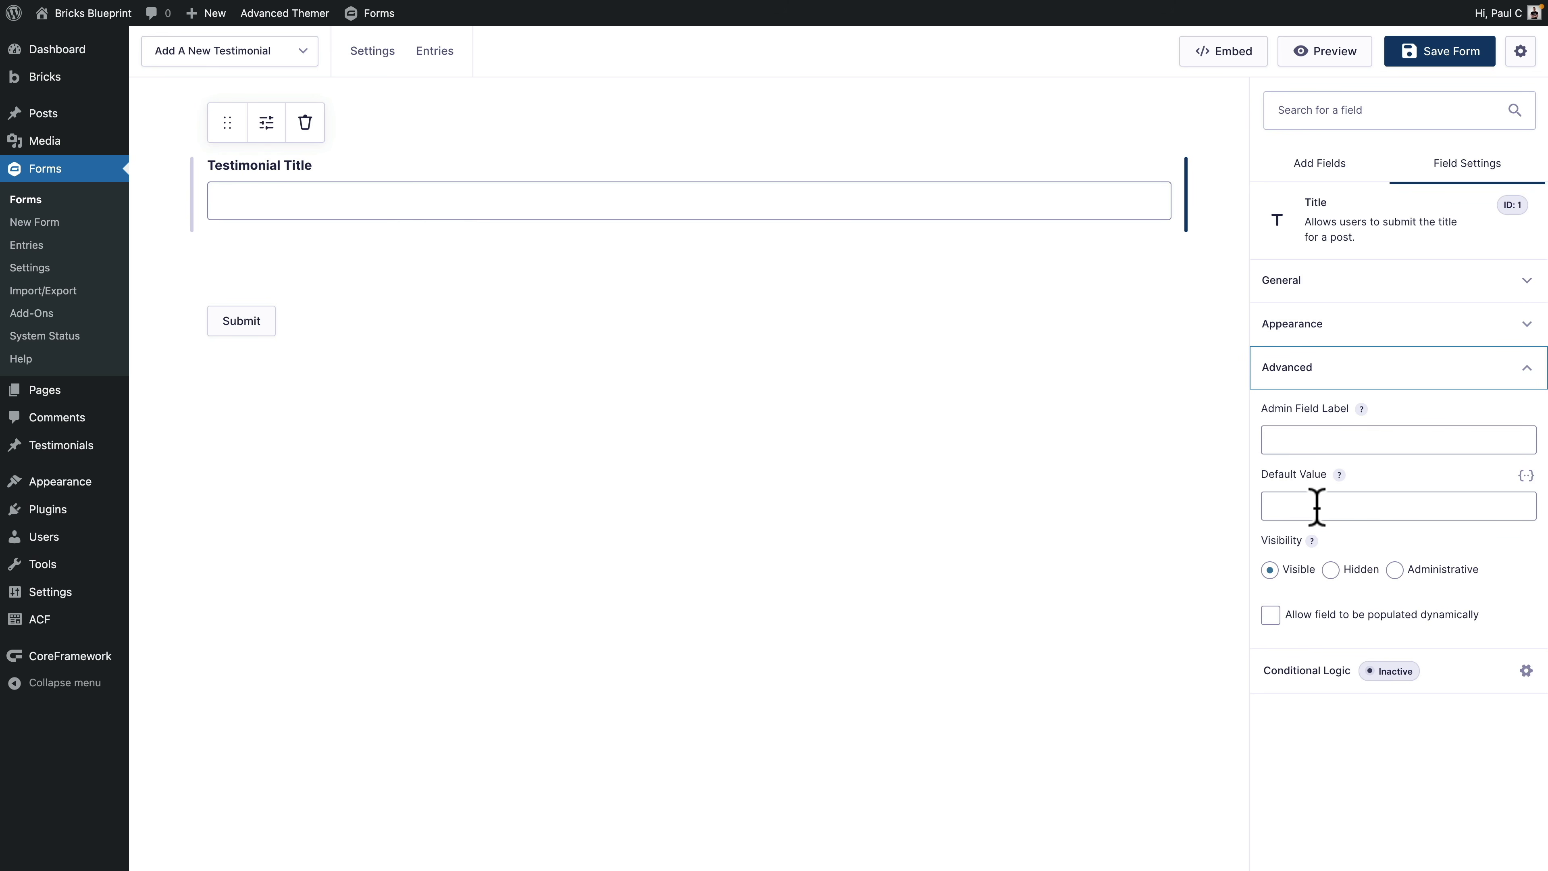
left_click(1457, 506)
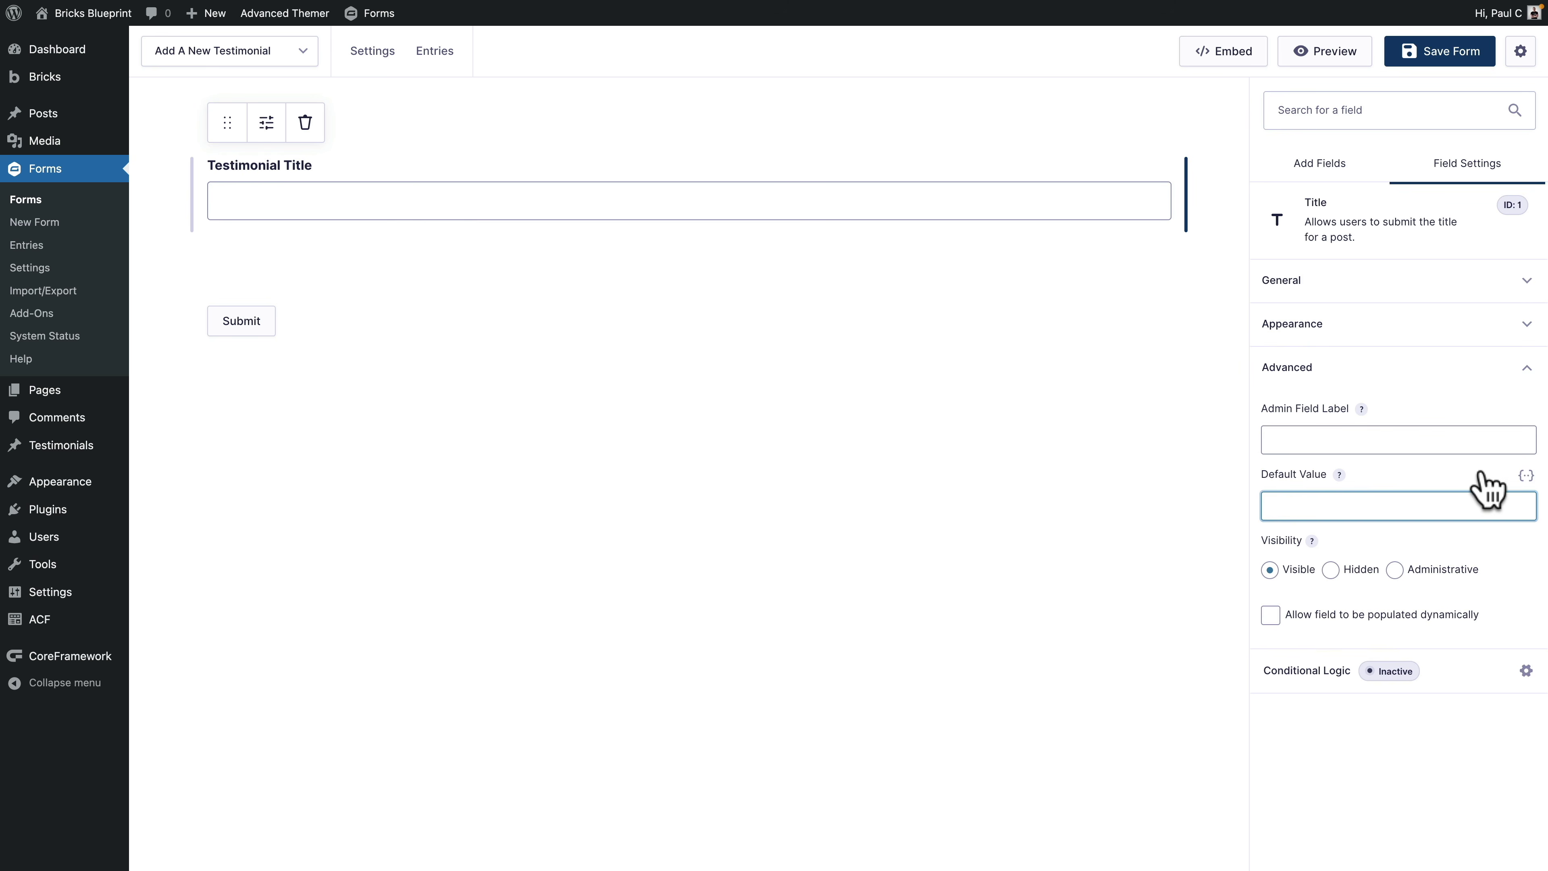
left_click(1527, 476)
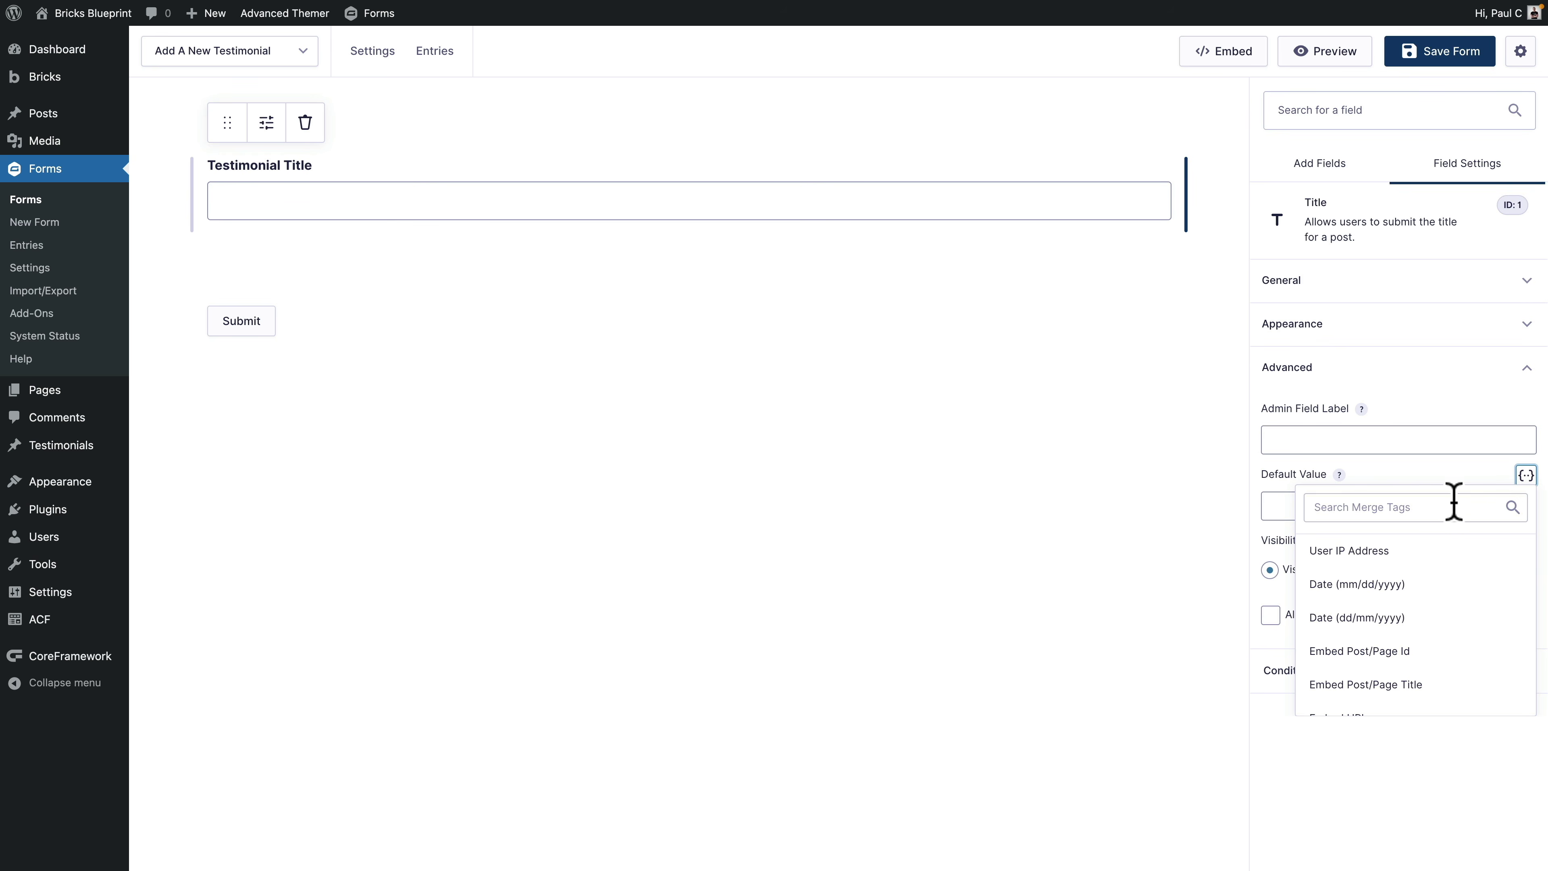
scroll(1457, 655, "down", 2)
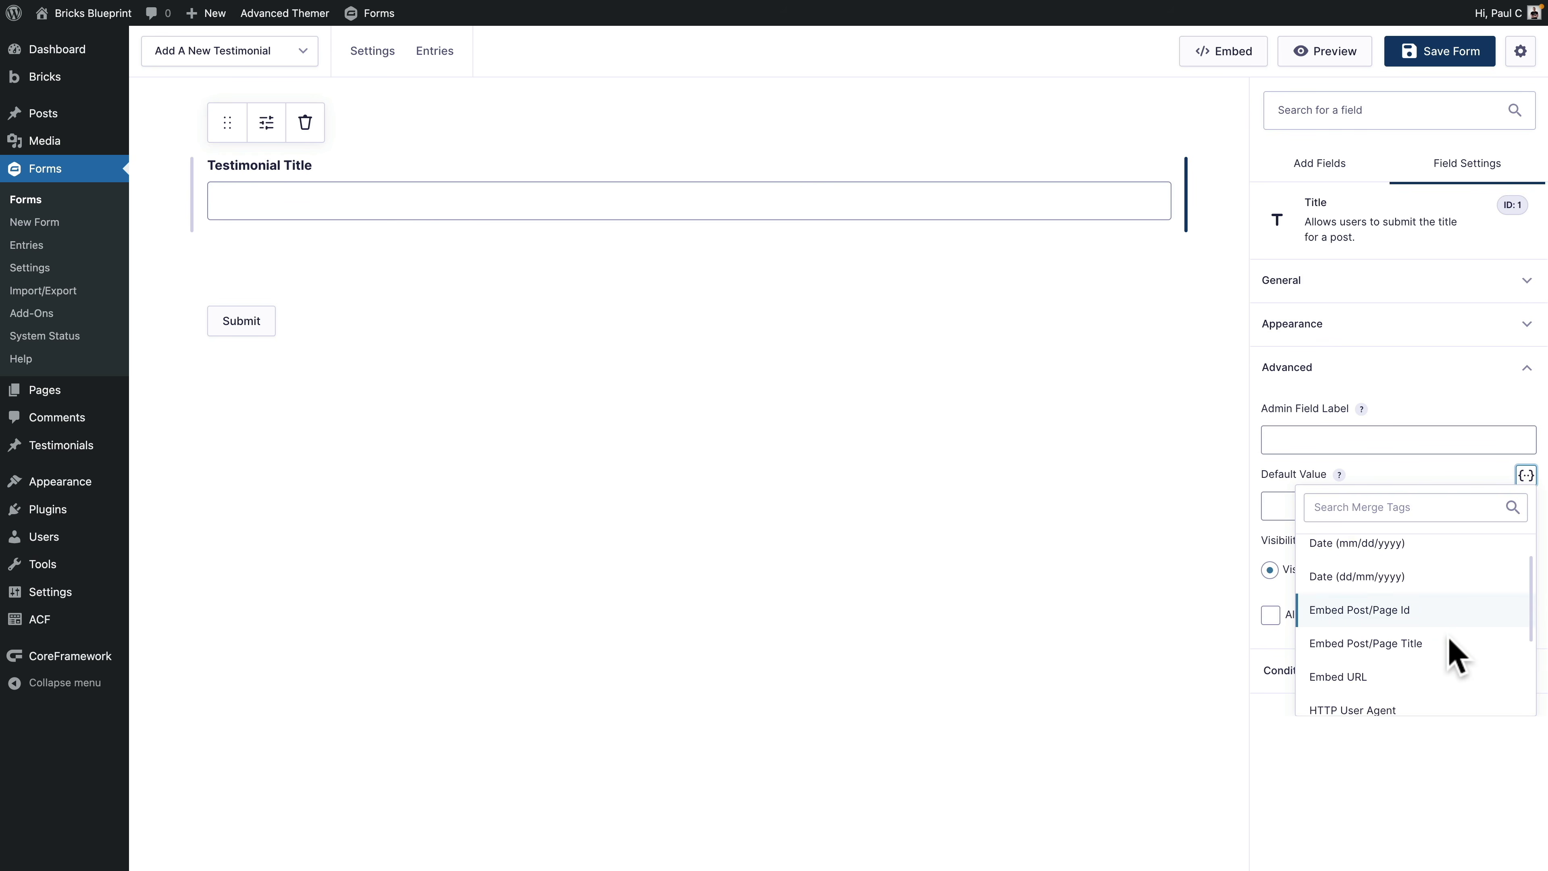
scroll(1453, 646, "down", 1)
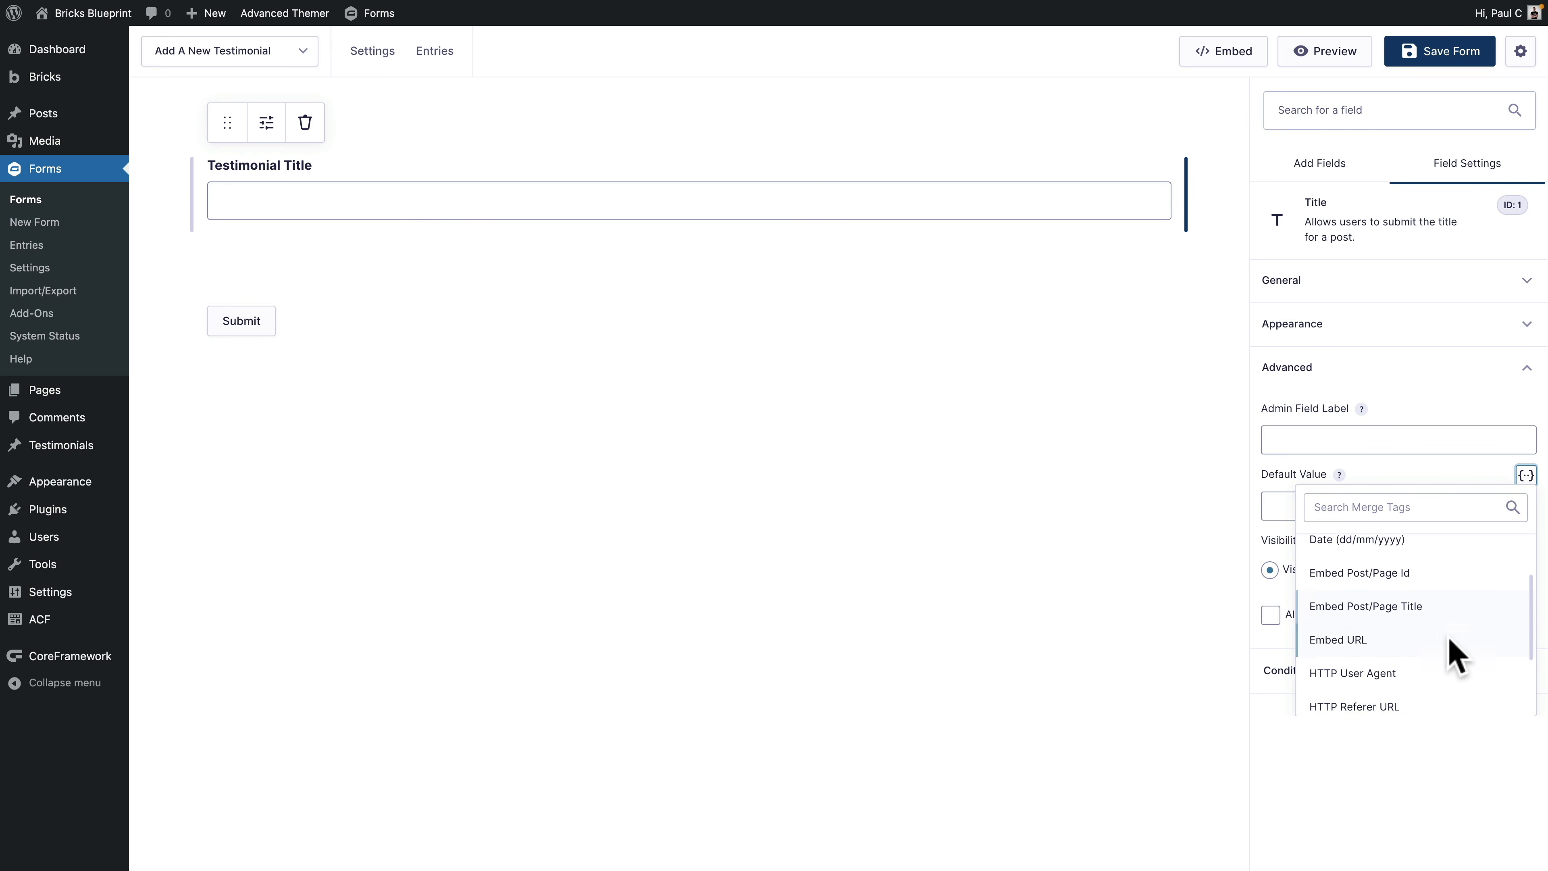
left_click(1421, 461)
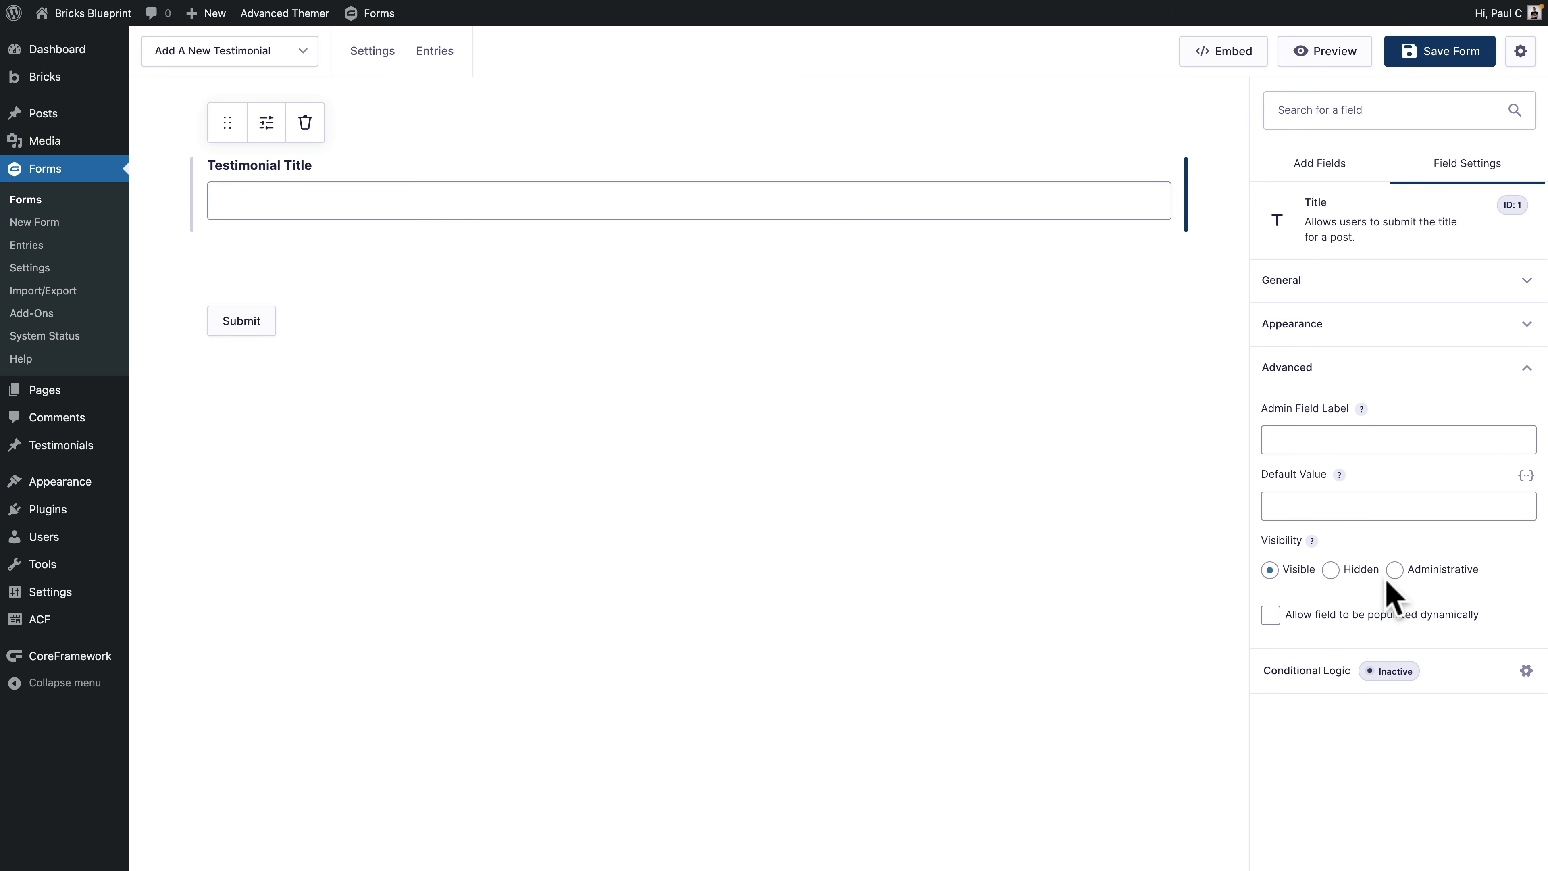
left_click(1271, 620)
left_click(1477, 670)
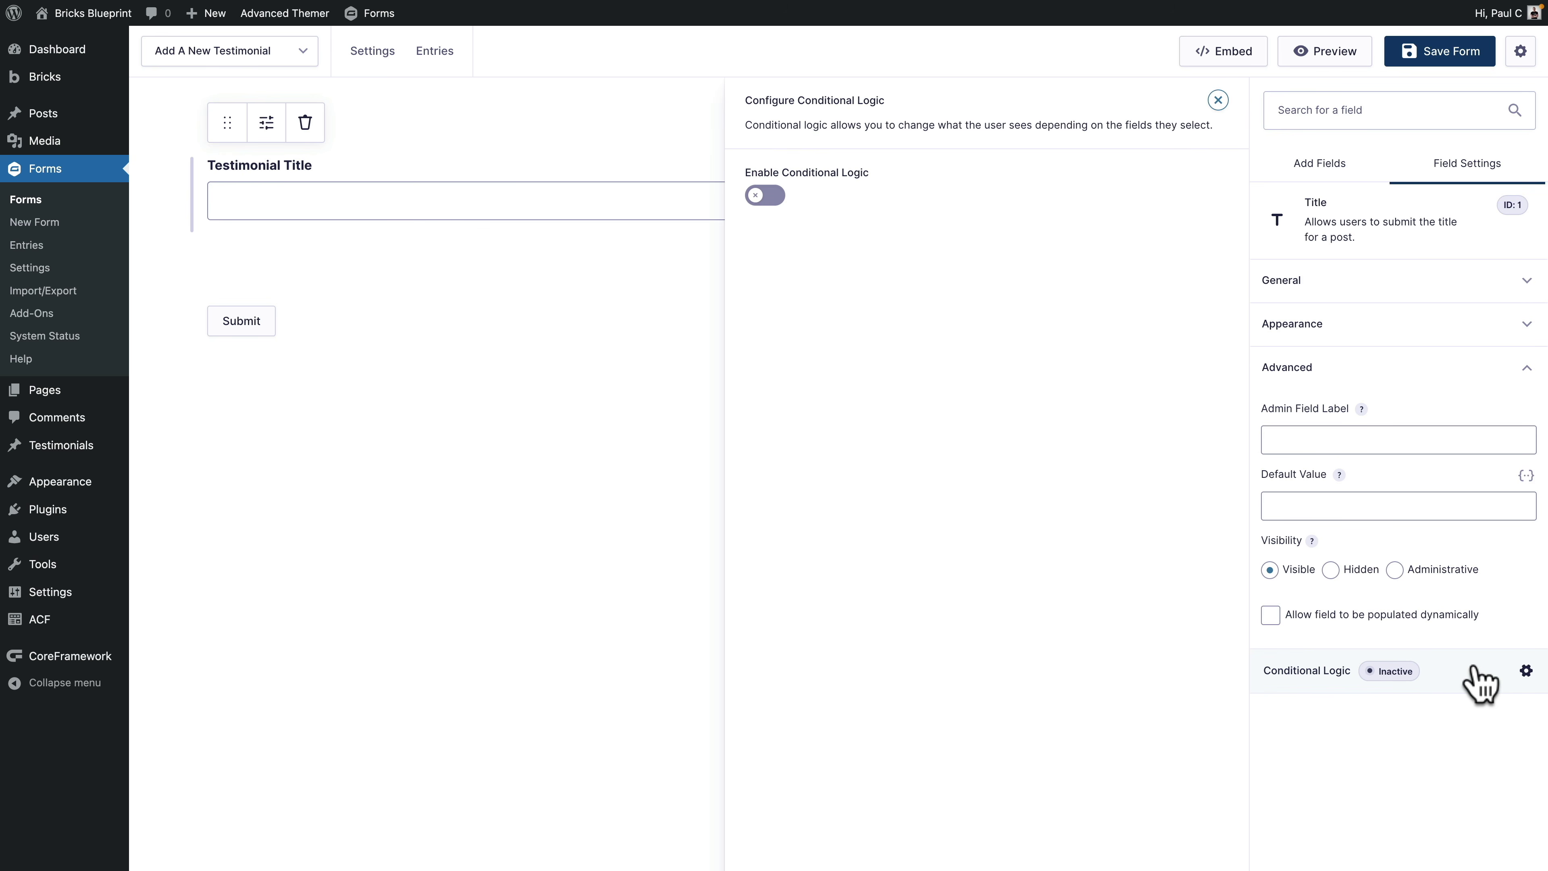
left_click(616, 439)
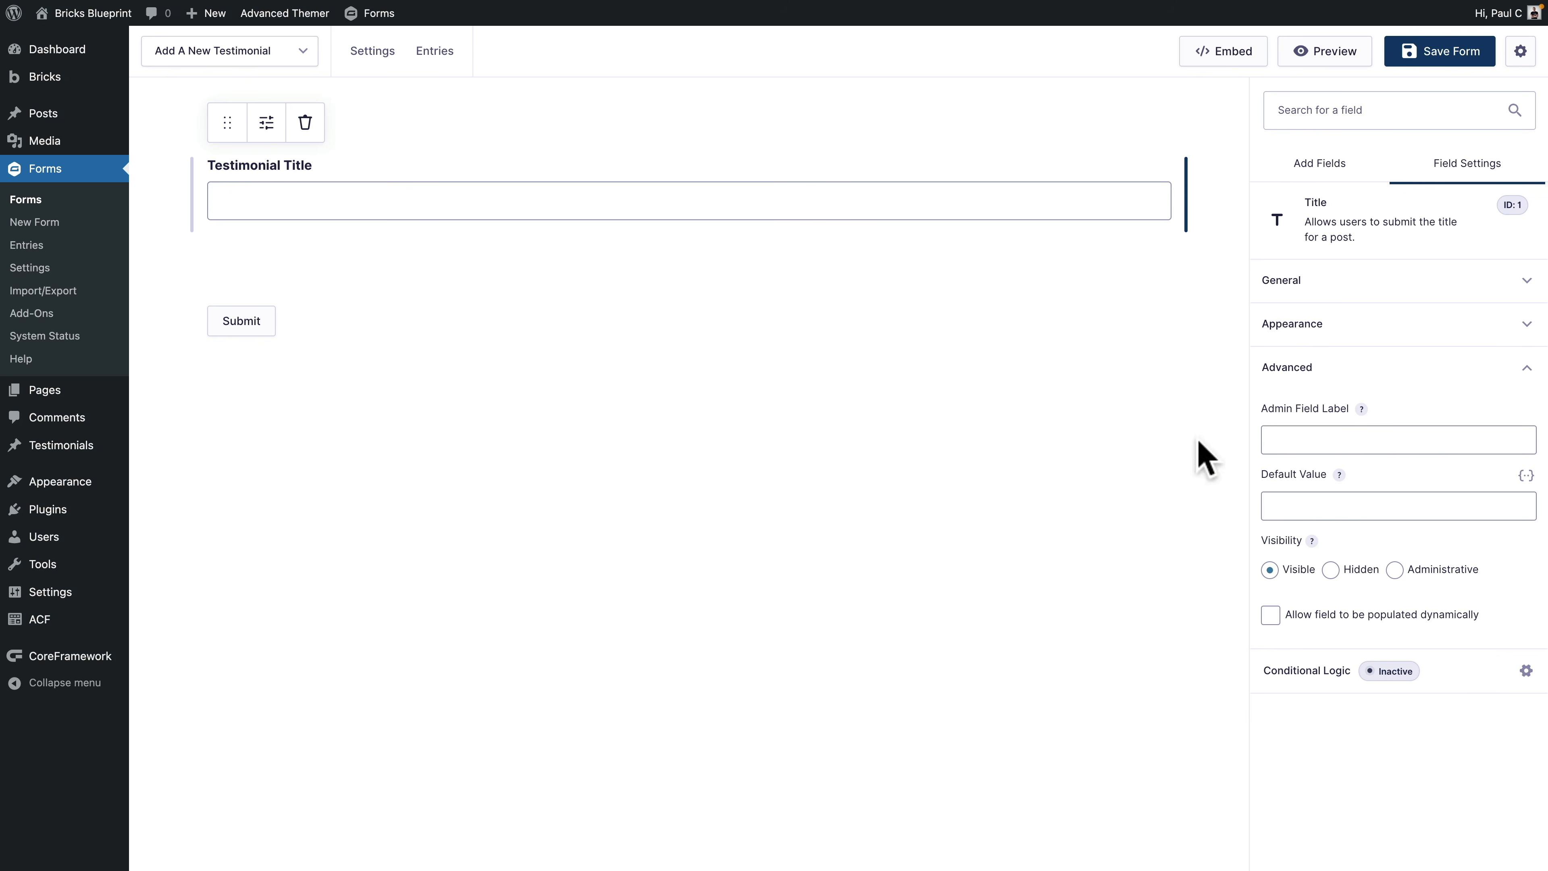
Step: Add a post Body field below Testimonial Title and label it 'Testimonial'
left_click(1323, 174)
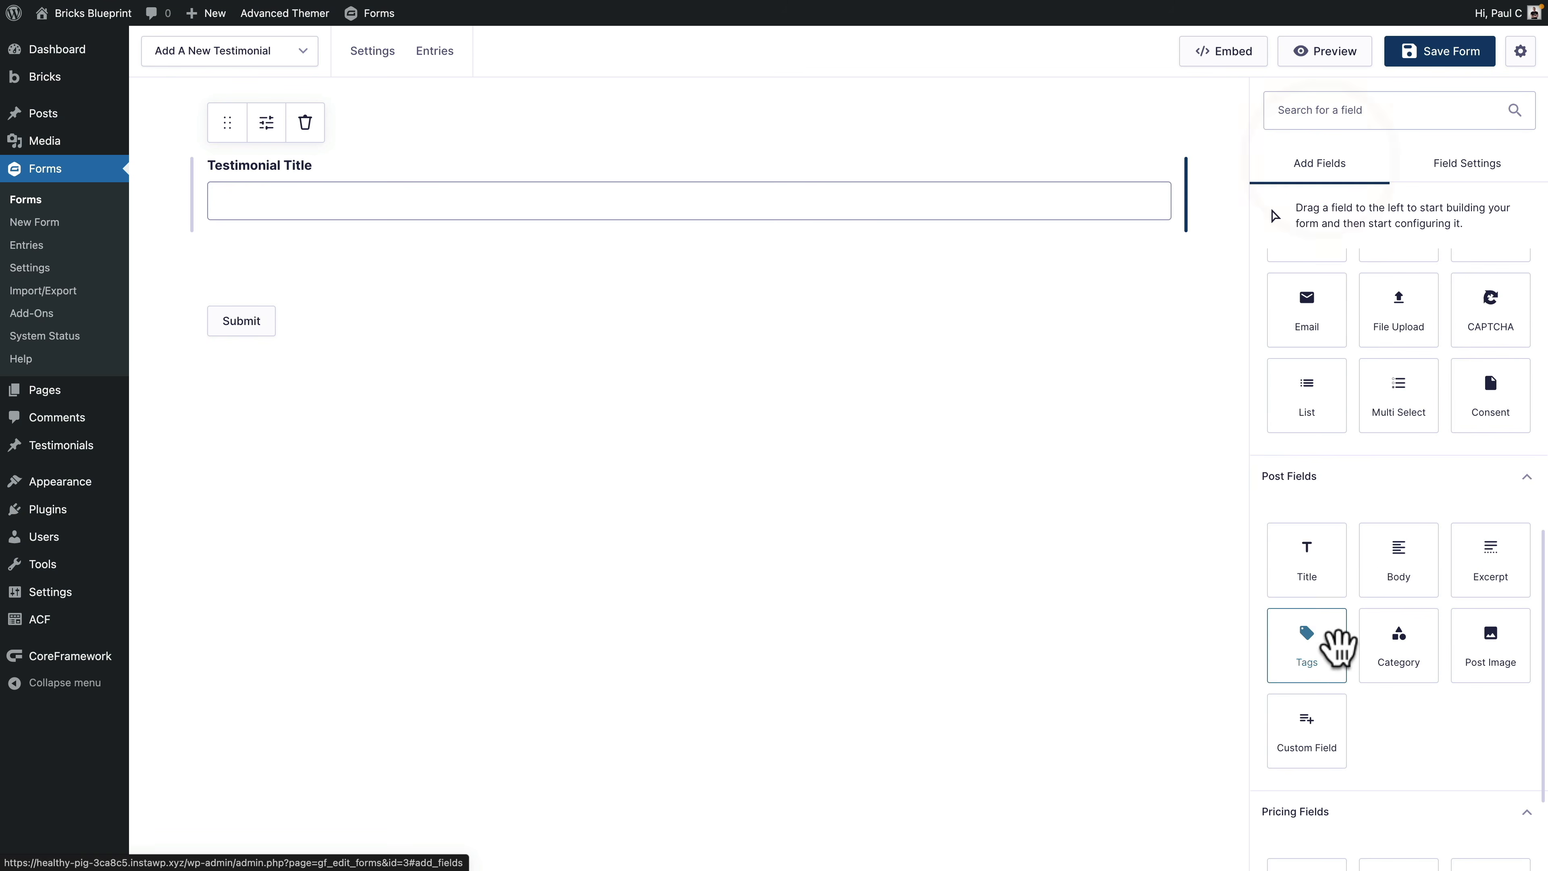
scroll(1338, 647, "down", 3)
scroll(1339, 653, "up", 1)
scroll(1340, 653, "up", 2)
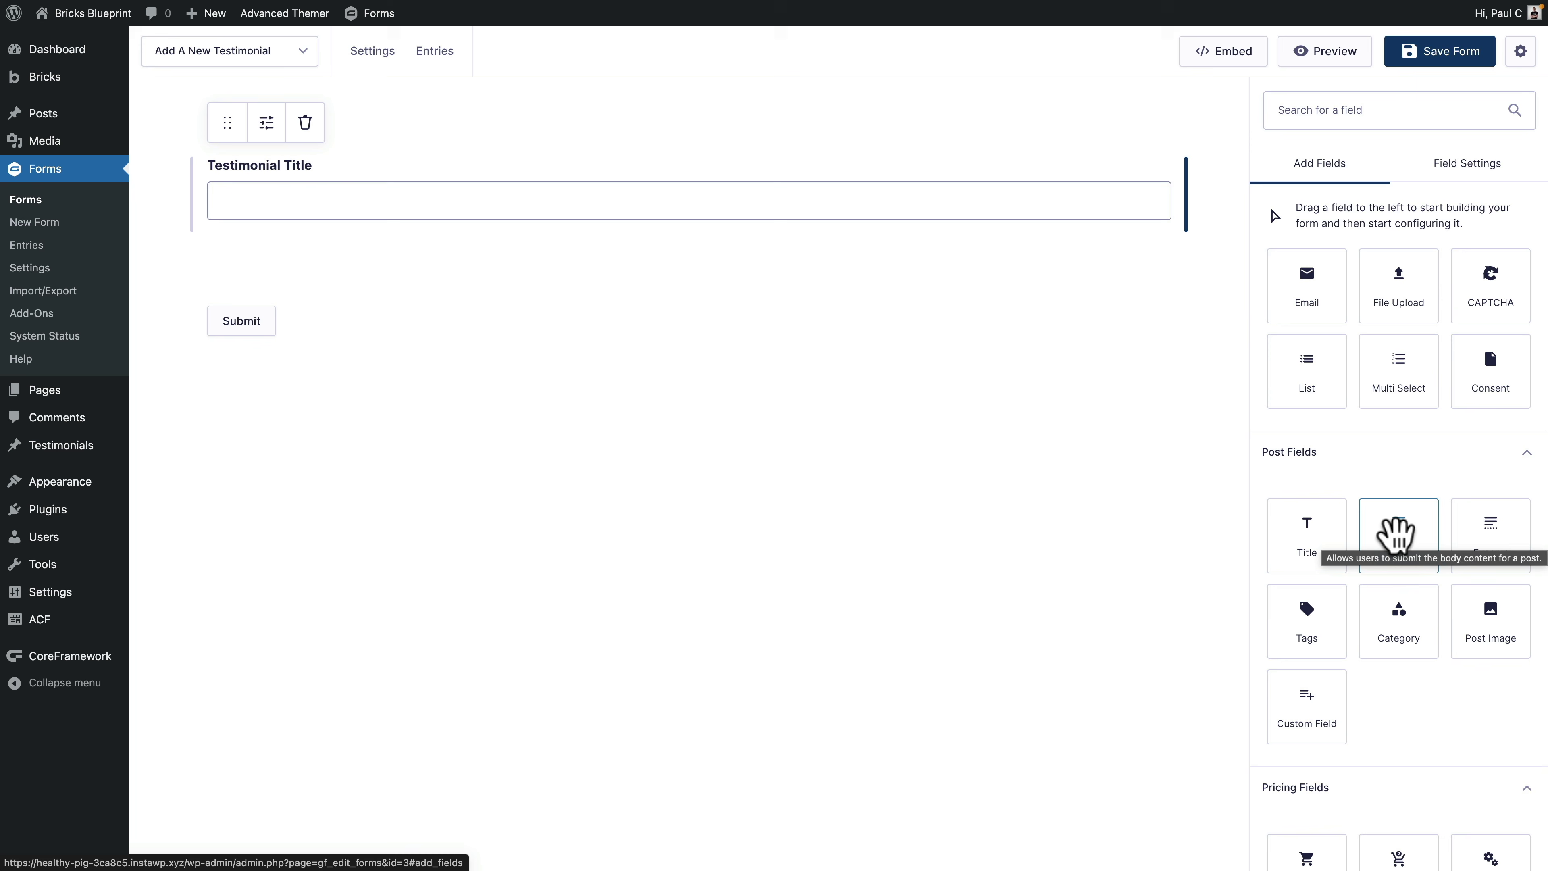
left_click(1398, 536)
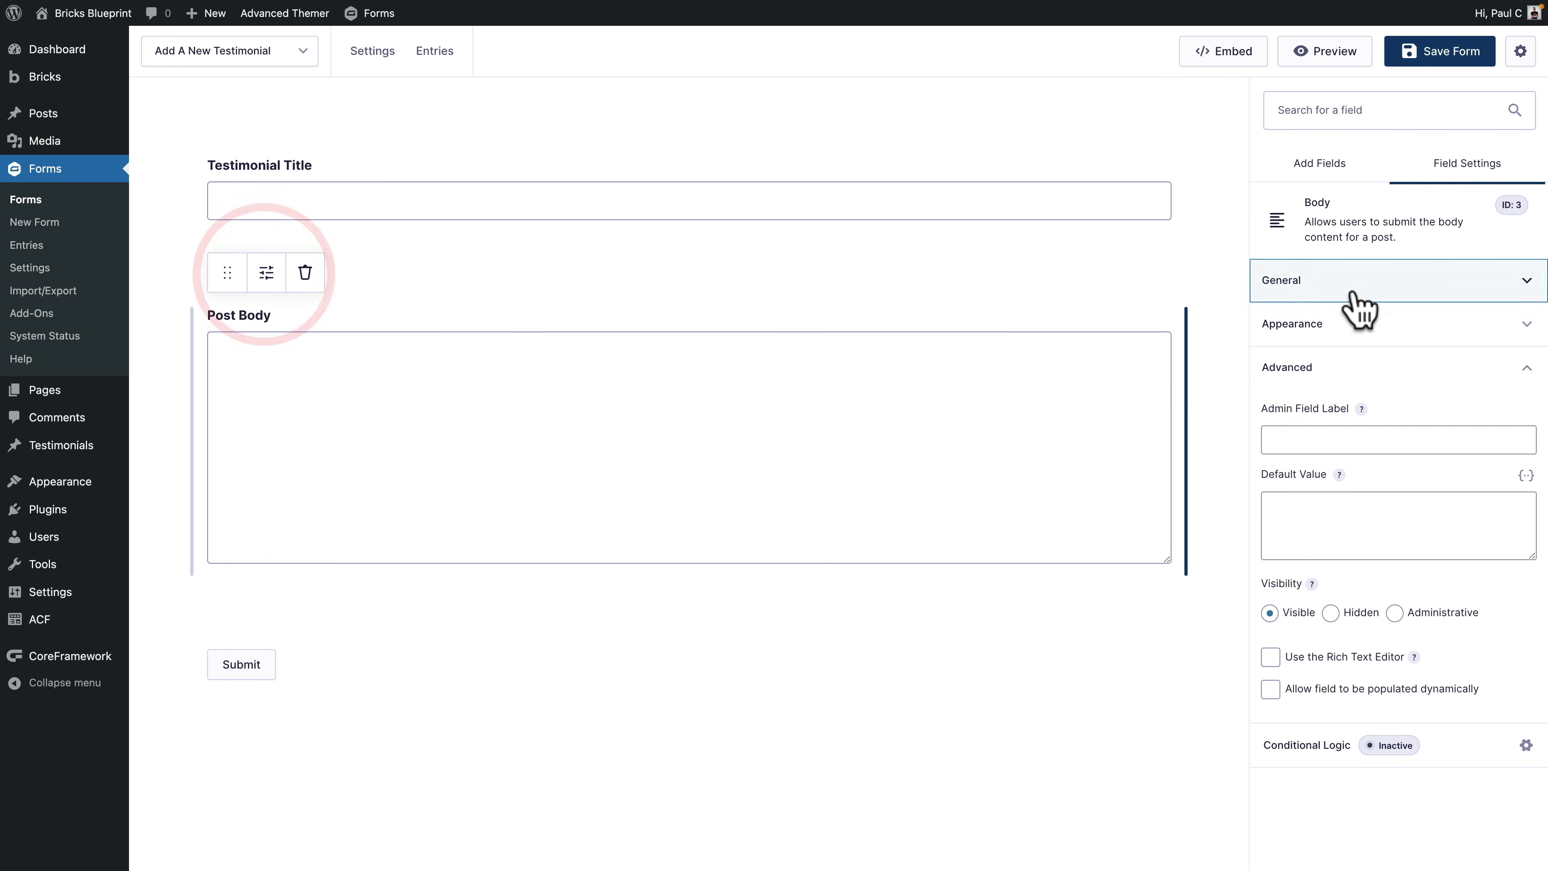
left_click(267, 272)
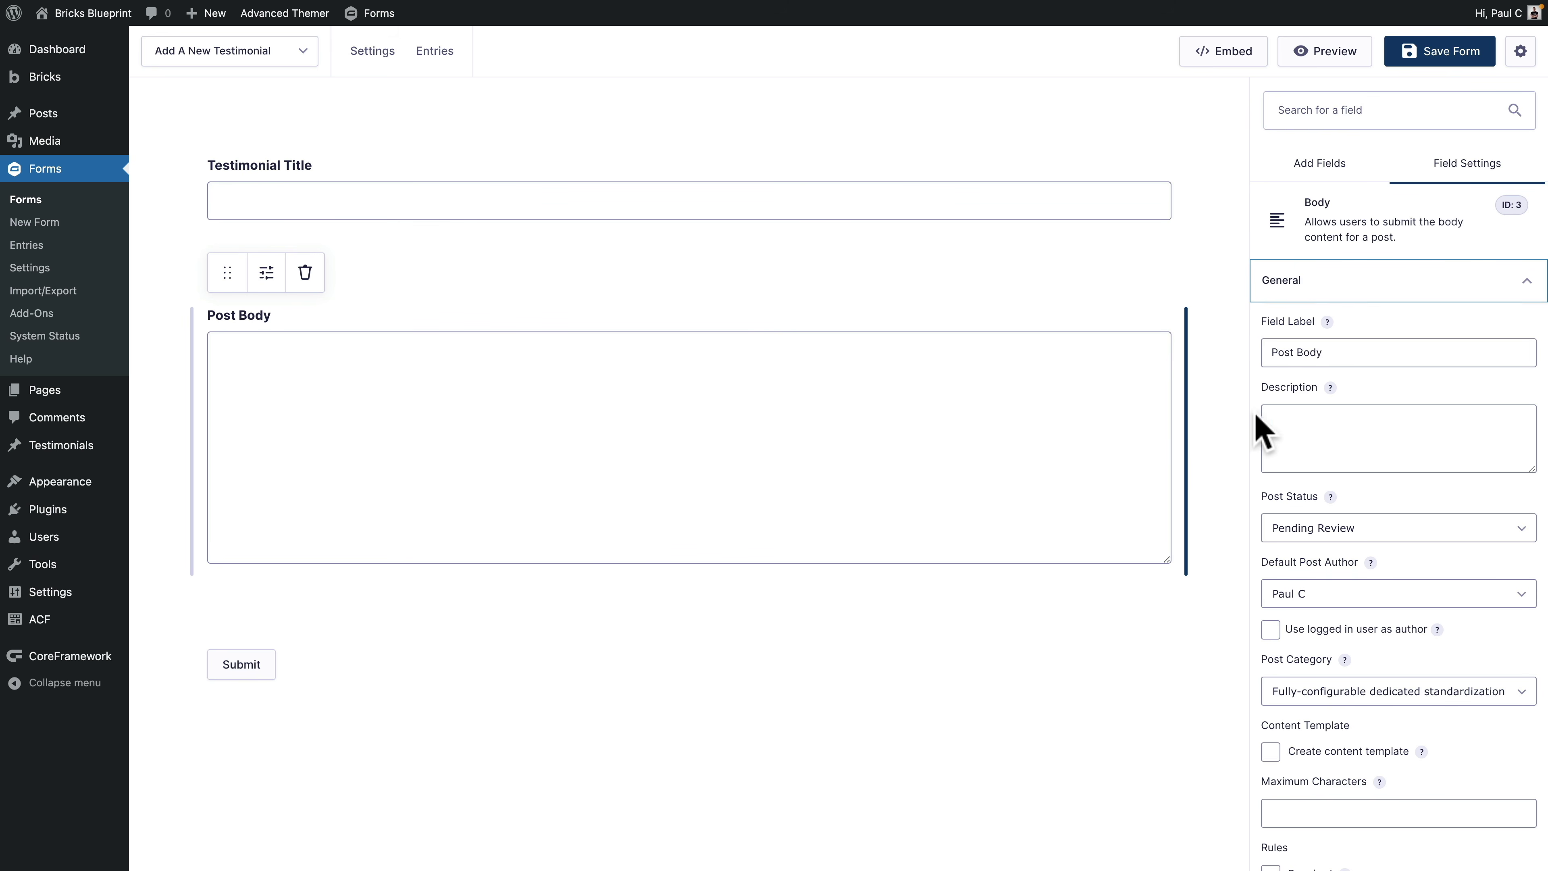
left_click_drag(1336, 351, 1269, 350)
type("Testimonial")
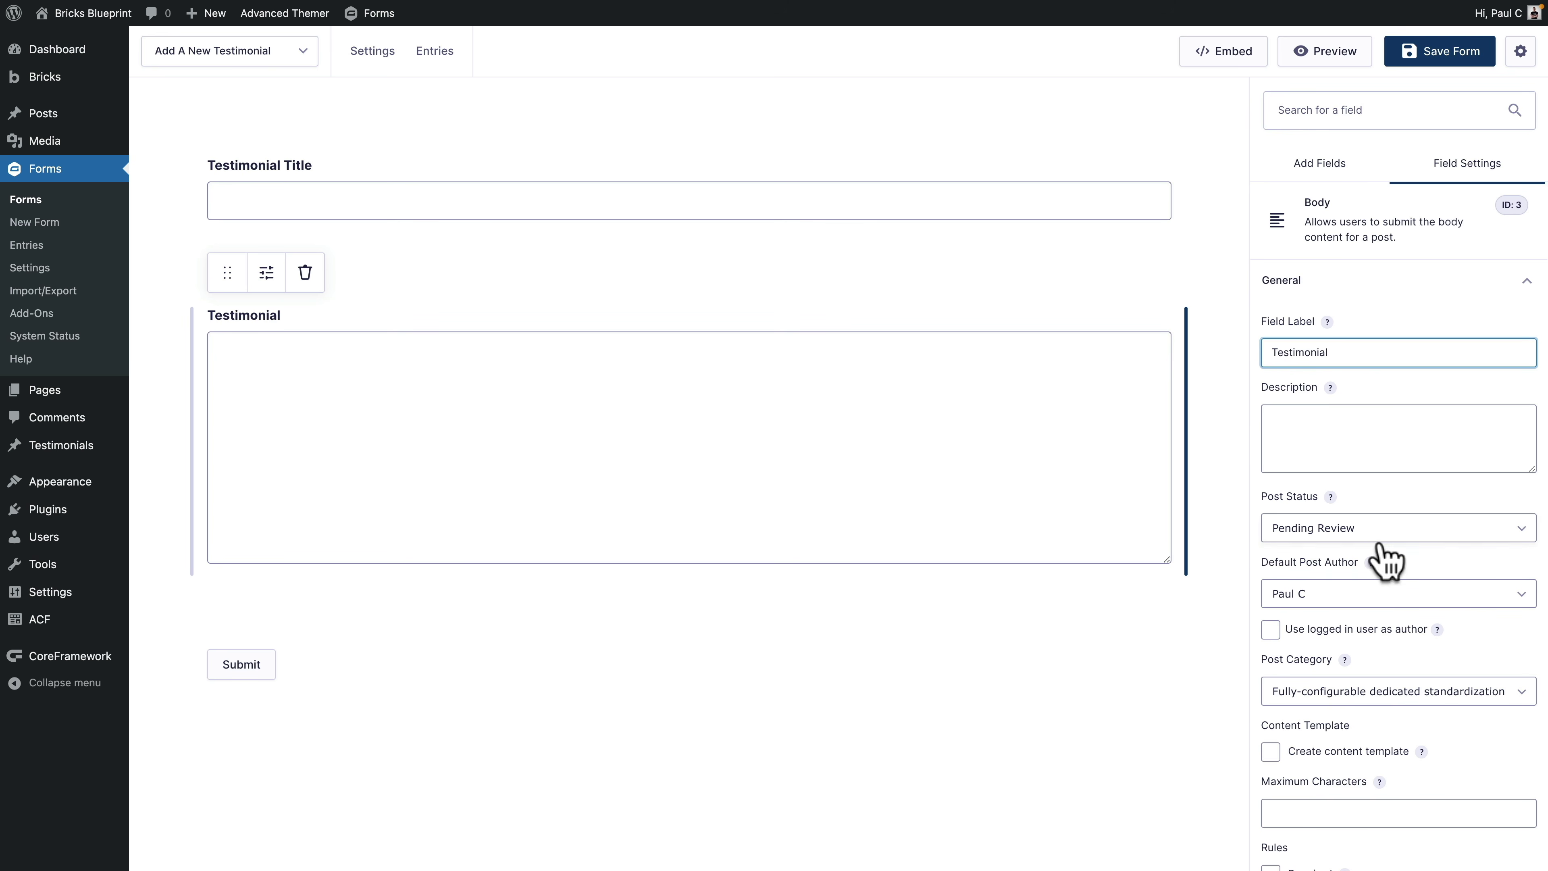
Step: Review the body field's appearance and advanced settings, leaving the rich text editor off
scroll(1469, 658, "down", 3)
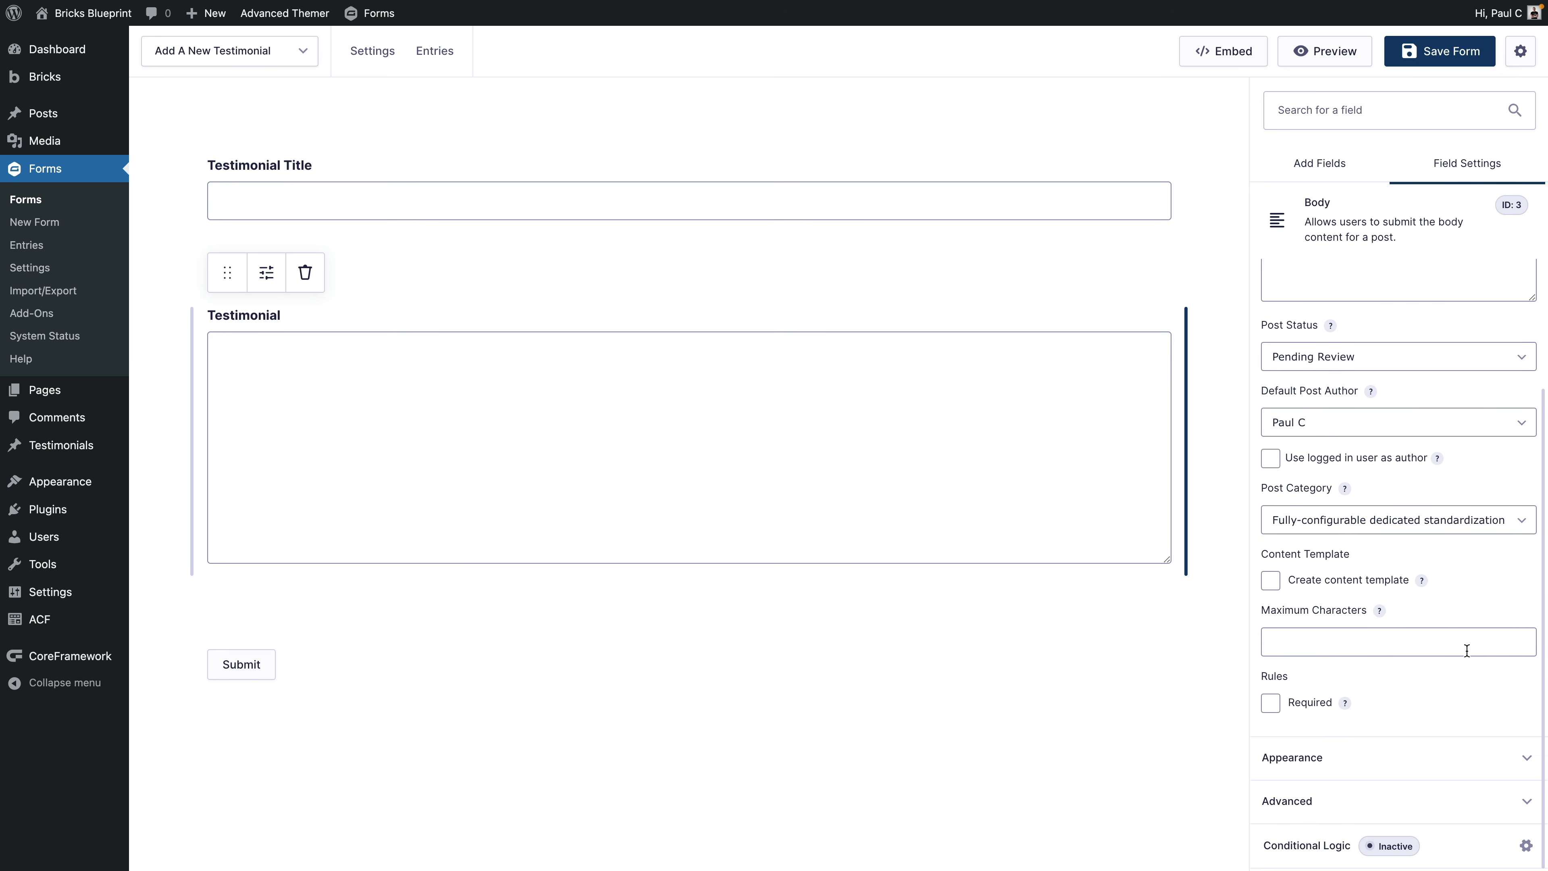
left_click(1356, 765)
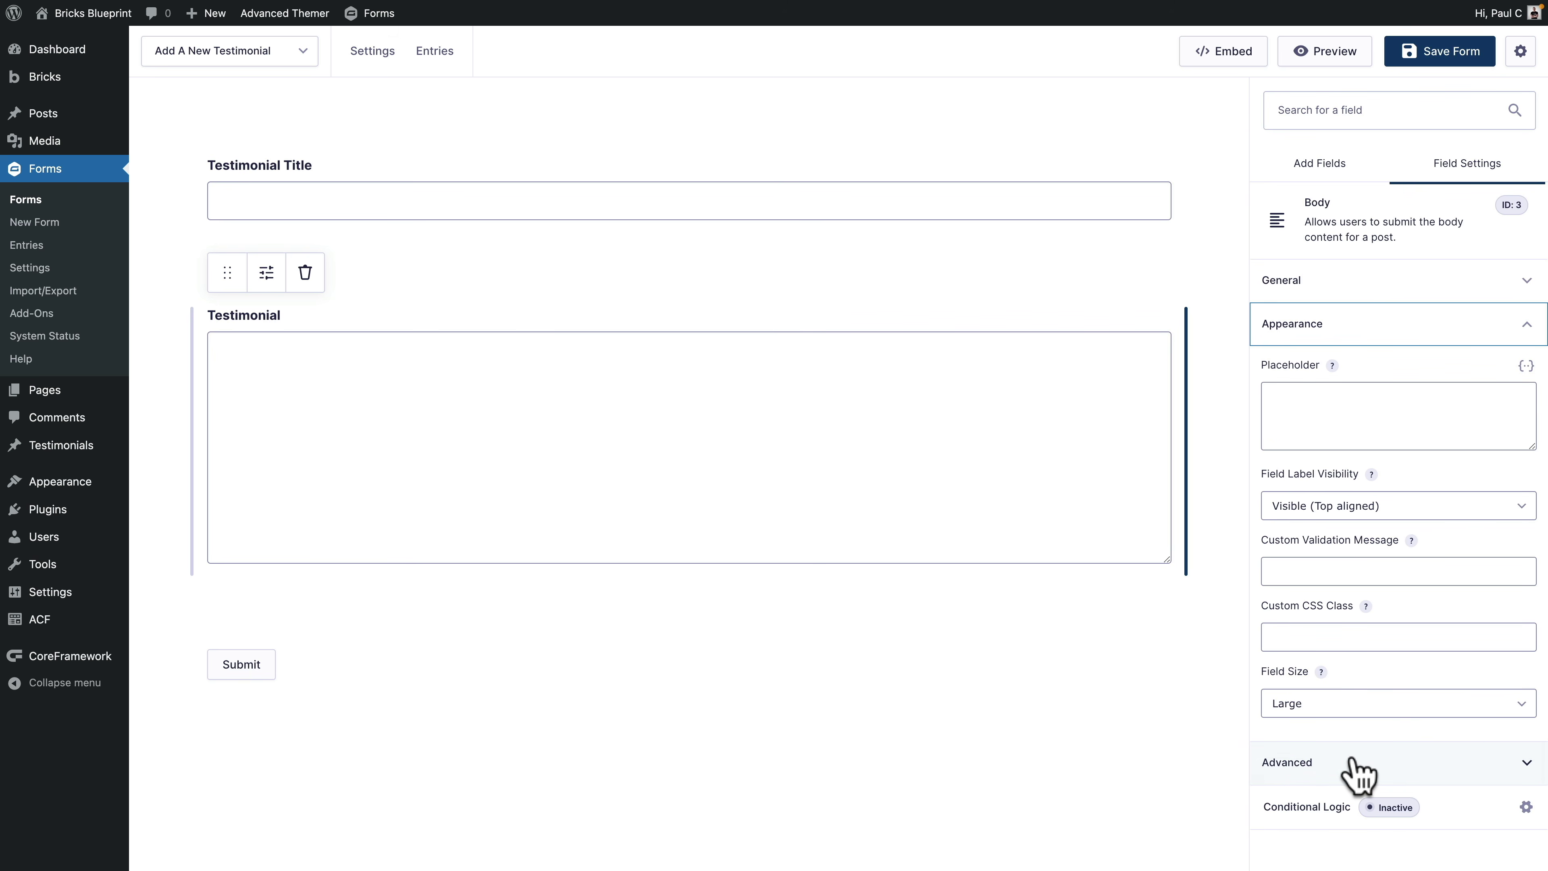
left_click(1333, 769)
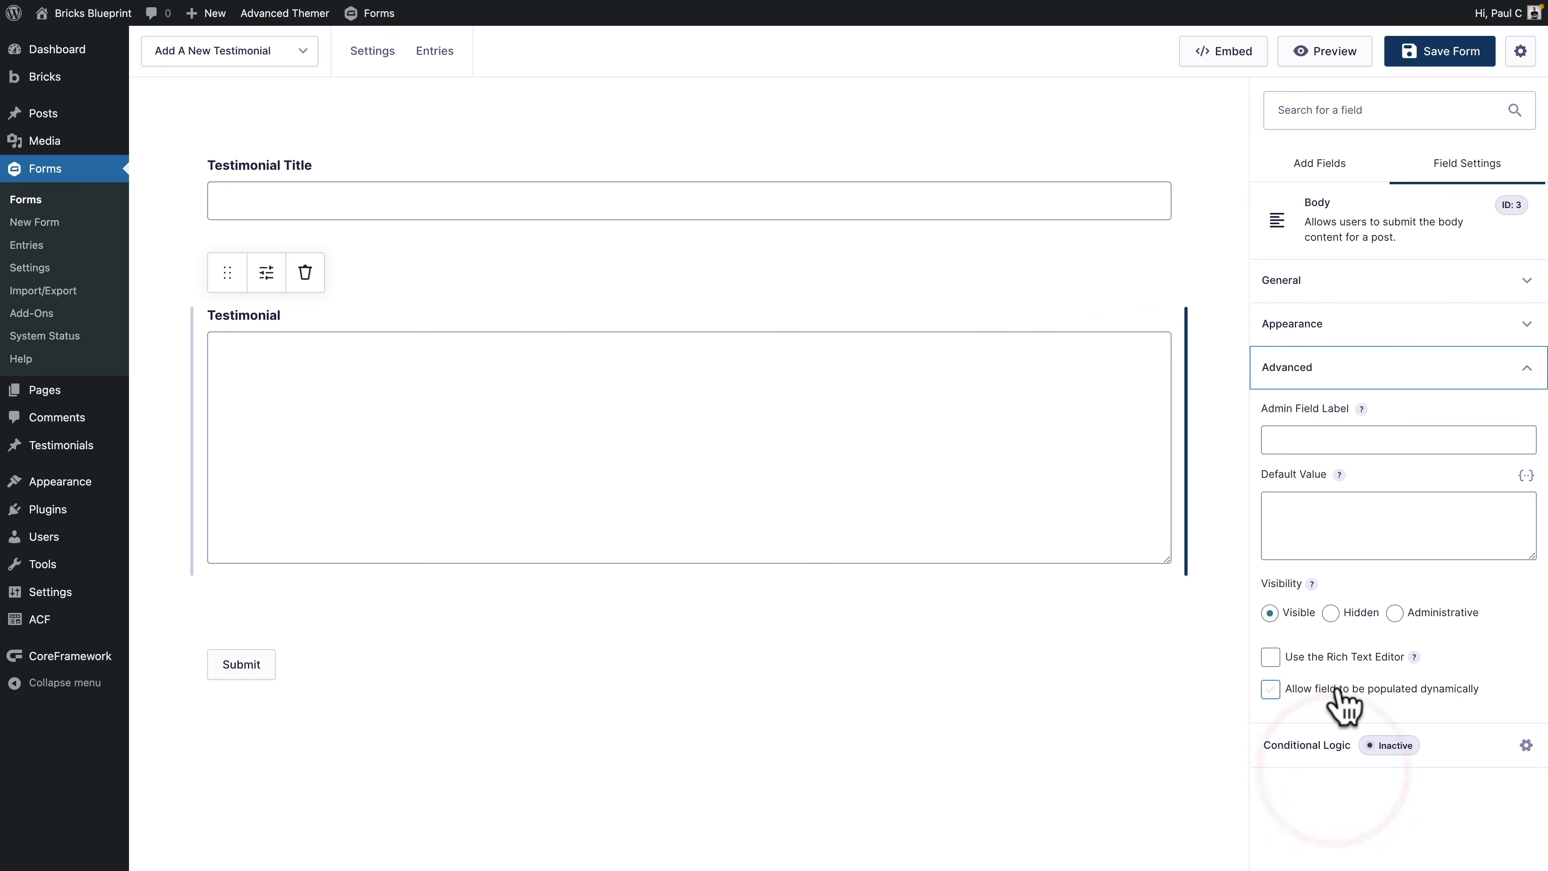
left_click(1270, 658)
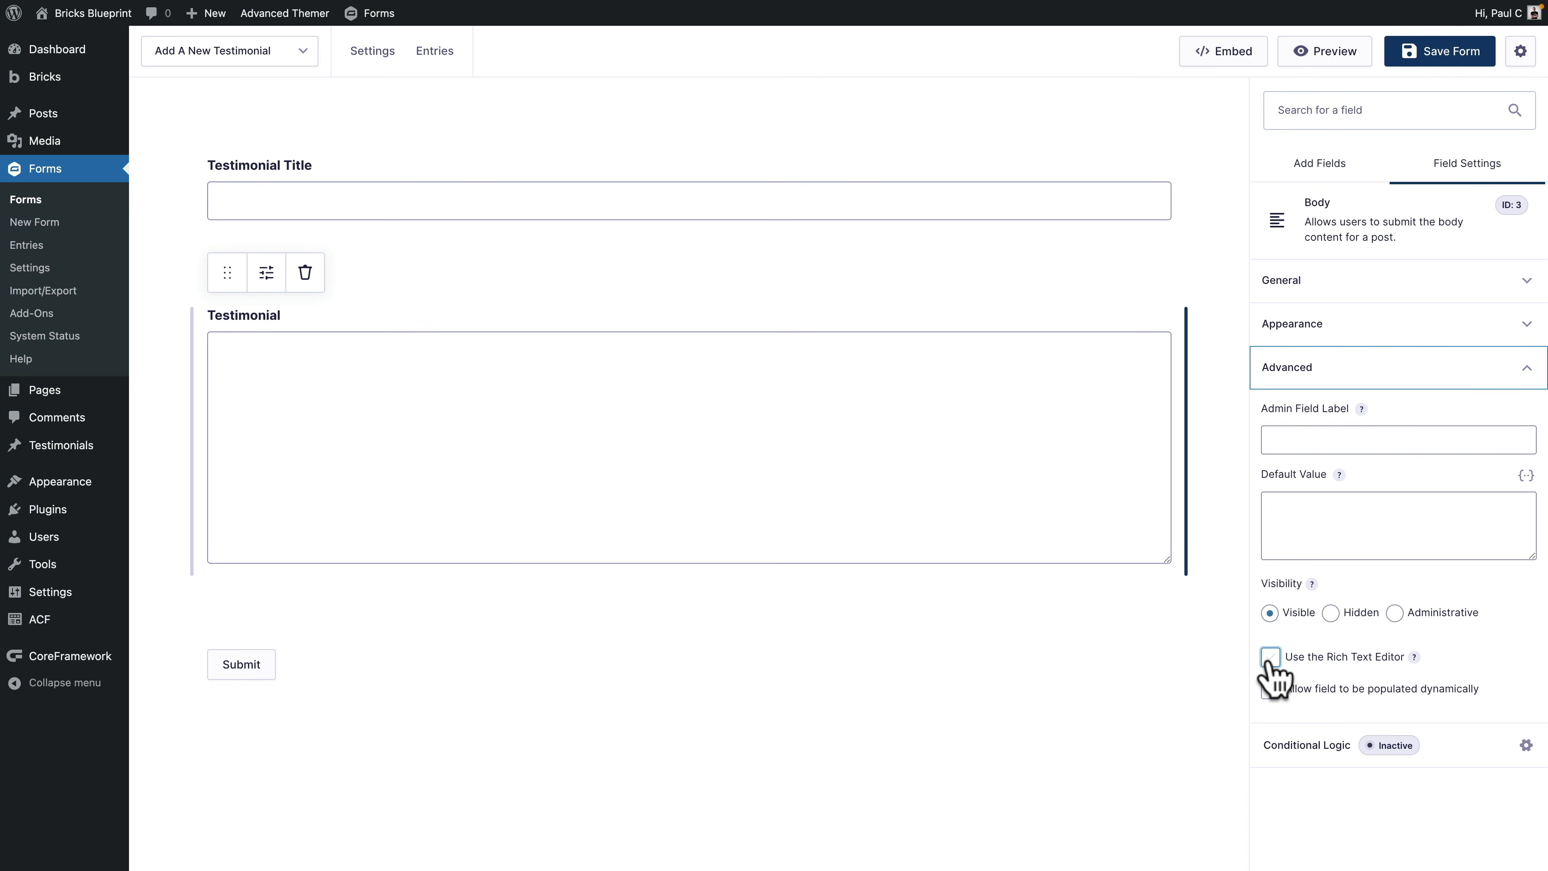
left_click(1269, 657)
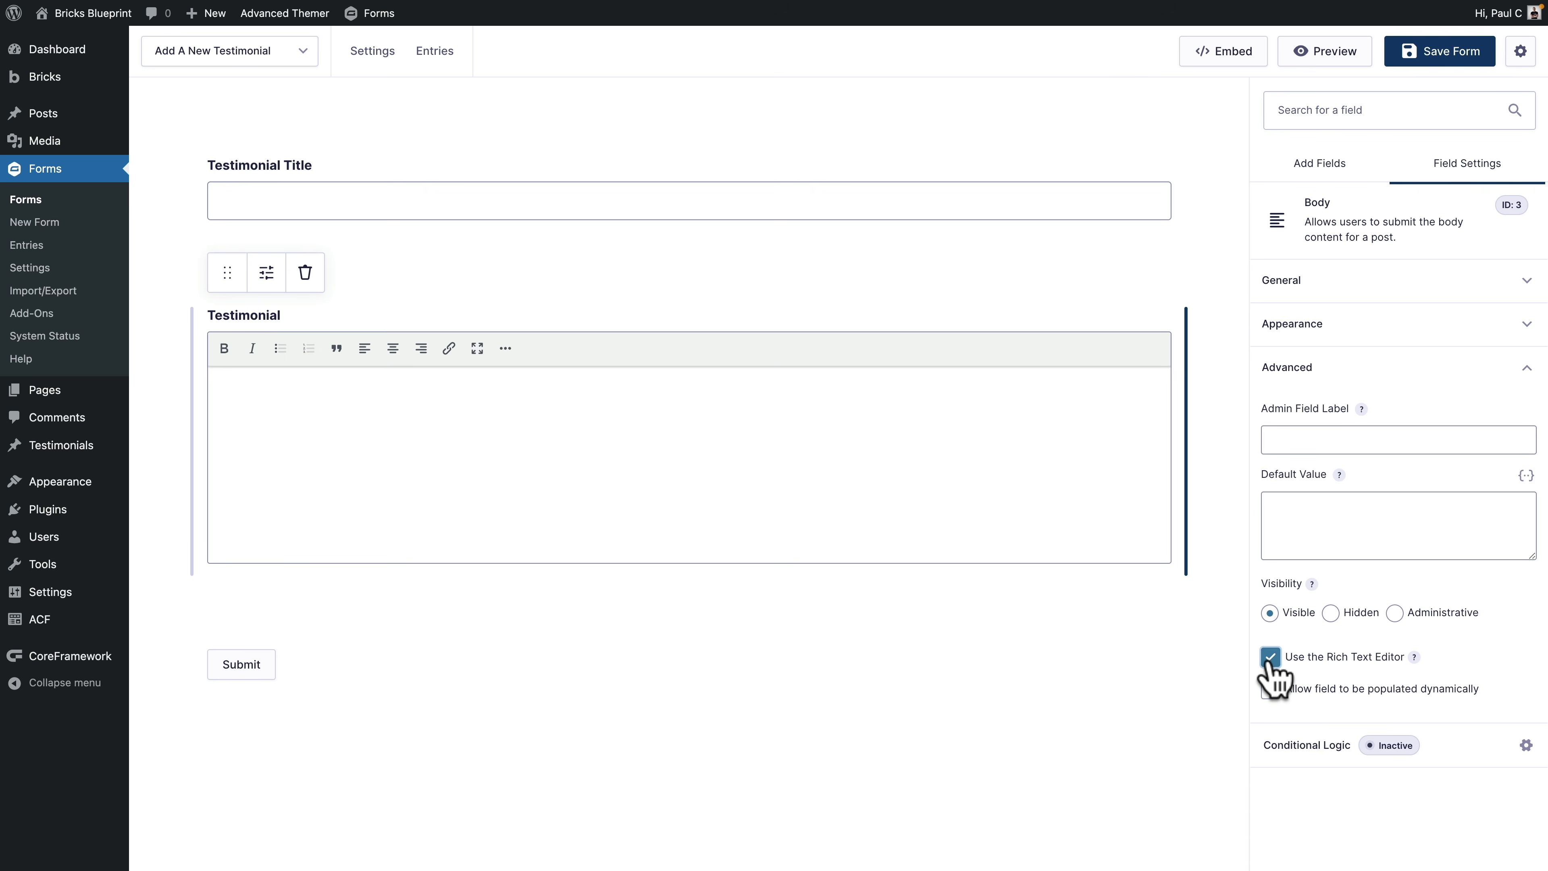
left_click(1270, 659)
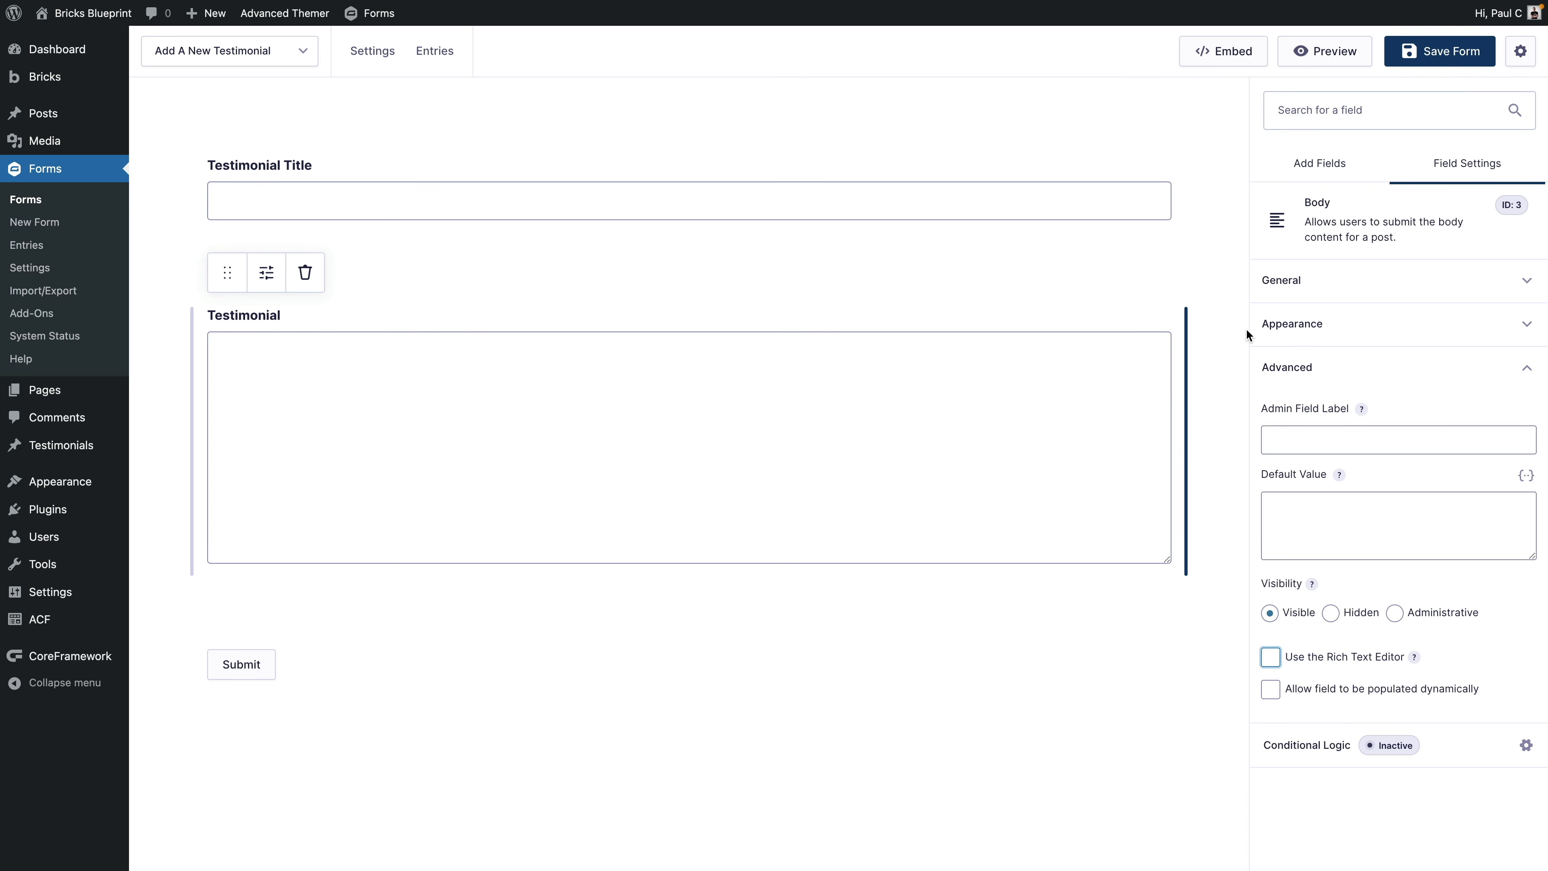
Step: Add a File Upload field and label it 'Profile Picture'
left_click(1319, 165)
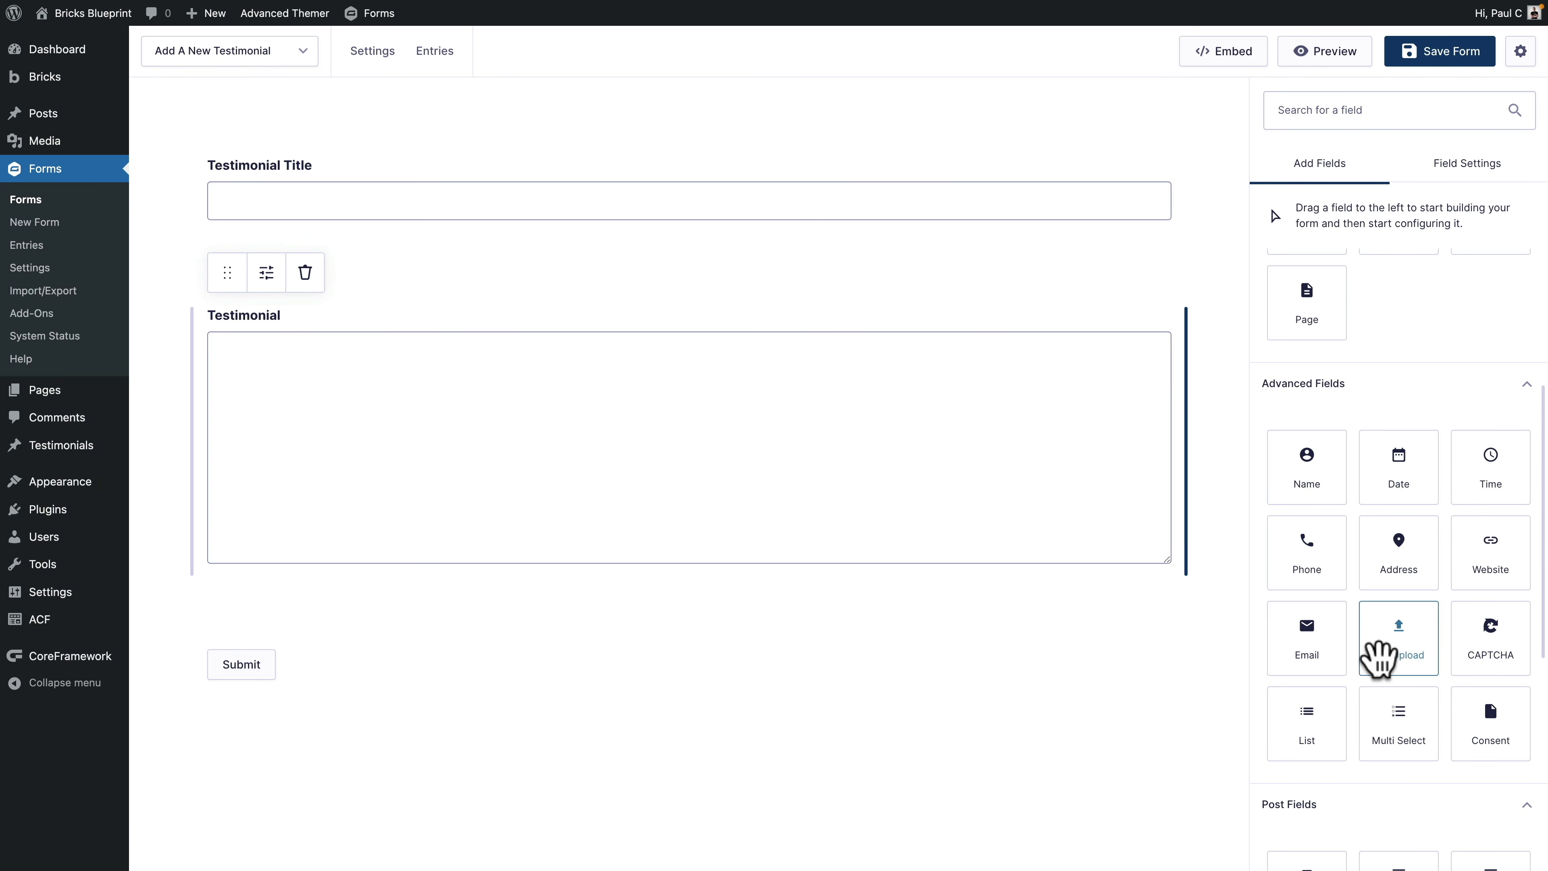
left_click(1396, 641)
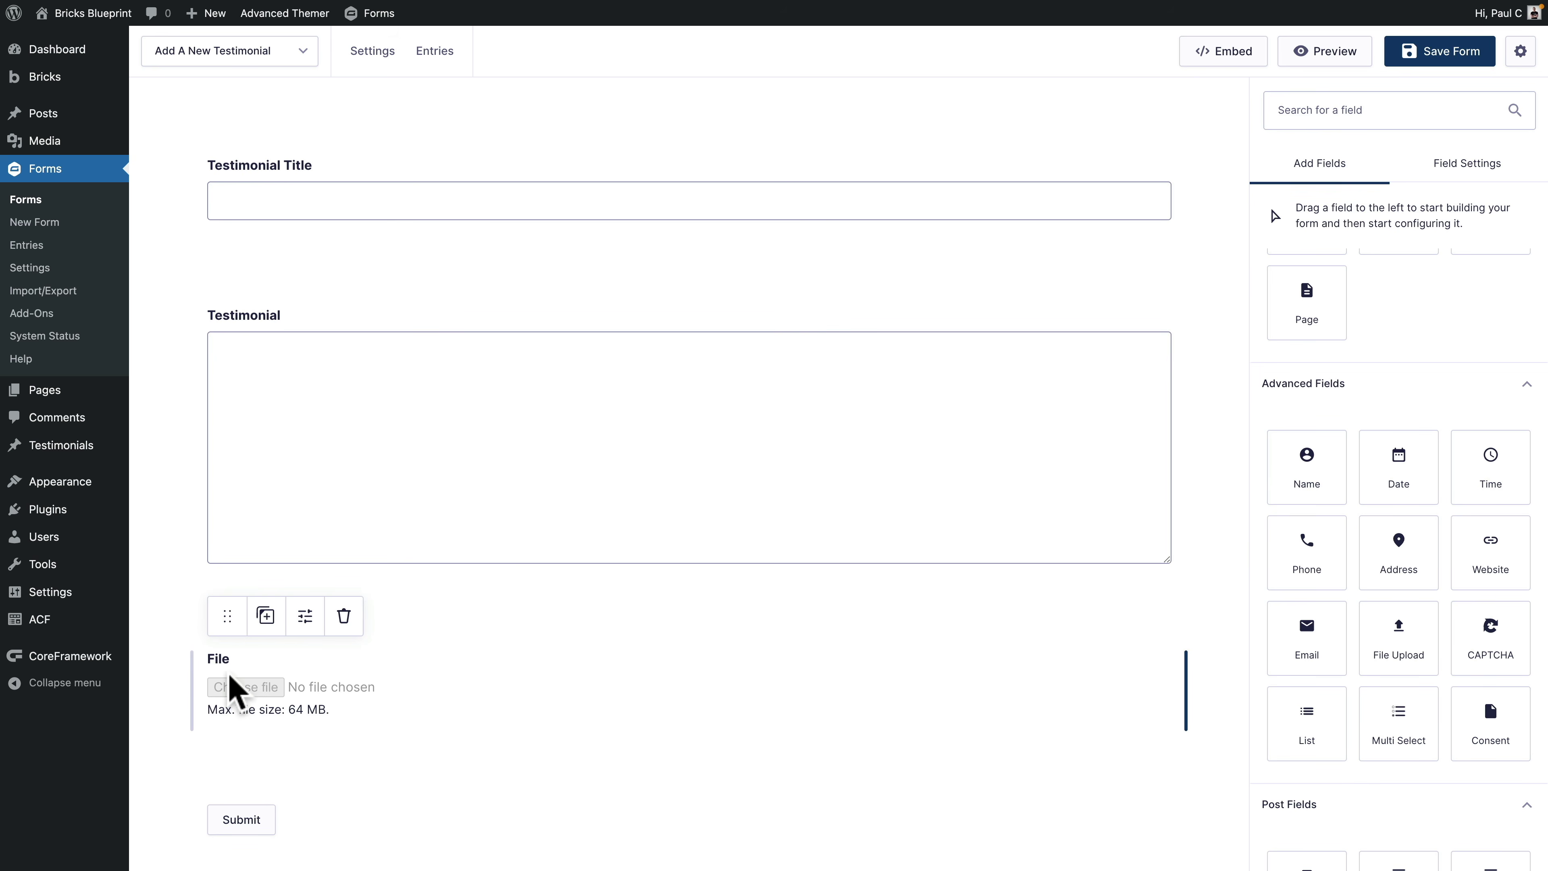
left_click(230, 684)
left_click(303, 622)
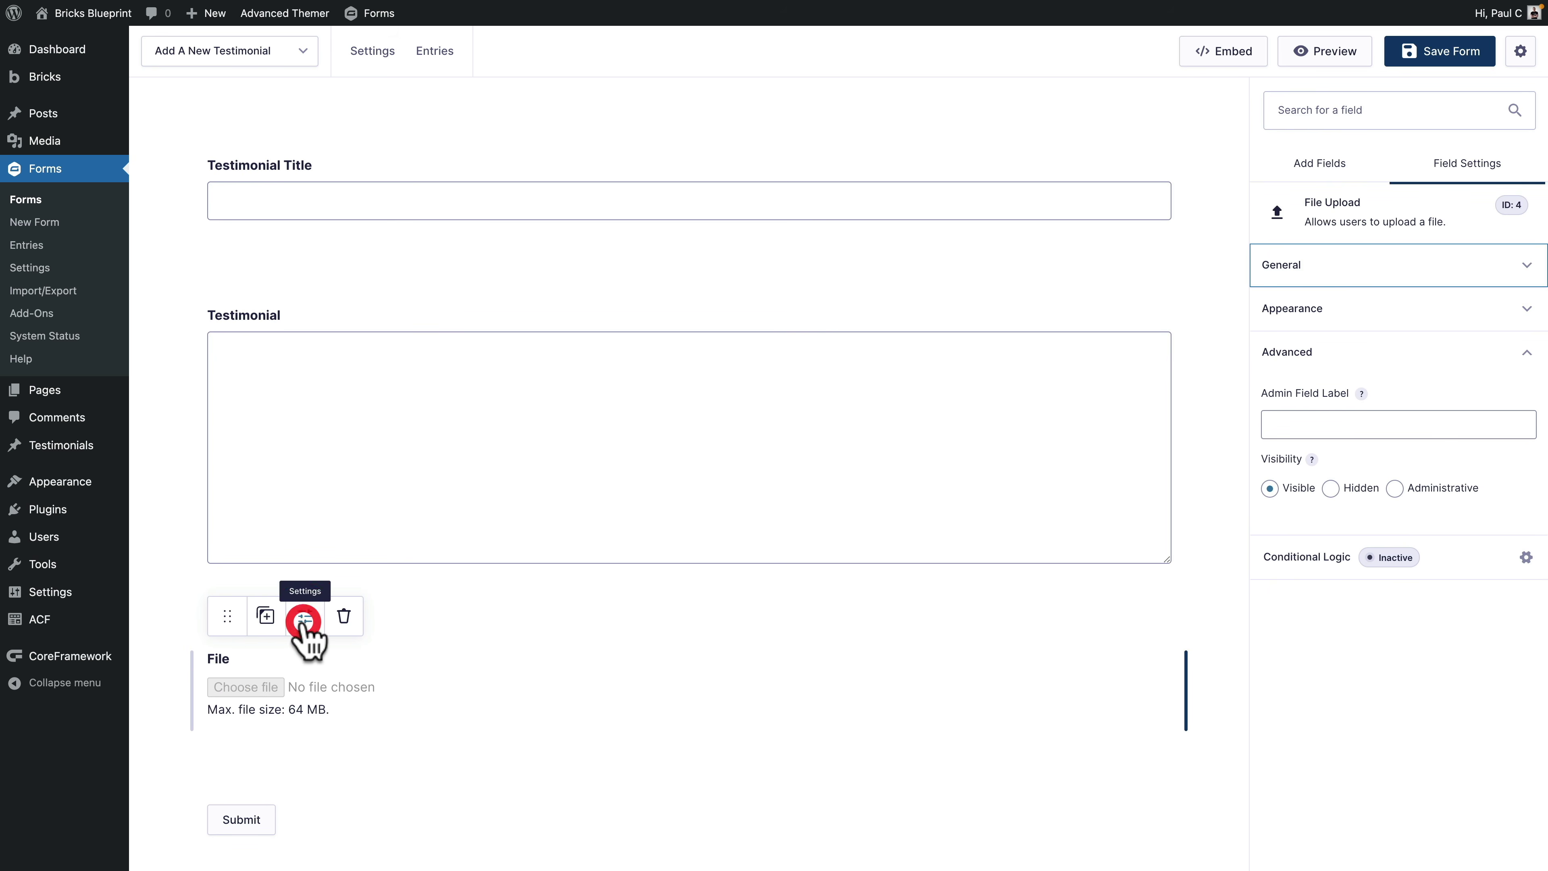
left_click(1347, 265)
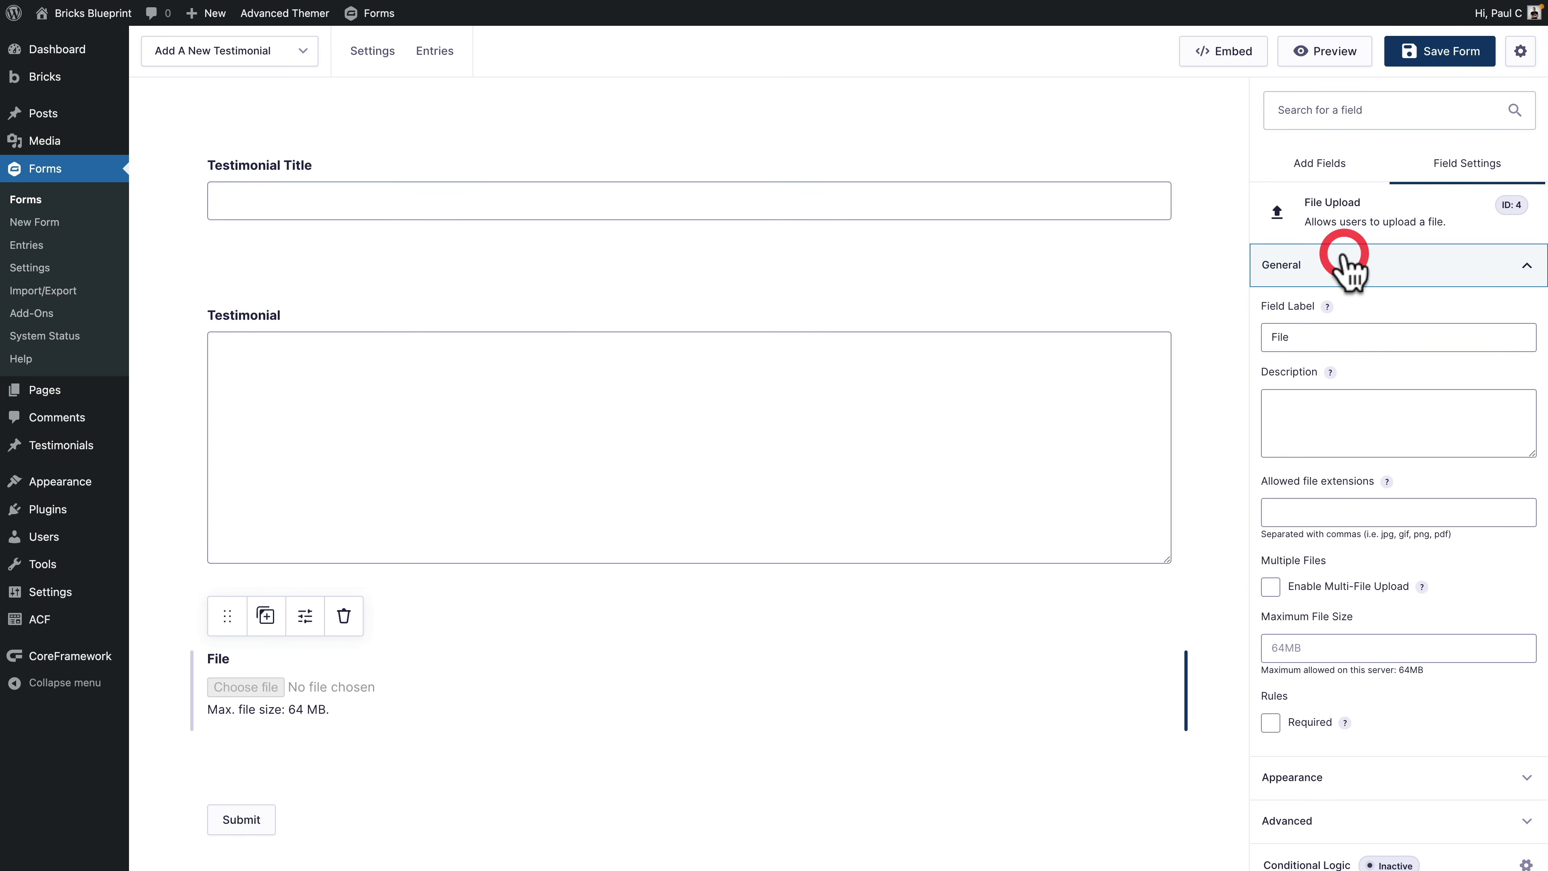
left_click_drag(1323, 335, 1254, 342)
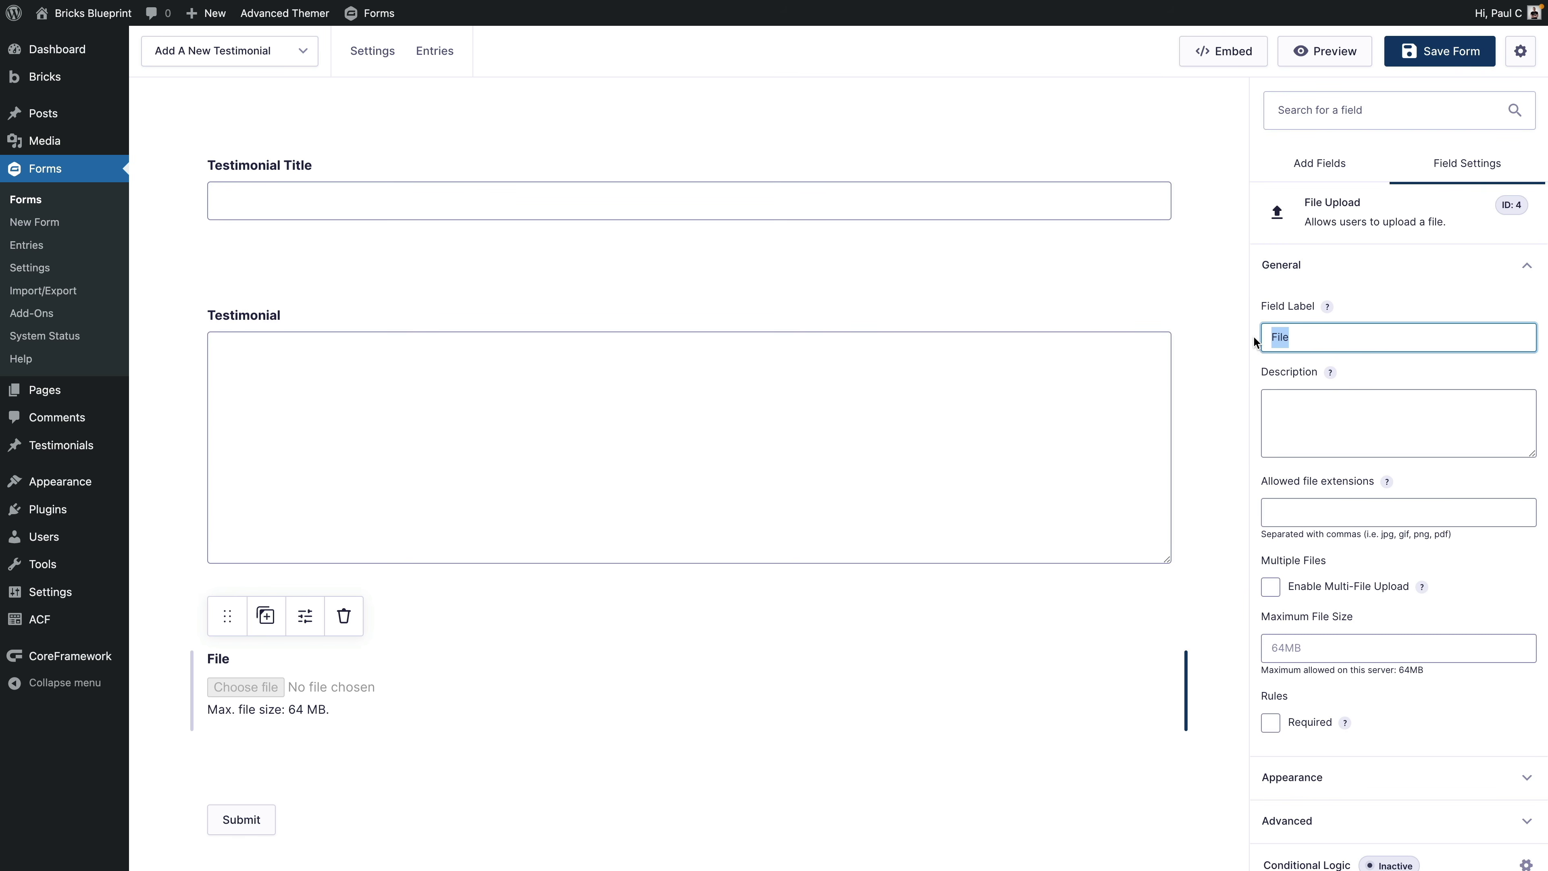
type("Profile Picture")
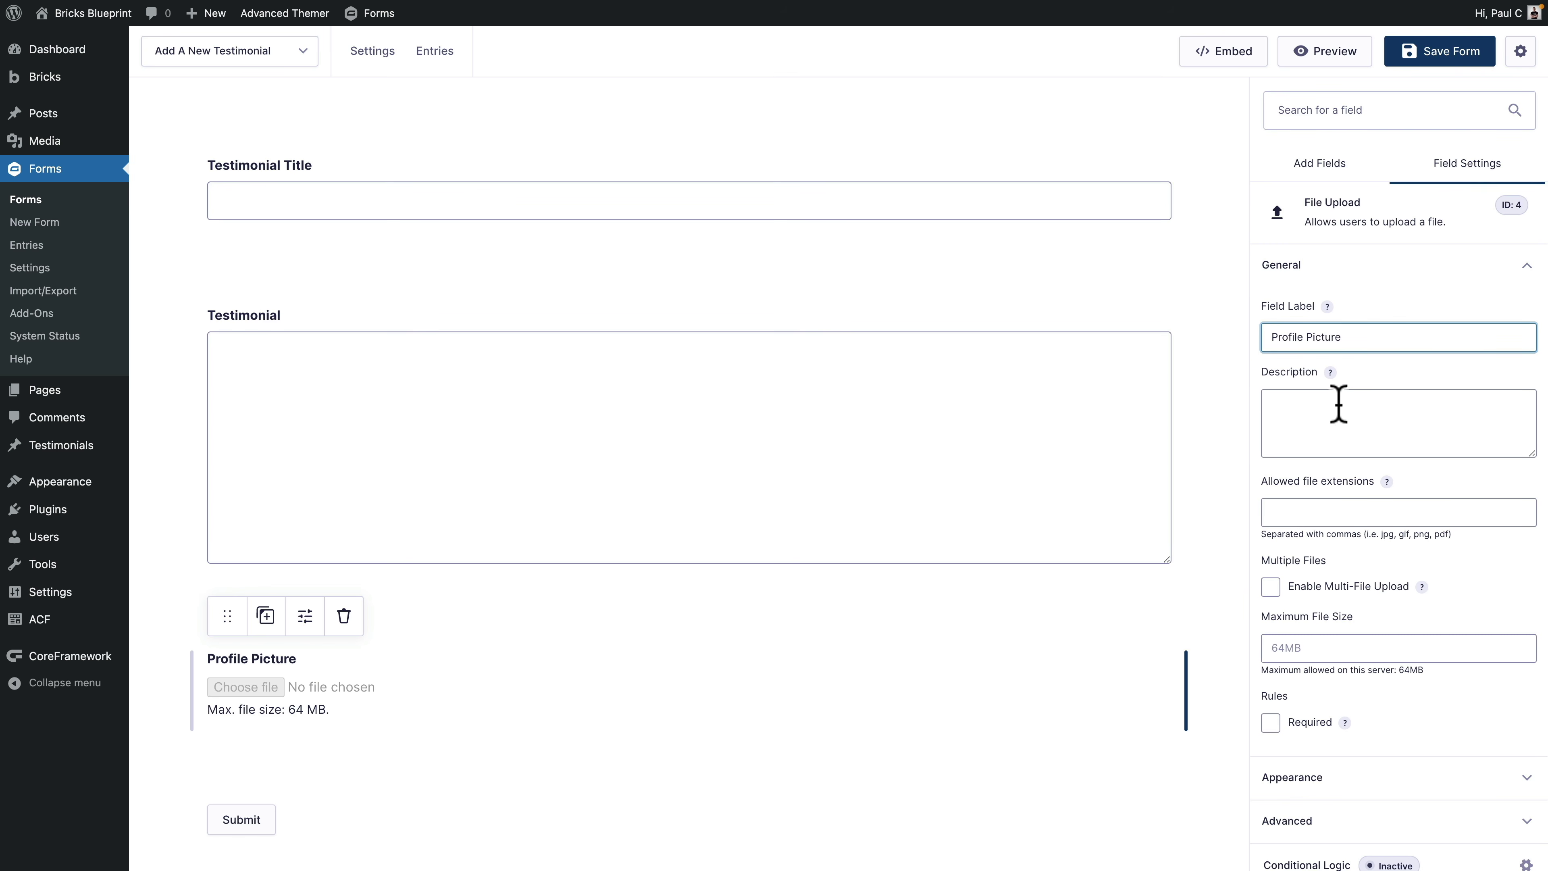
Step: Allow jpg, jpeg, png and webp uploads up to 2MB and make the field required
left_click(1309, 511)
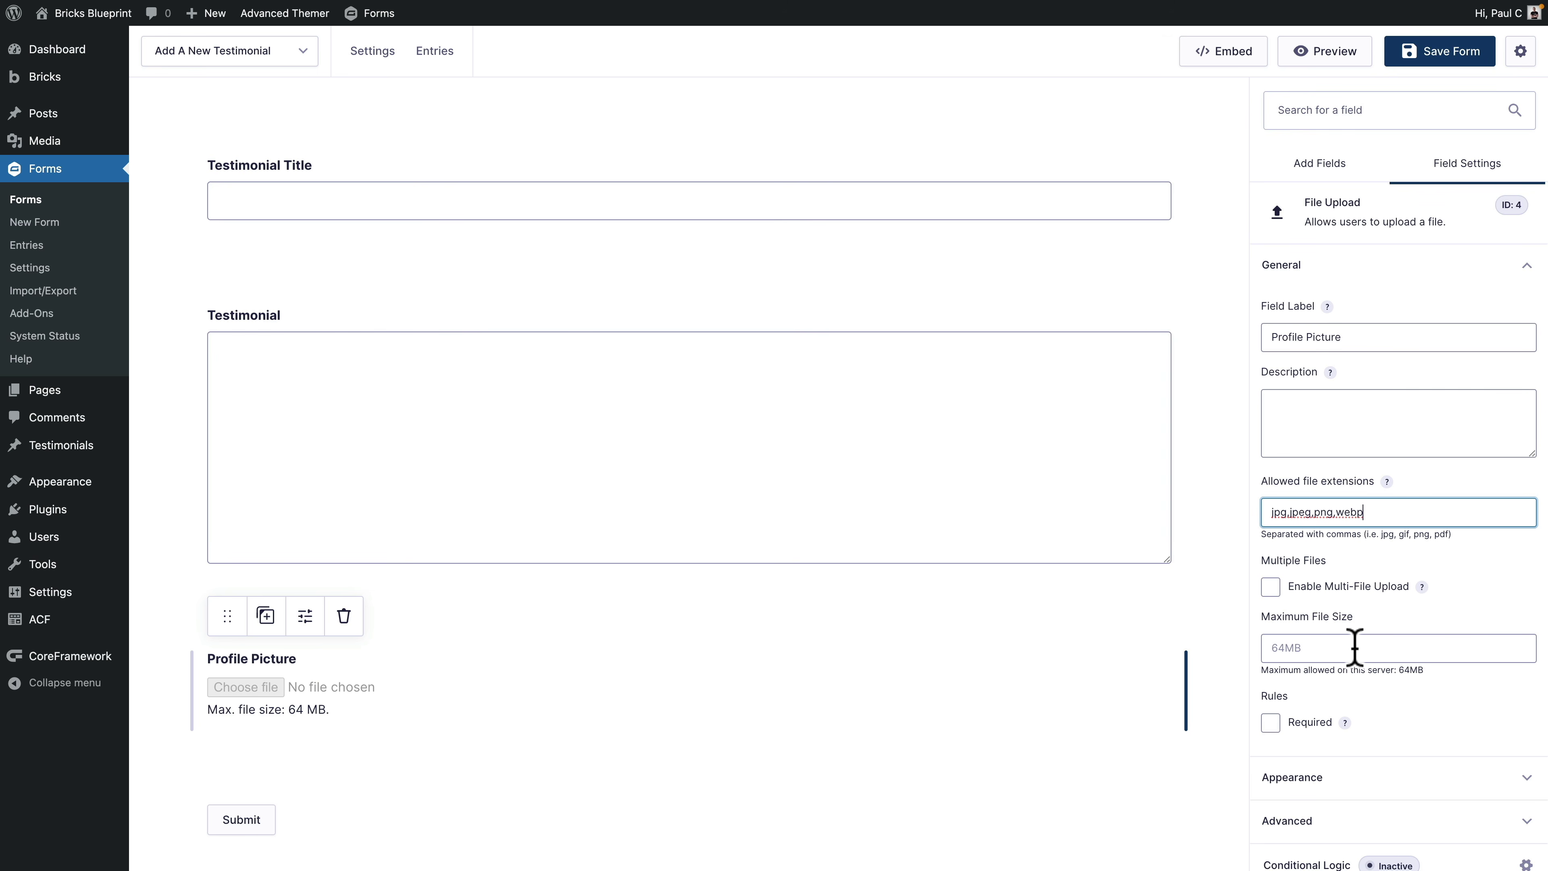
left_click(1354, 647)
type("2mb")
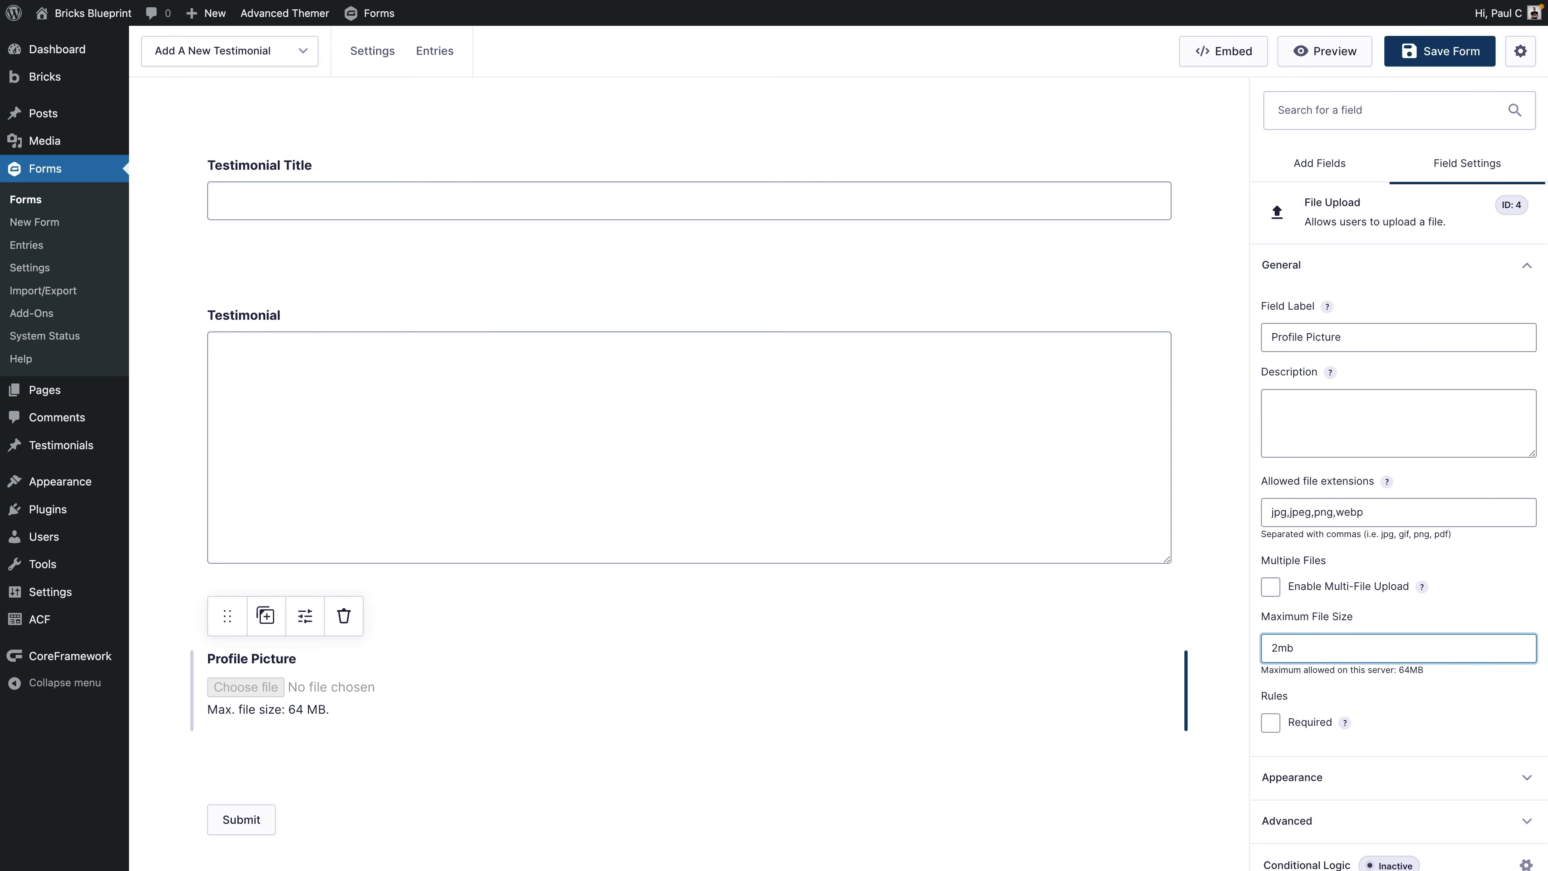
scroll(1396, 610, "down", 1)
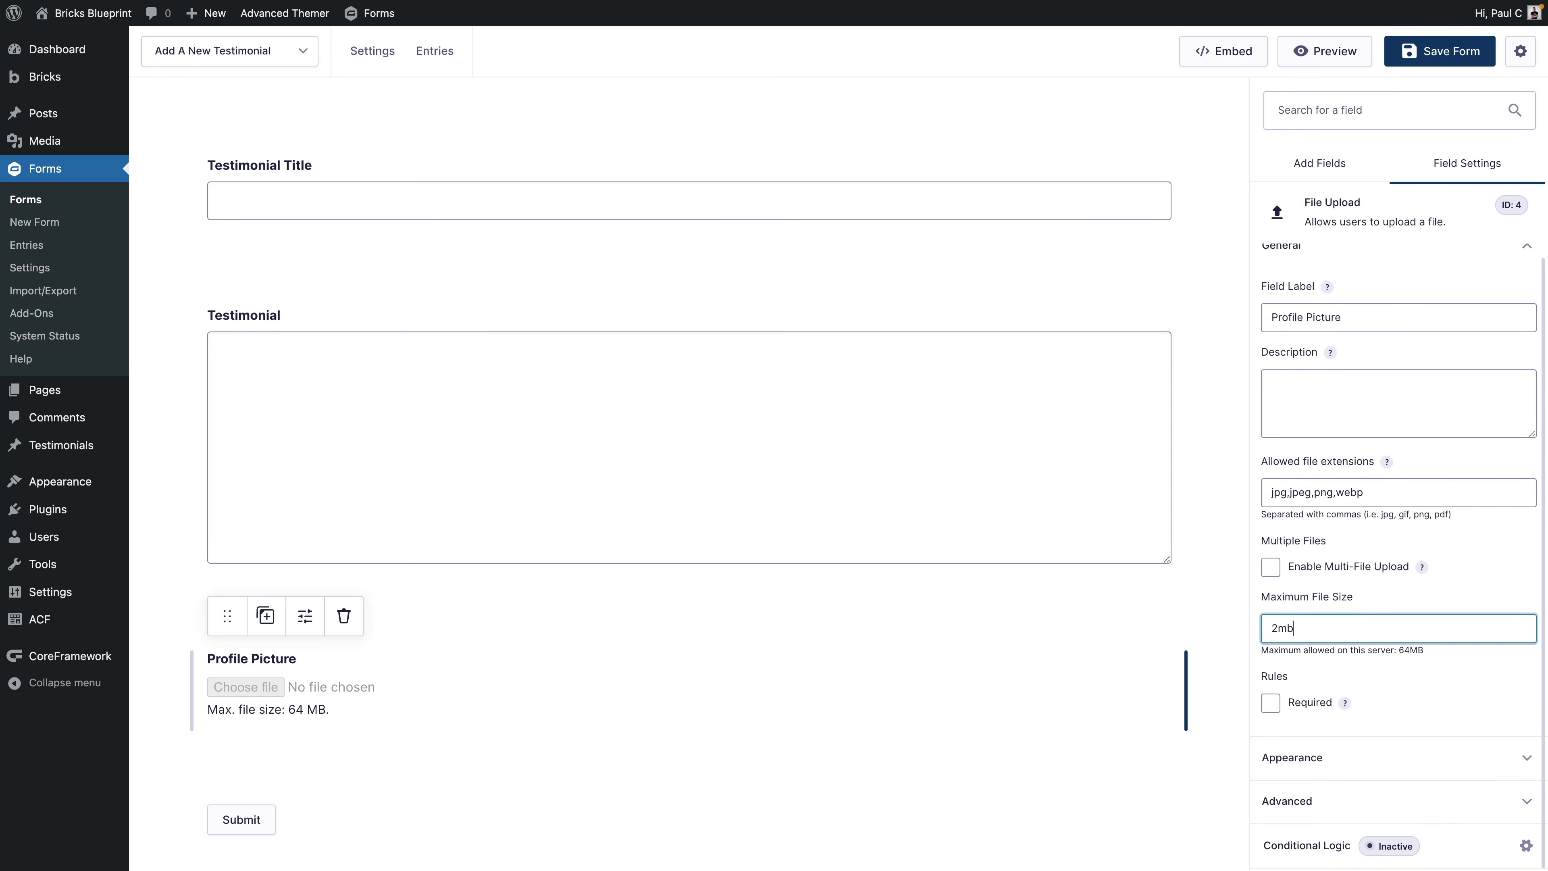
left_click(1271, 703)
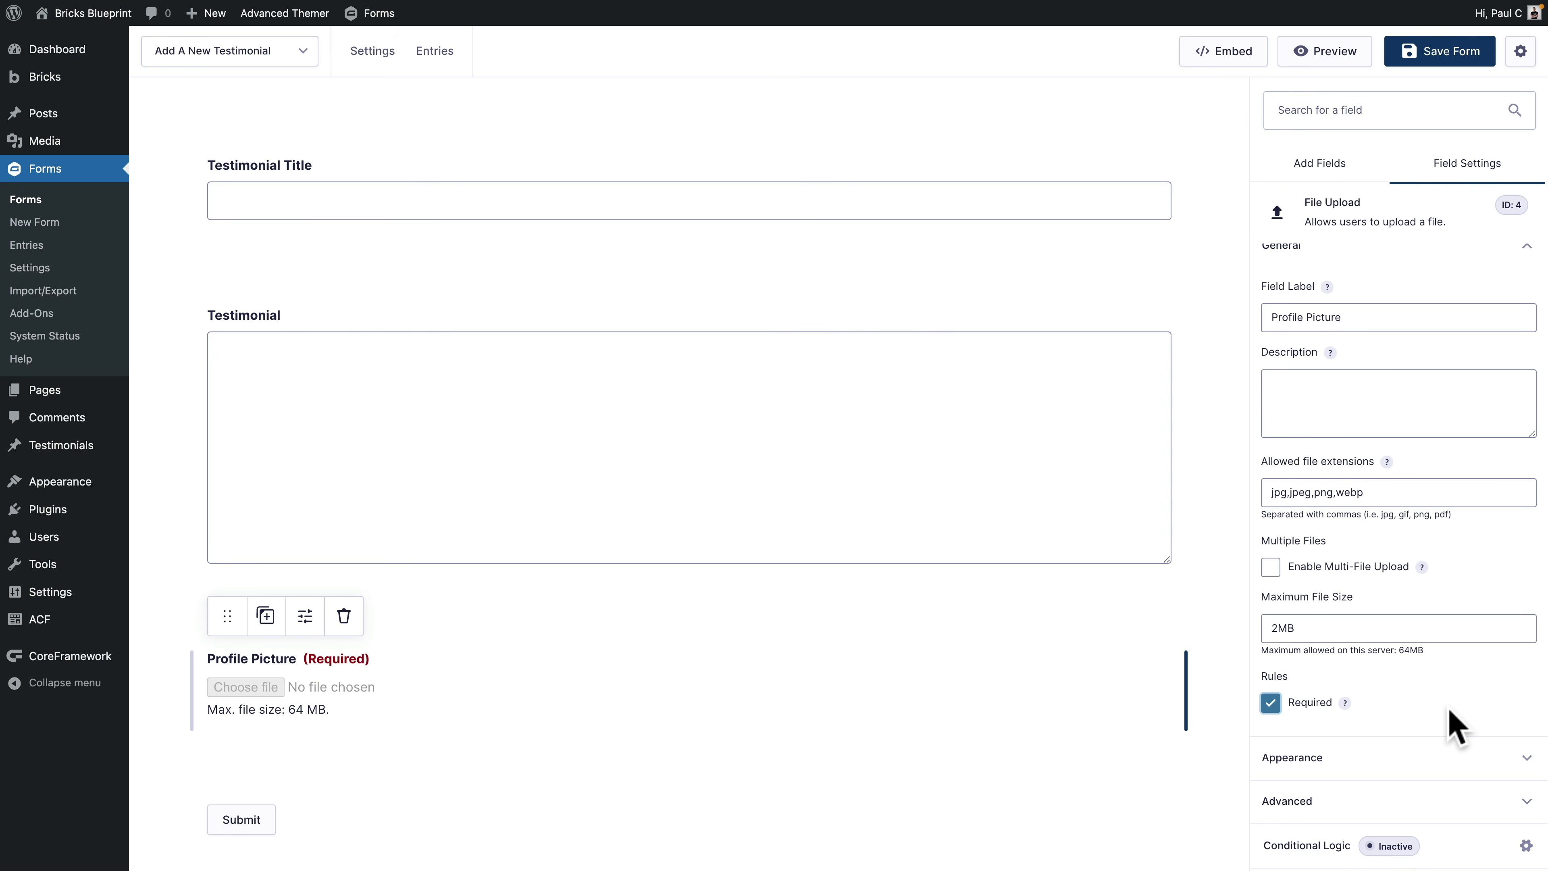
left_click(1436, 747)
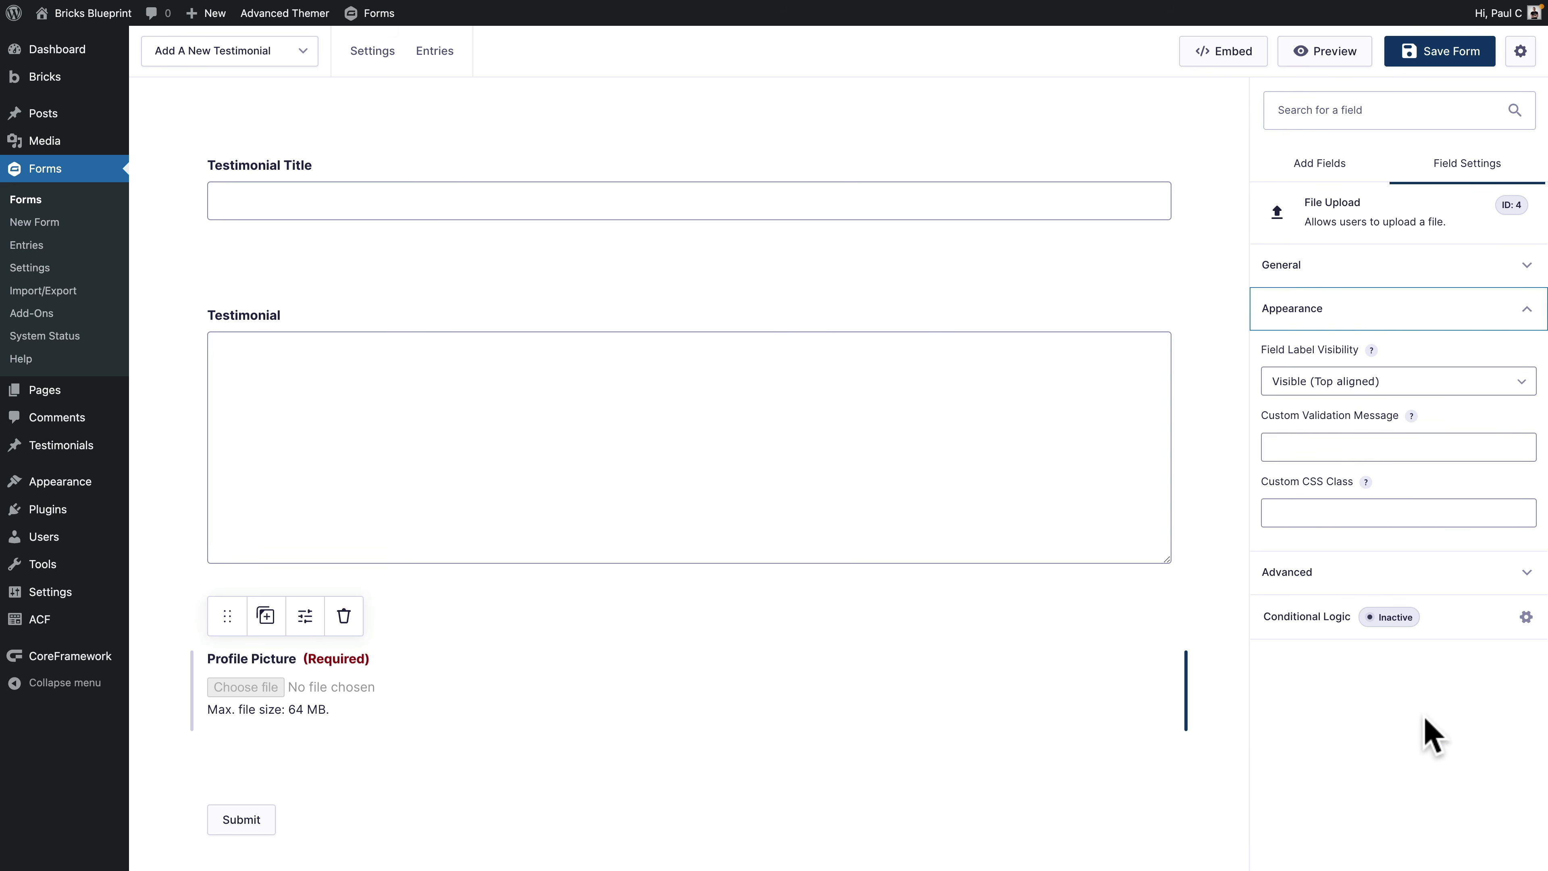
left_click(1326, 582)
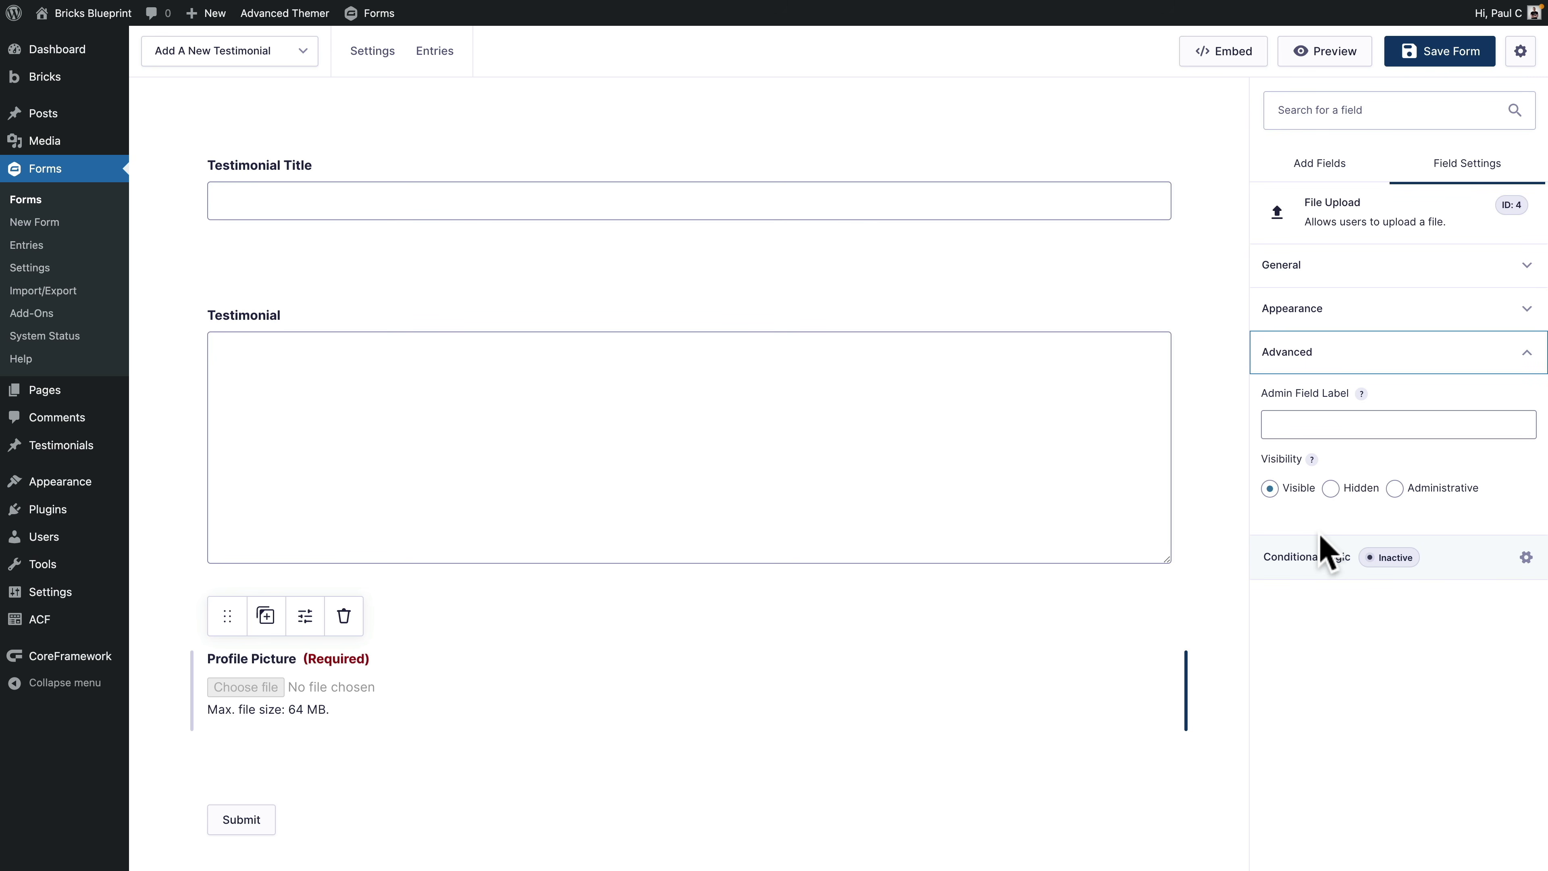
Step: Add a post Custom Field and label it 'Author Name'
left_click(1314, 173)
scroll(1357, 681, "down", 5)
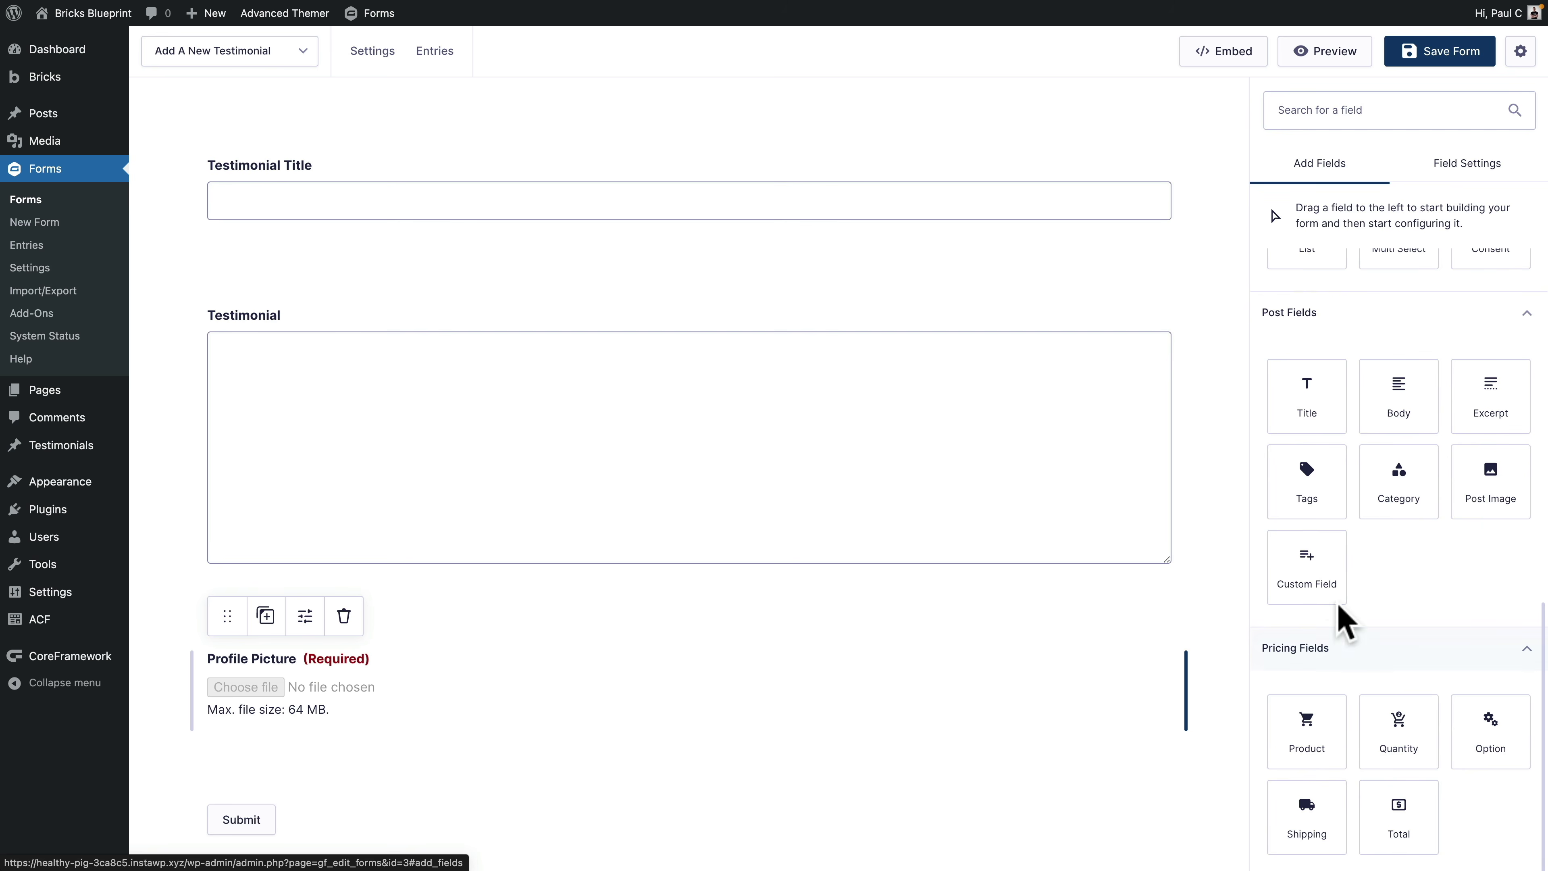
left_click(1320, 577)
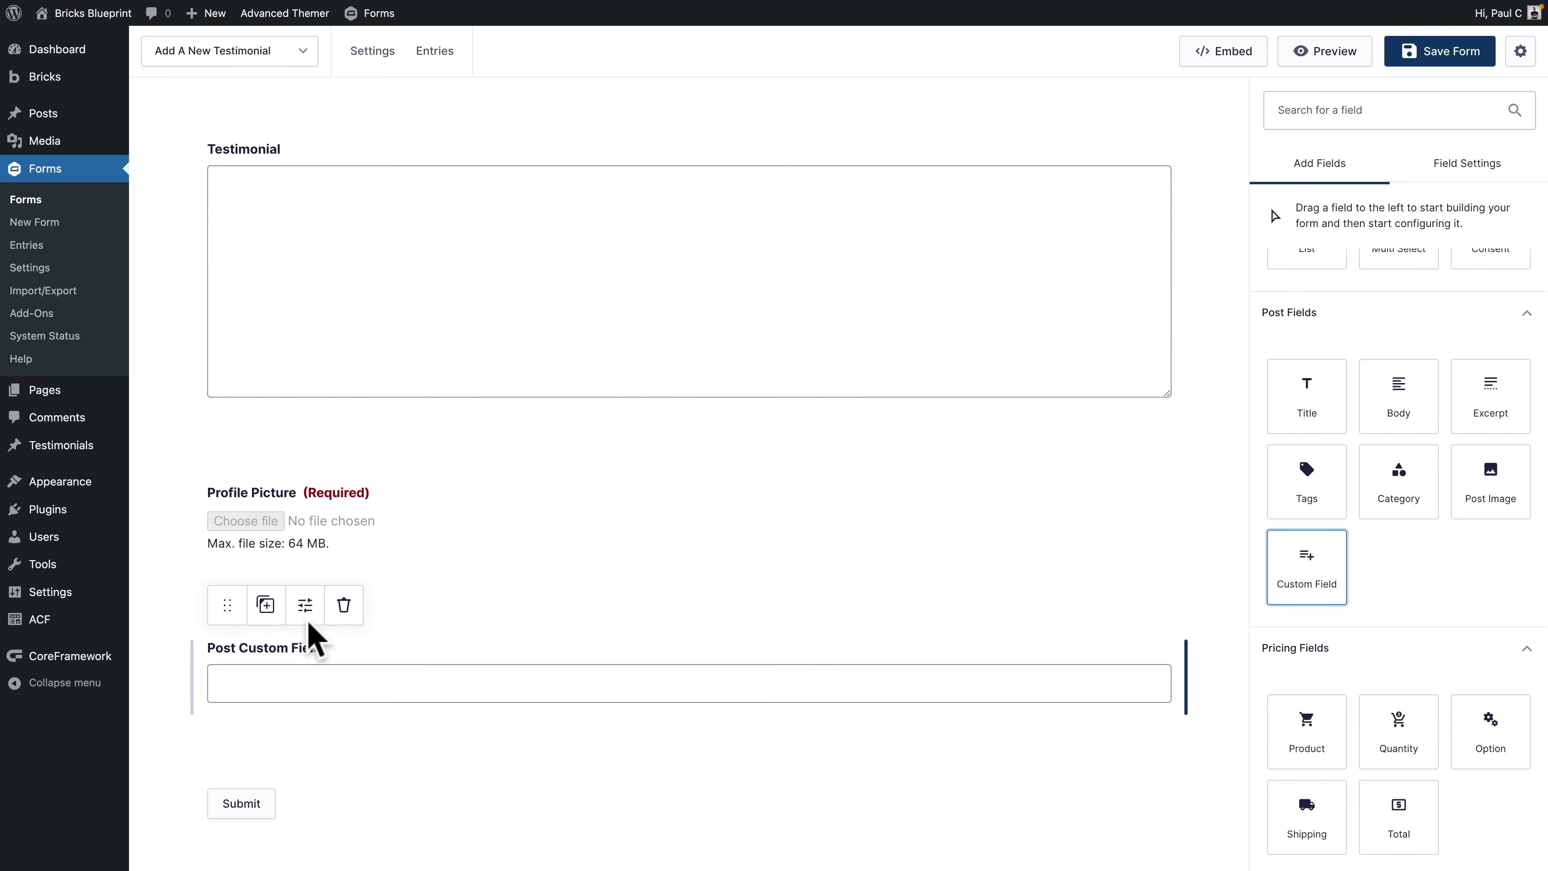
left_click(304, 605)
left_click(1336, 298)
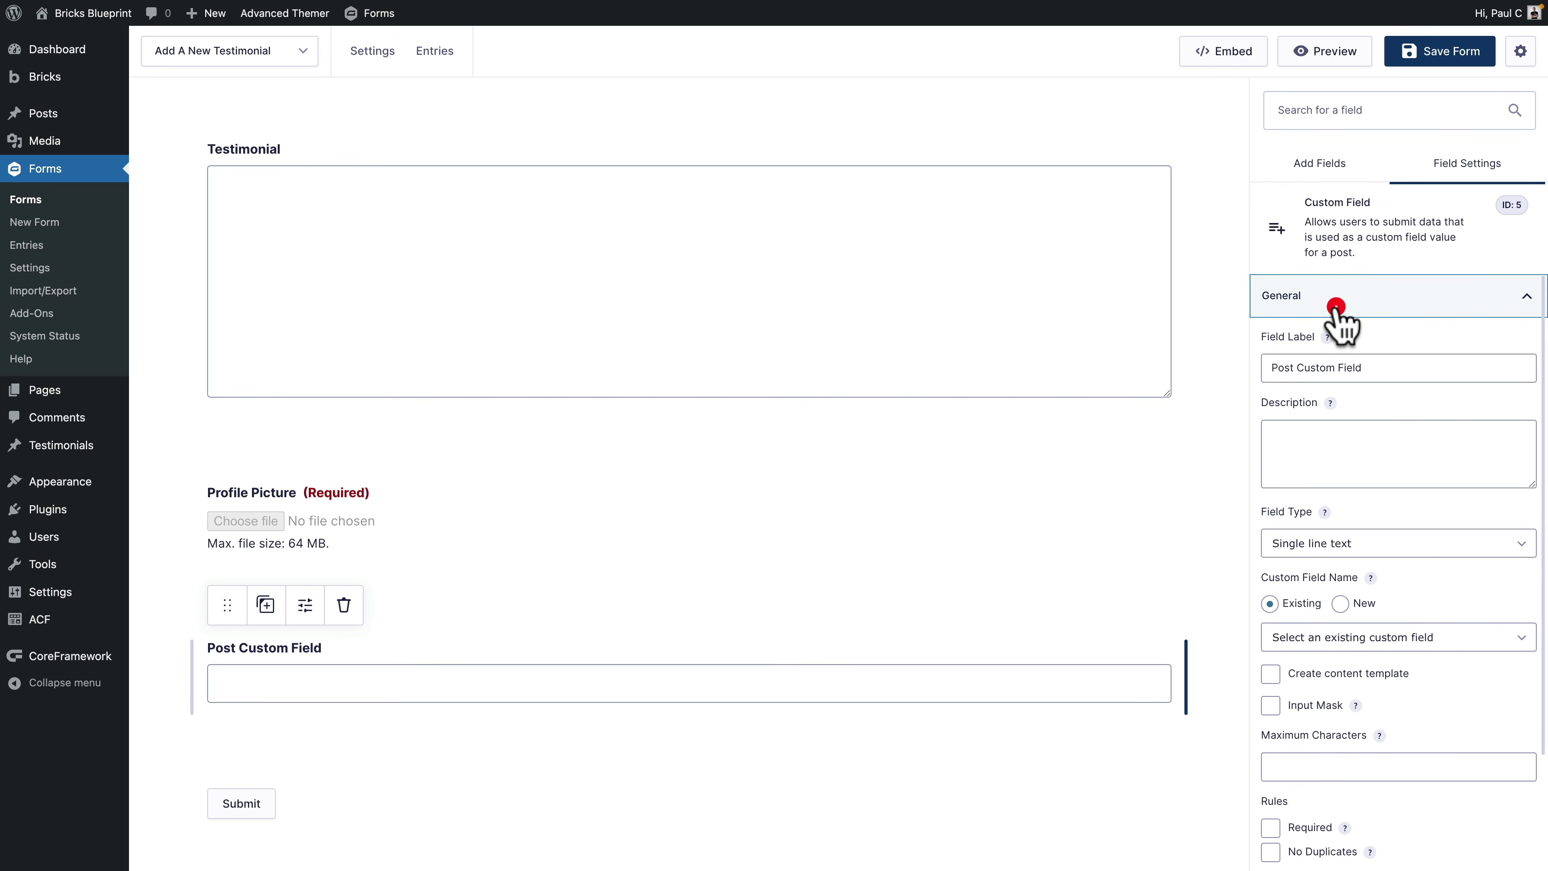
left_click_drag(1388, 367, 1271, 369)
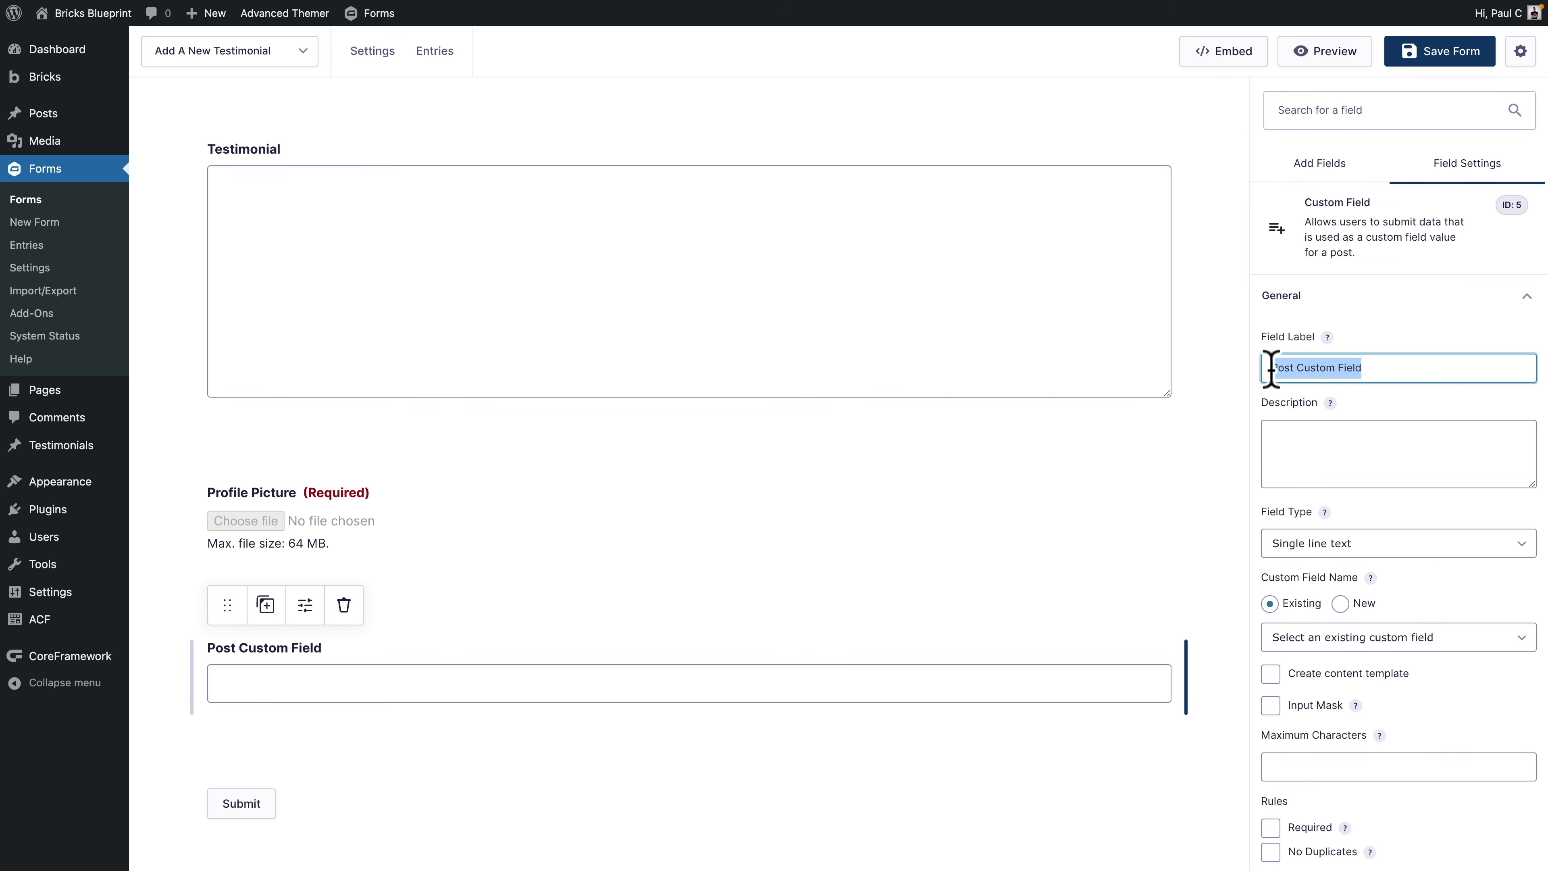
type("Author Name")
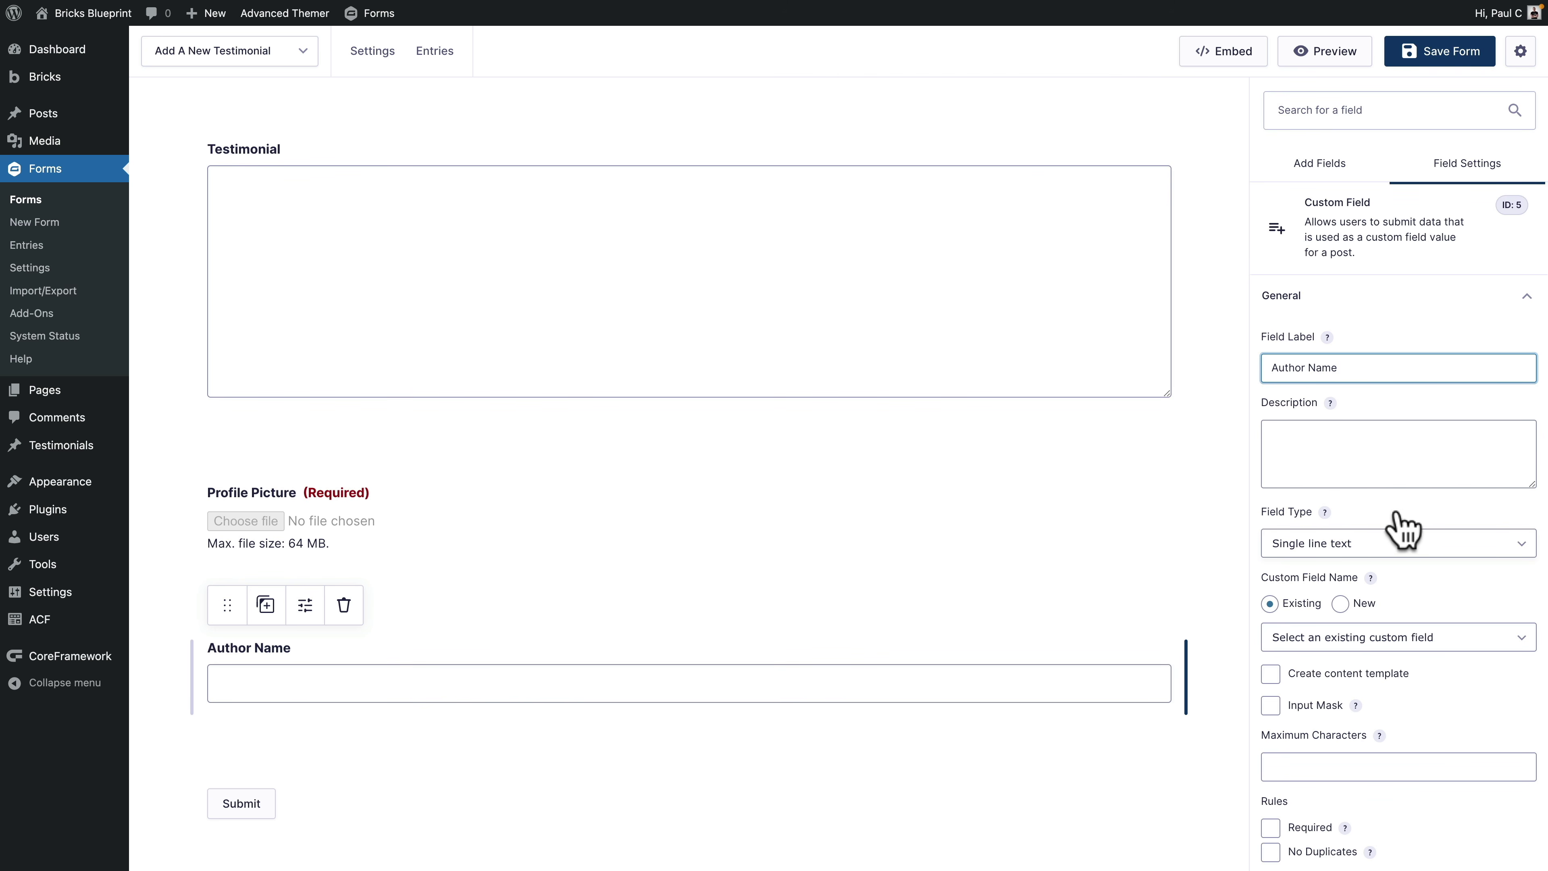
Step: Map Author Name to the existing authors_name field, leave input mask off, and make it required
scroll(1452, 540, "down", 2)
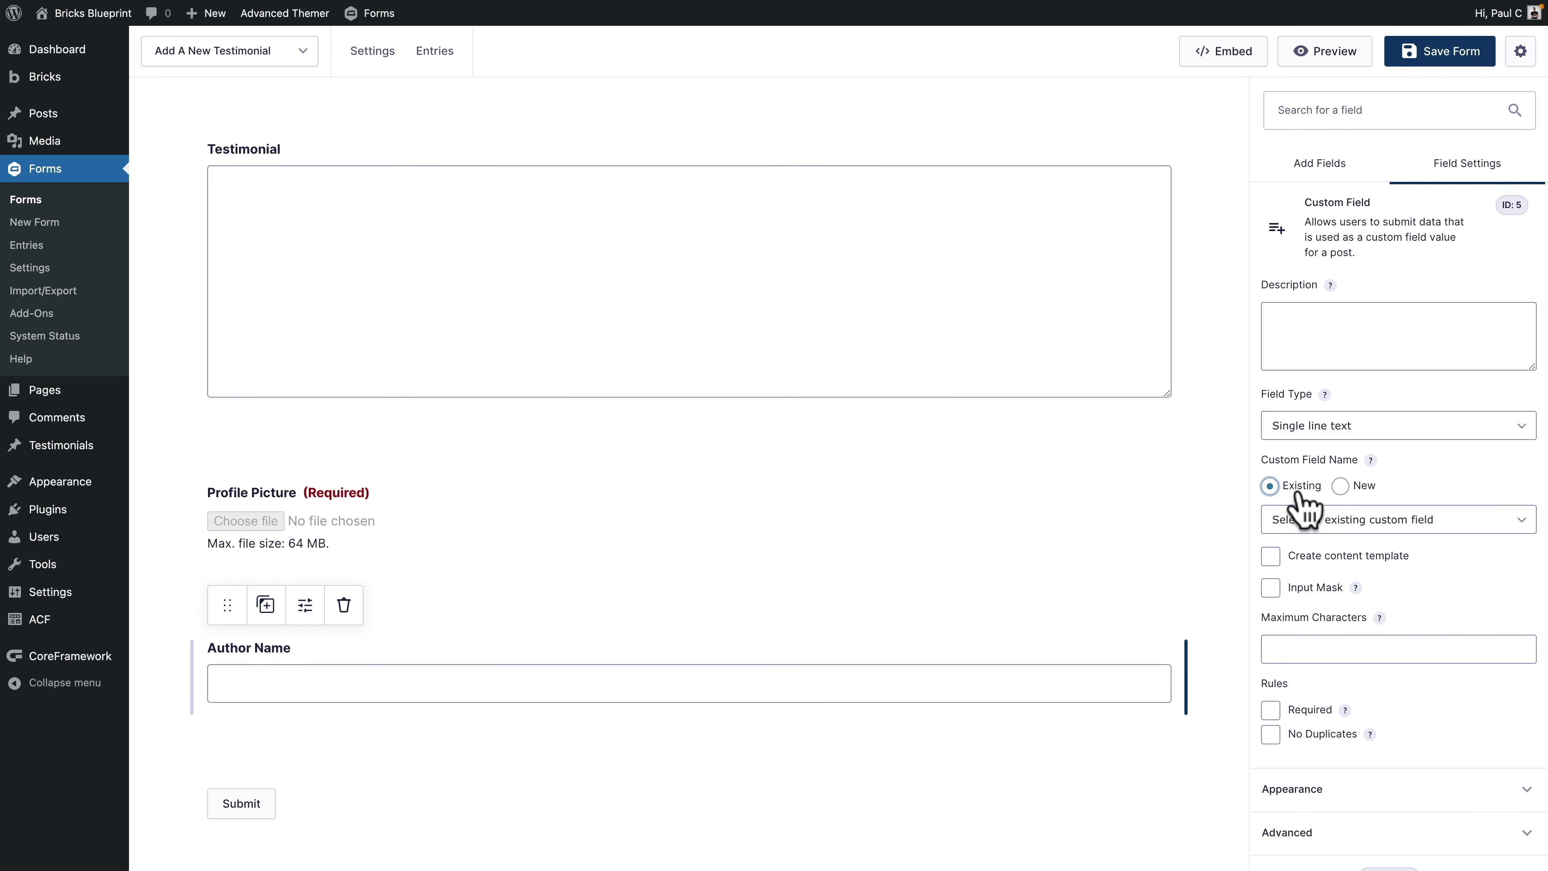
left_click(1291, 524)
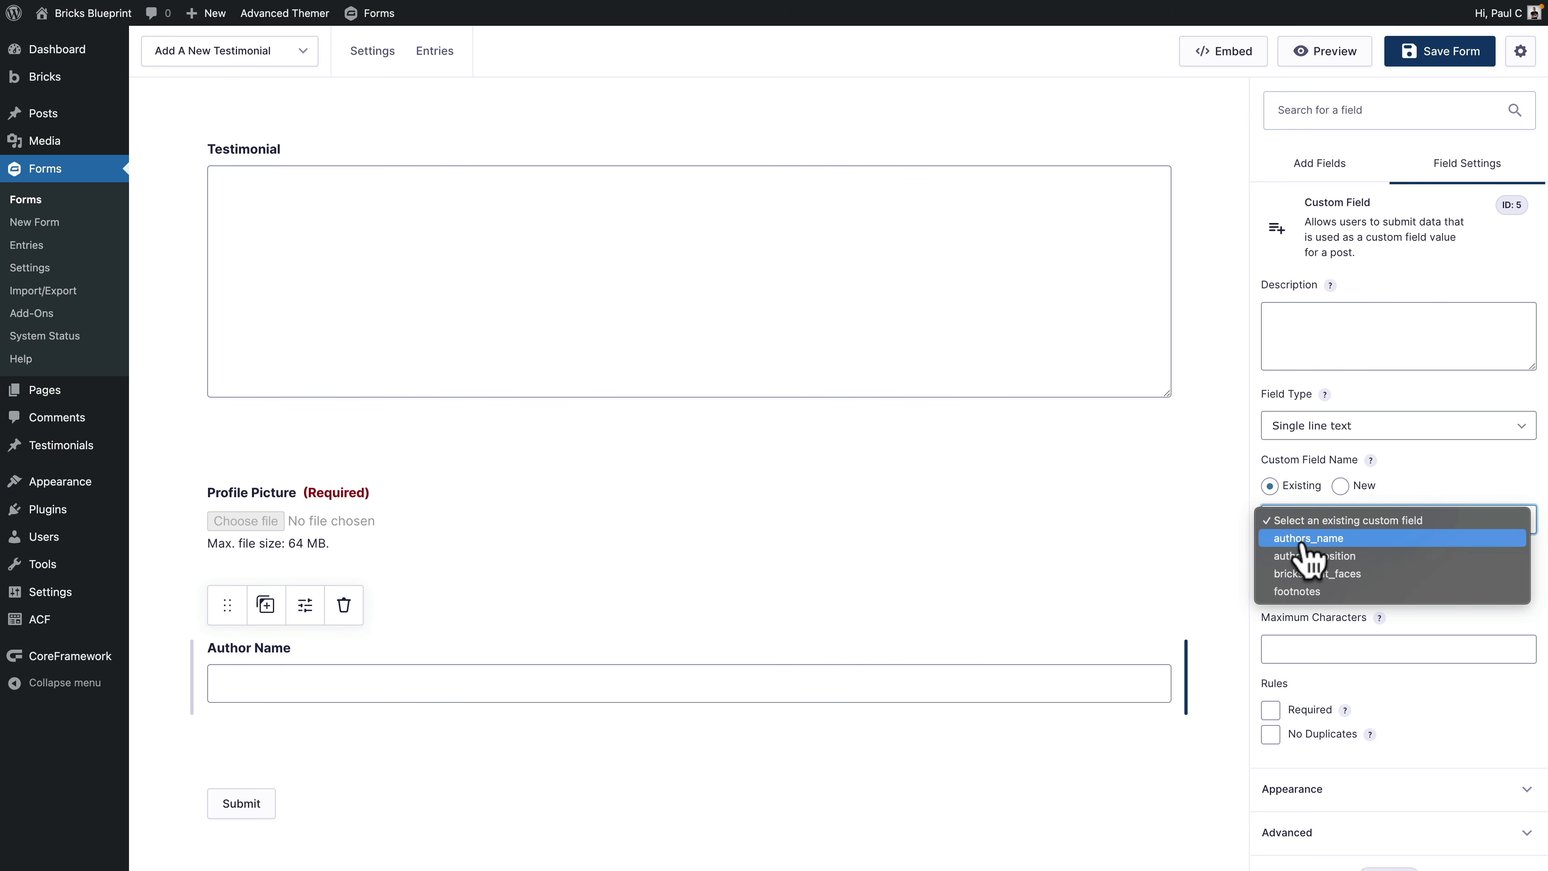
left_click(1334, 540)
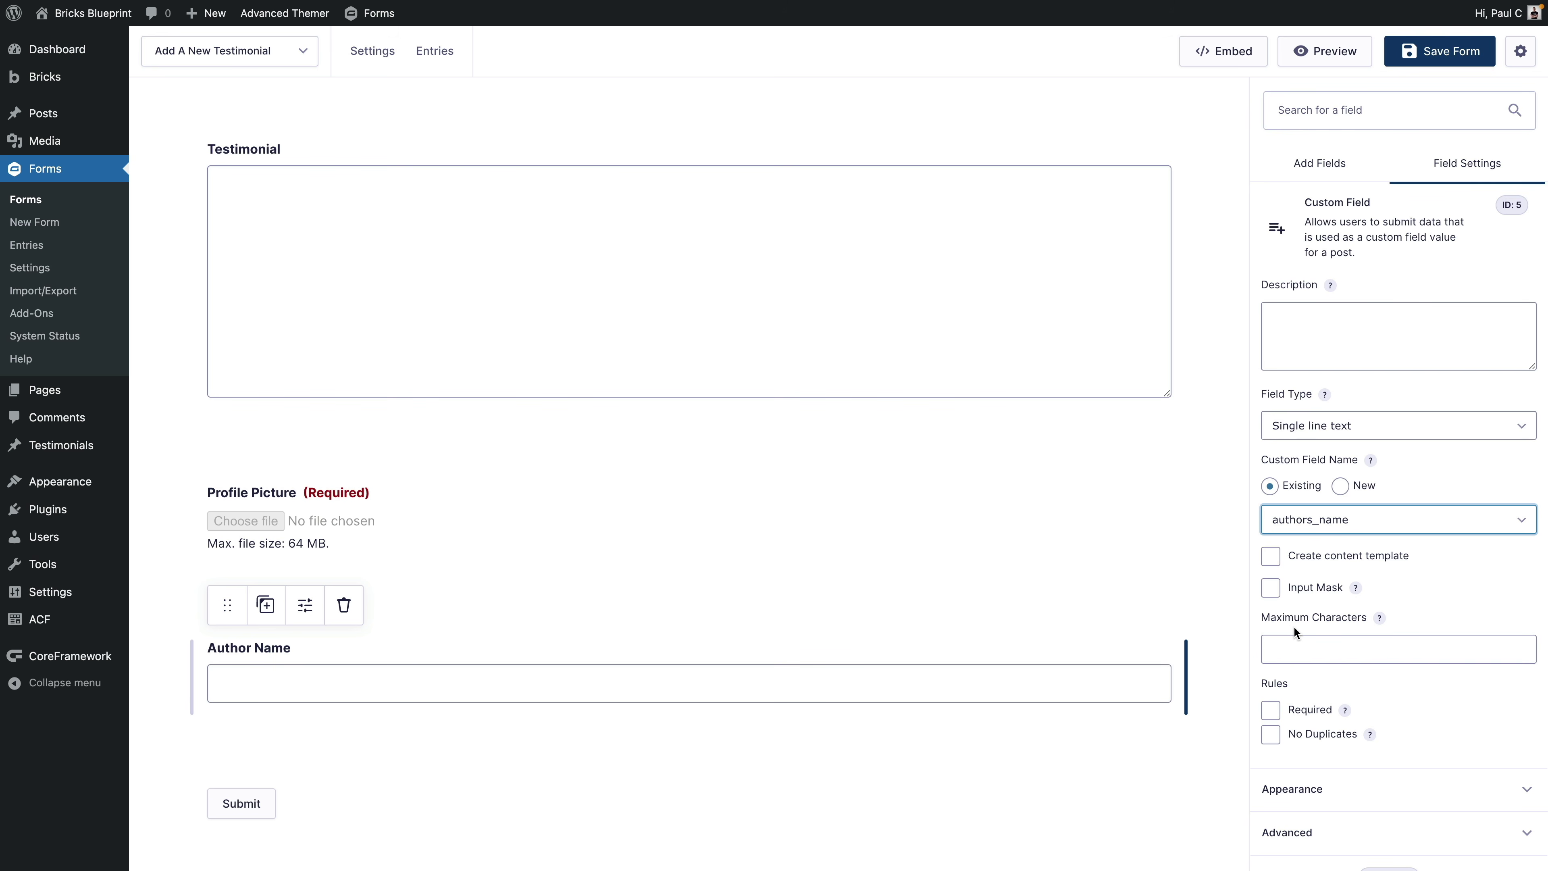
left_click(1289, 589)
left_click(1367, 648)
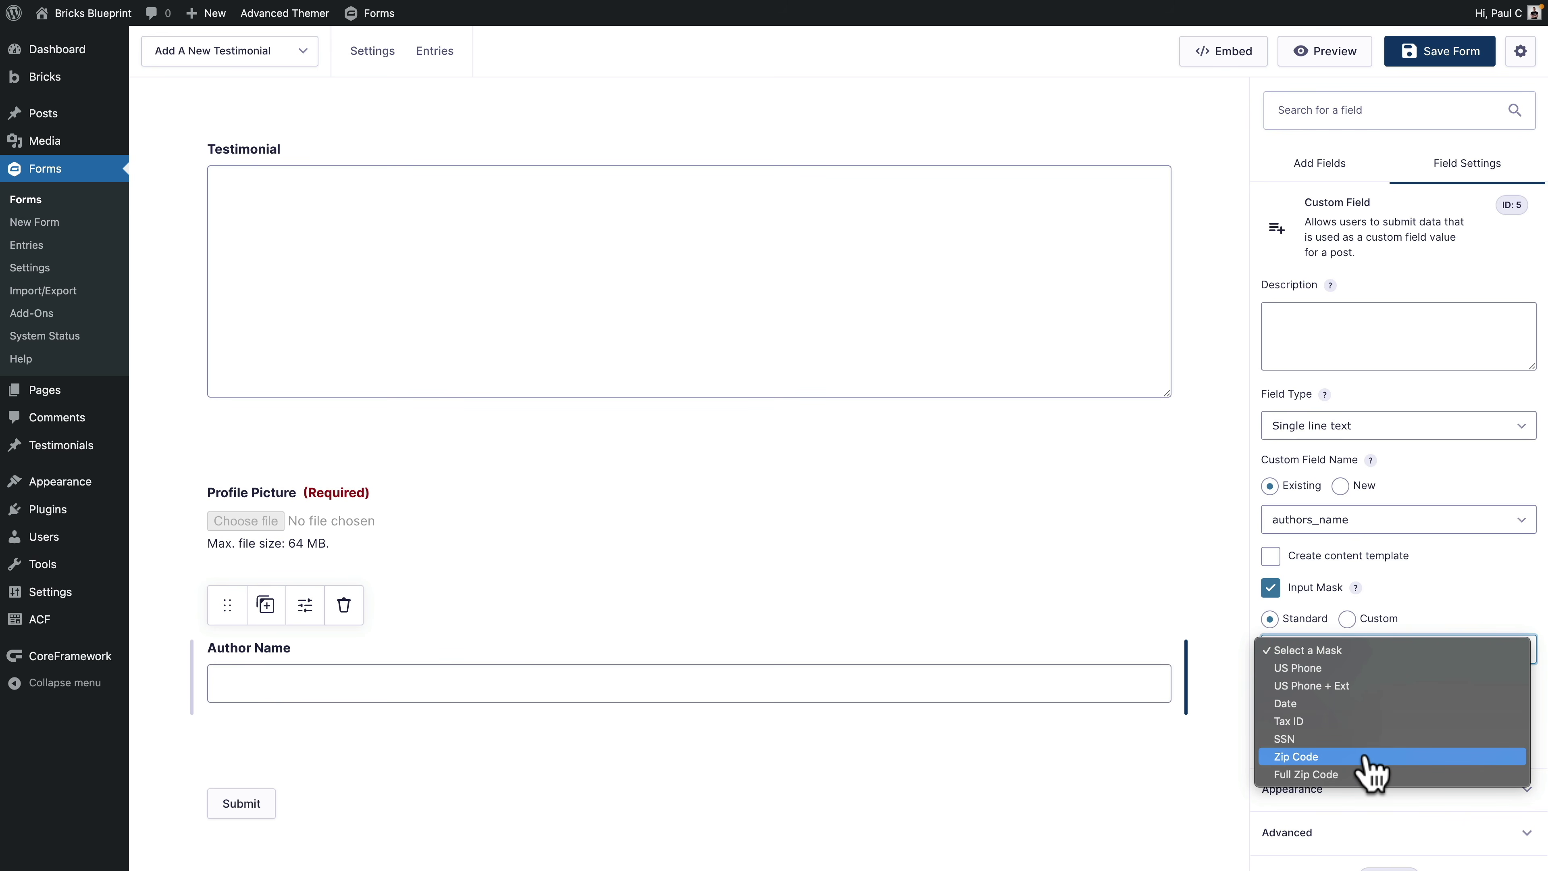
left_click(1459, 588)
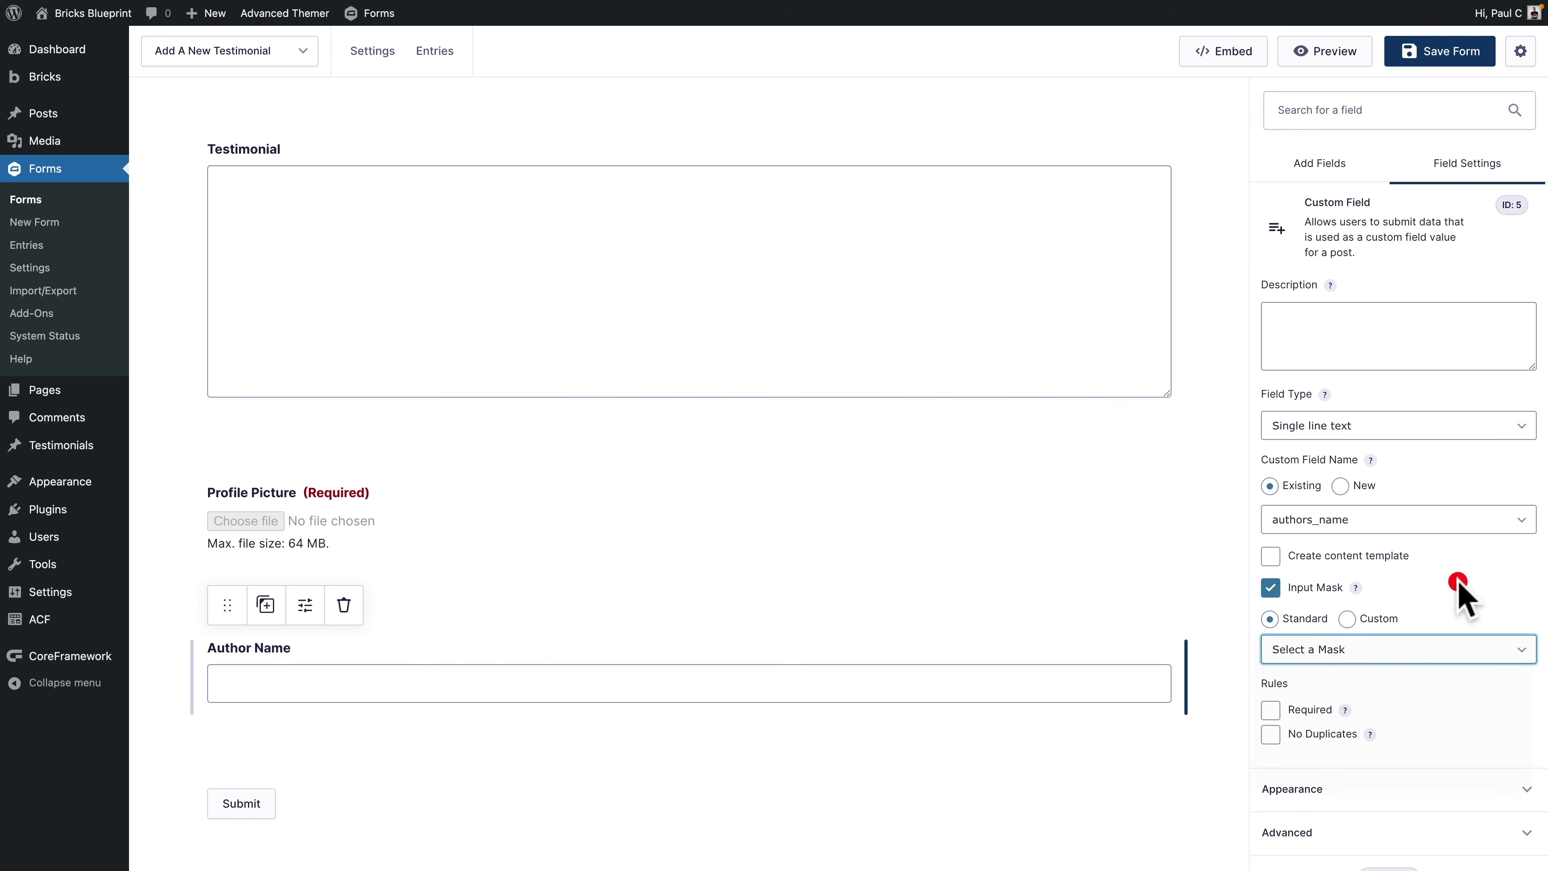
left_click(1271, 588)
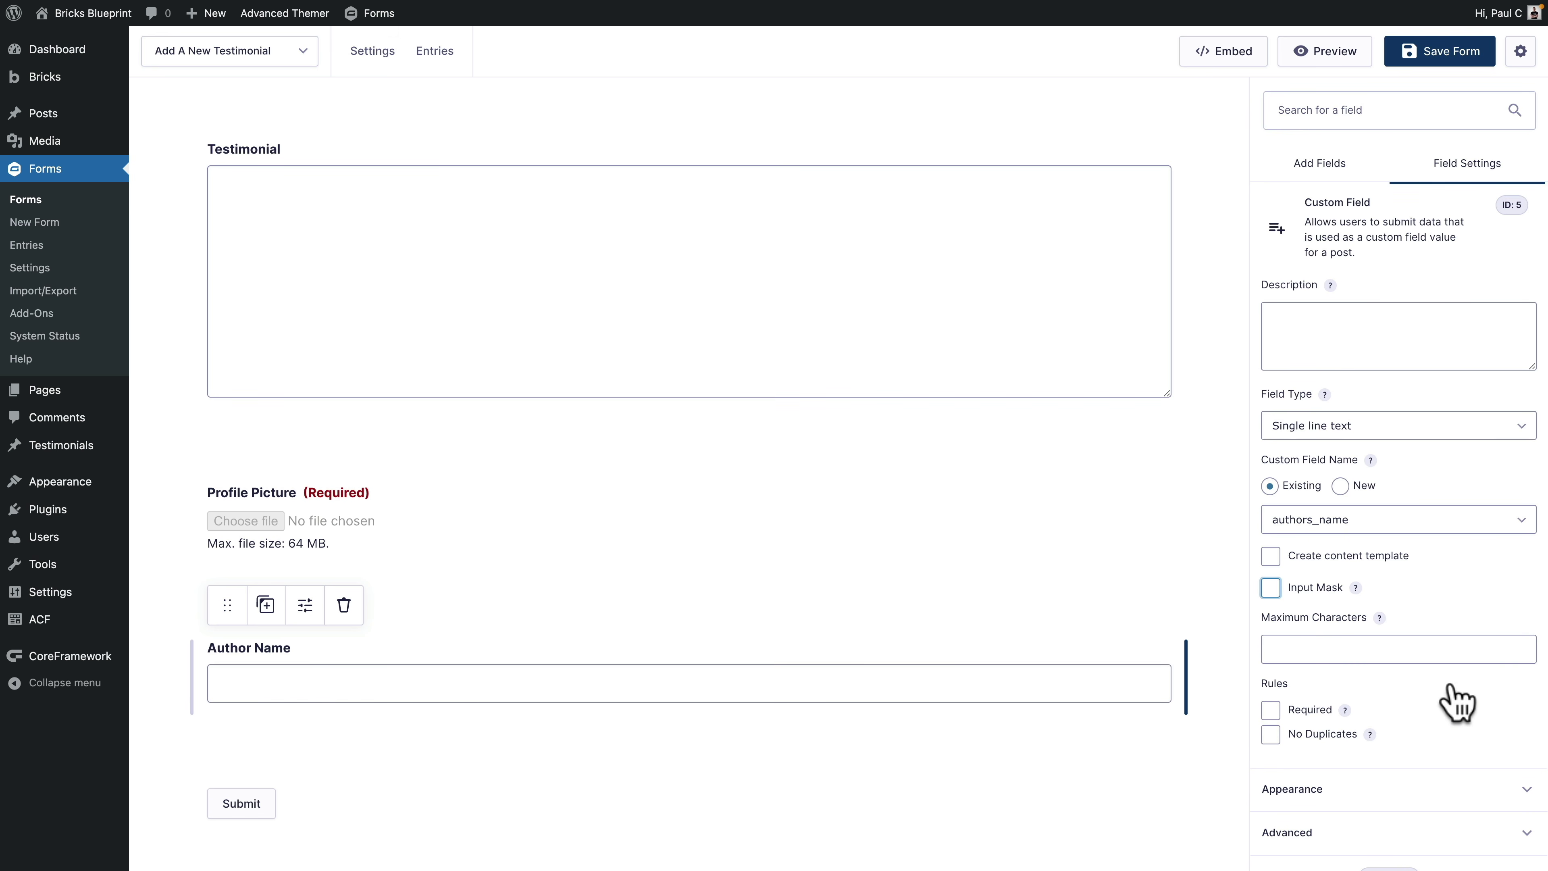
left_click(1271, 712)
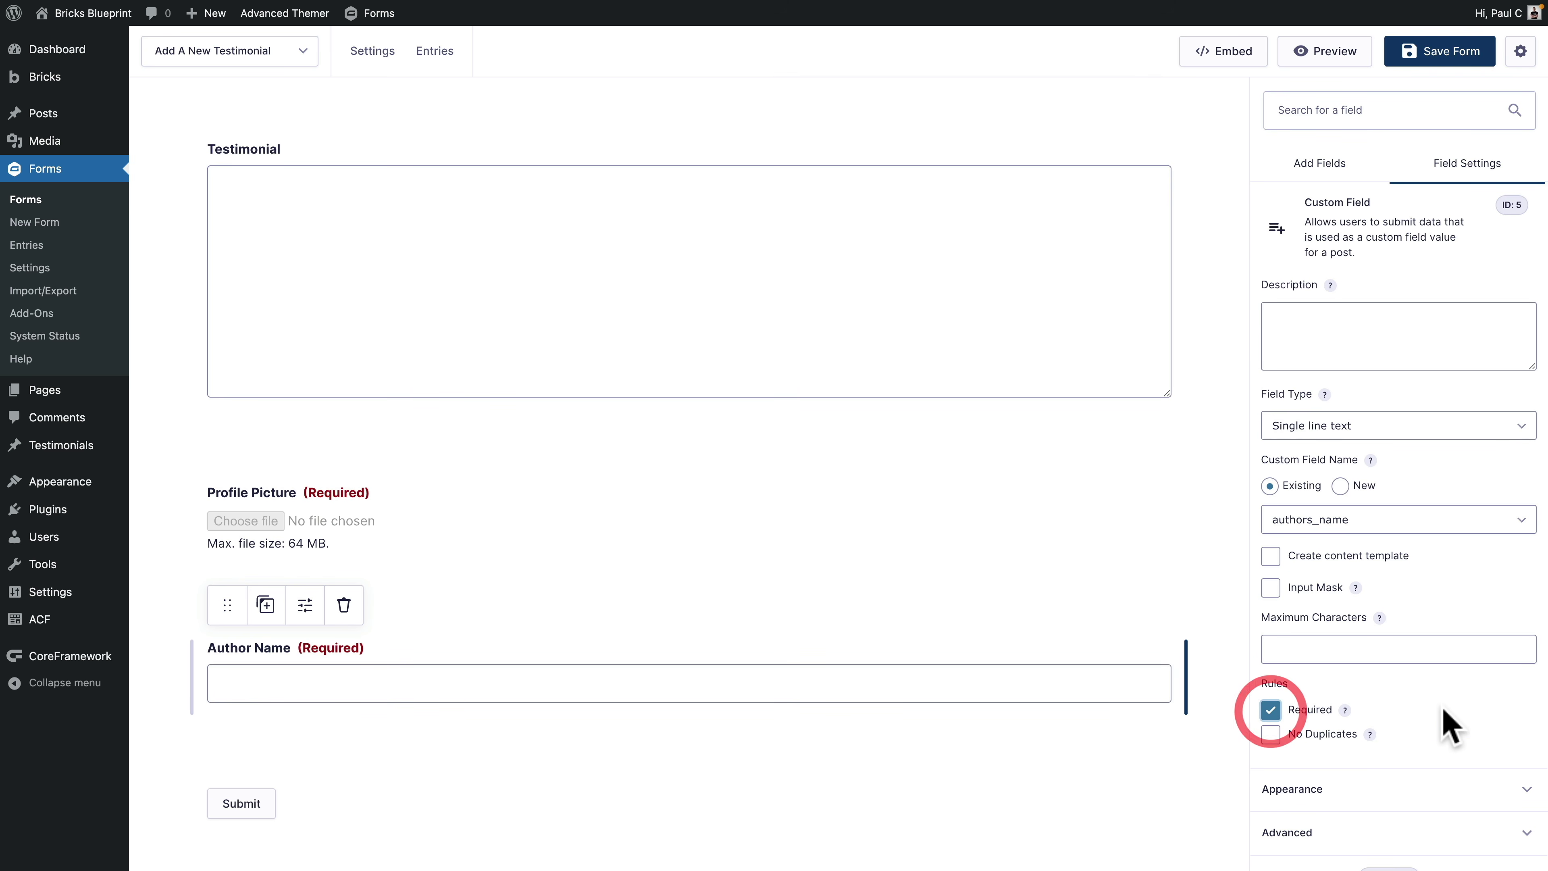
scroll(1445, 725, "down", 1)
left_click(1344, 760)
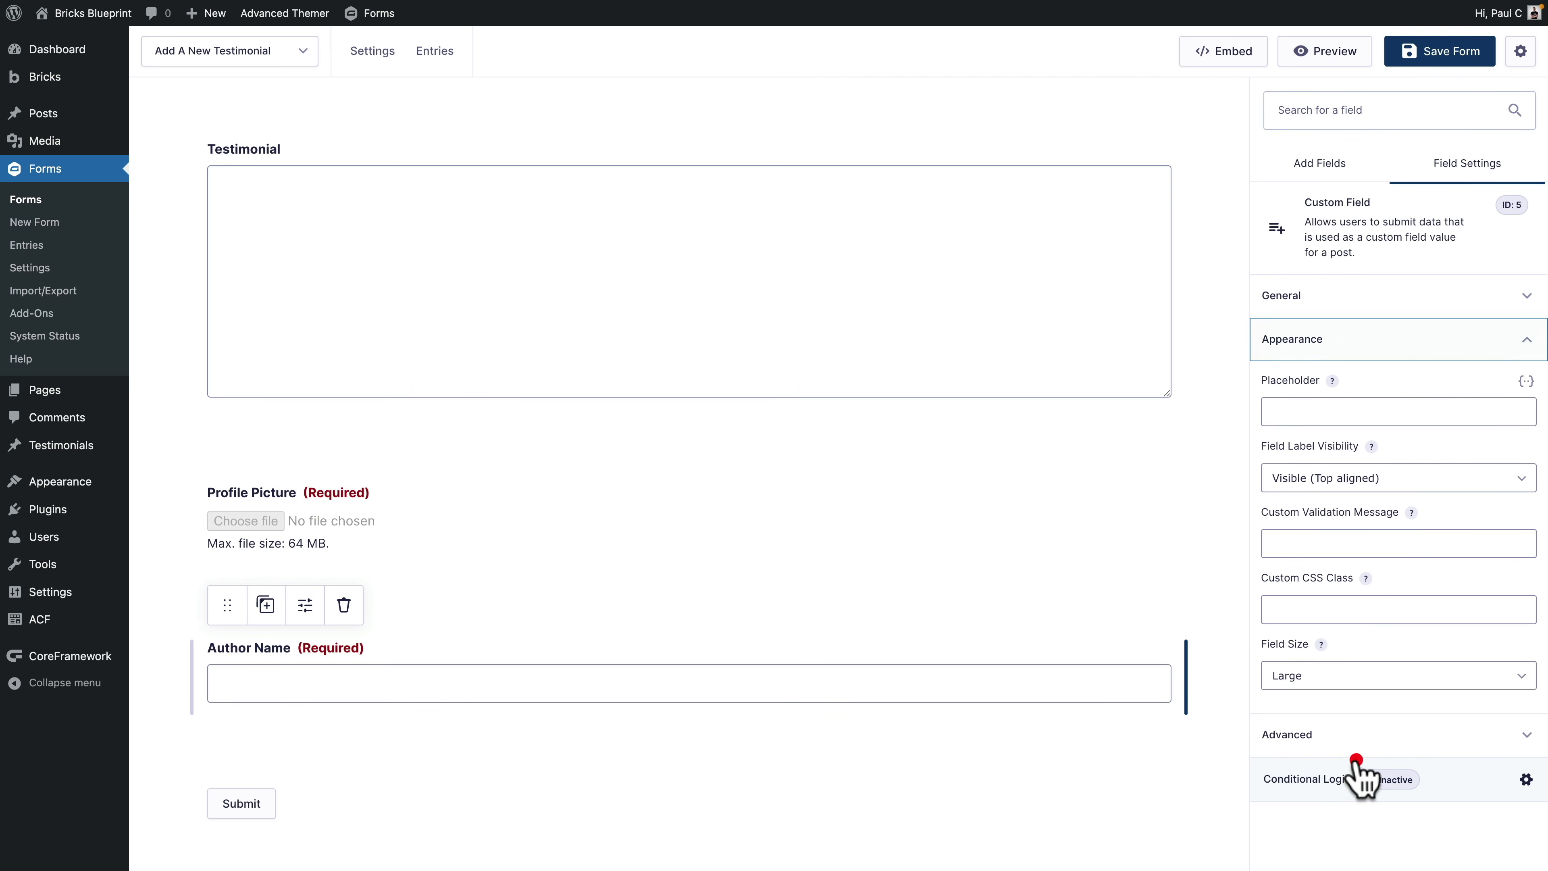
left_click(1331, 737)
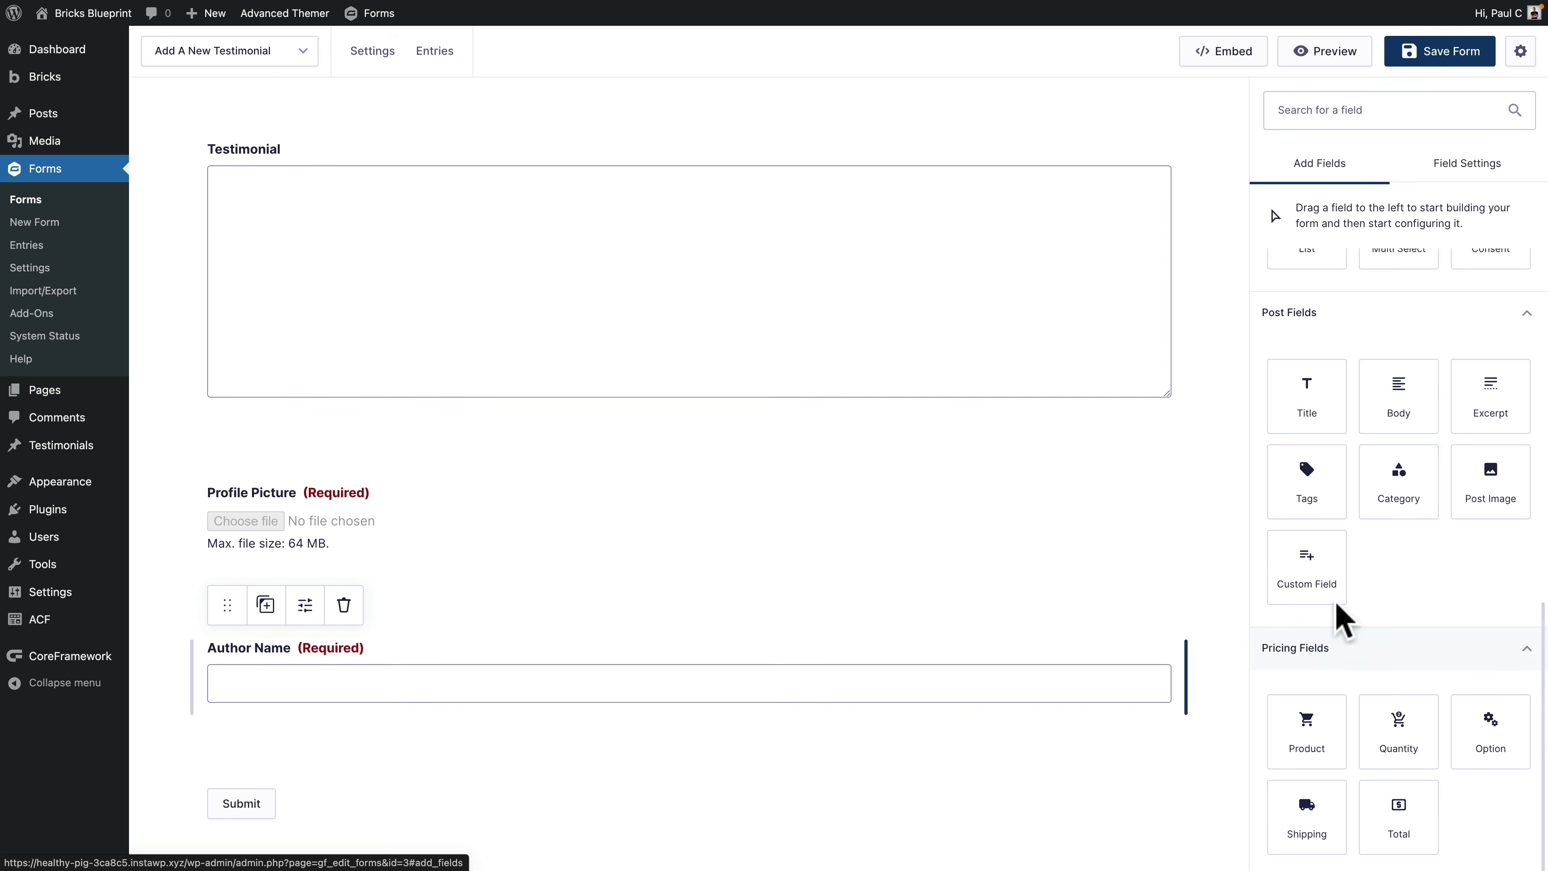
Step: Add a required 'Author Role' custom field mapped to authors_position, and save the form
left_click(1320, 576)
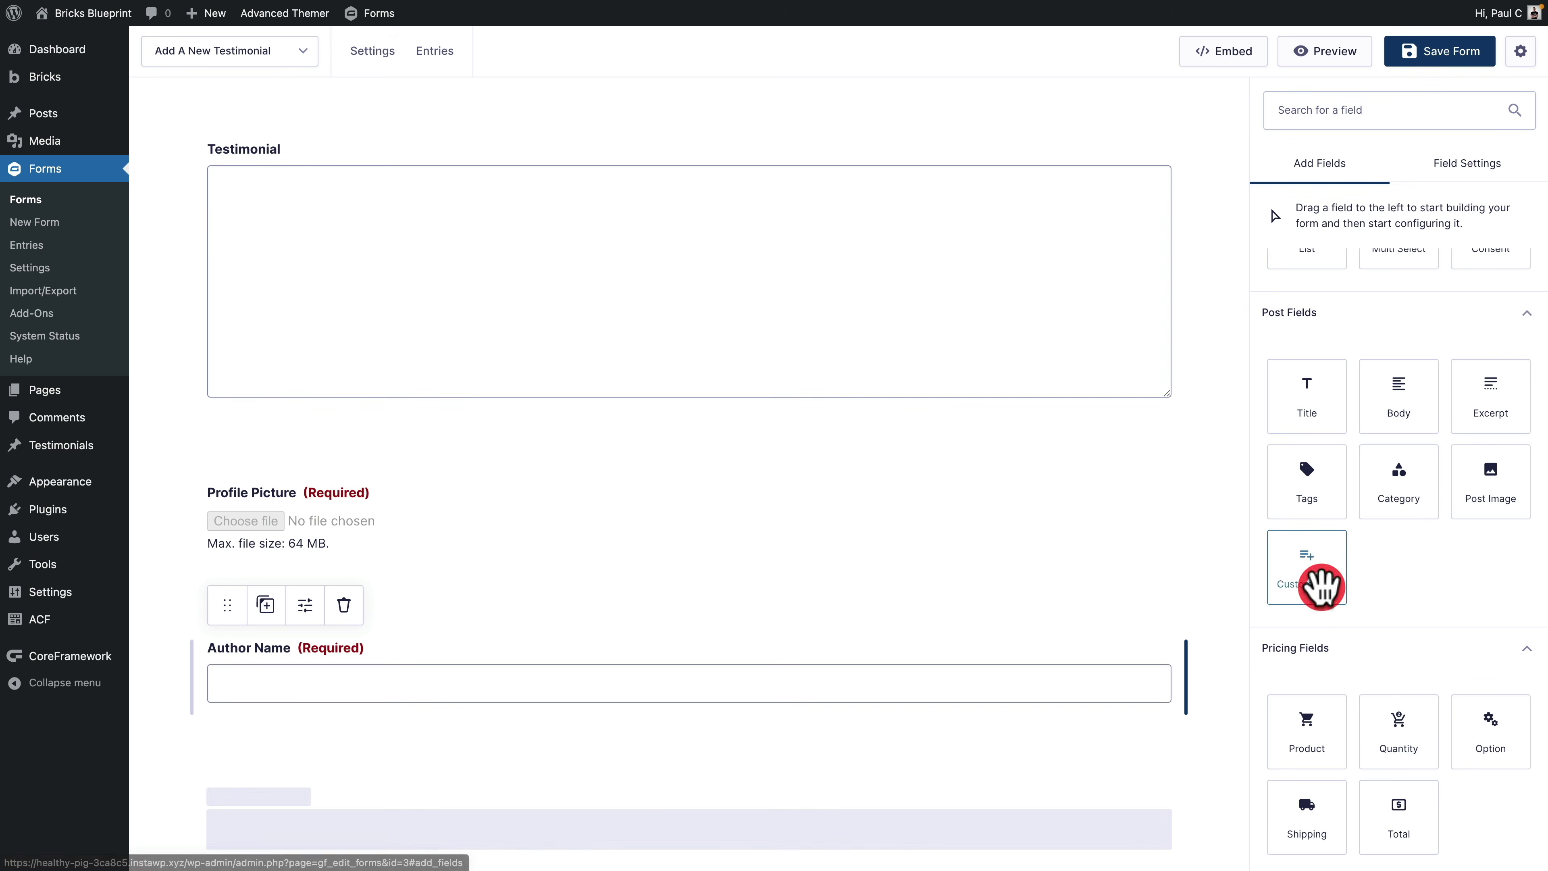
left_click(305, 755)
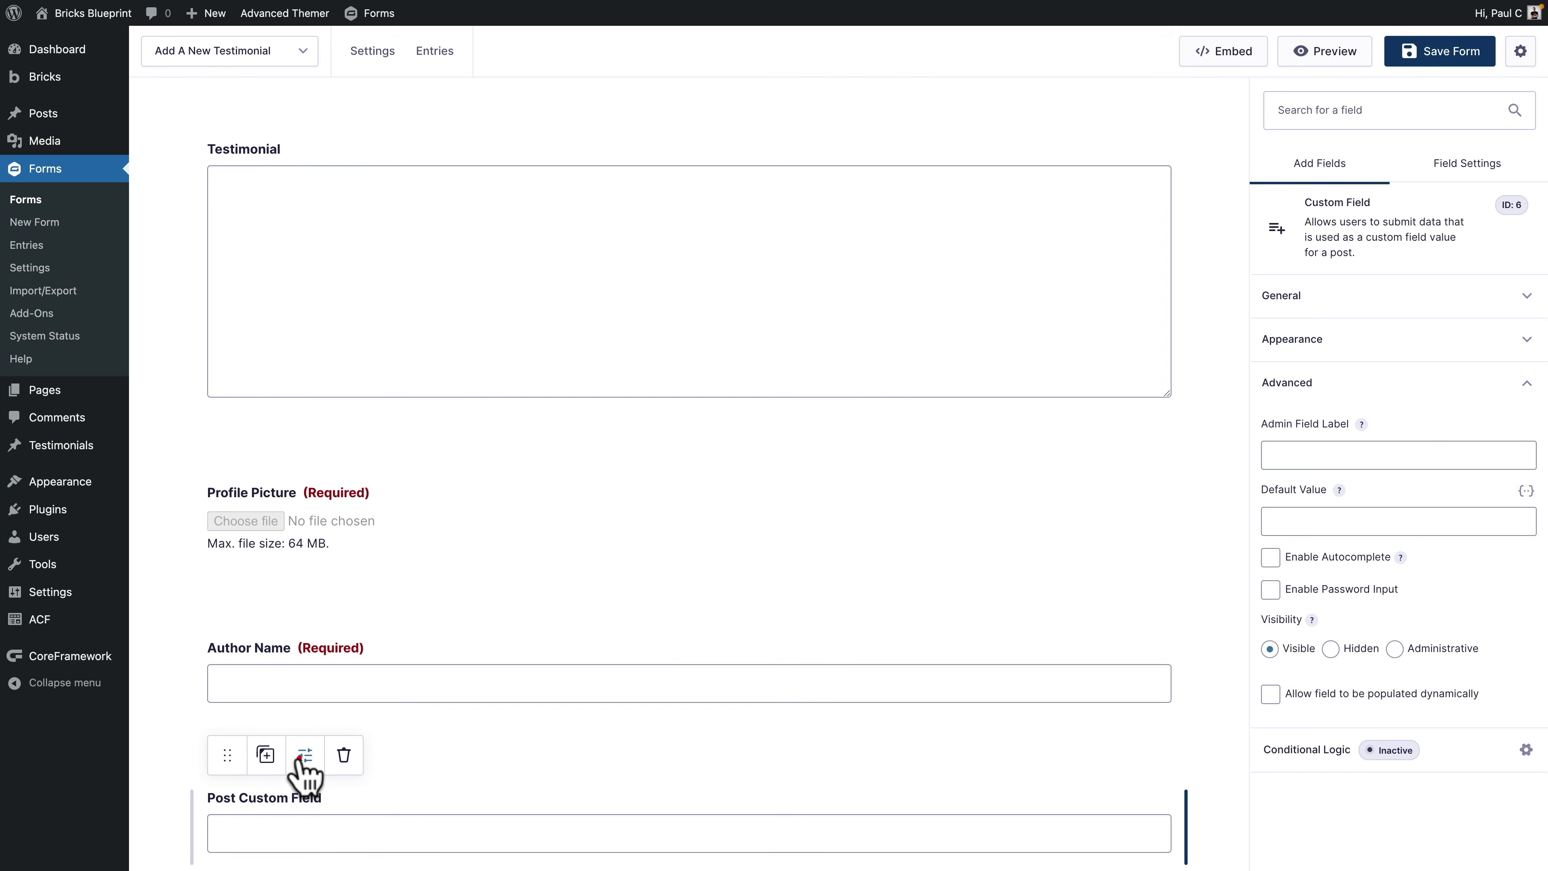
left_click(1308, 296)
left_click_drag(1363, 368, 1269, 368)
type("Author Role")
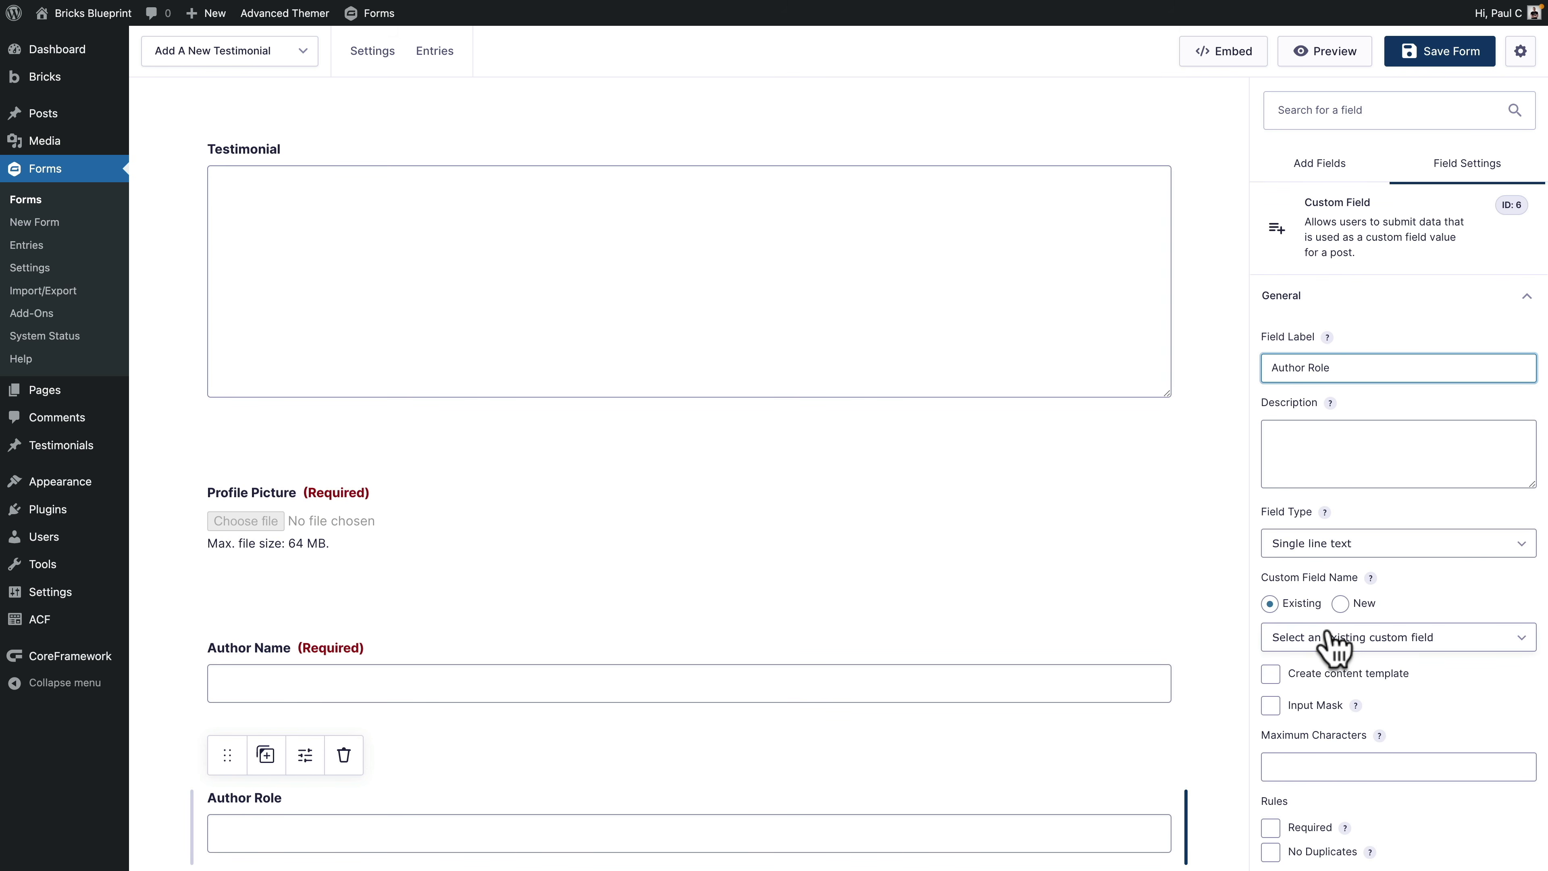
left_click(1341, 637)
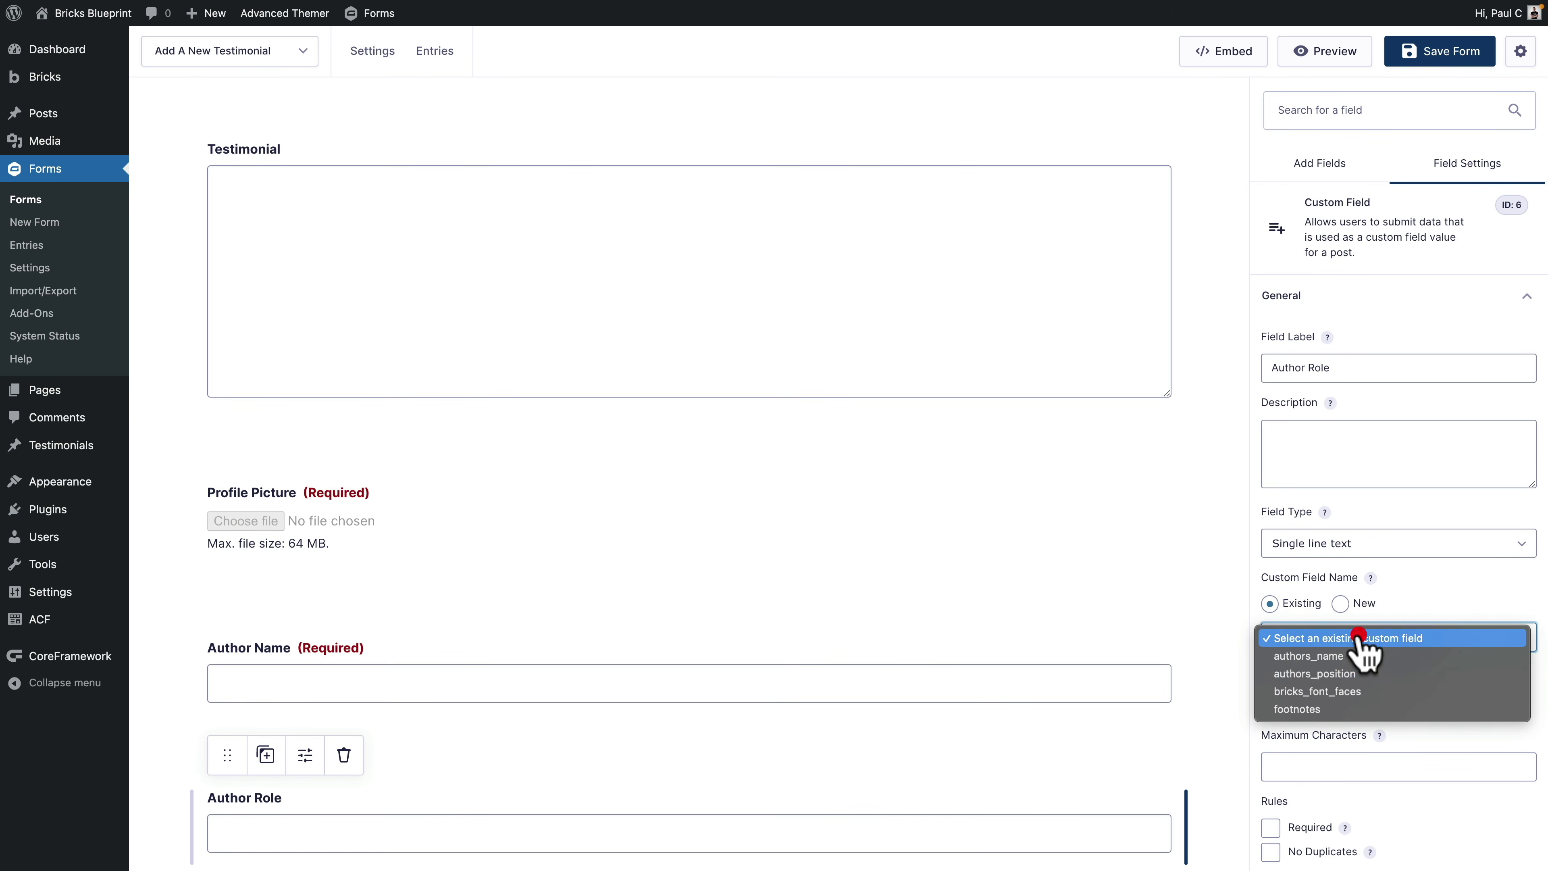
left_click(1335, 673)
scroll(1449, 707, "down", 3)
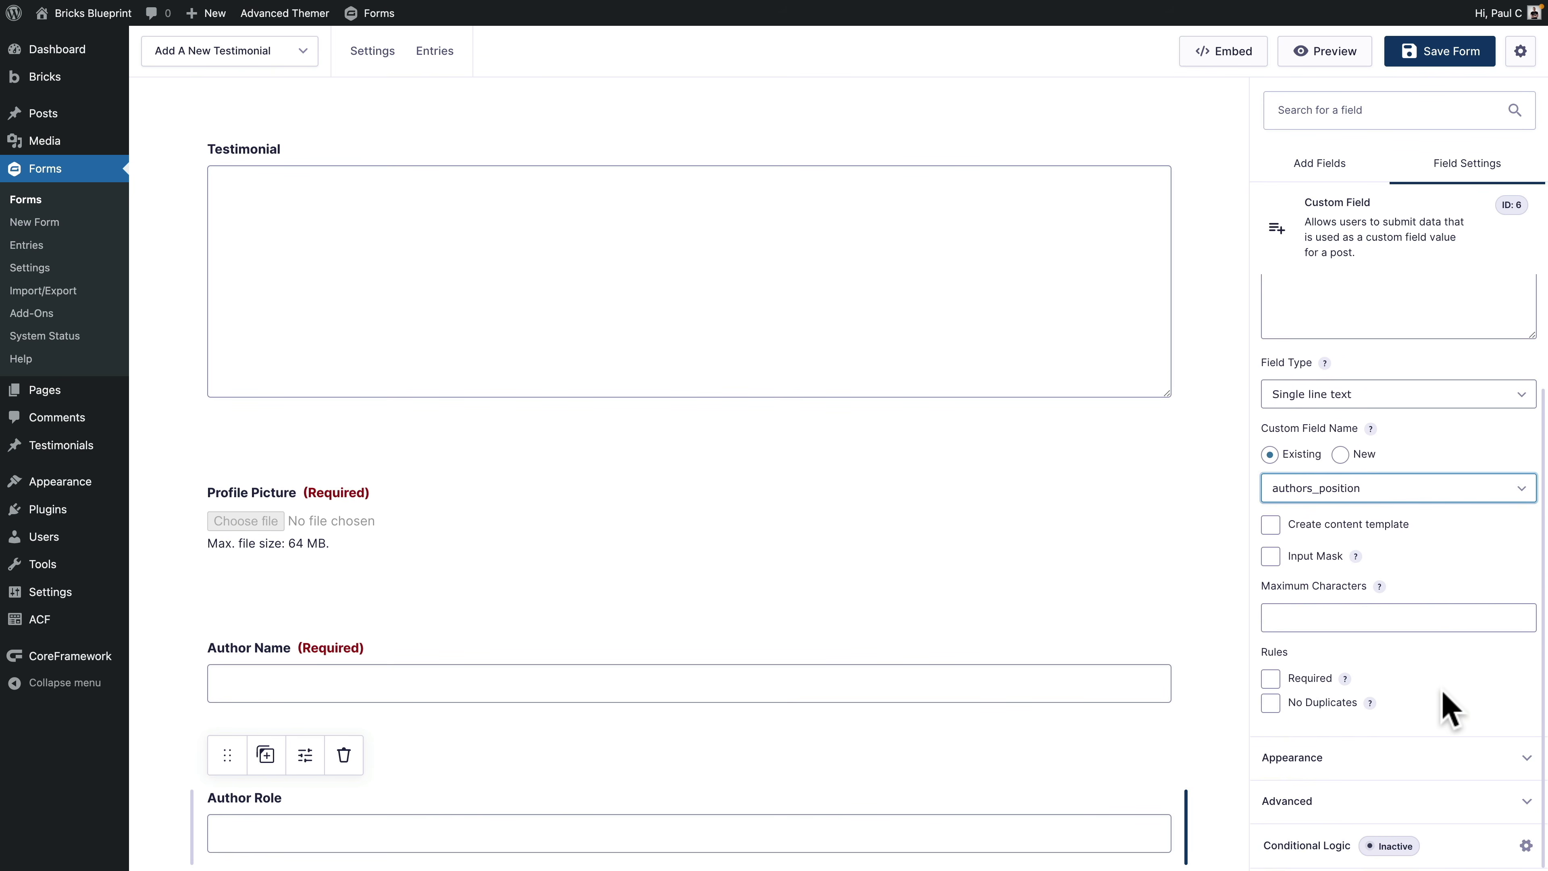
left_click(1271, 678)
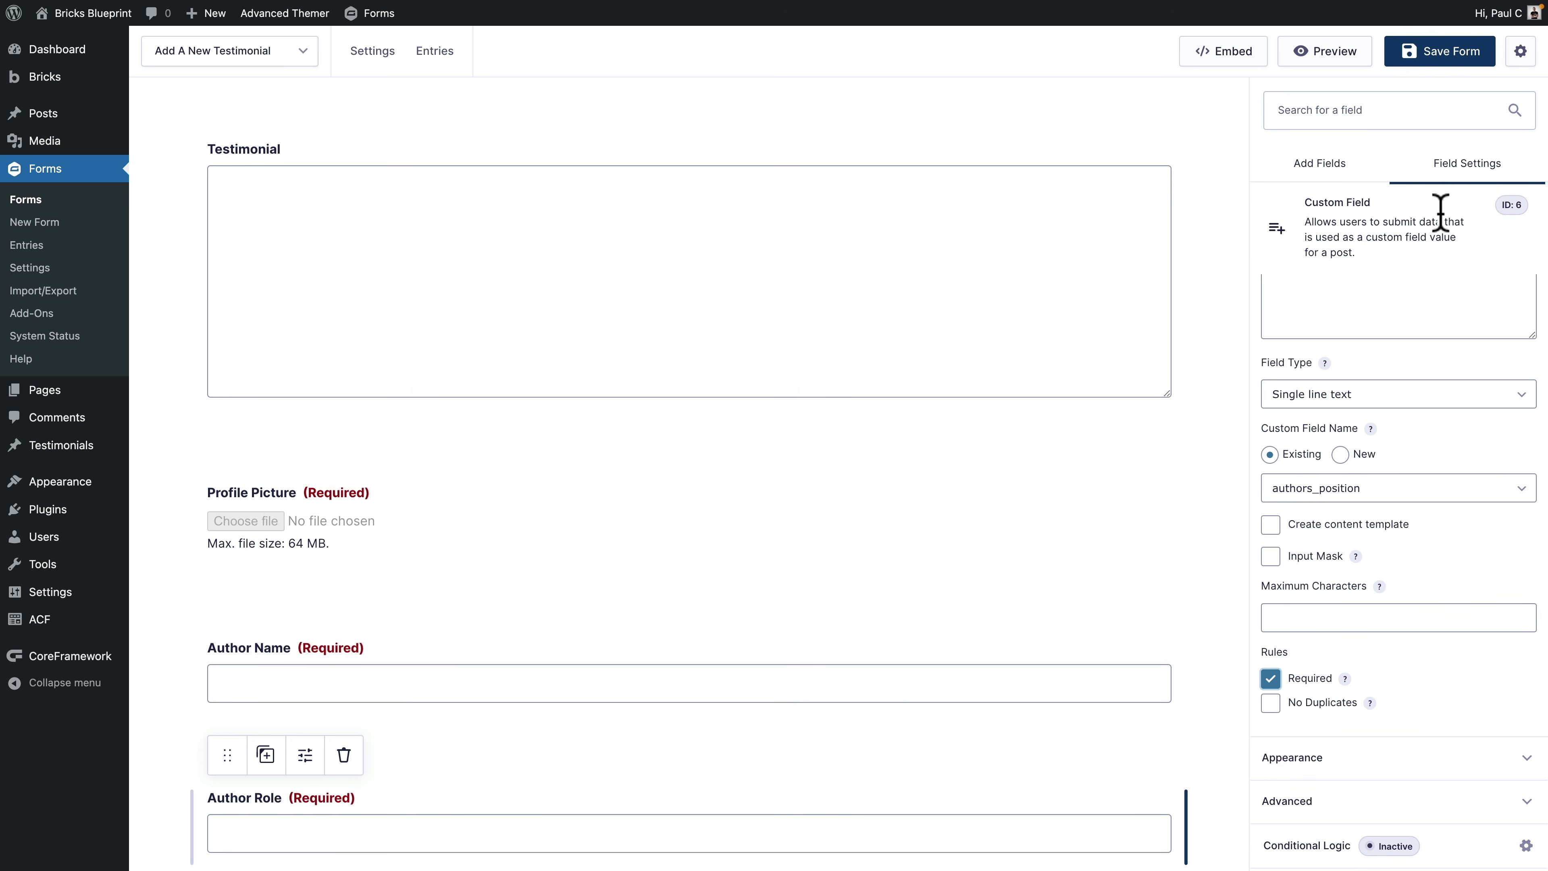
left_click(1445, 55)
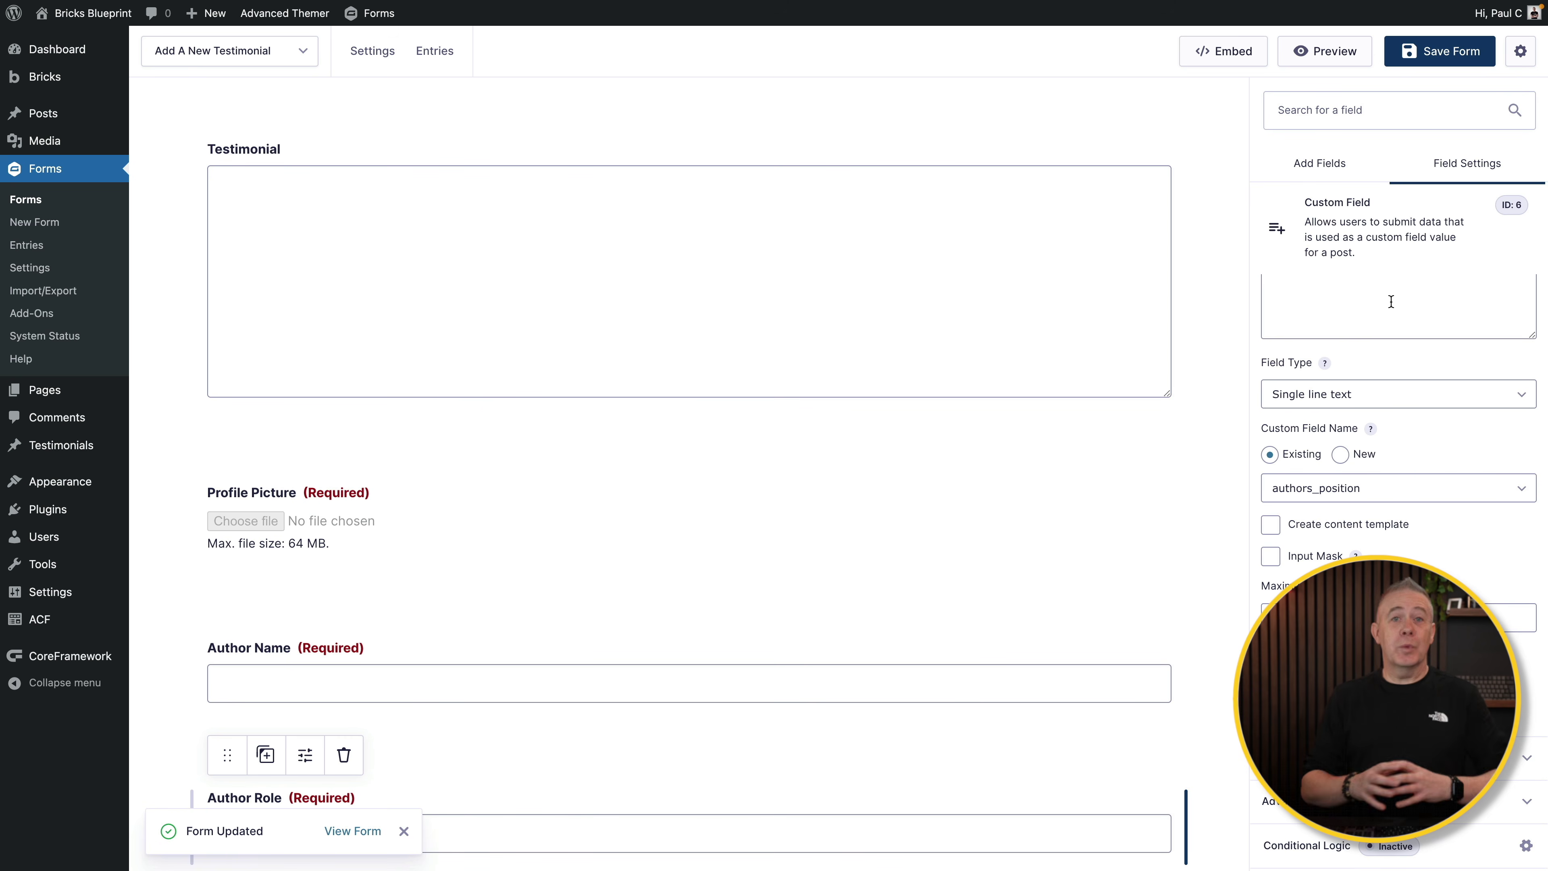
Step: In Form Settings, paste the description 'Fill out the relevant information to submit your testimonial.' and keep the Text (Required) indicator
mouse_move(375, 61)
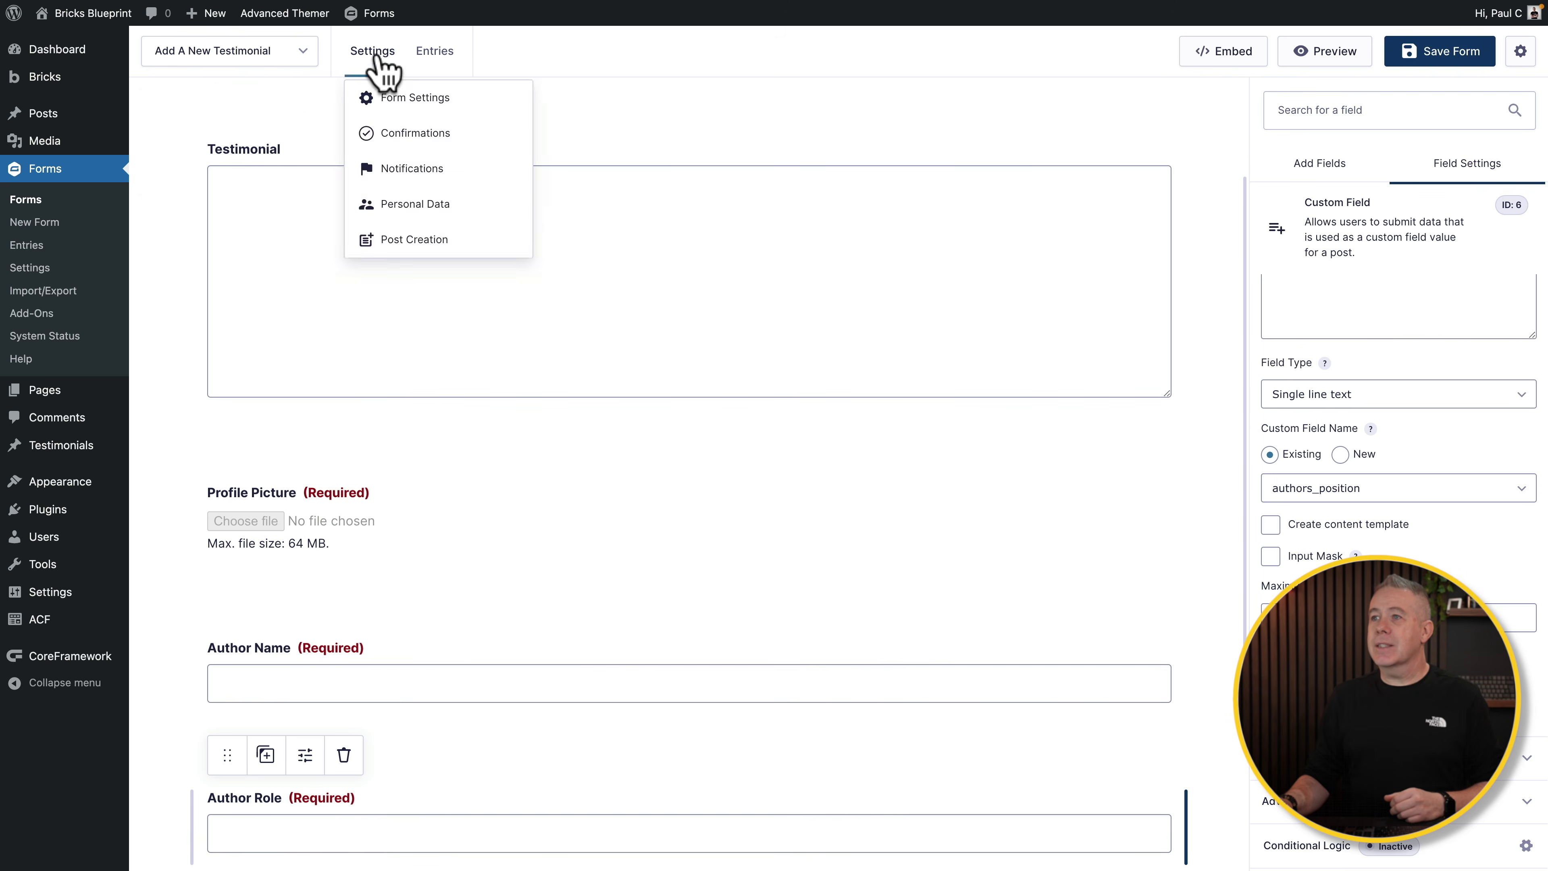
left_click(384, 99)
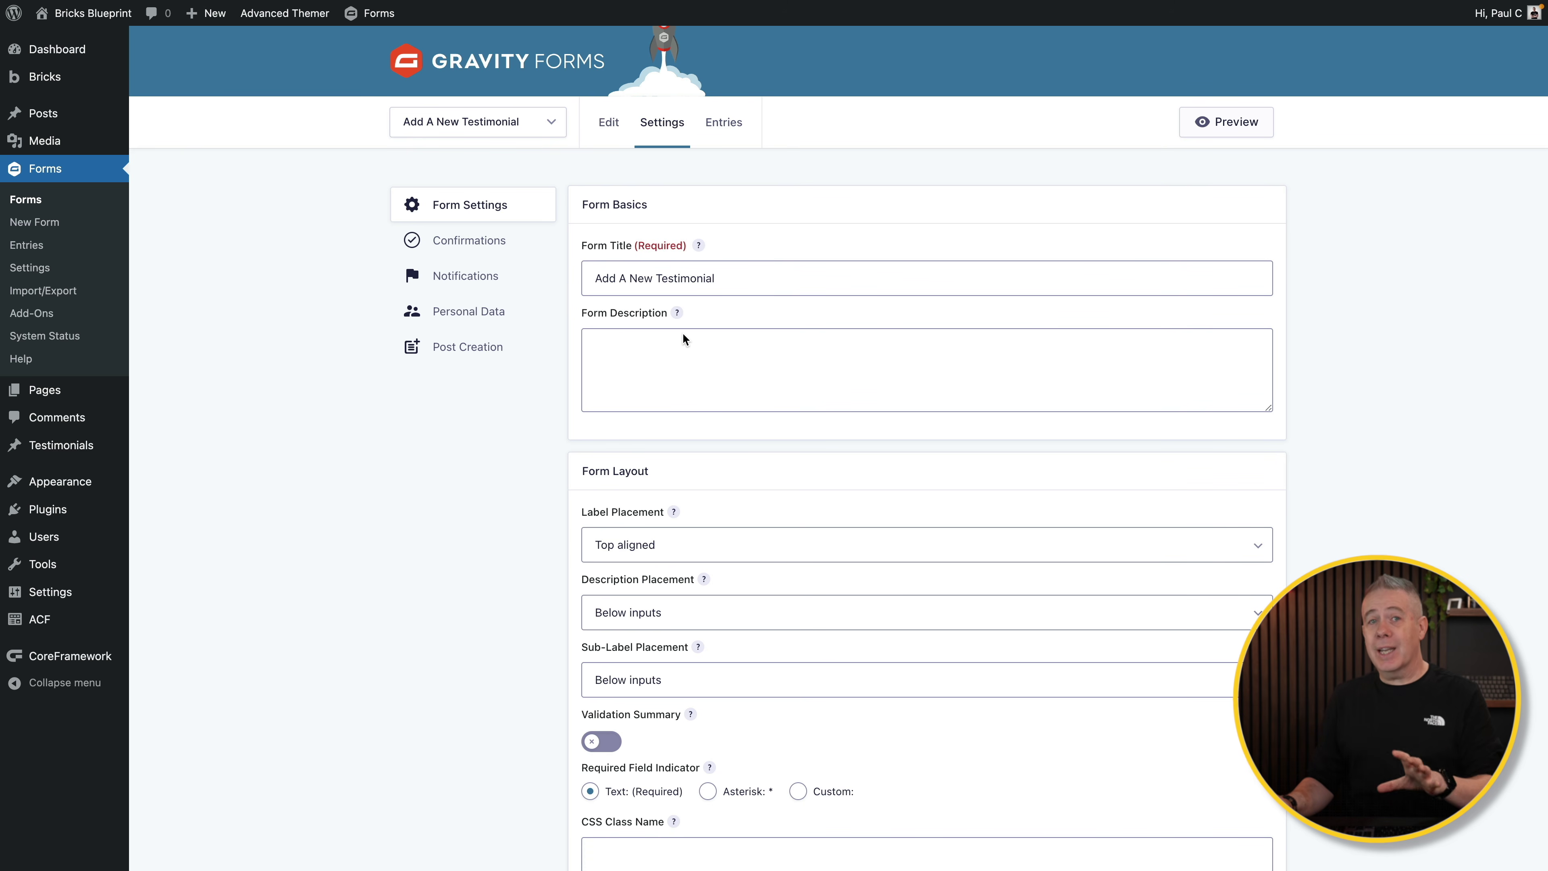
left_click(725, 279)
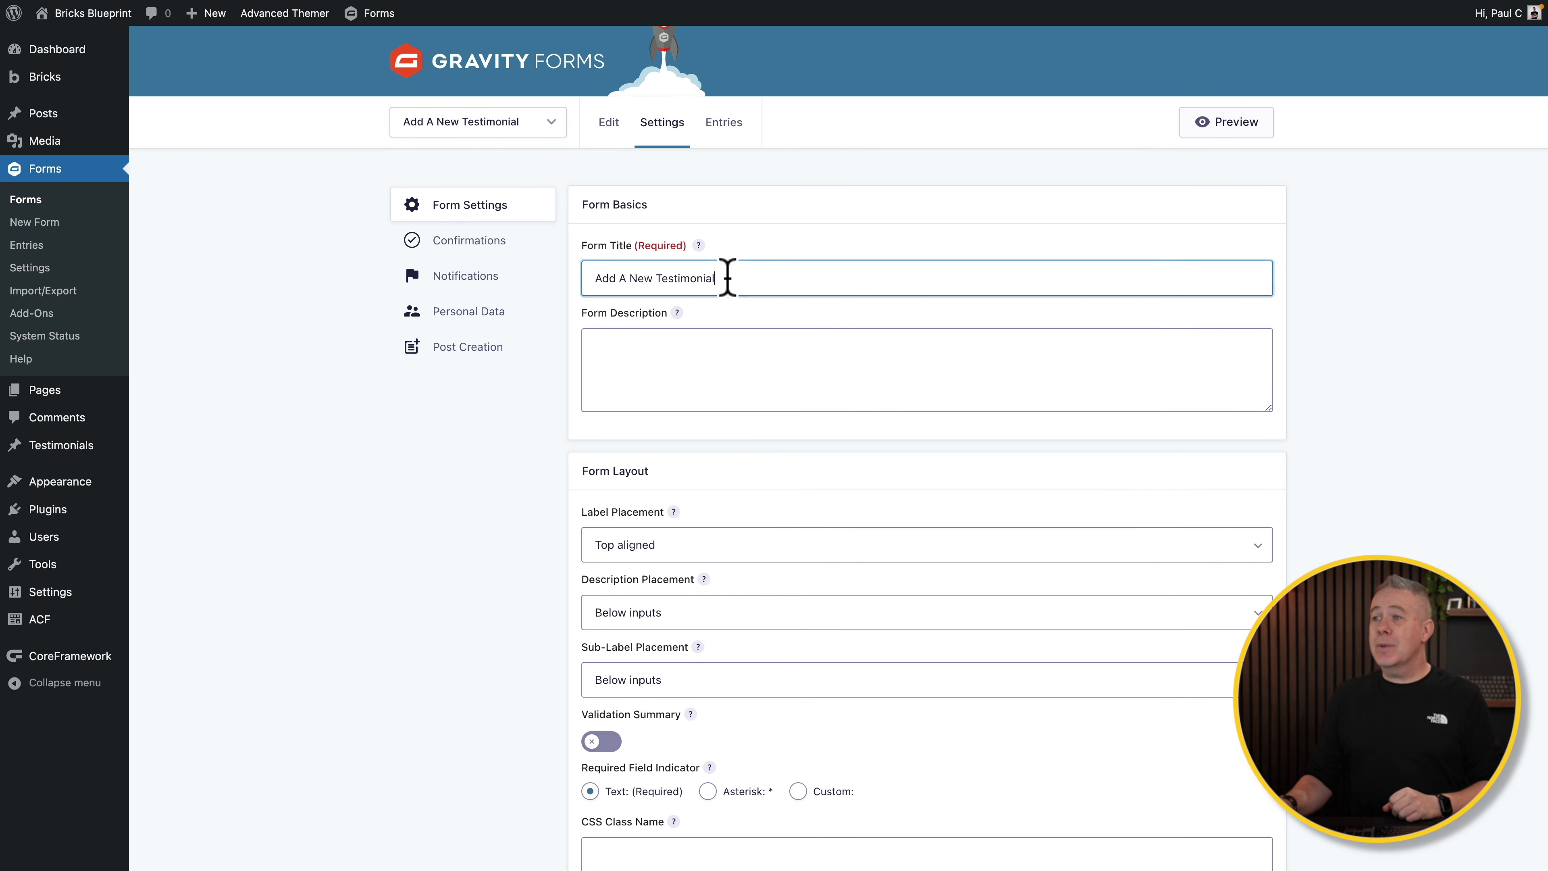
left_click(665, 360)
type("Fill out the relevant information to submit your testimonial.")
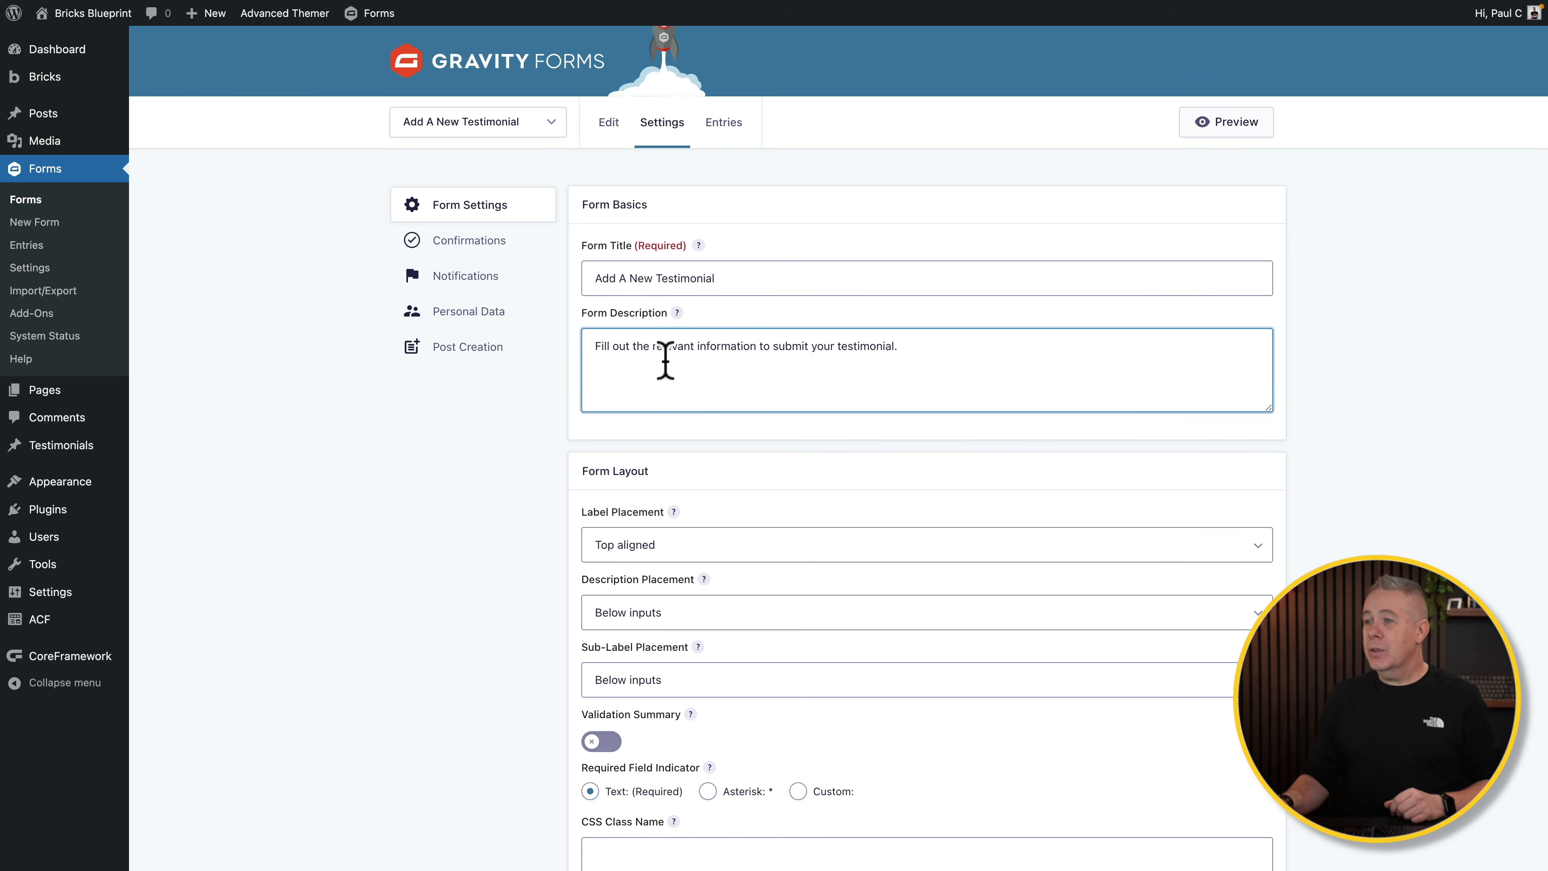
scroll(464, 595, "down", 5)
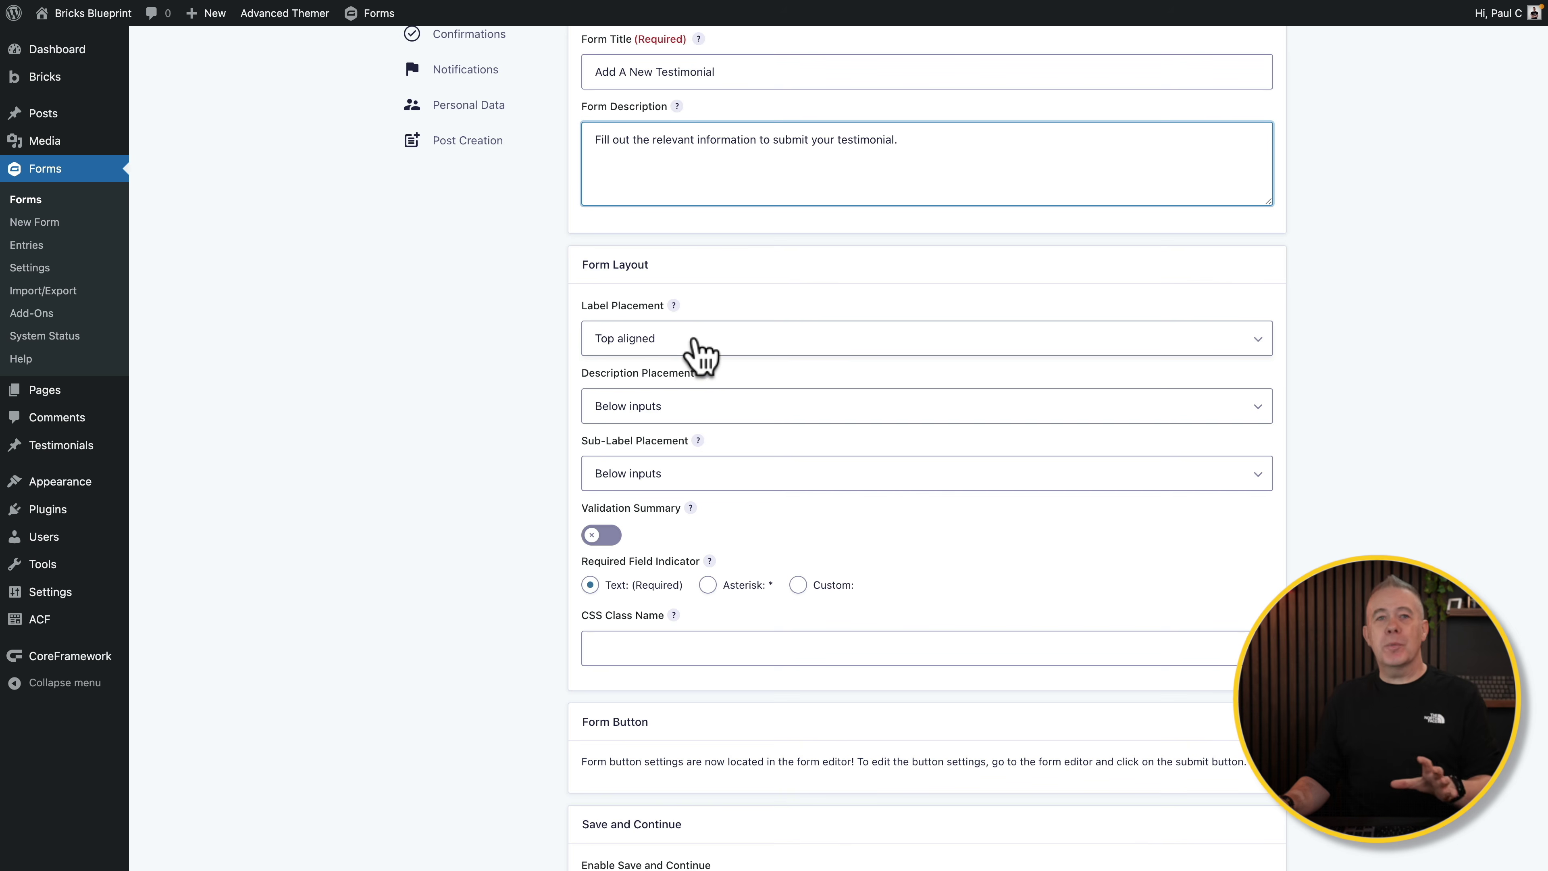
scroll(558, 558, "down", 2)
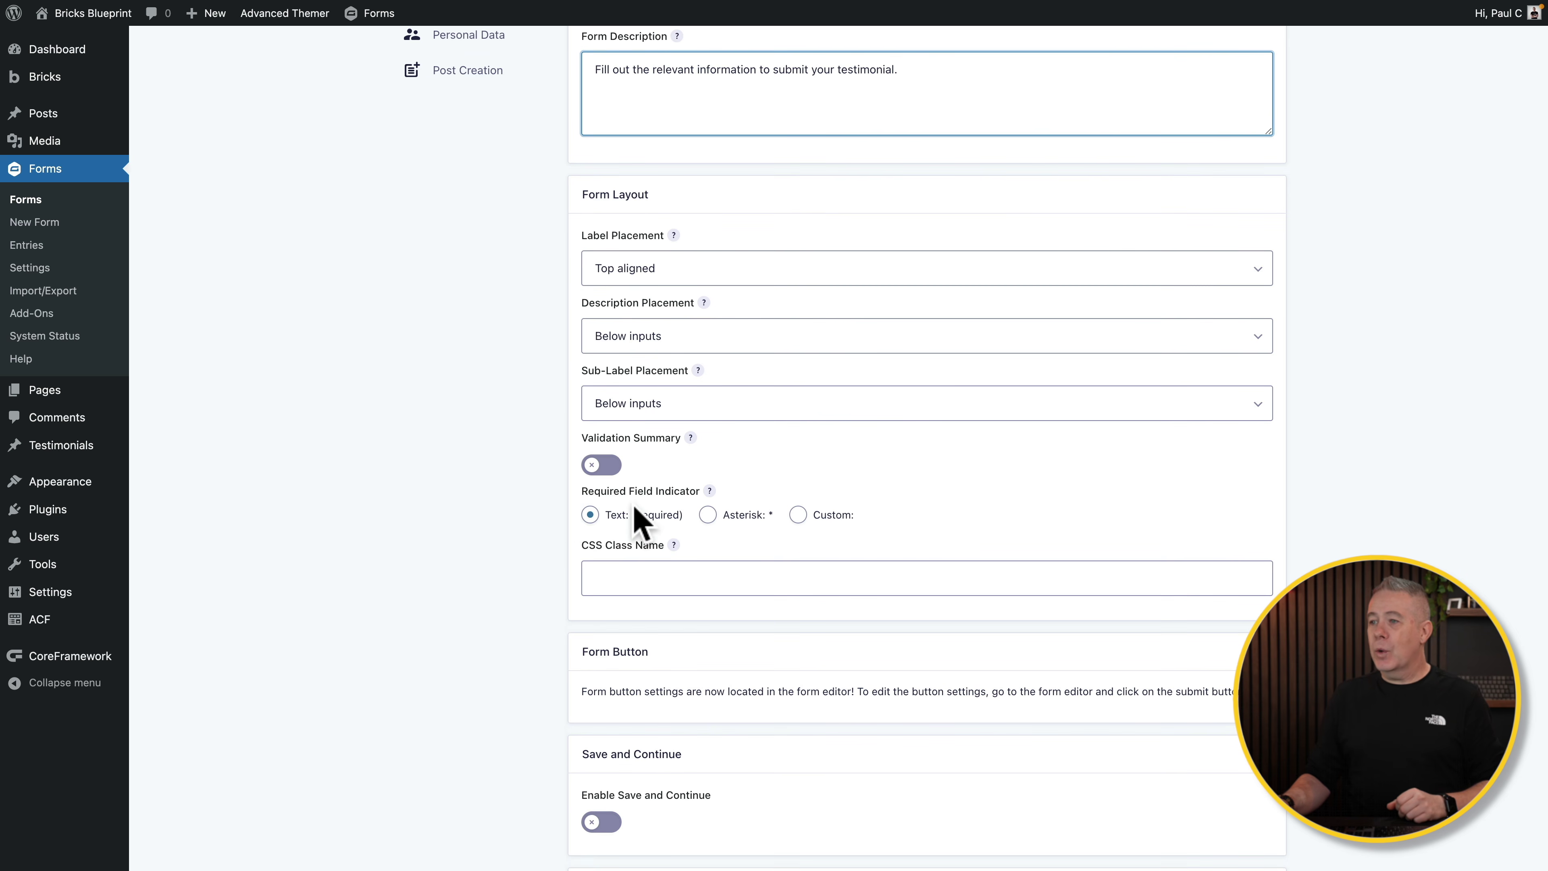
left_click(708, 516)
left_click(590, 515)
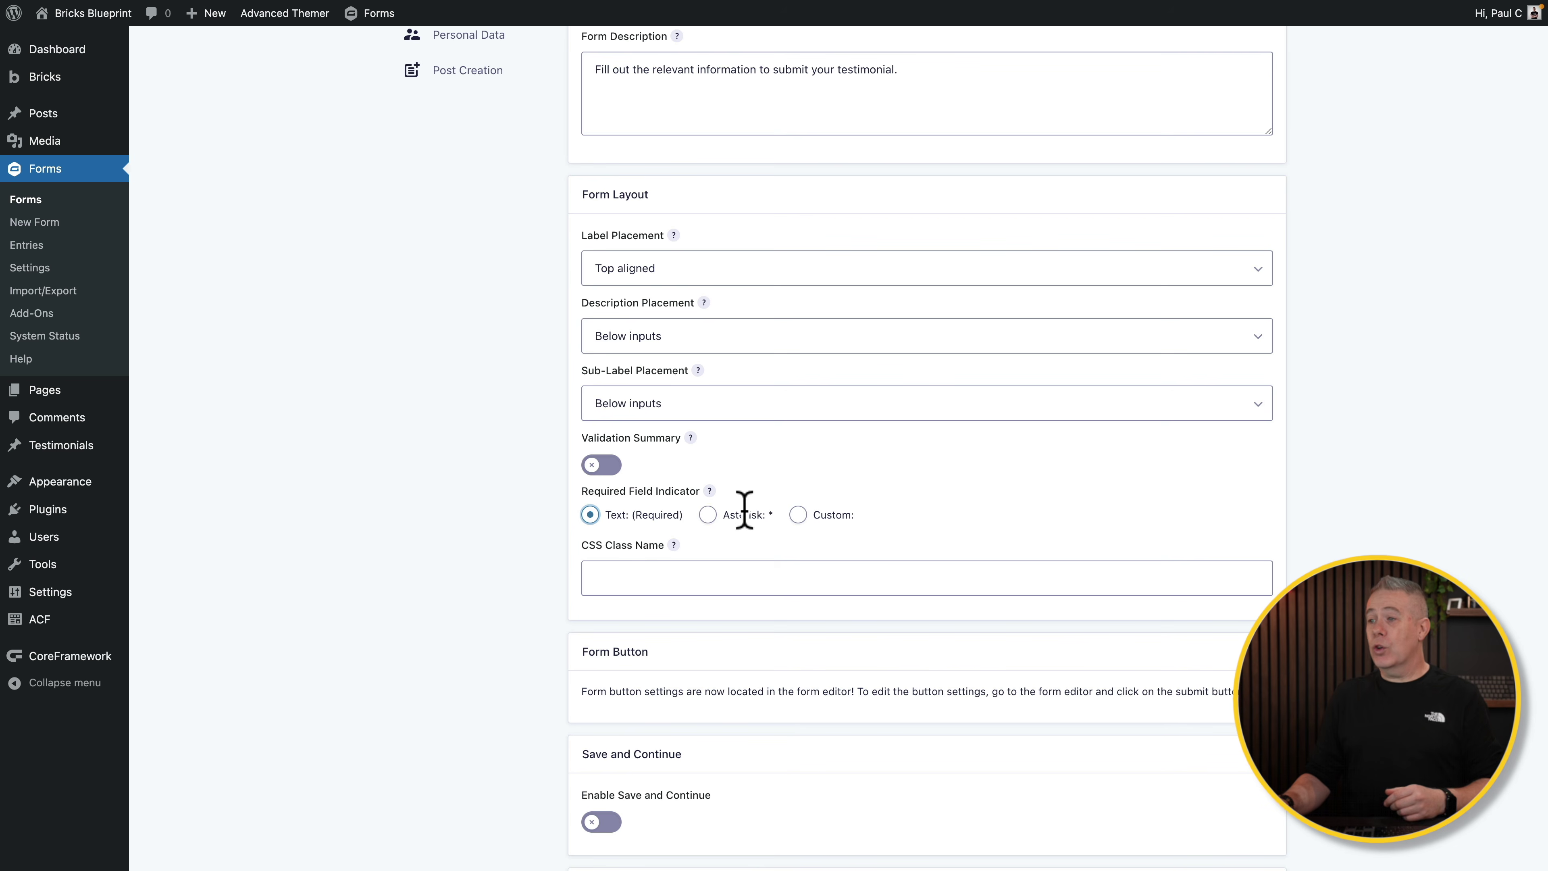
scroll(788, 562, "down", 9)
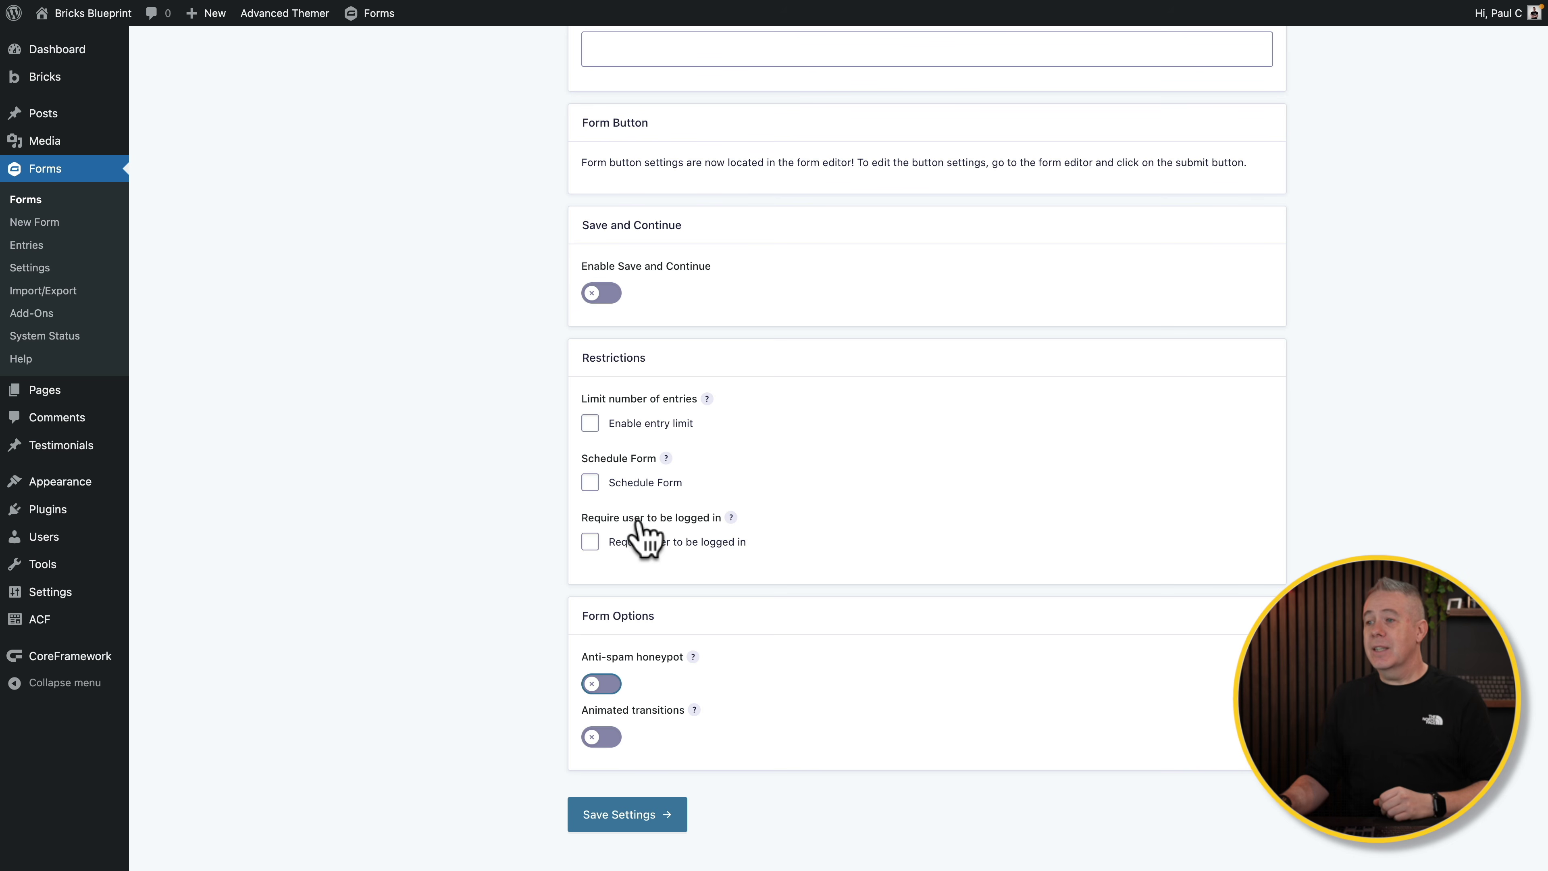
Step: Require login with message 'You must be logged in to submit a testimonial.', enable the honeypot, and save
left_click(590, 541)
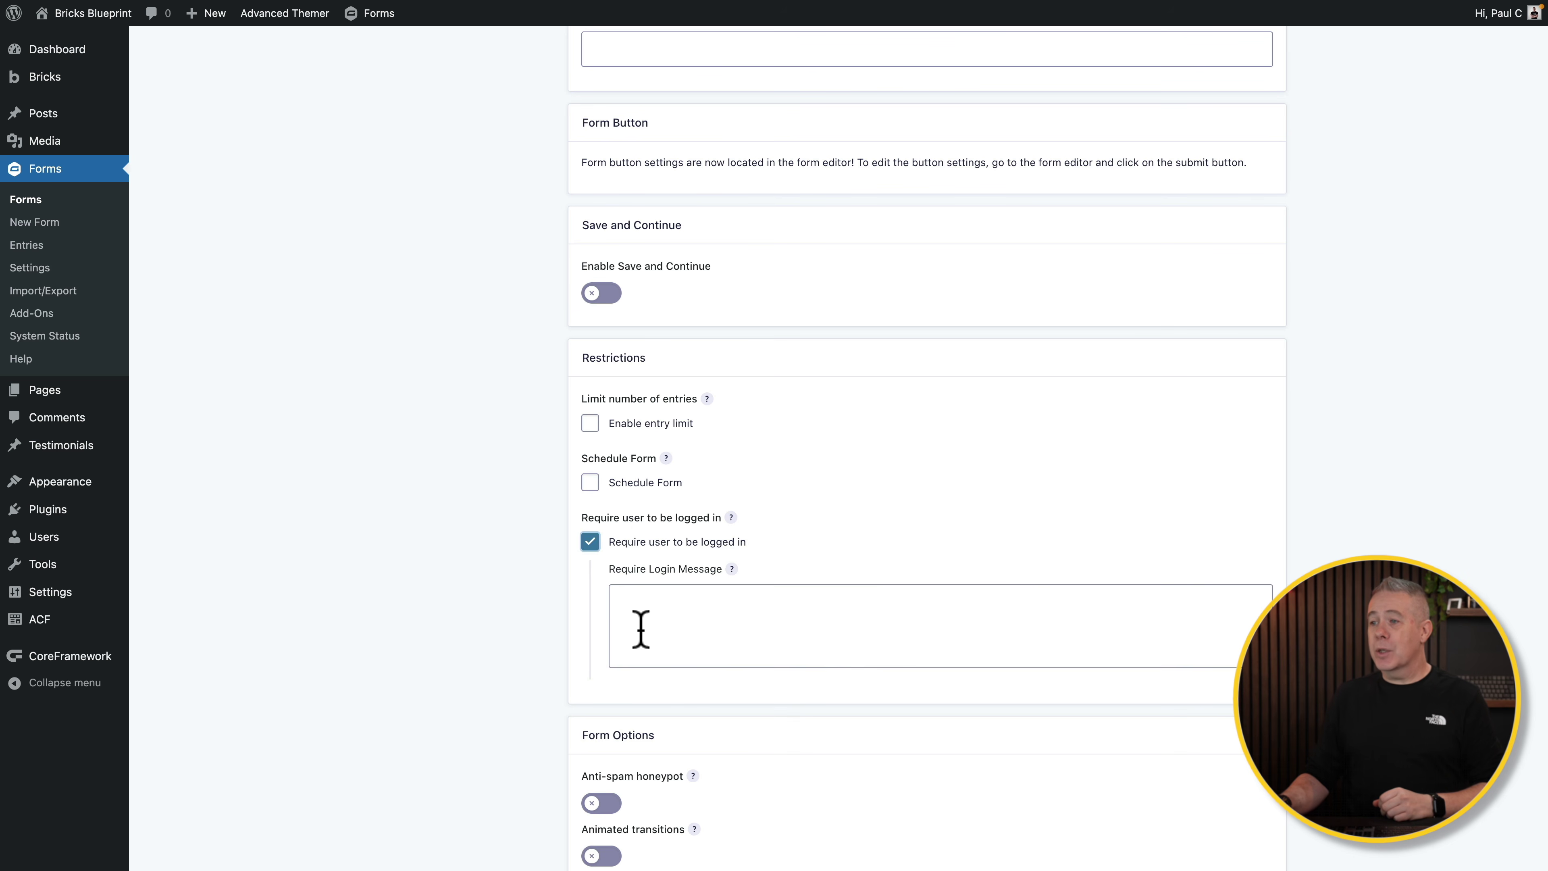
left_click(657, 610)
type("You must be logged in to submit a testimonial.")
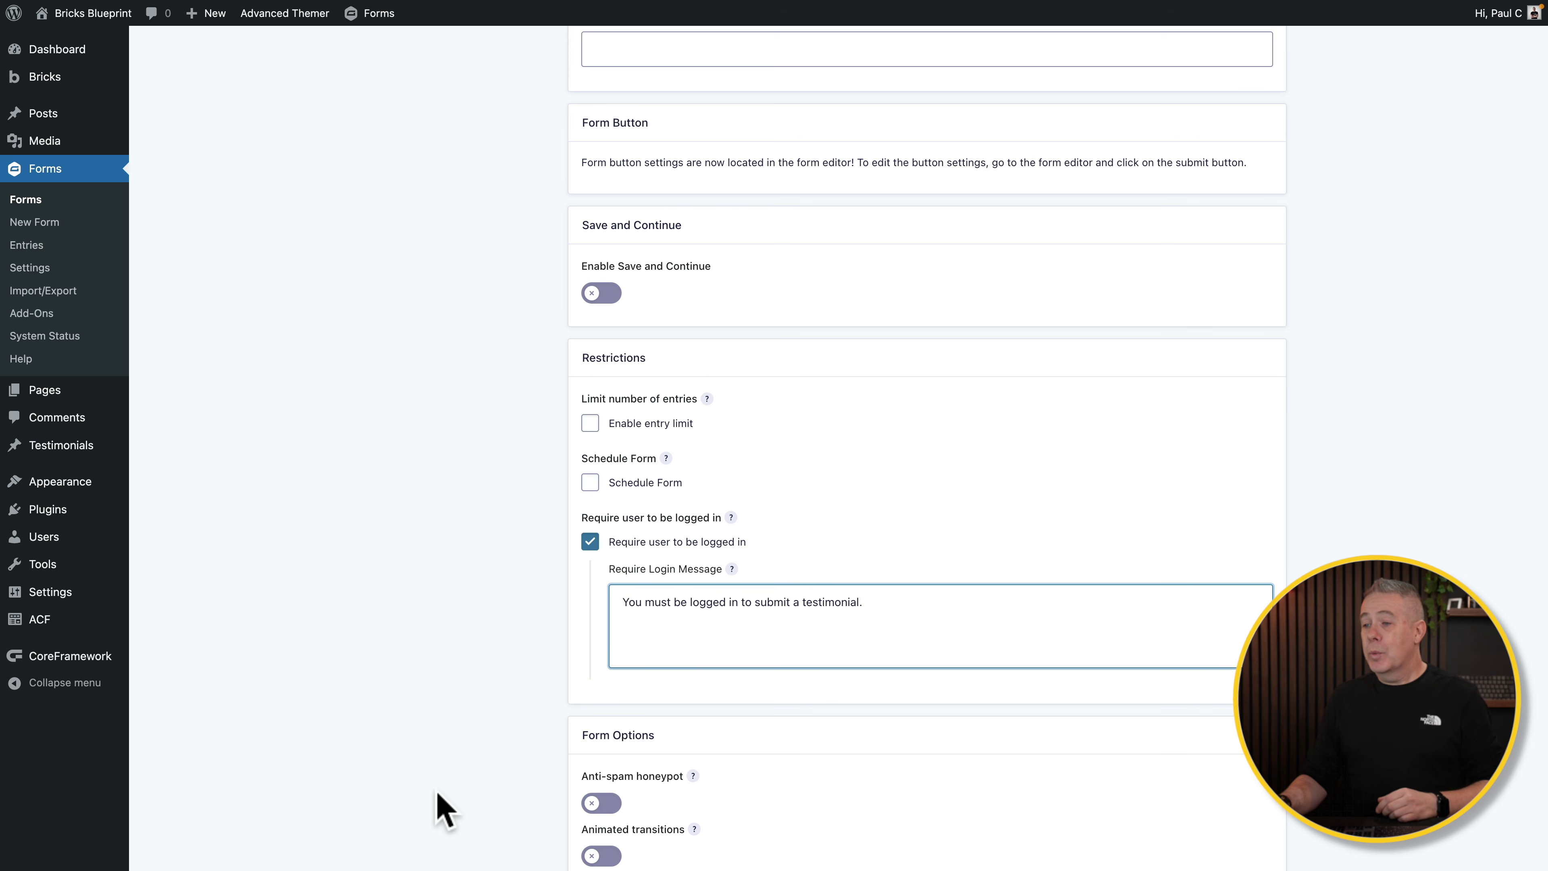
scroll(443, 805, "down", 3)
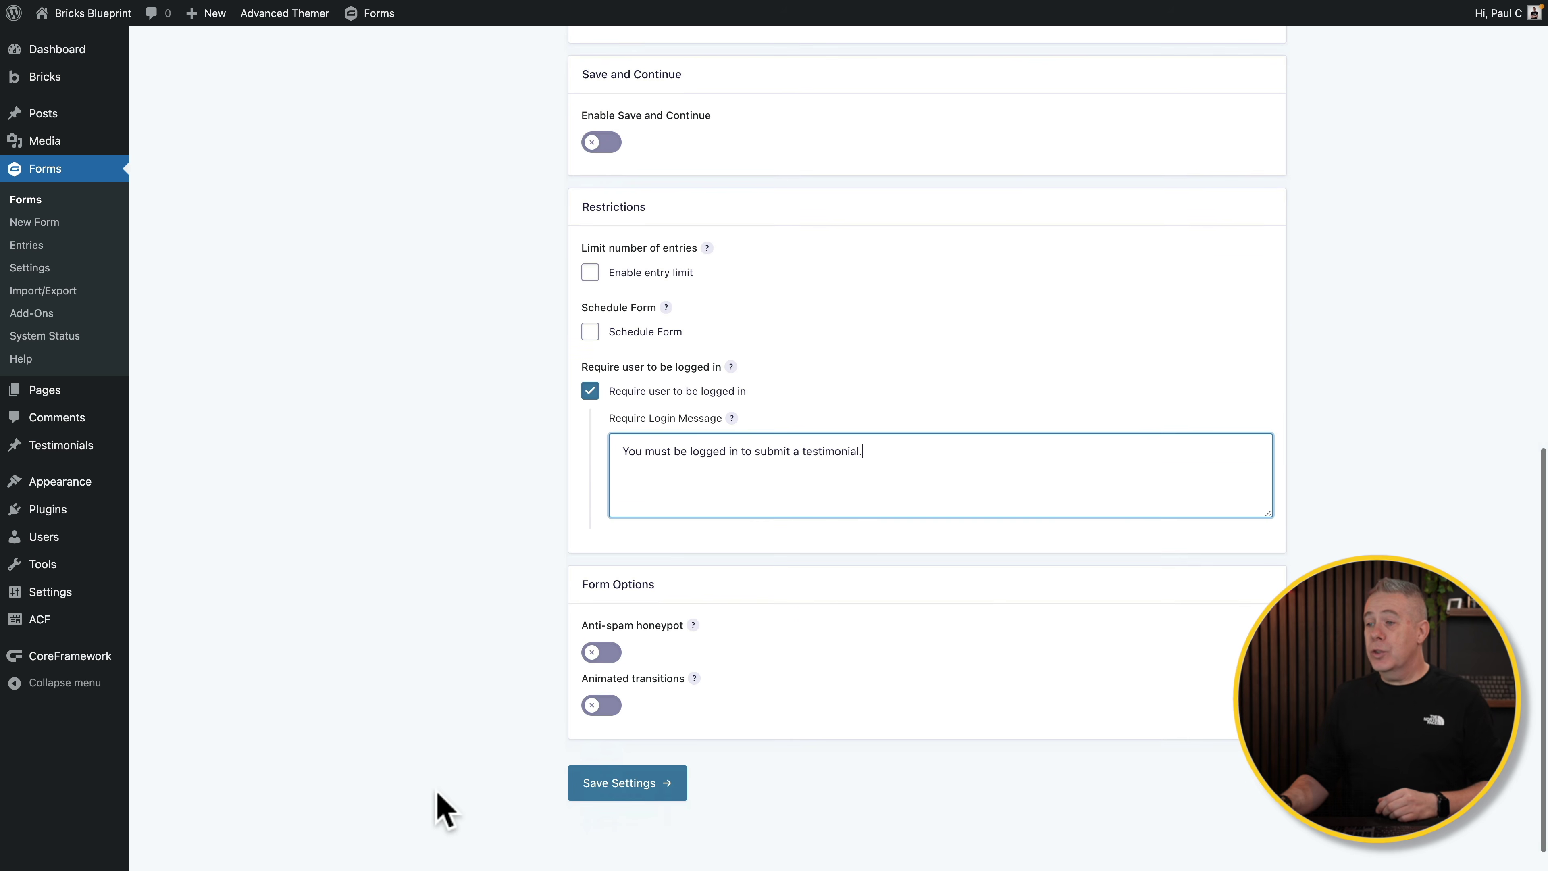
left_click(611, 652)
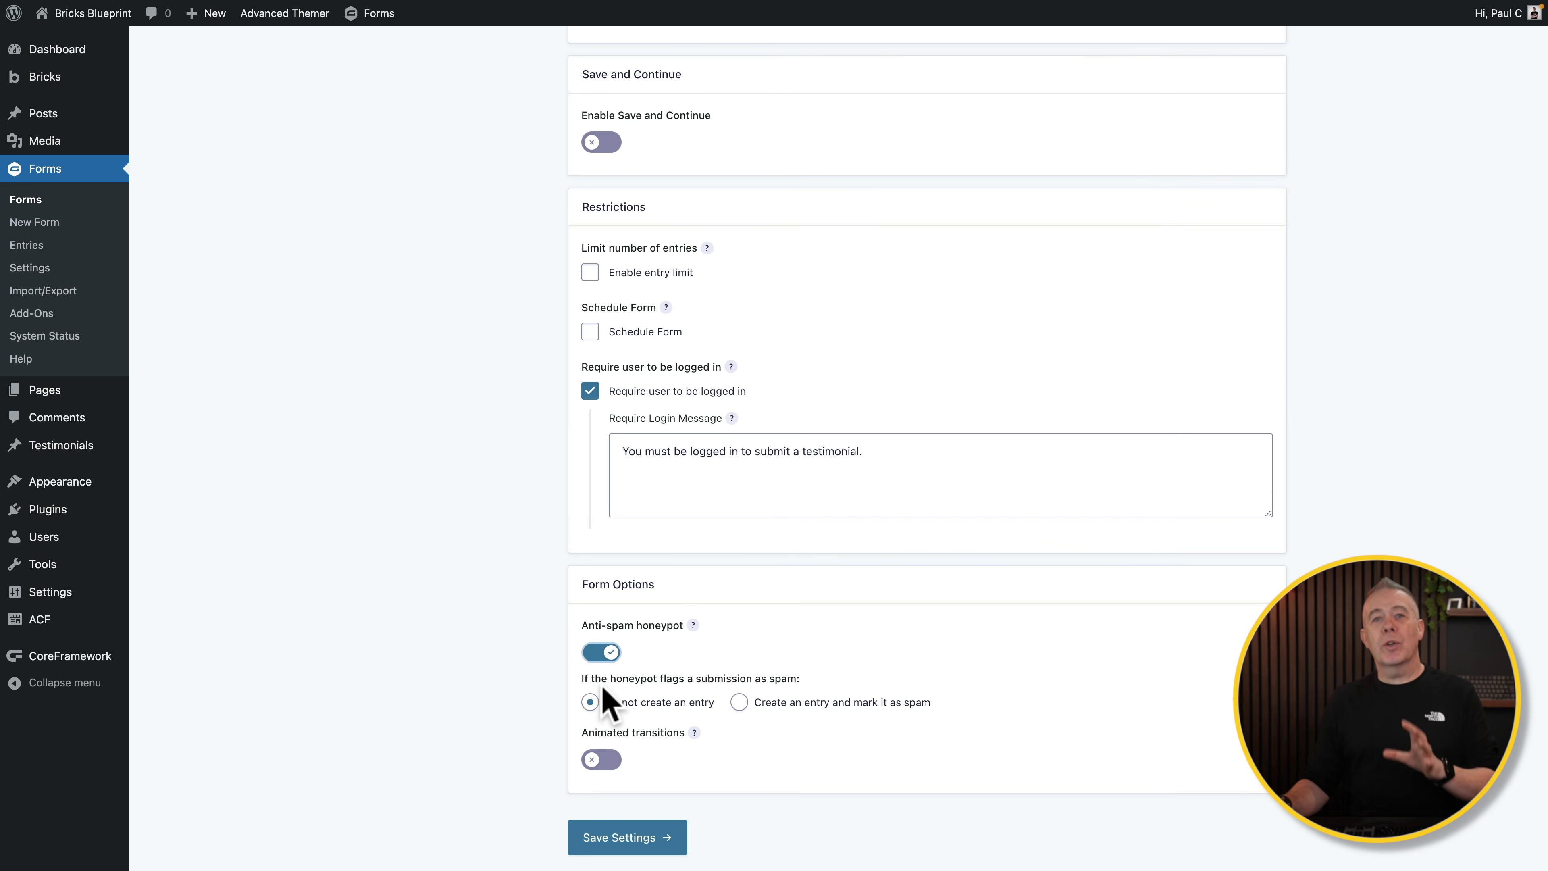
scroll(882, 681, "down", 2)
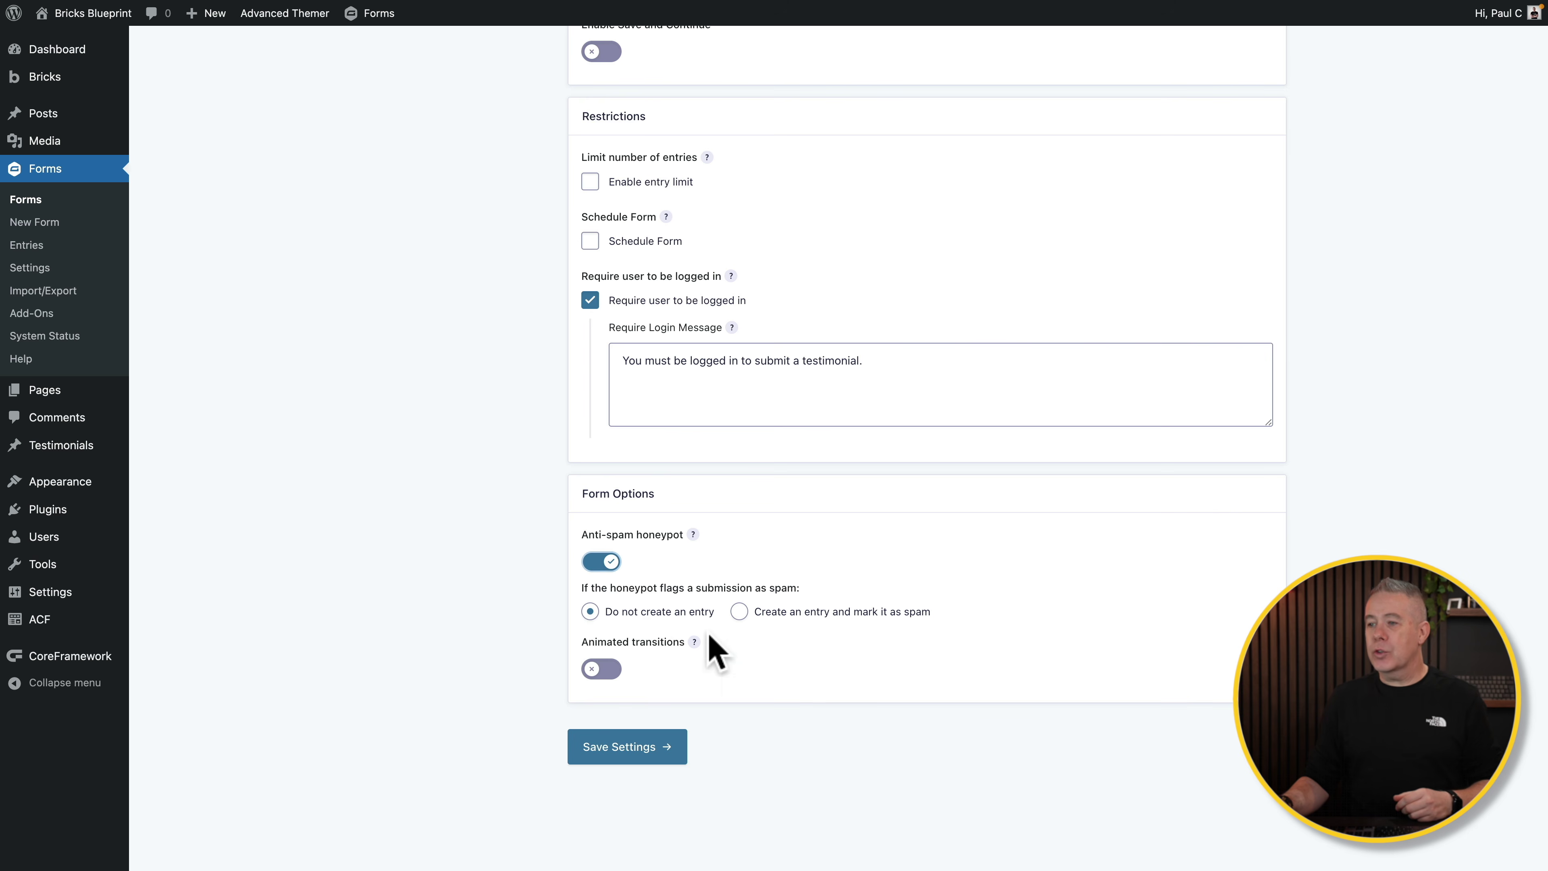
left_click(616, 757)
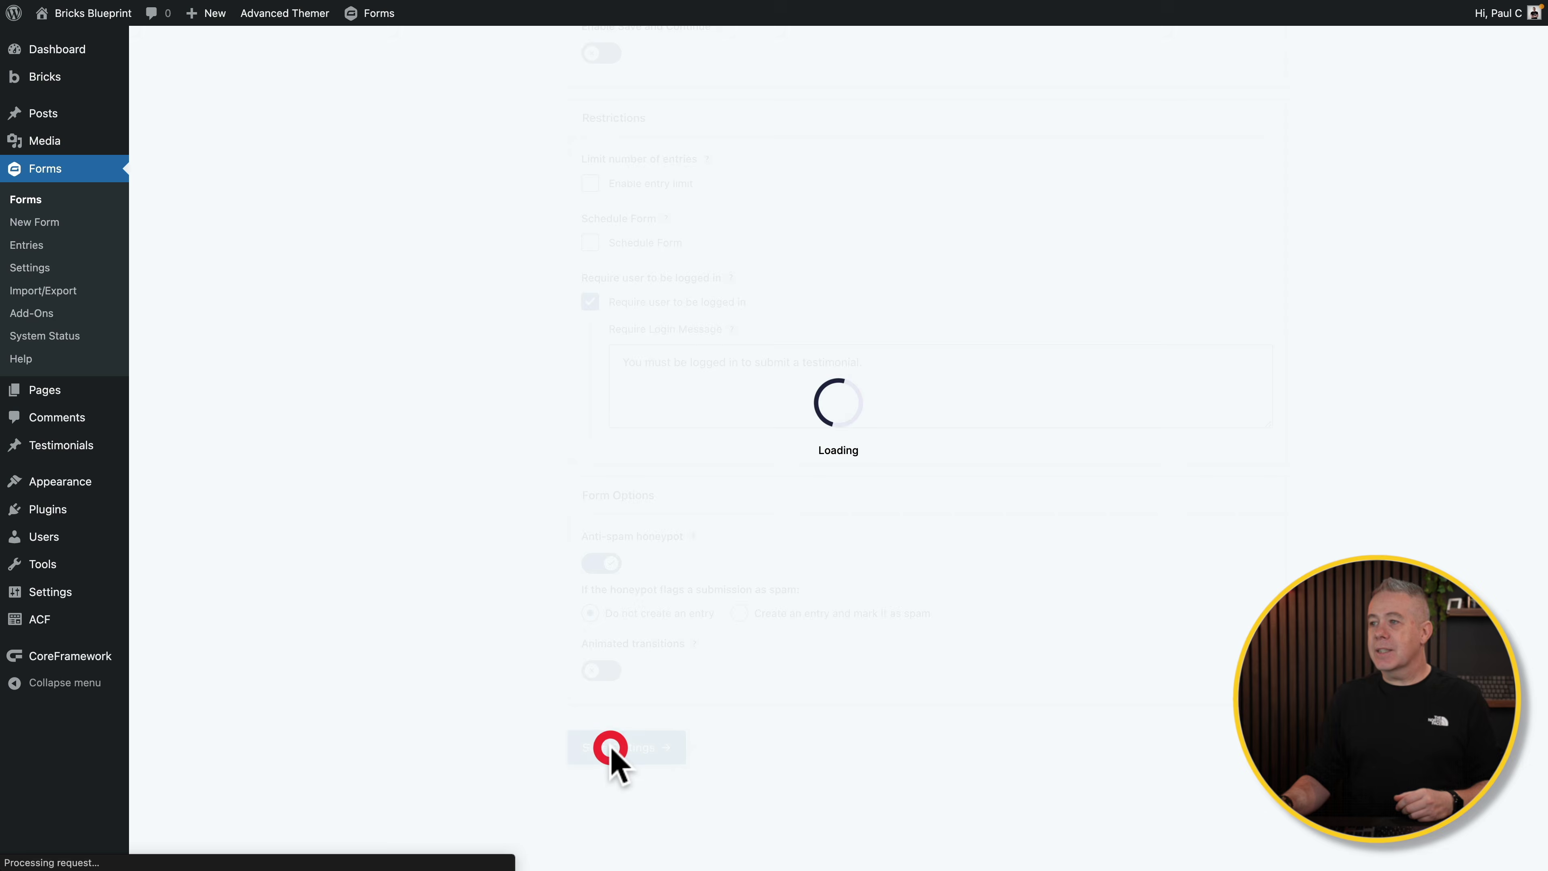
Step: Open the Default Confirmation and keep its type as Text after trying Page and Redirect
left_click(467, 244)
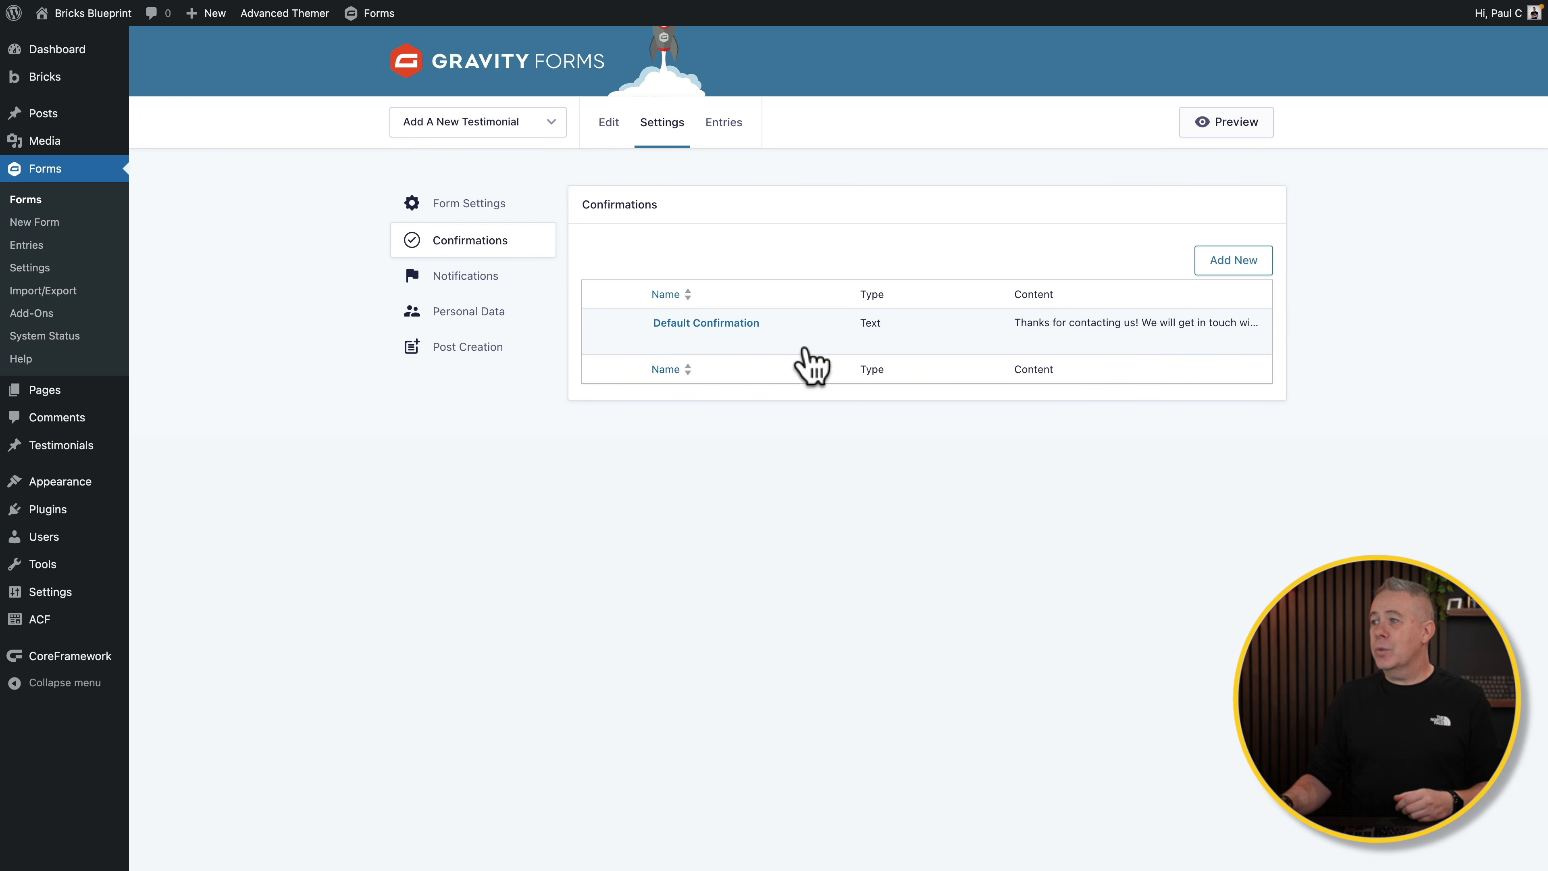
left_click(693, 325)
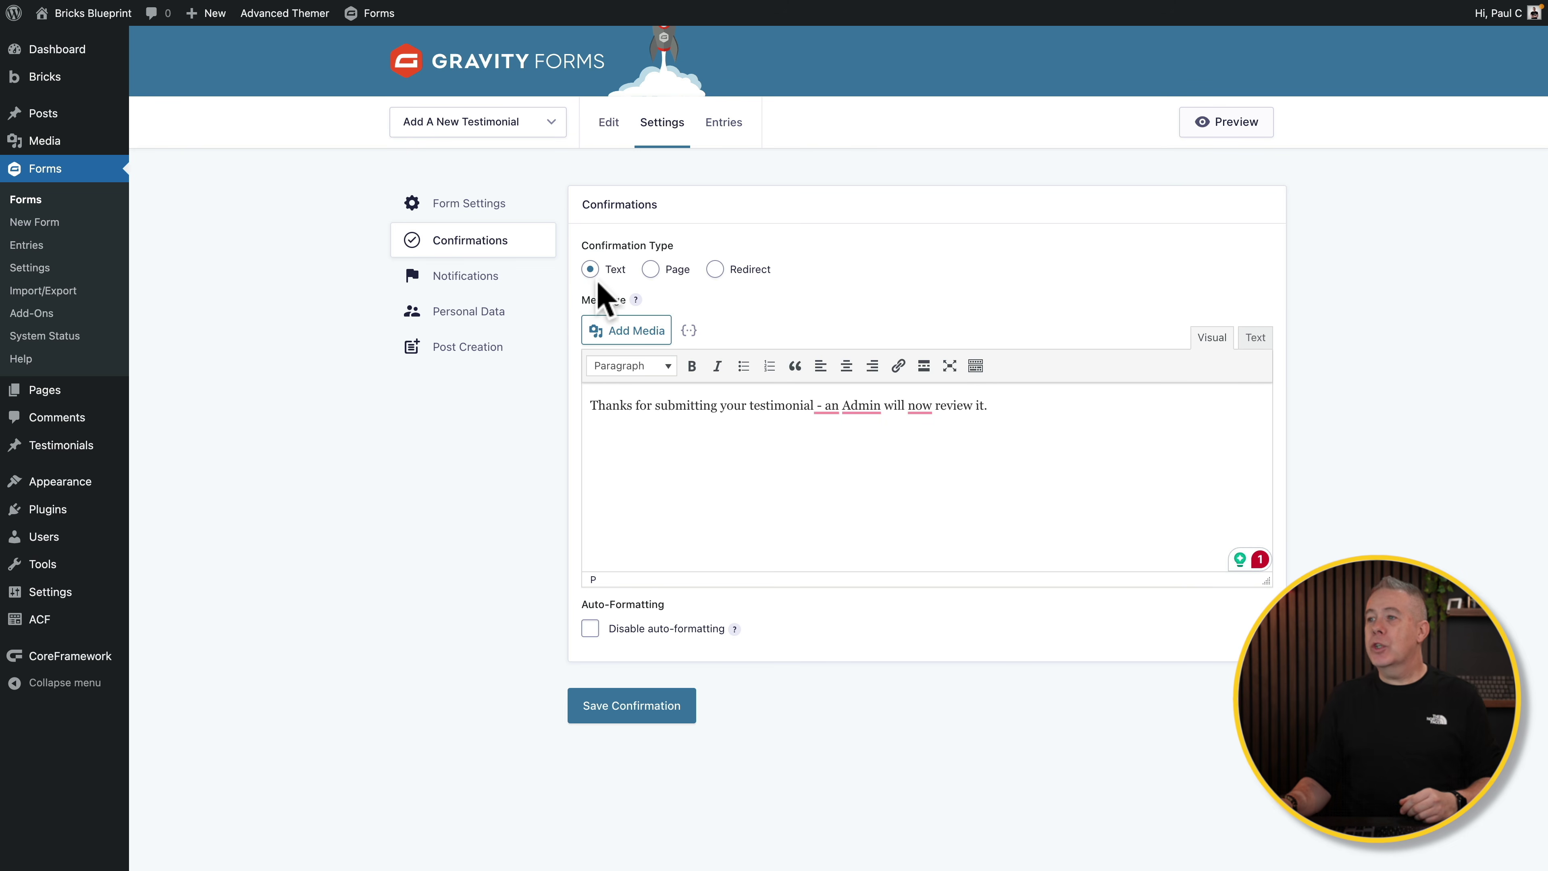
left_click(651, 270)
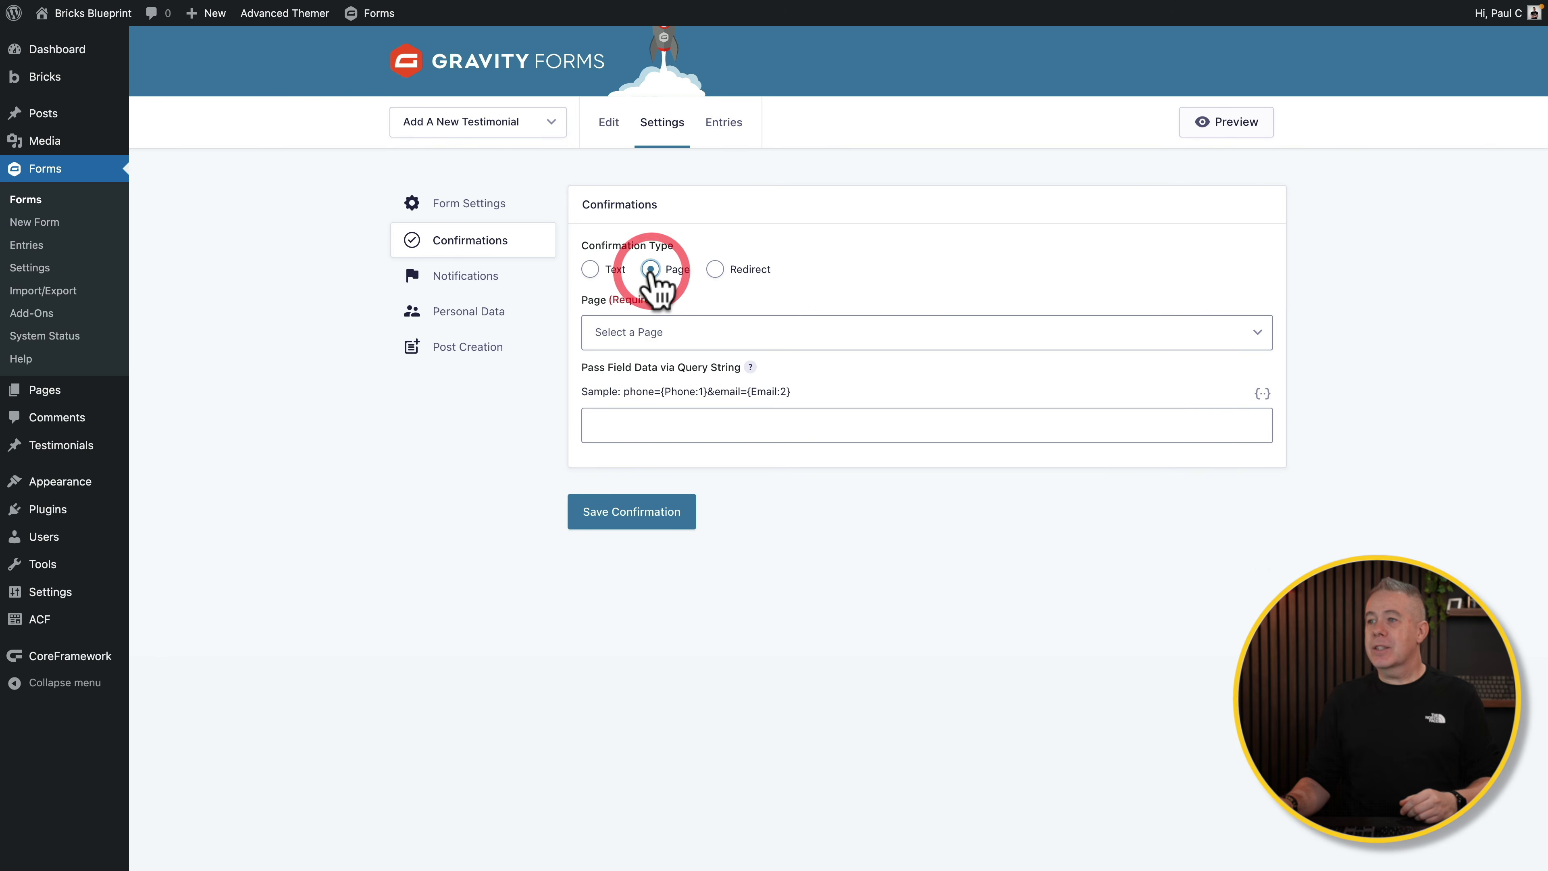
left_click(682, 339)
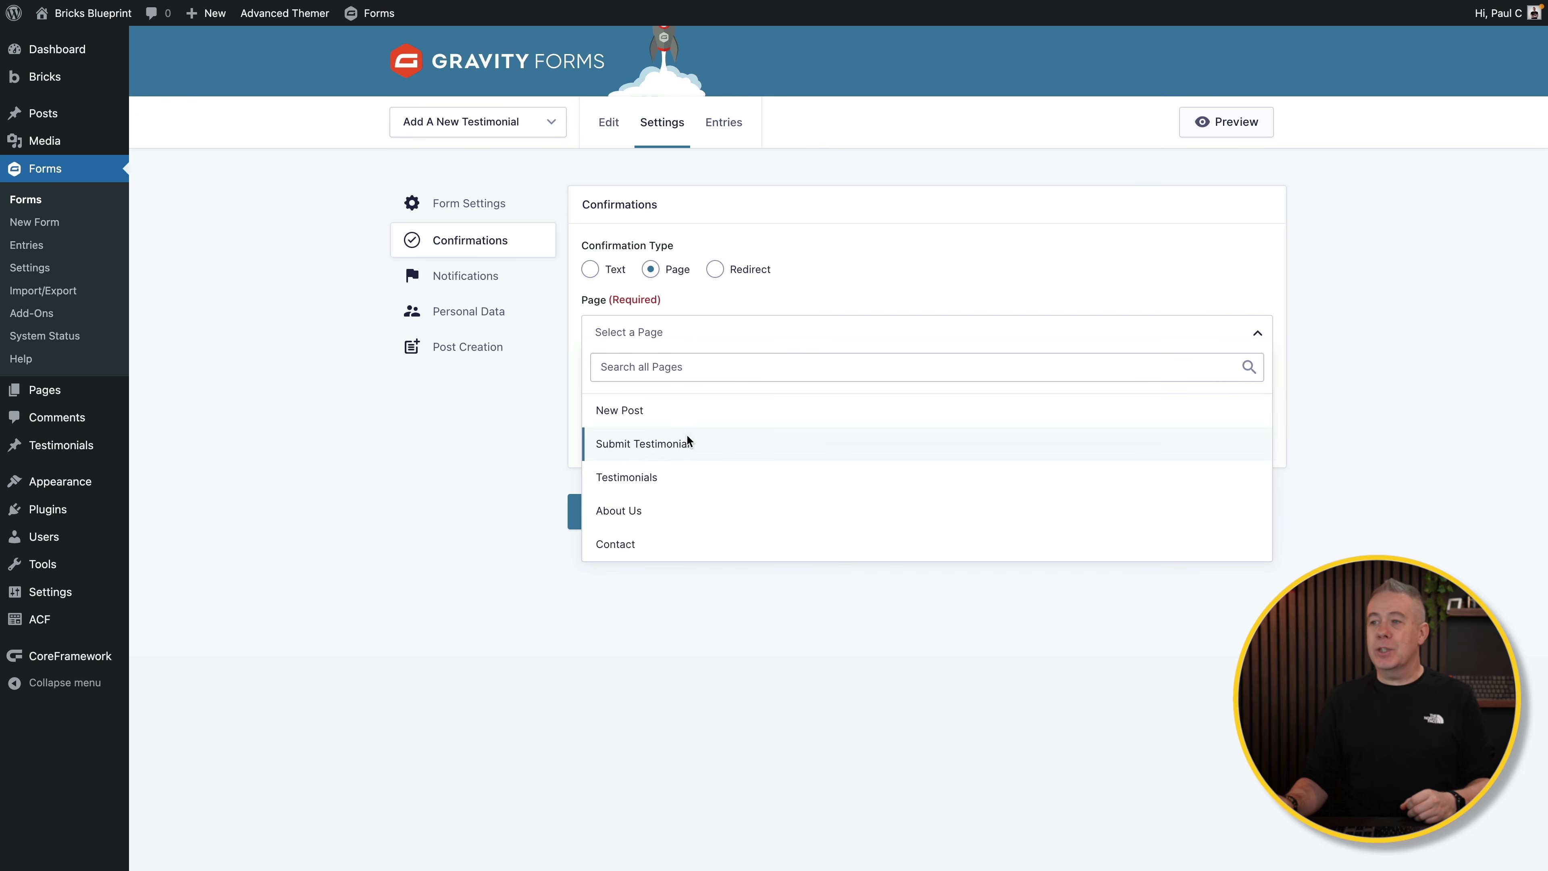
left_click(477, 460)
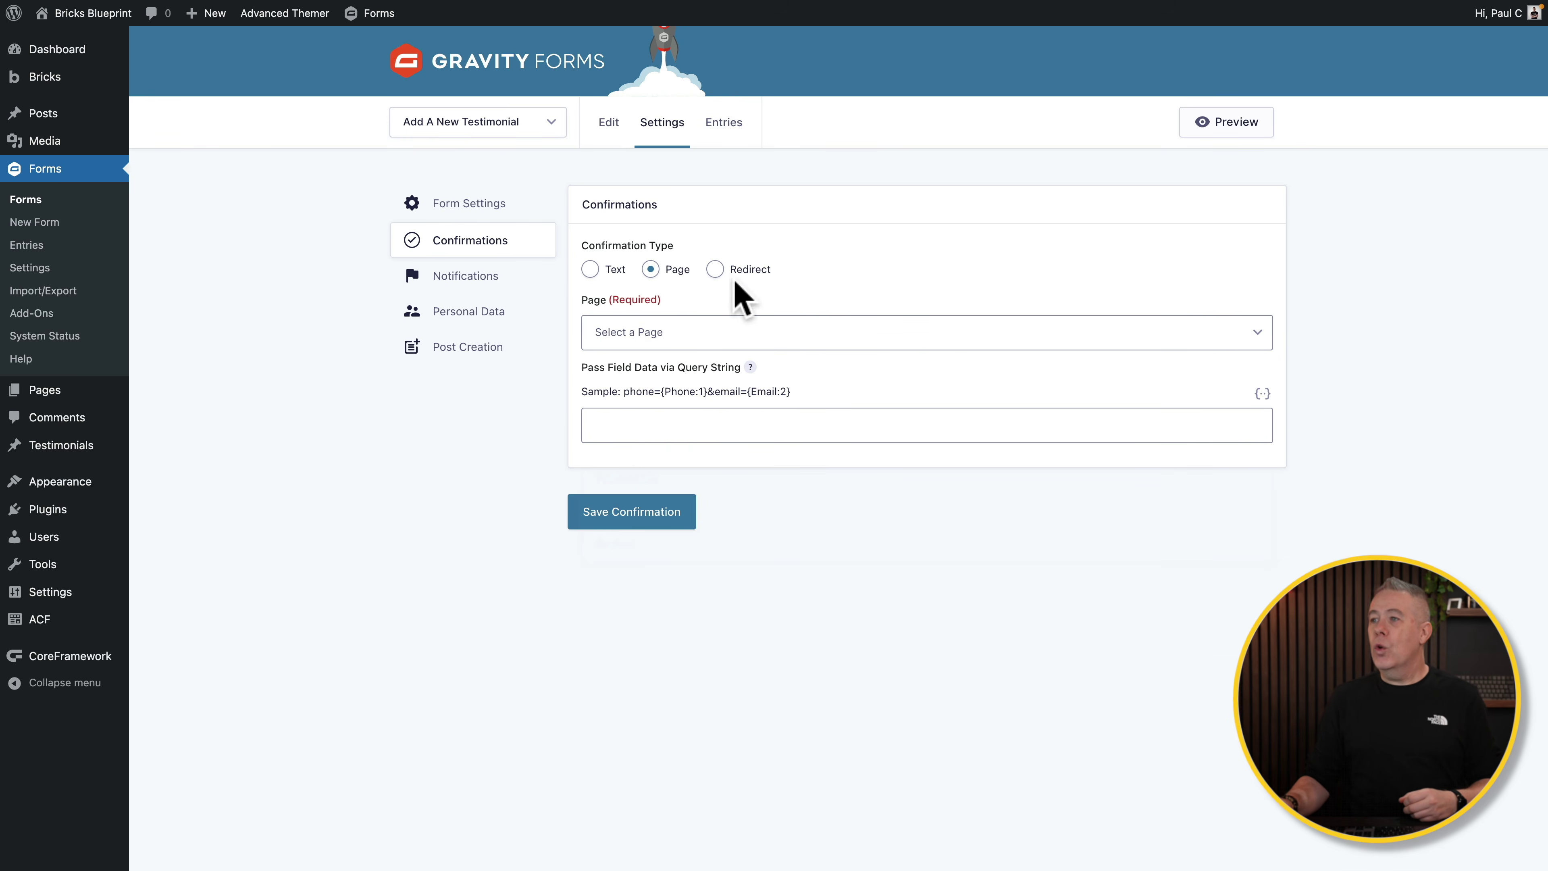
left_click(715, 269)
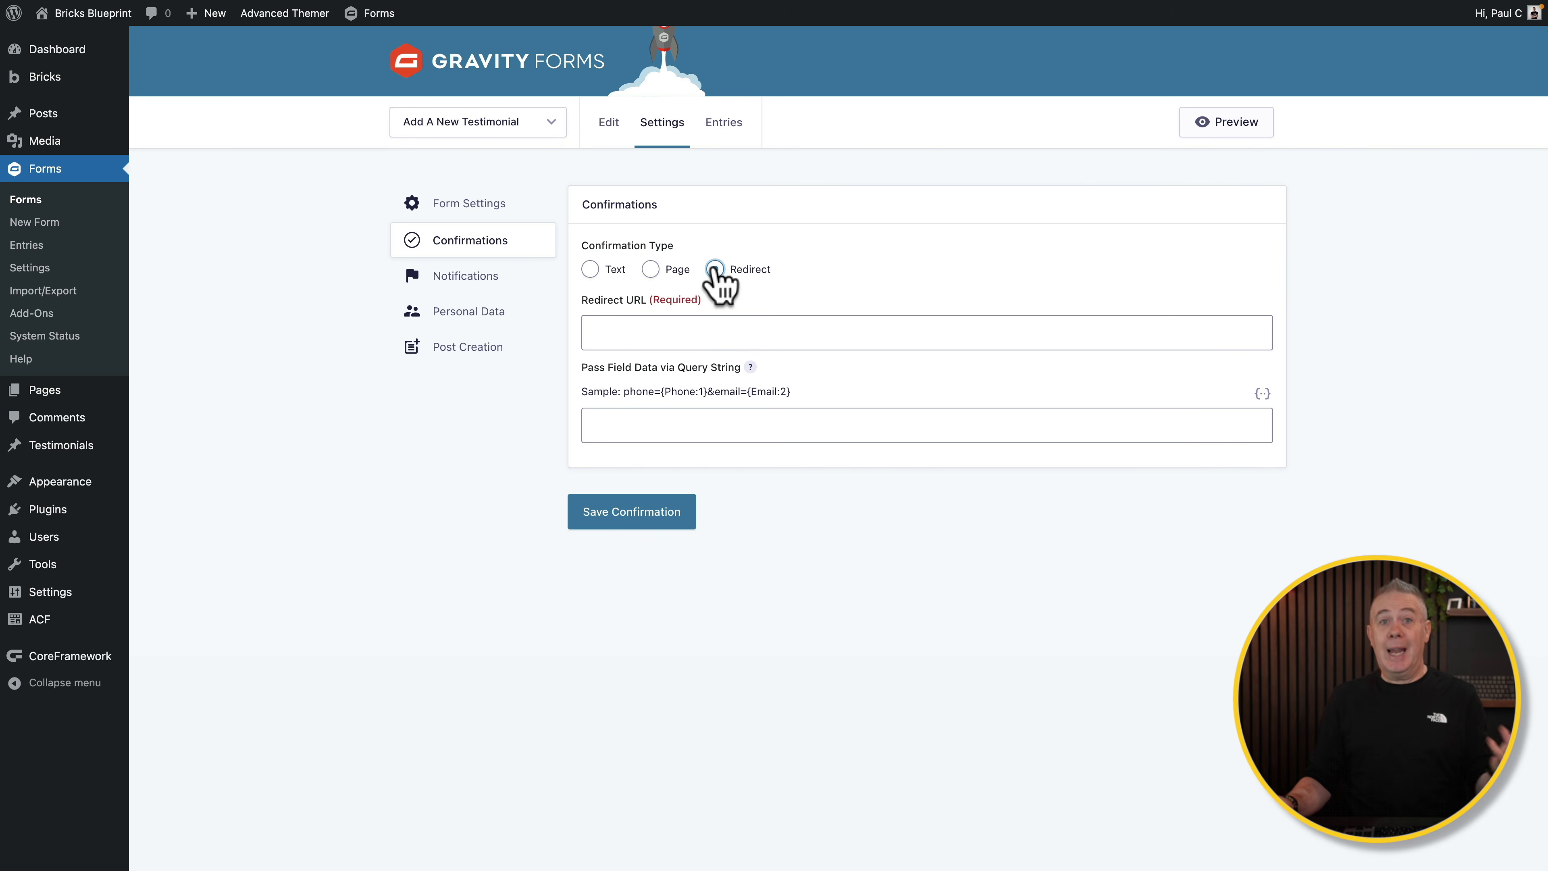
left_click(590, 269)
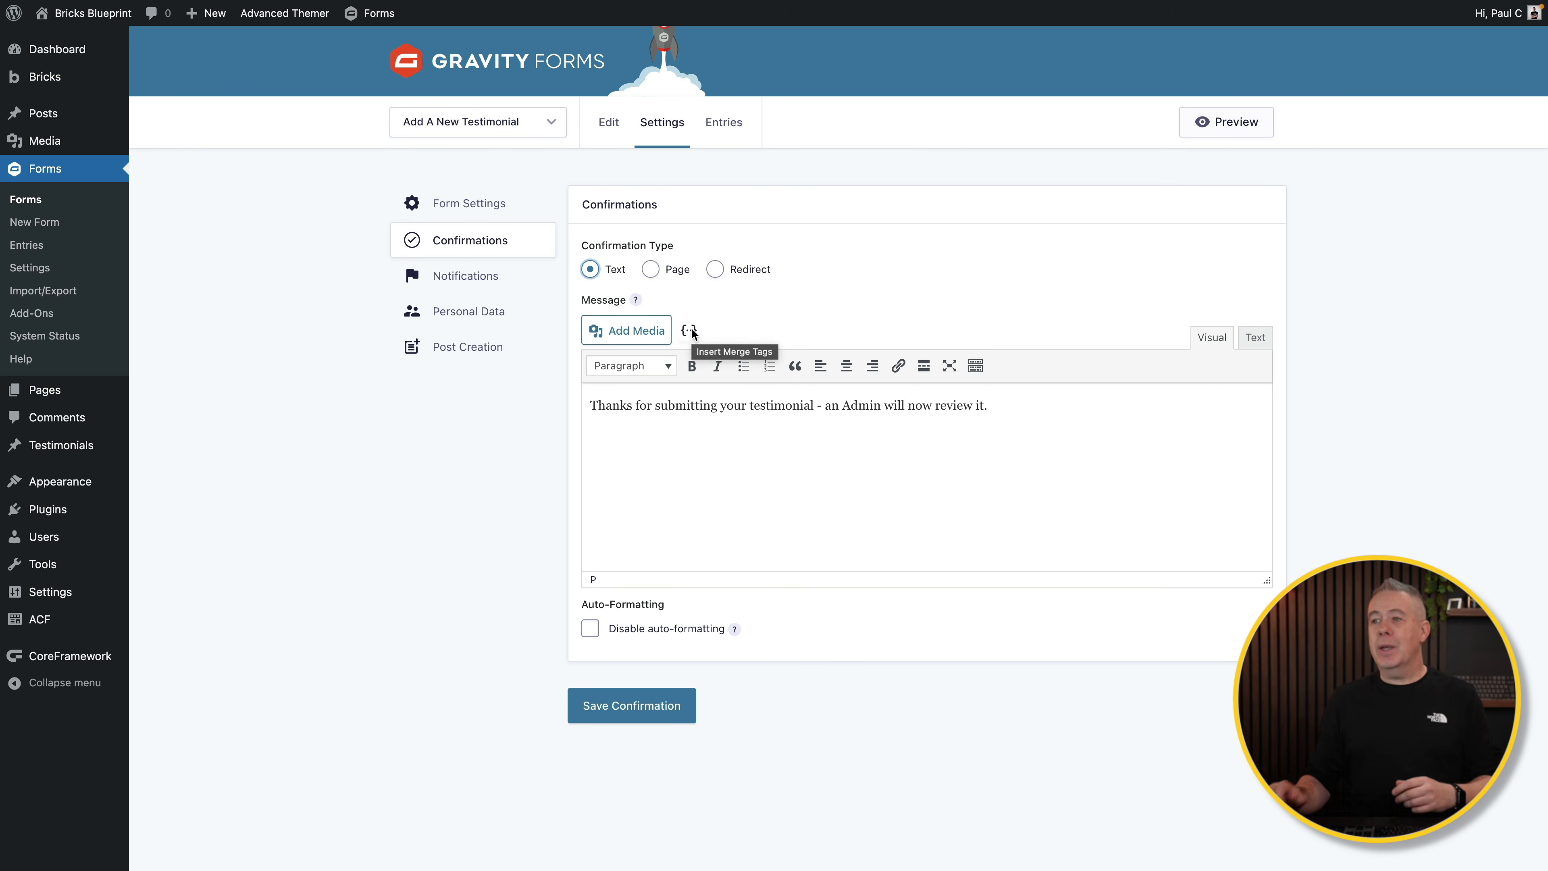
Step: Insert the Author Name merge tag plus a comma after 'Thanks' and save the confirmation
left_click(636, 404)
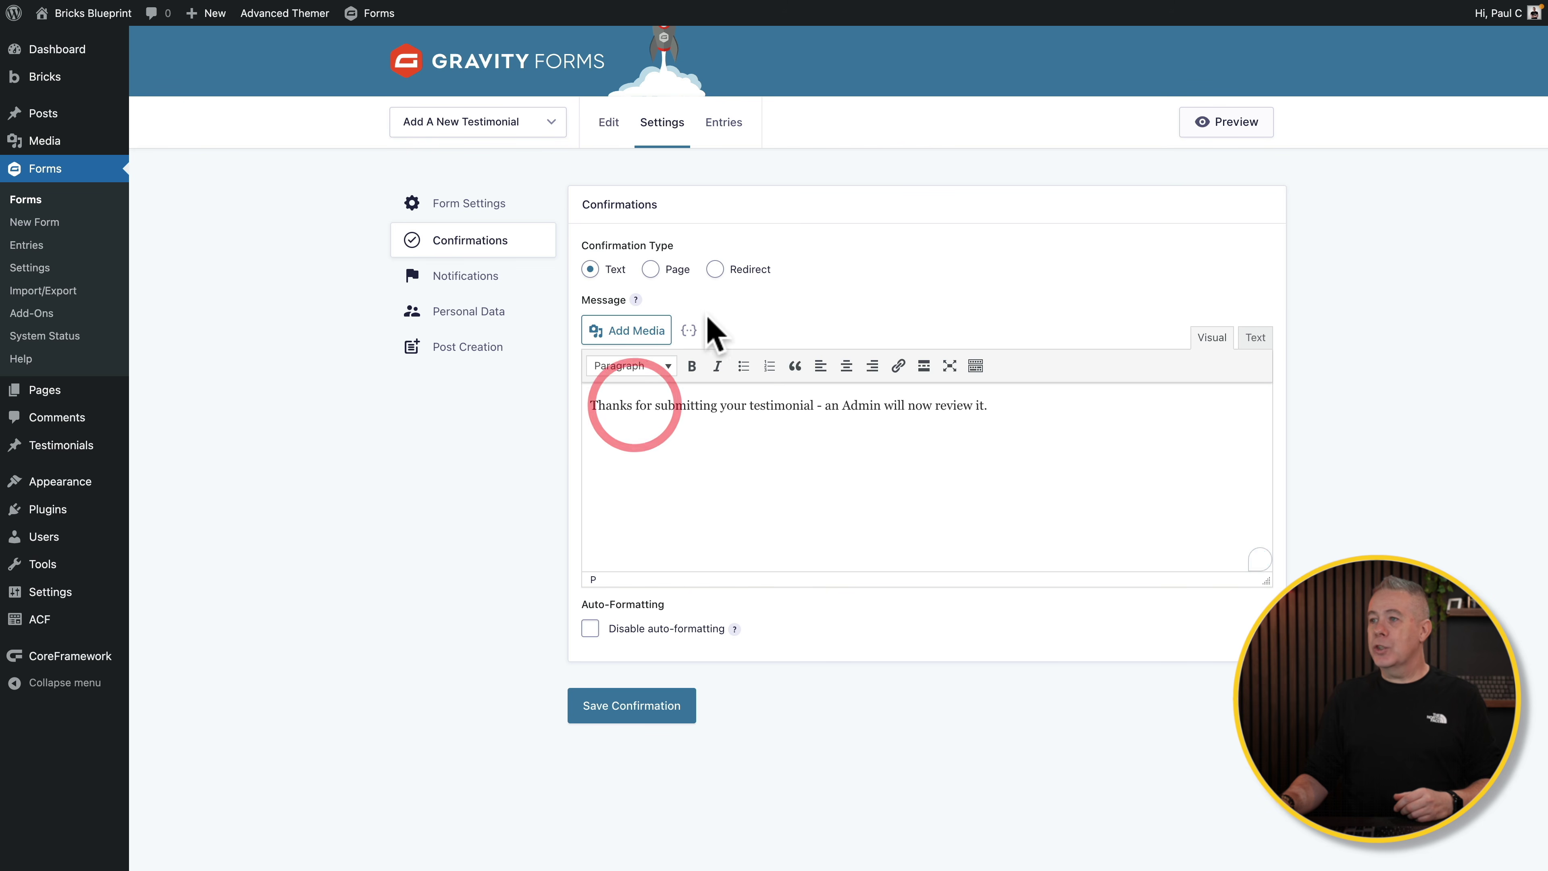
left_click(689, 331)
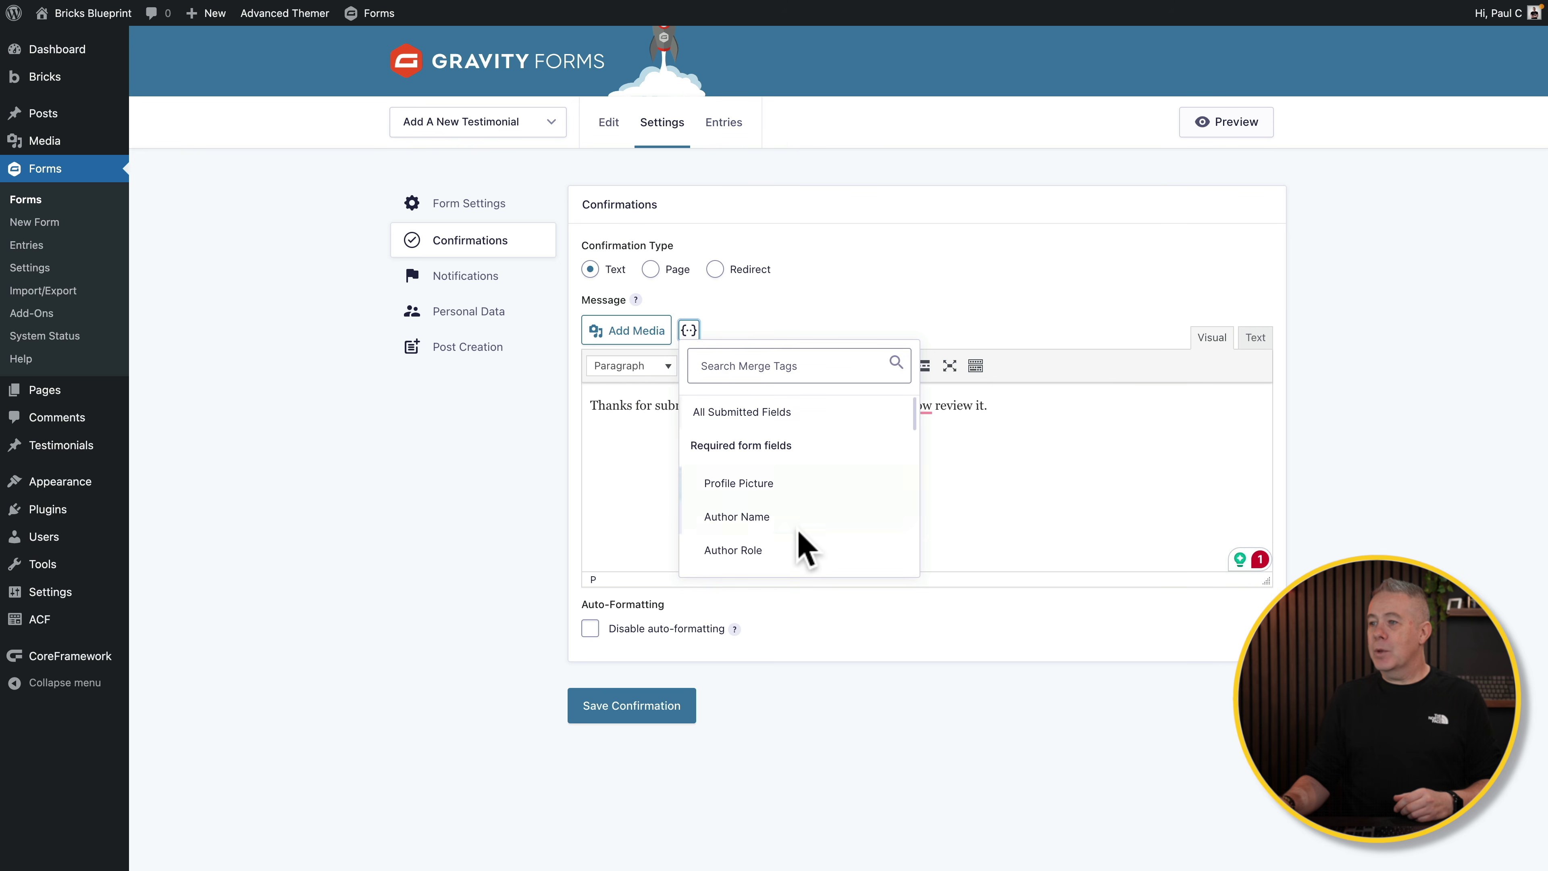
left_click(770, 519)
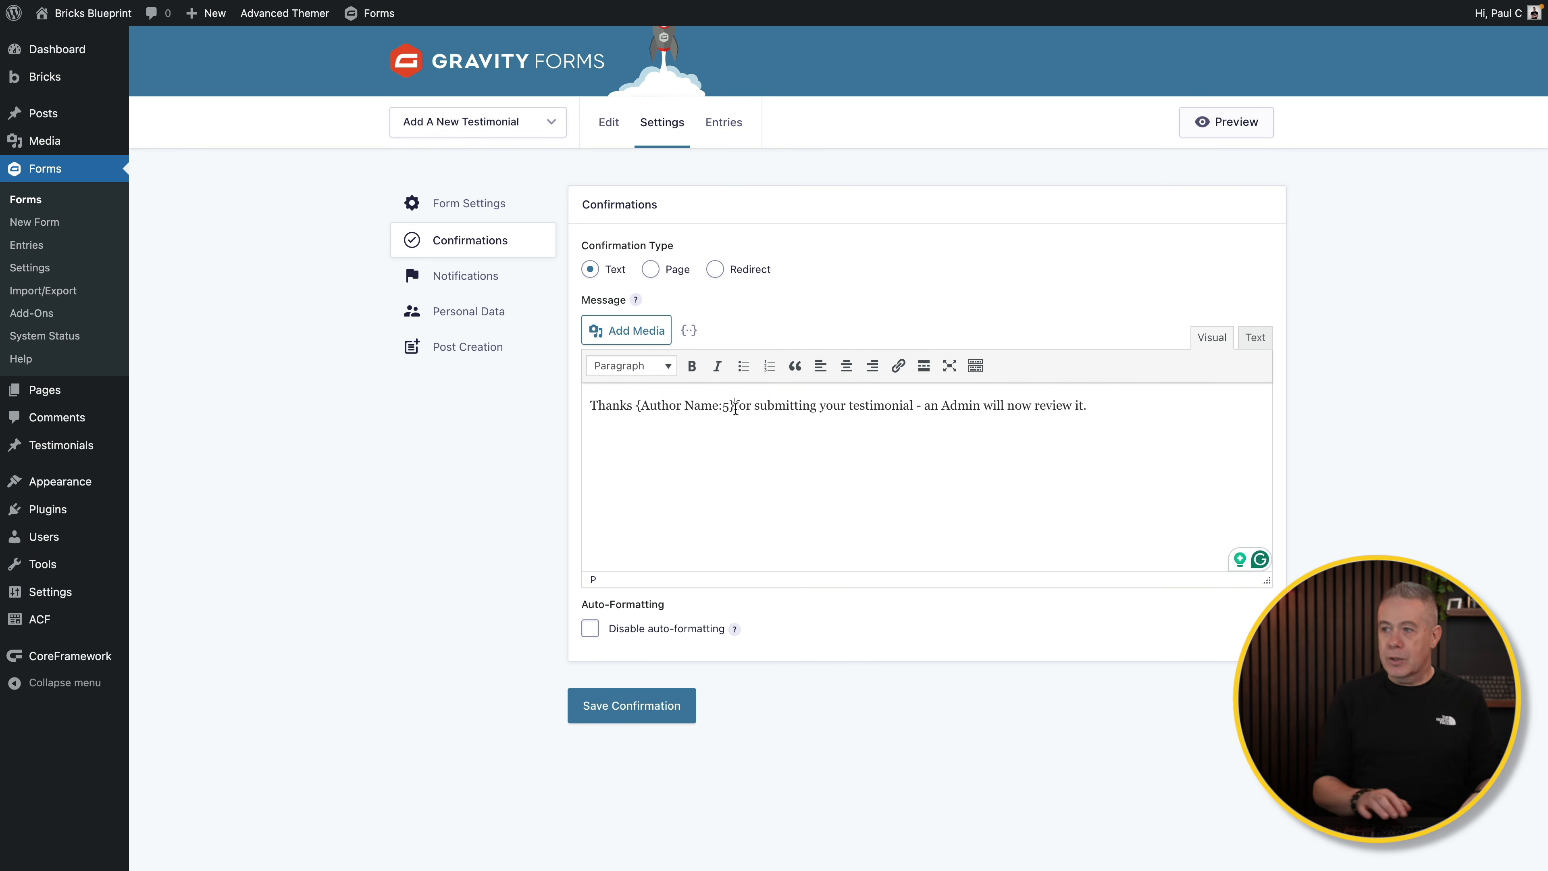
type(",")
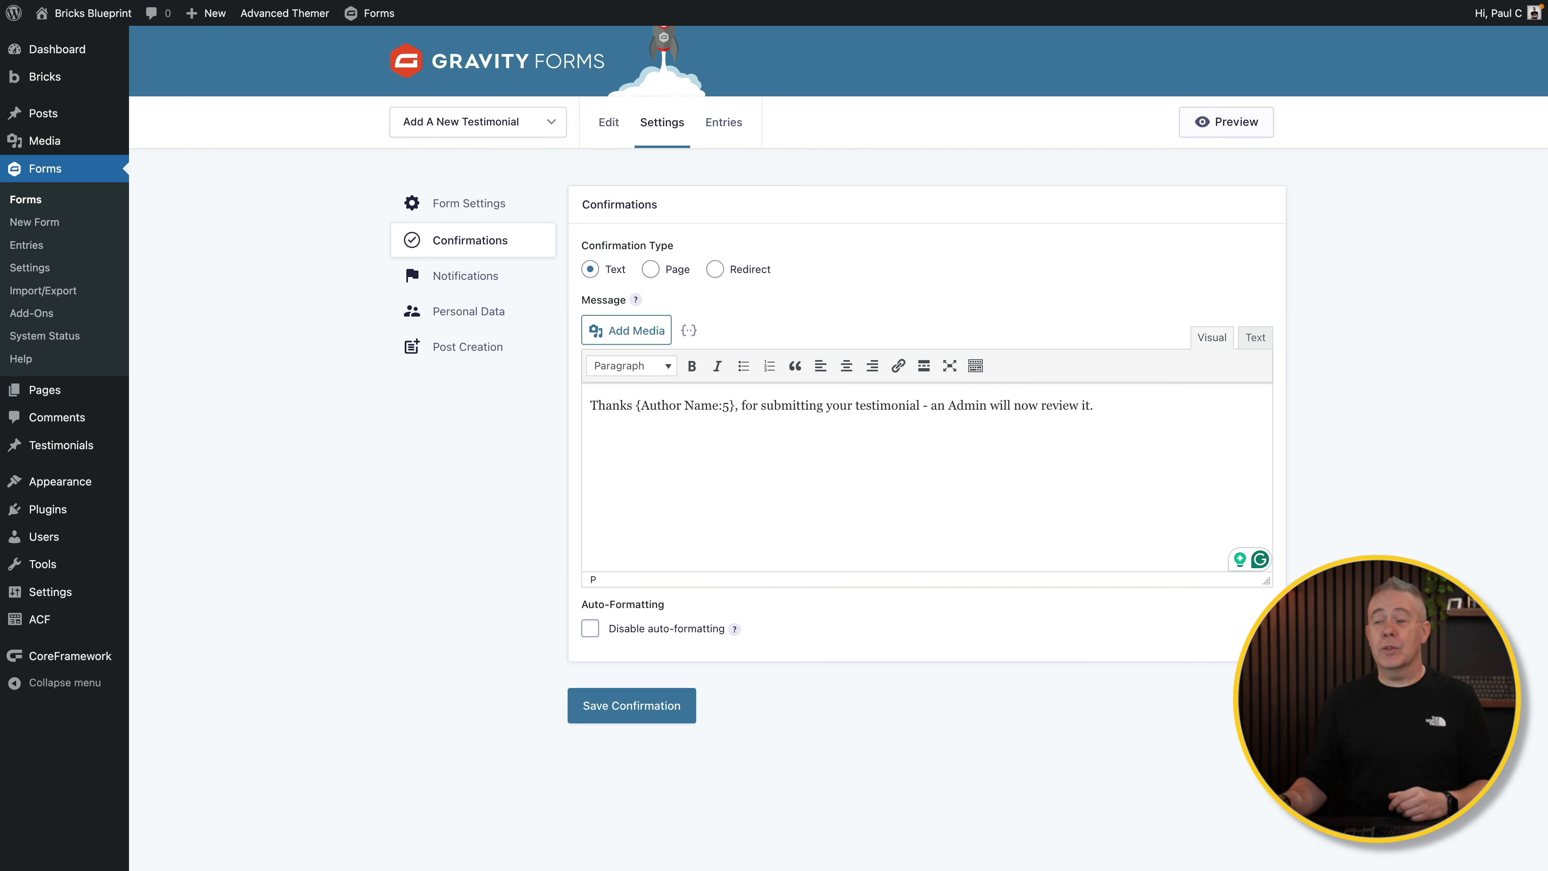
left_click(646, 717)
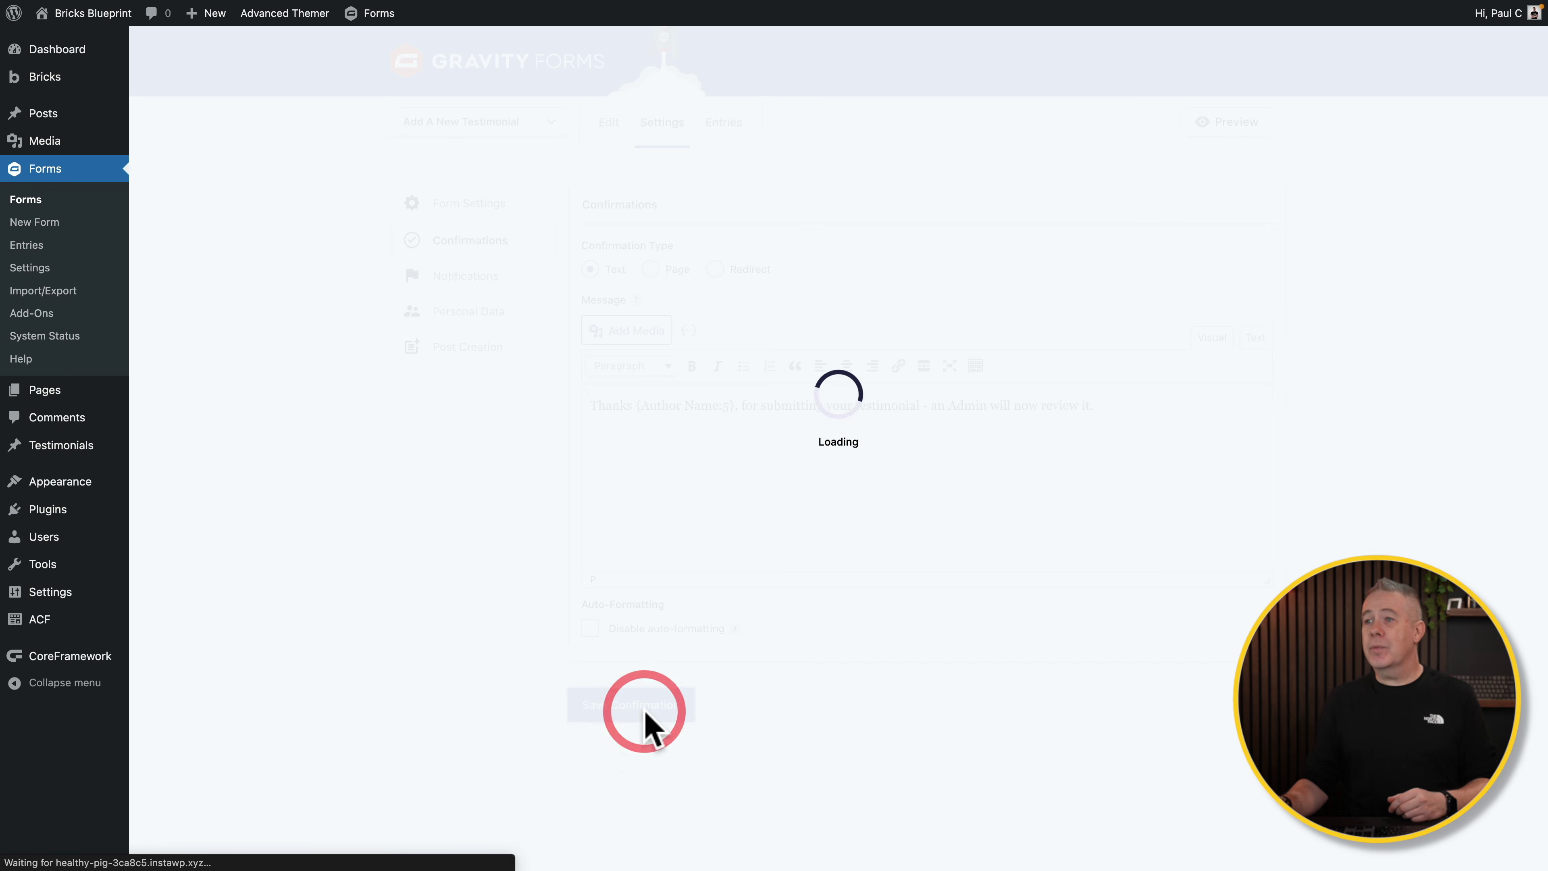
Step: Open the Admin Notification and review its From Name merge tags without inserting any
left_click(460, 277)
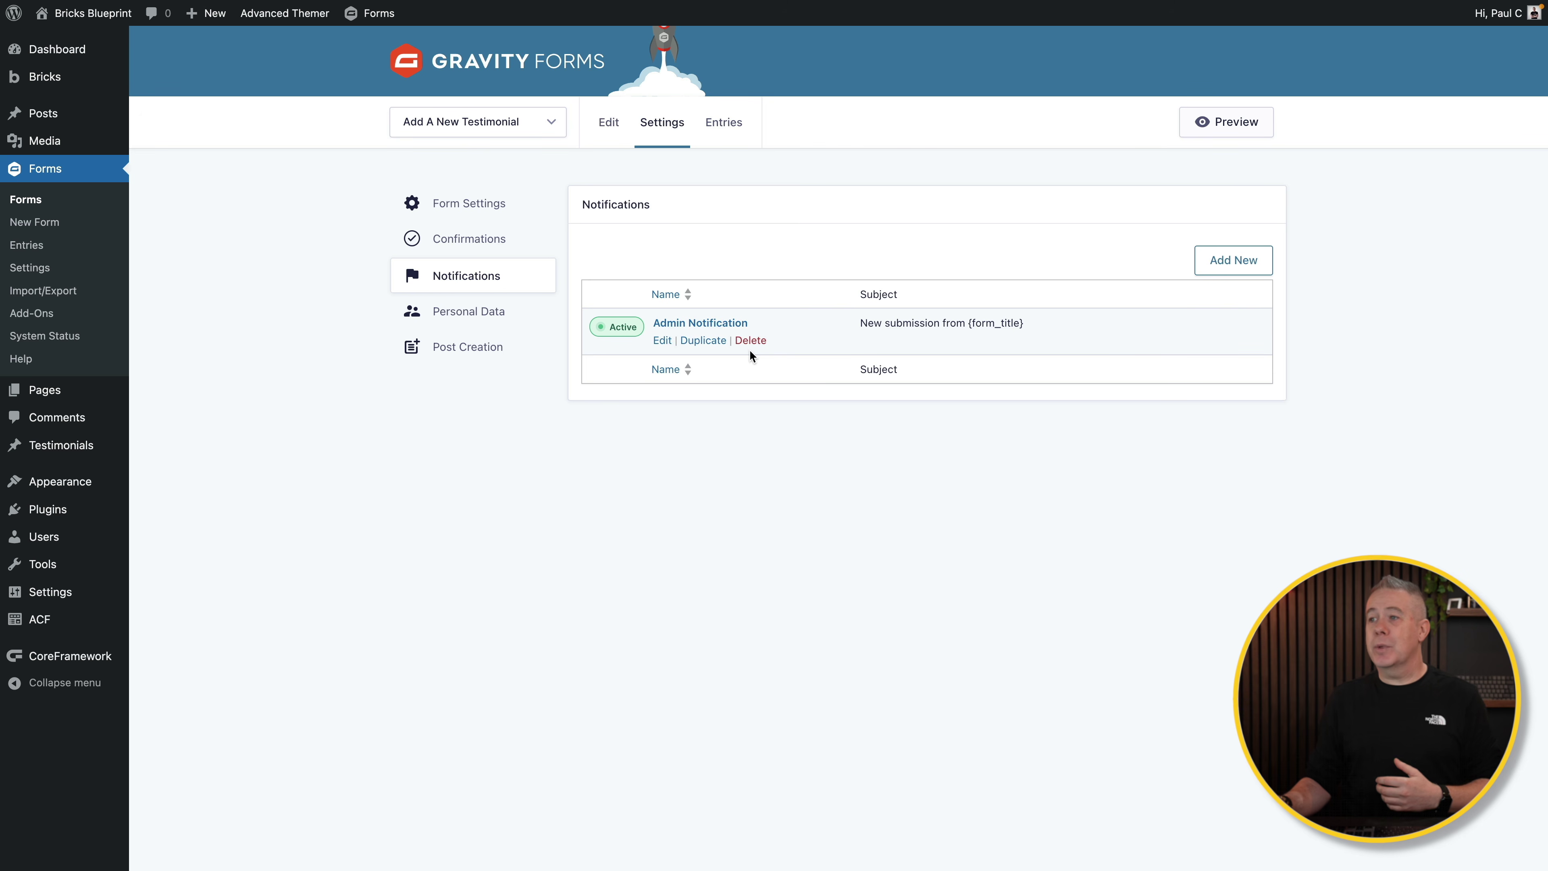
left_click(682, 325)
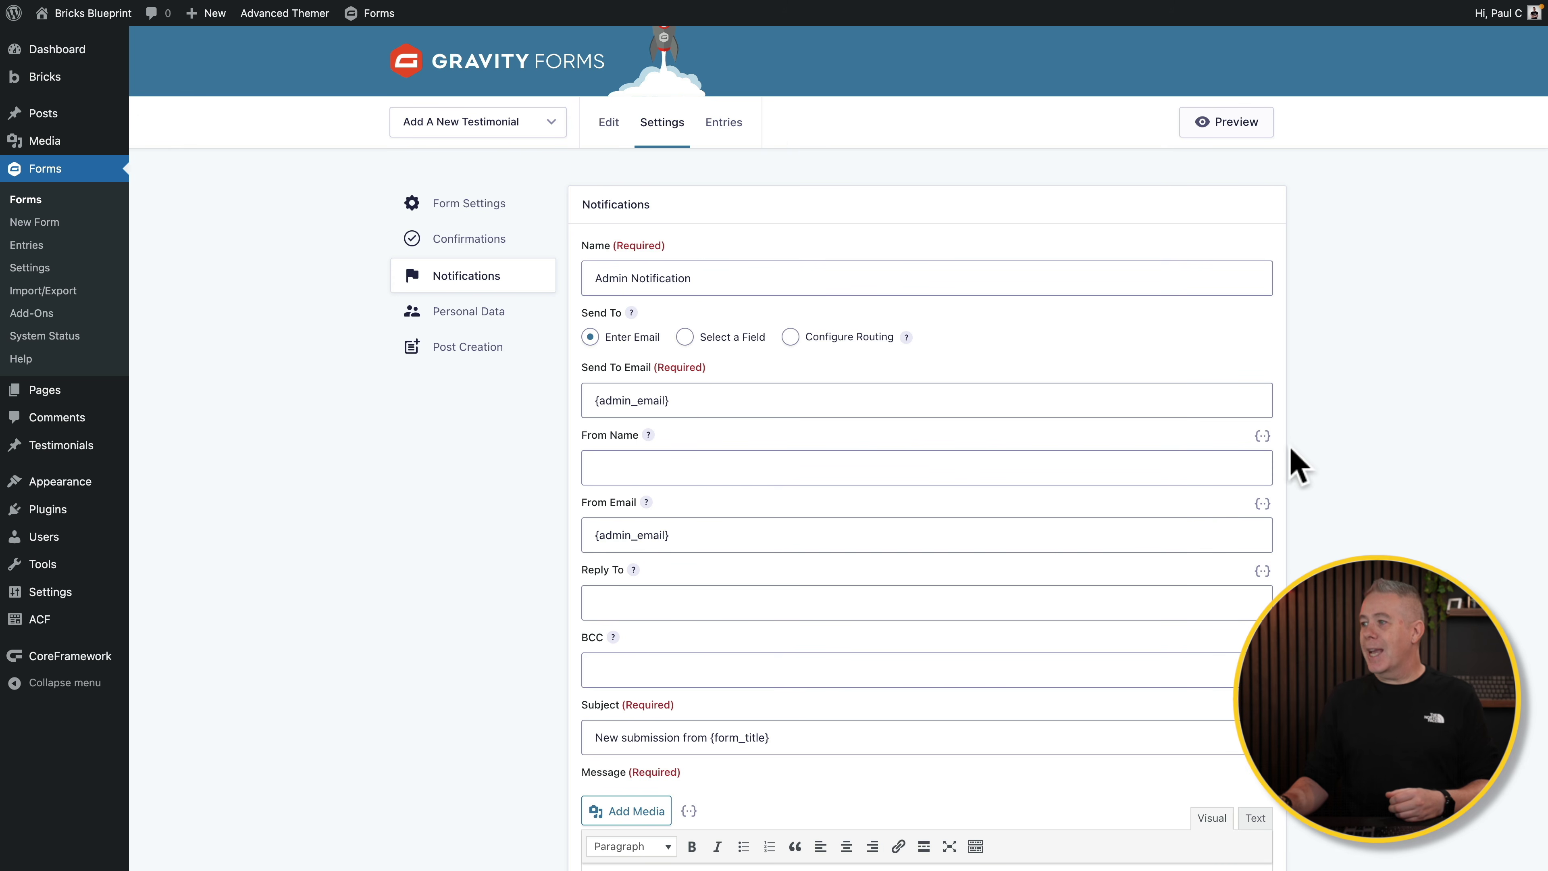
left_click(1263, 436)
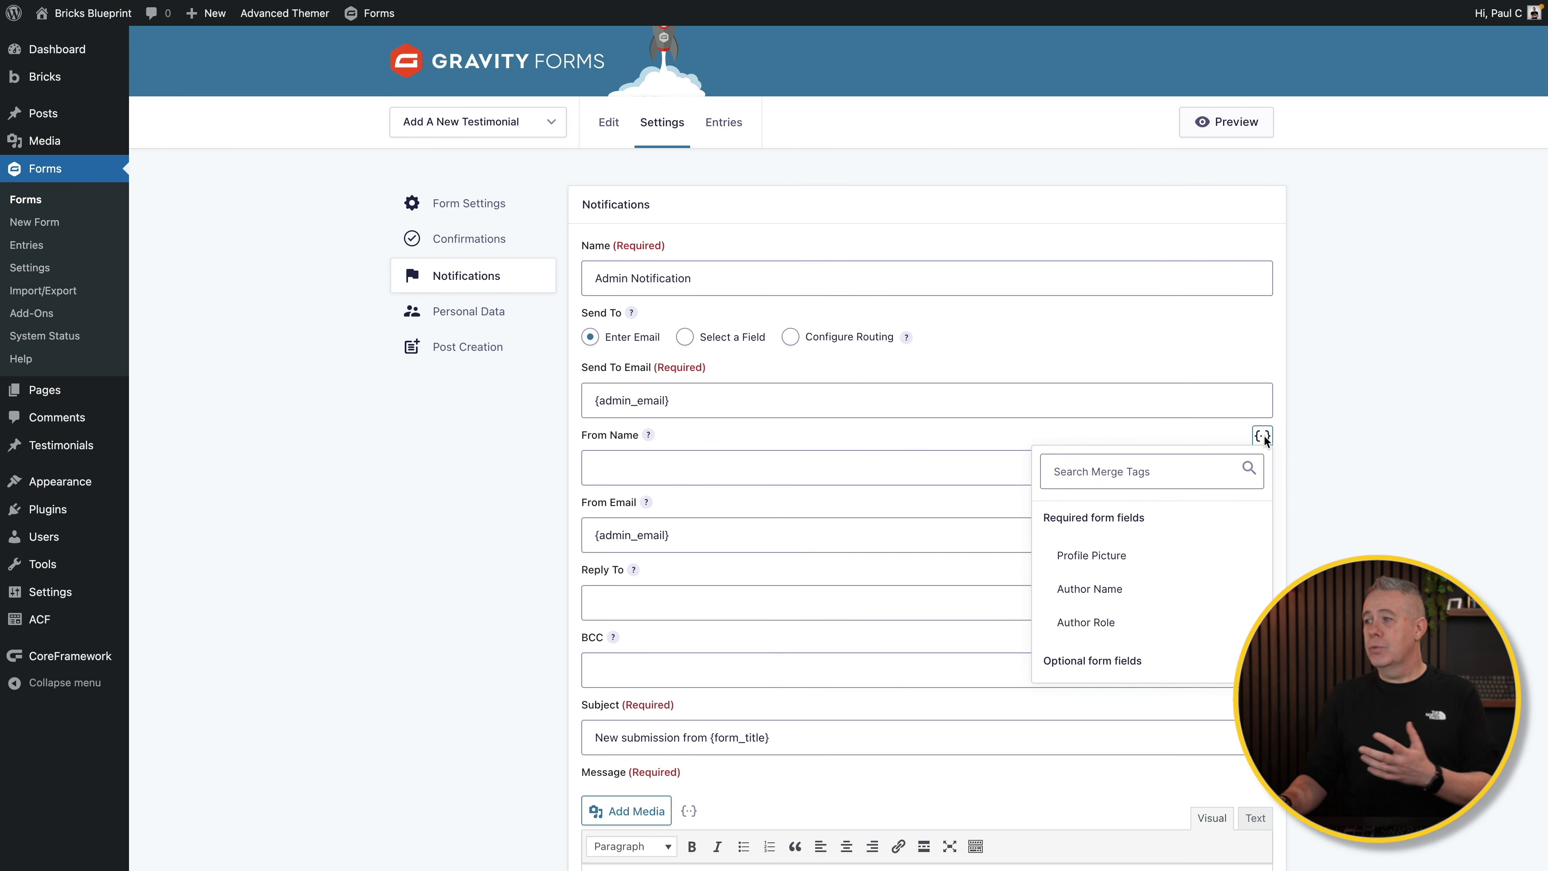
left_click(1007, 433)
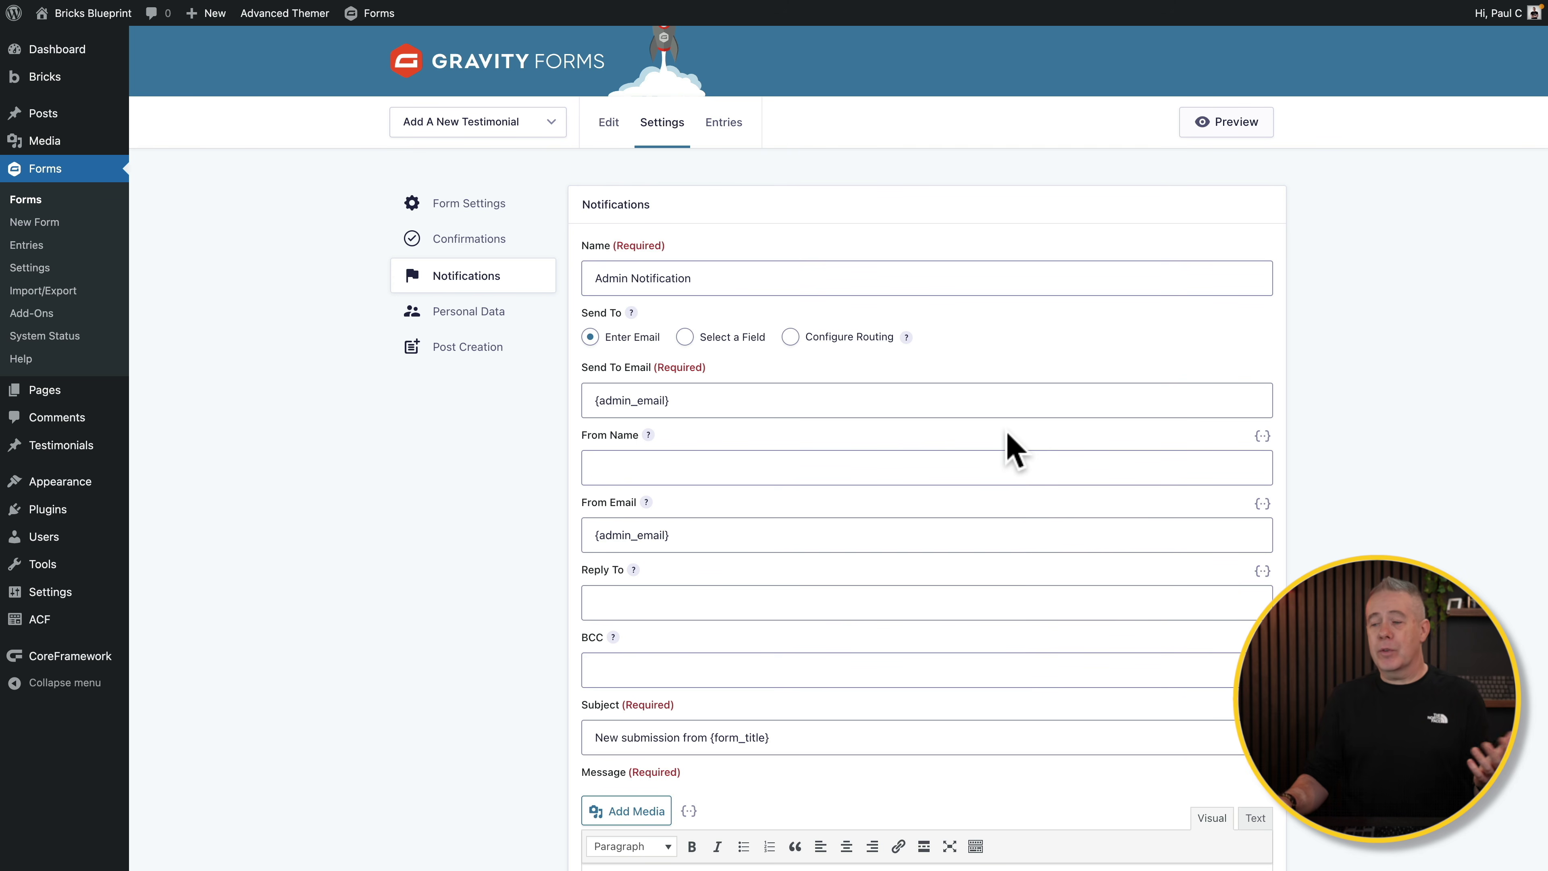
scroll(1003, 513, "down", 7)
scroll(1003, 512, "down", 2)
scroll(1003, 512, "up", 8)
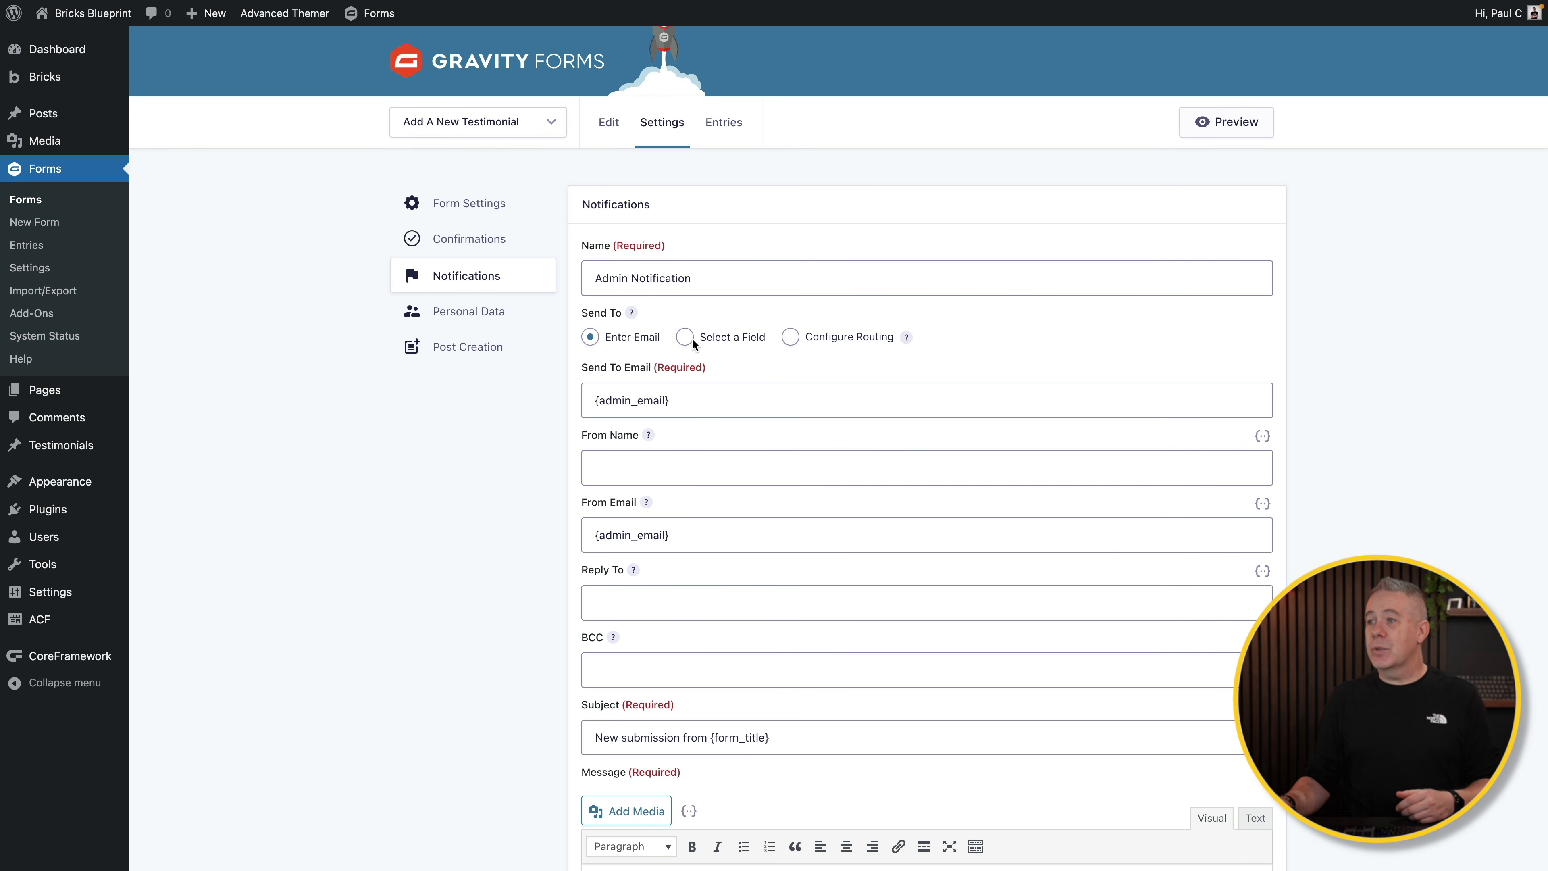
Step: Keep Send To as Enter Email ({admin_email}) instead of Configure Routing, moving on to Personal Data settings
left_click(790, 342)
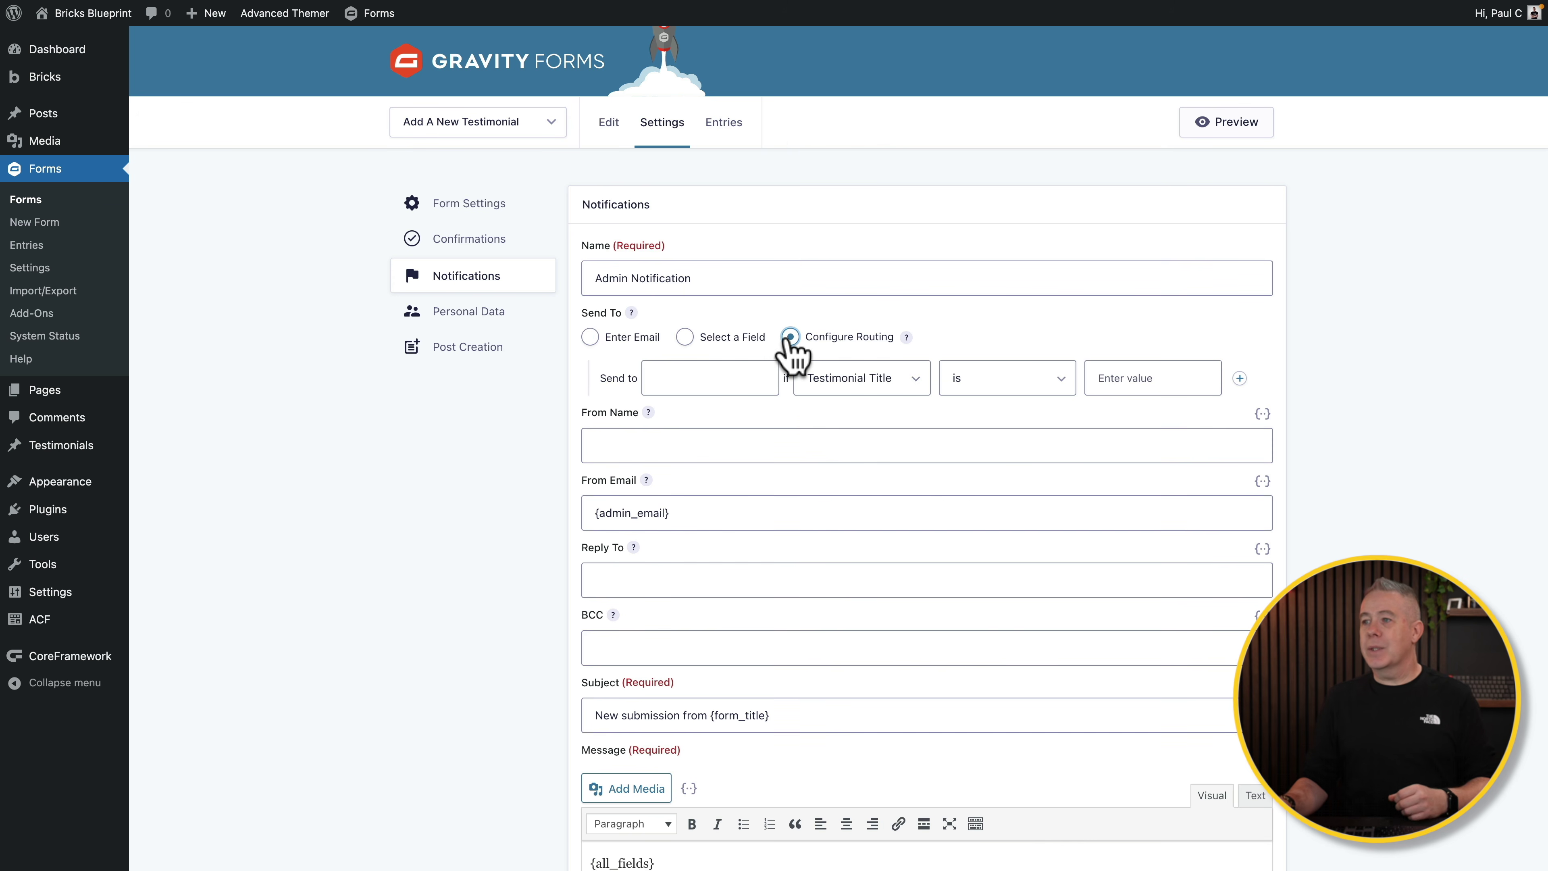
left_click(694, 382)
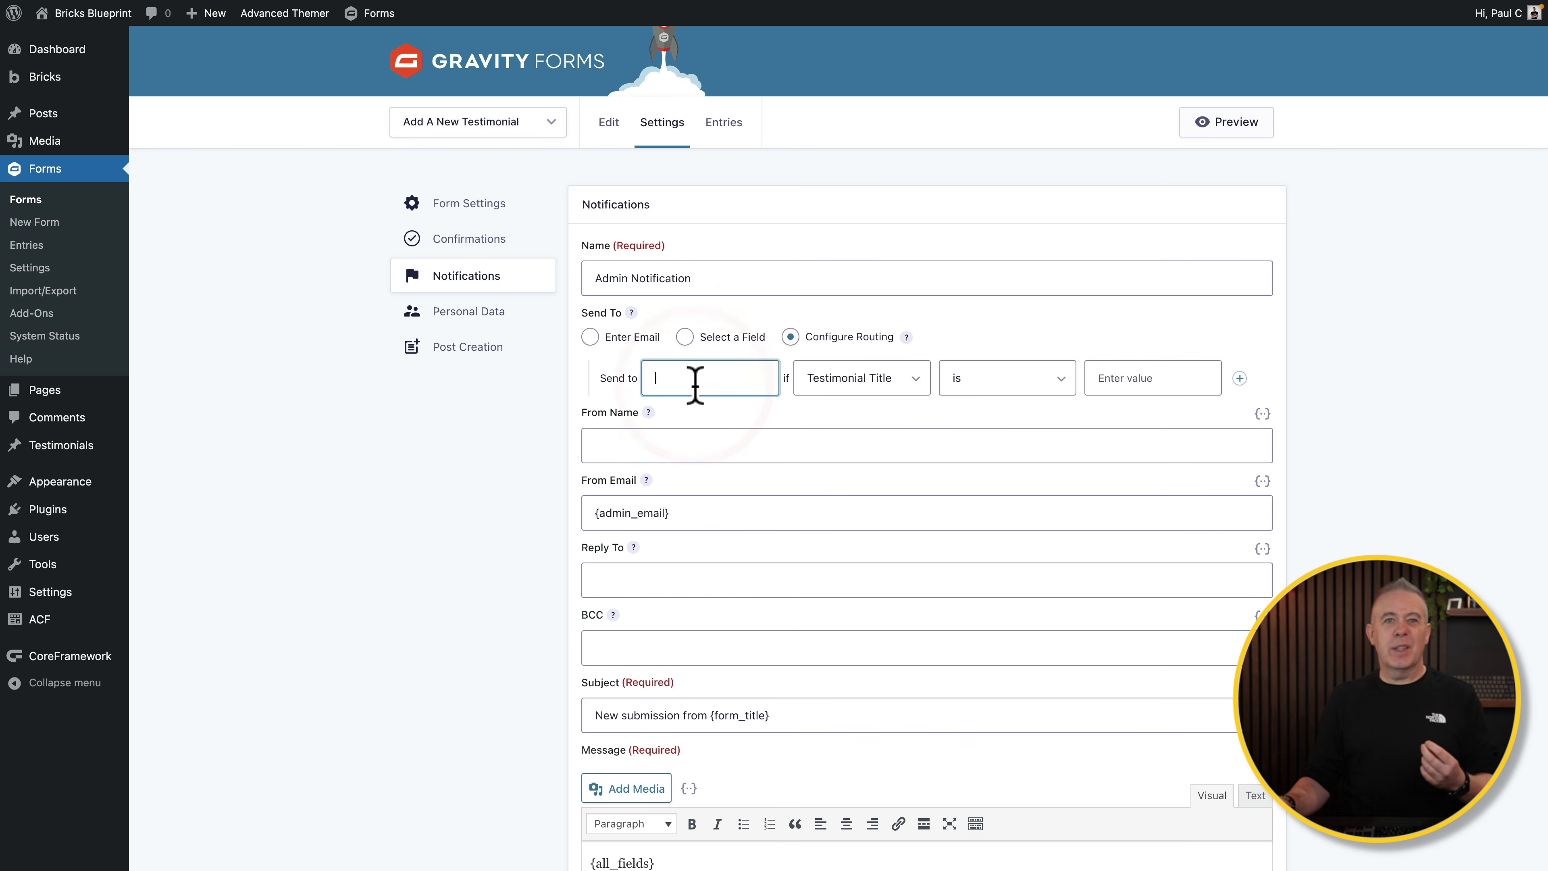
left_click(590, 338)
left_click(470, 312)
Step: Turn on Prevent the storage of IP addresses, keep entries retained indefinitely, and save the personal data settings
left_click(811, 323)
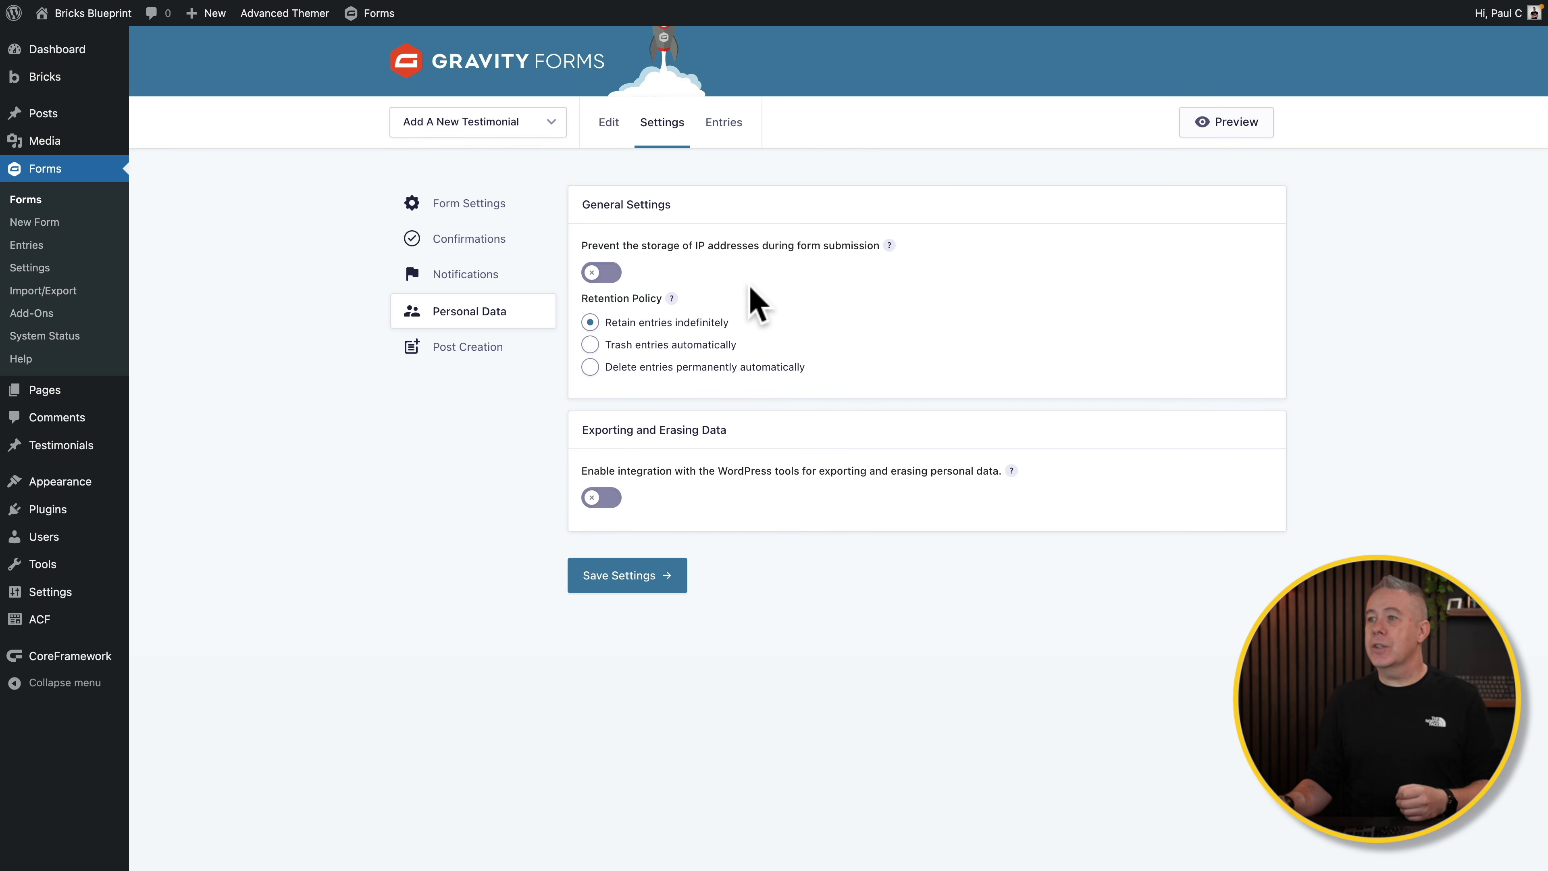
left_click(604, 275)
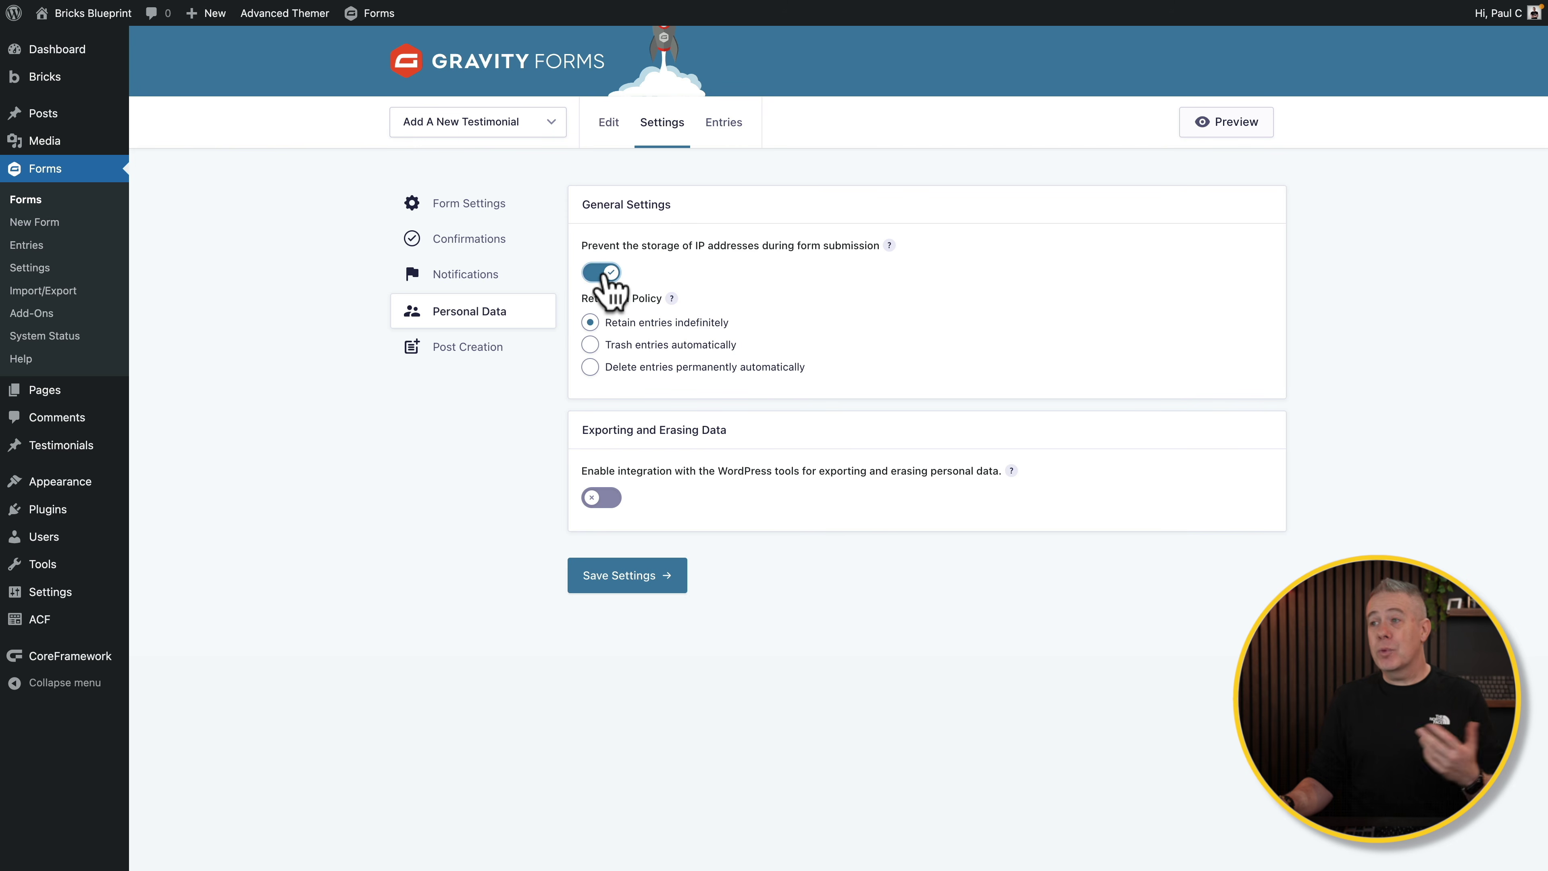
left_click(637, 325)
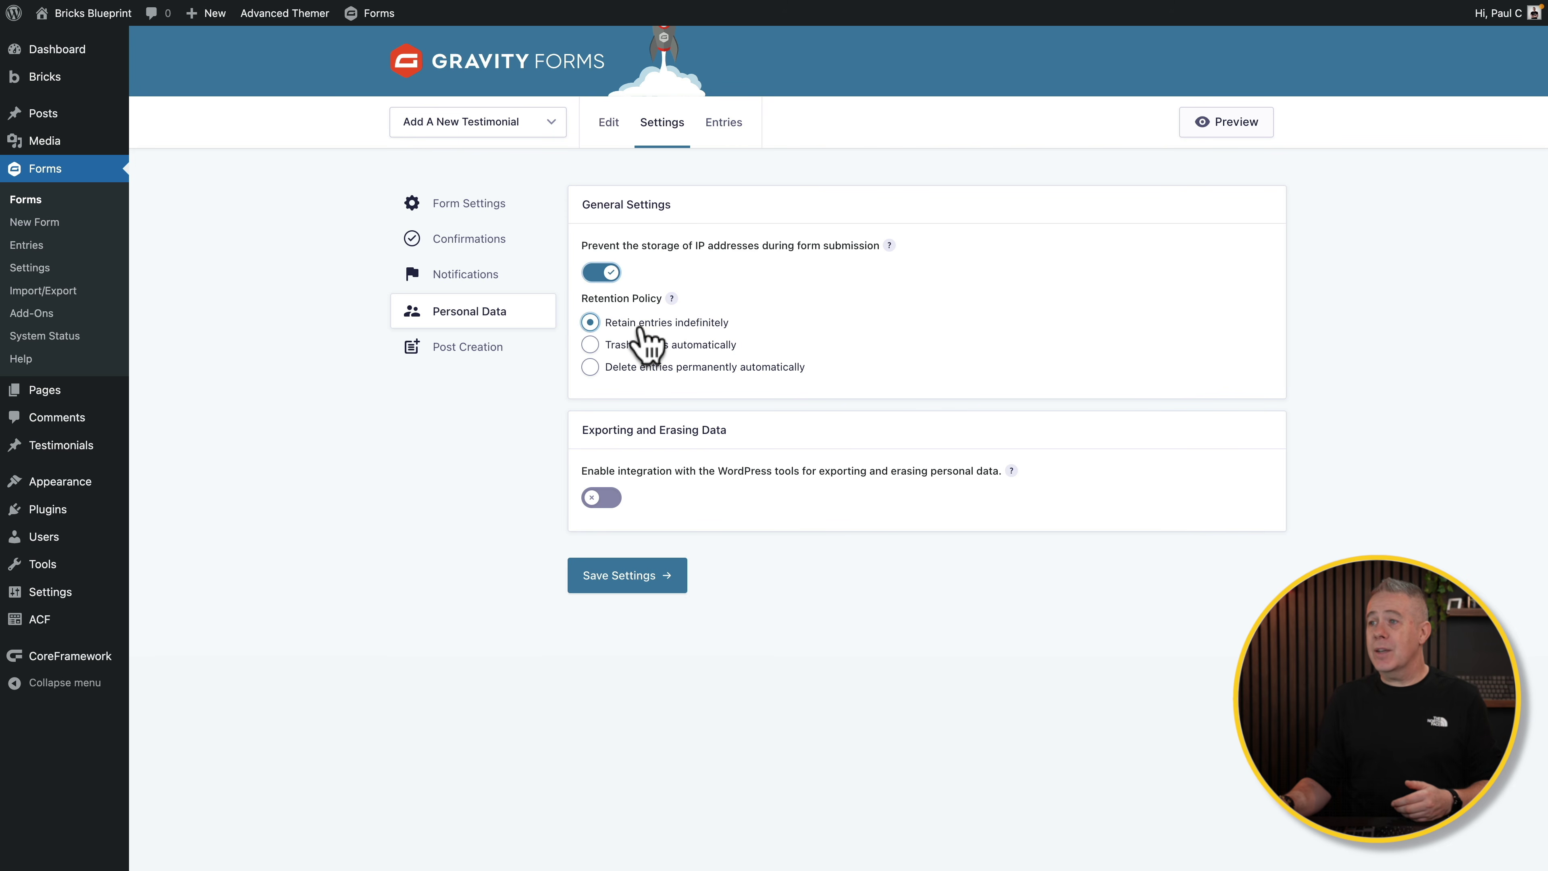
left_click(656, 345)
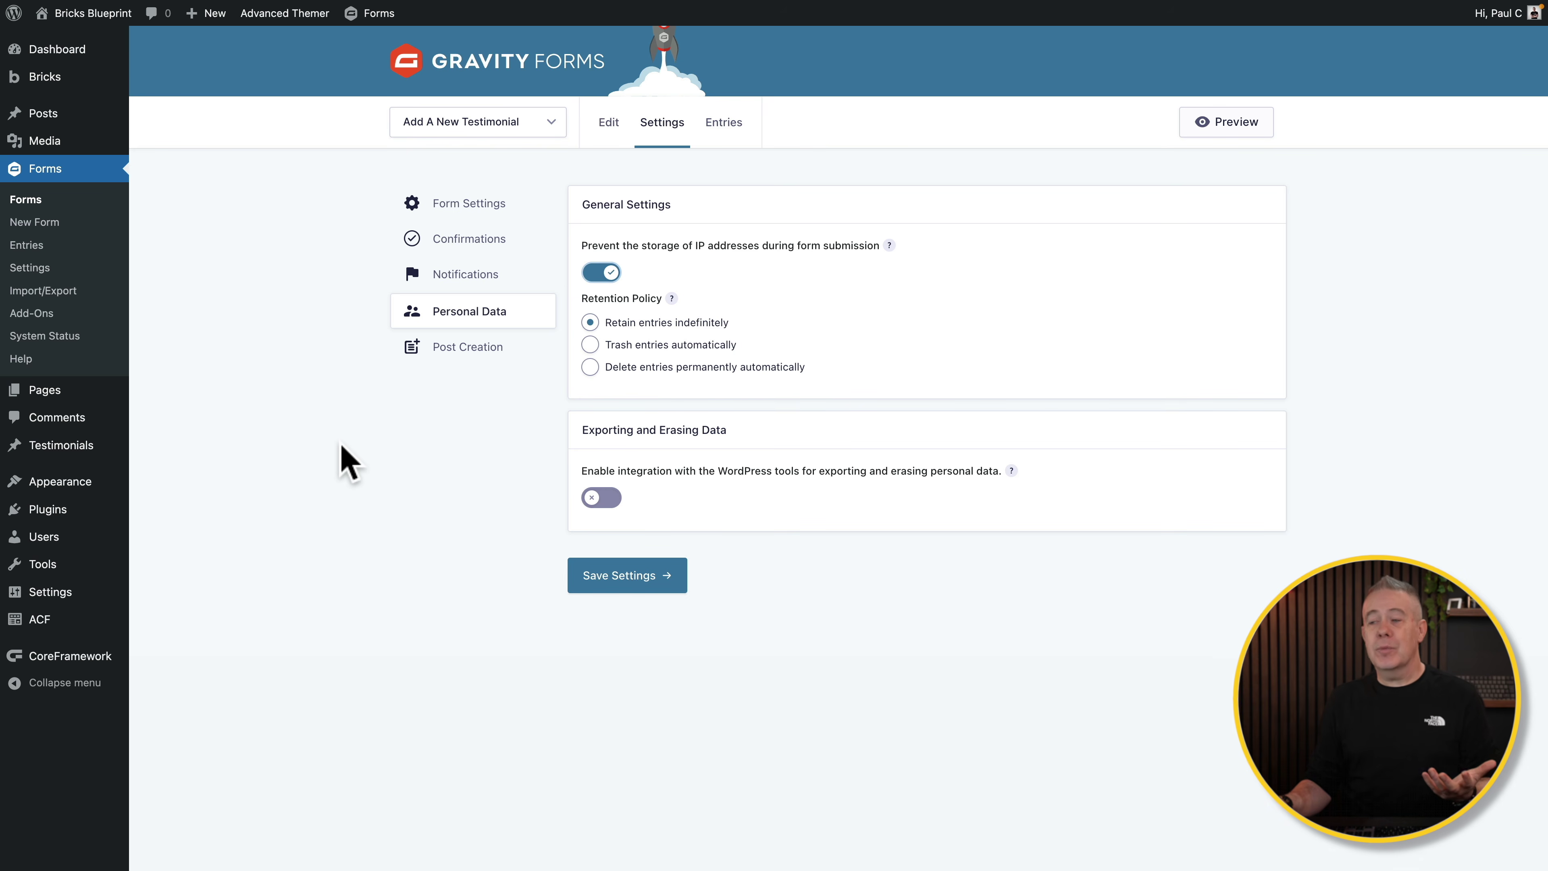
left_click(454, 348)
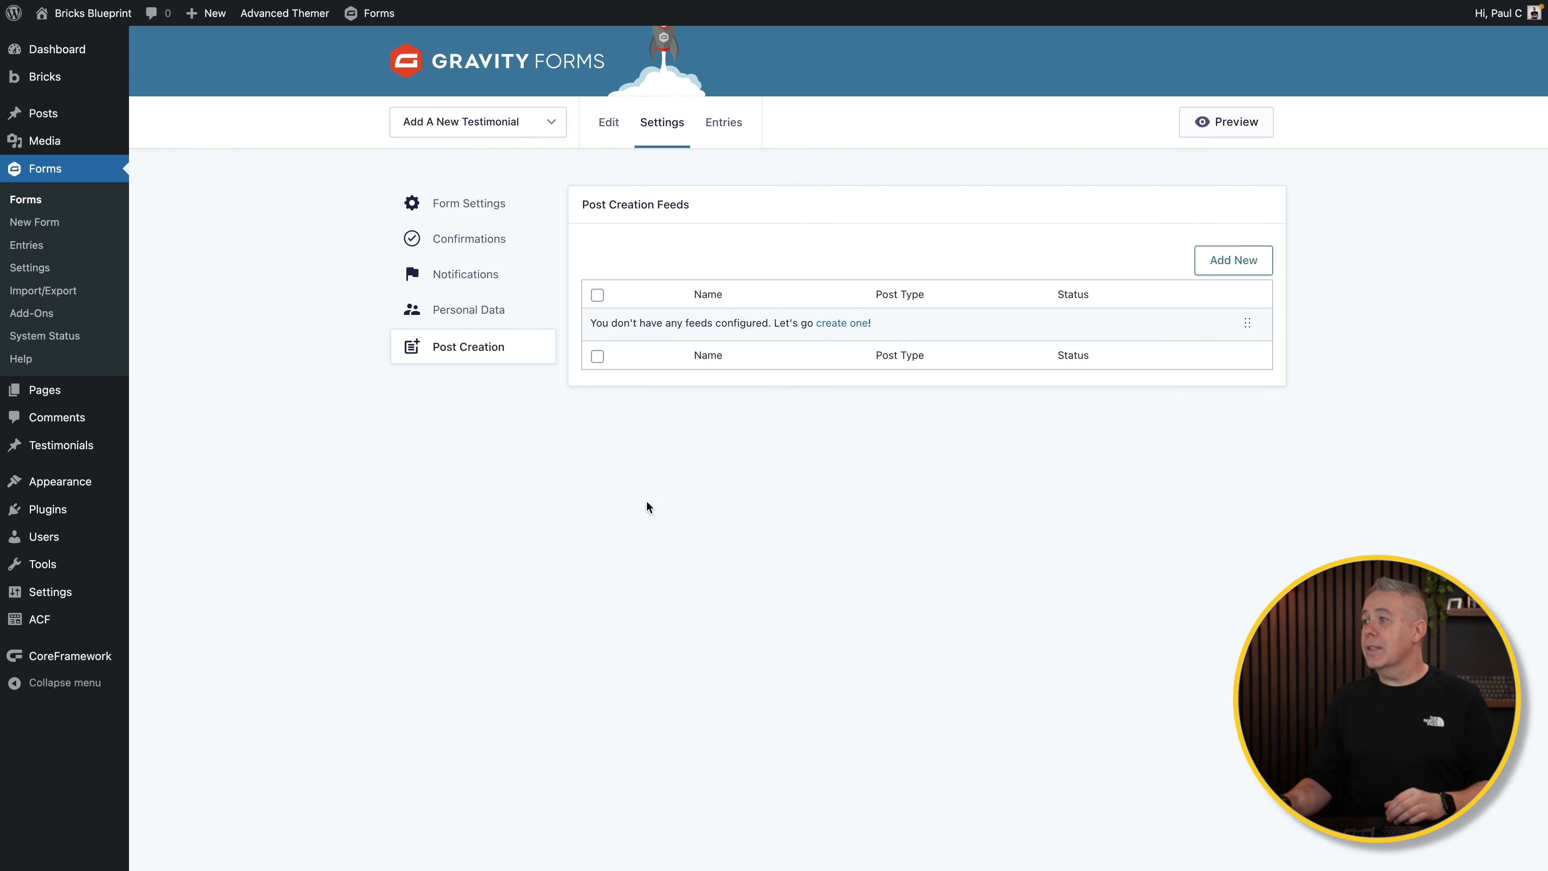
Step: Create a new post creation feed named 'Add a new testimonial'
left_click(1234, 262)
left_click_drag(744, 254, 590, 242)
type("A")
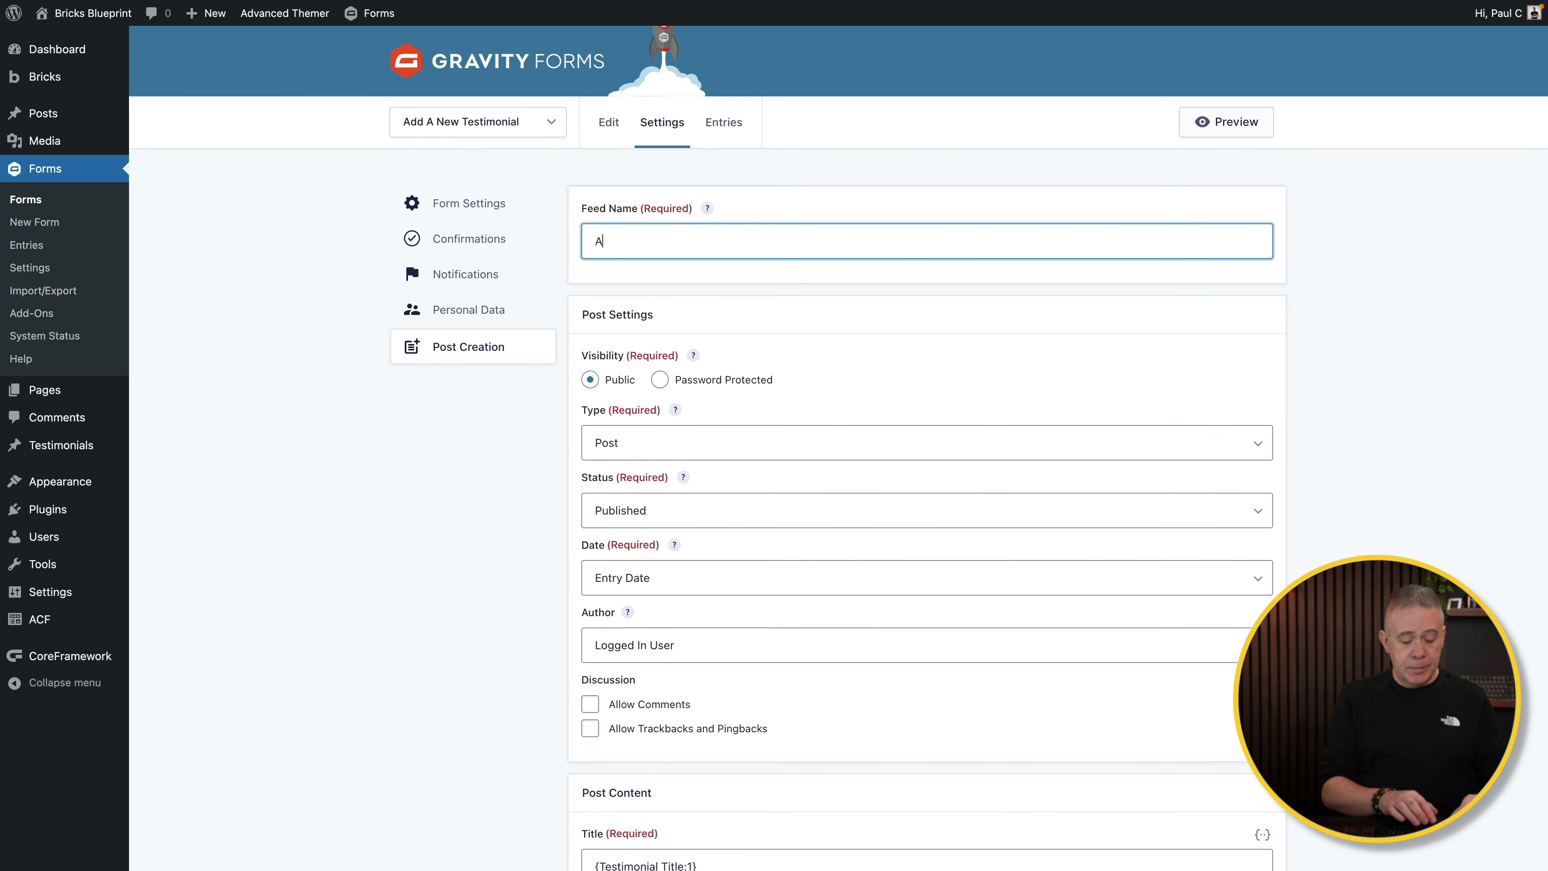
type("dd a new testimonial")
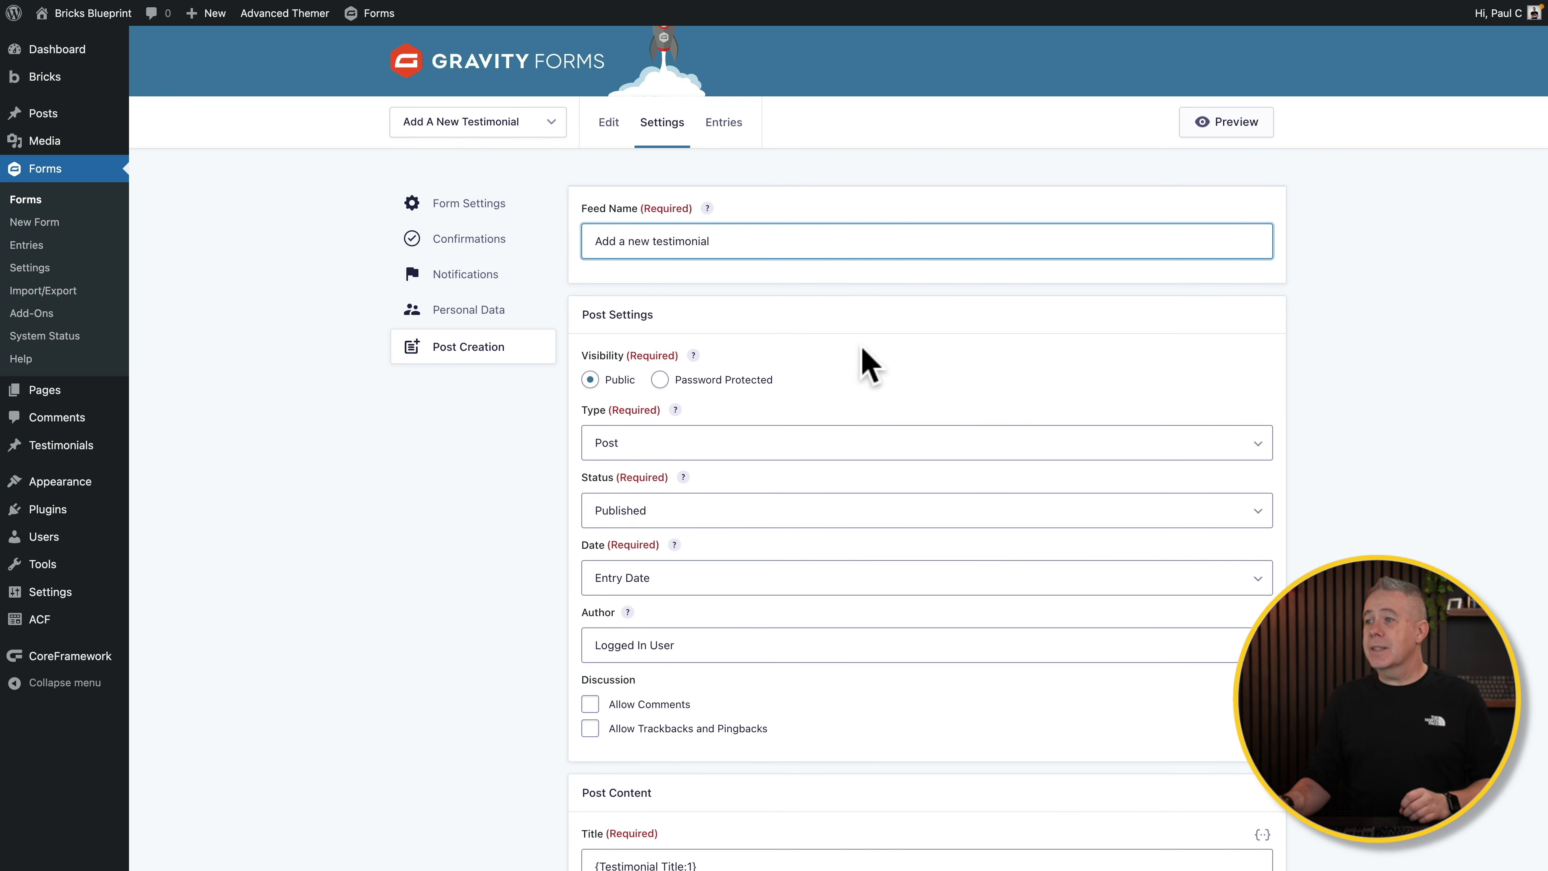
scroll(878, 378, "down", 3)
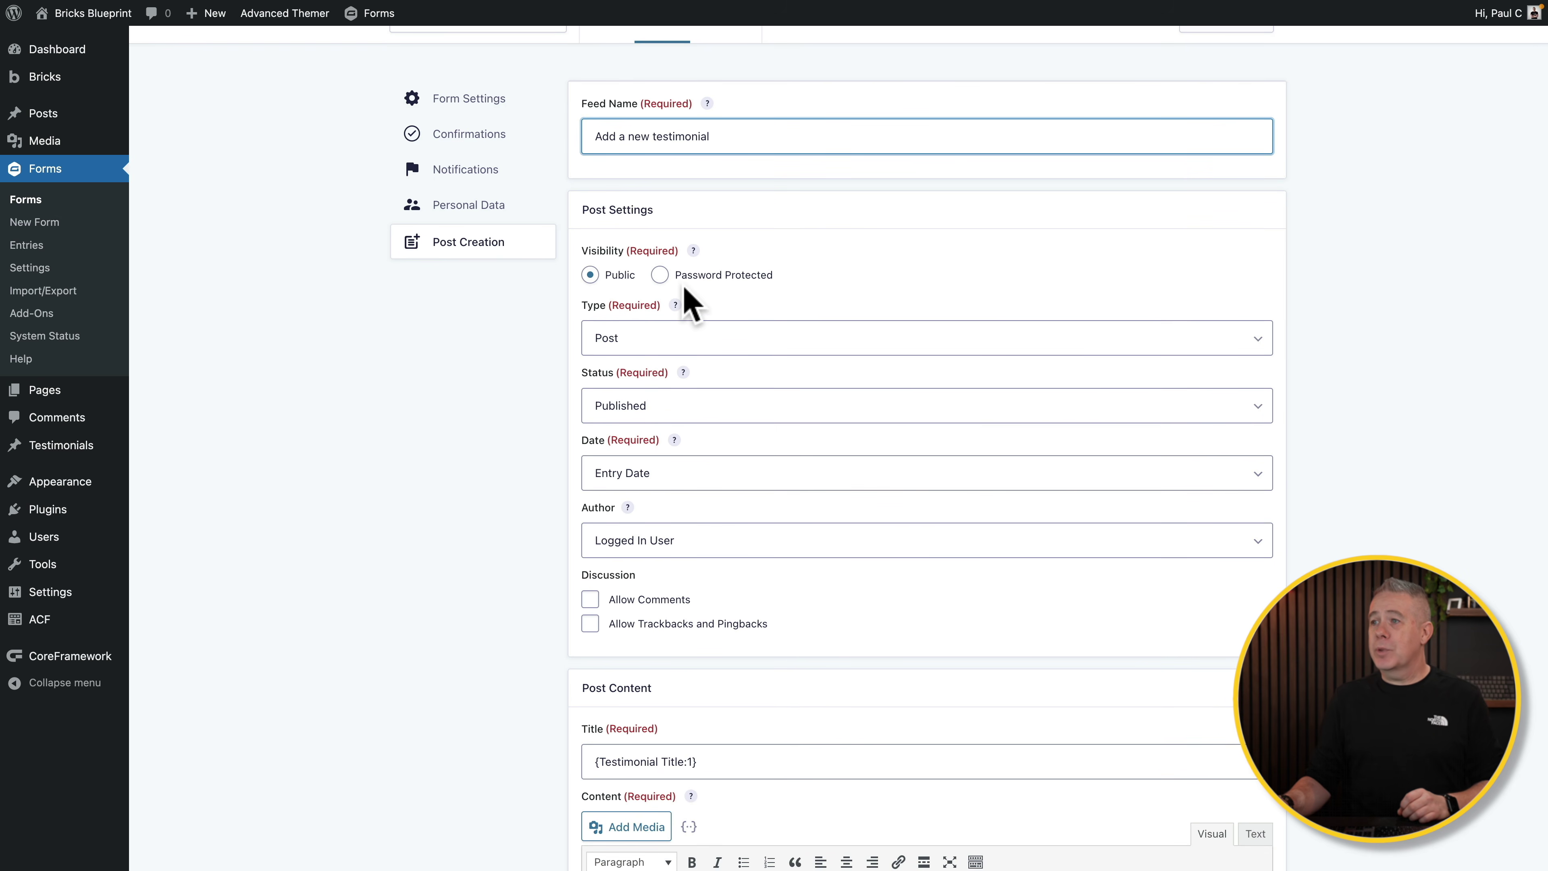
Step: Set the feed to create Testimonial posts with Pending status, authored by the admin user
left_click(707, 341)
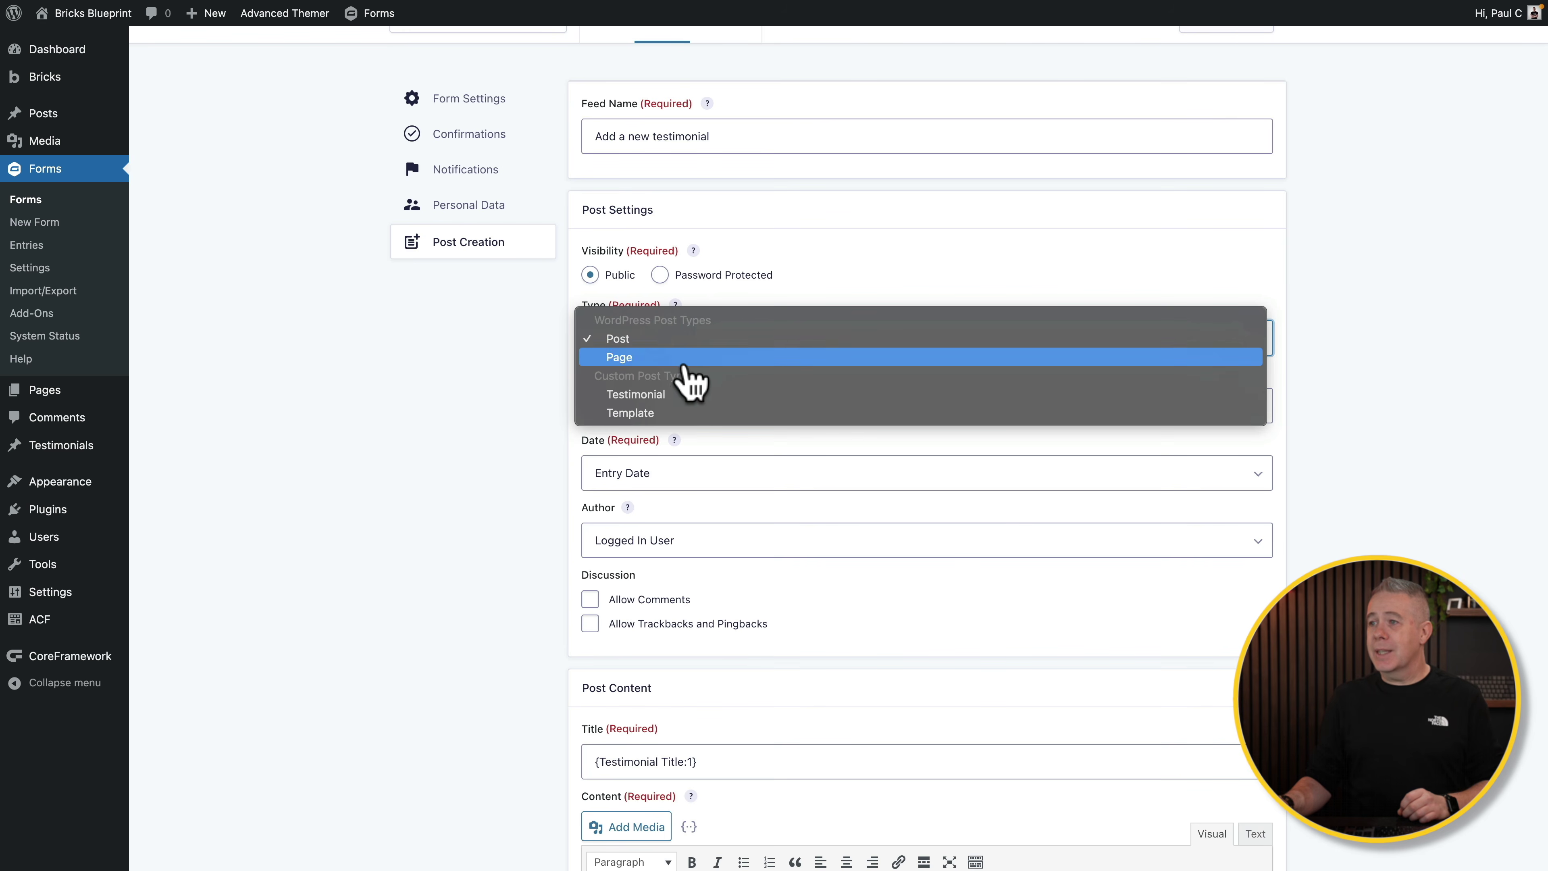
left_click(674, 395)
scroll(494, 553, "down", 3)
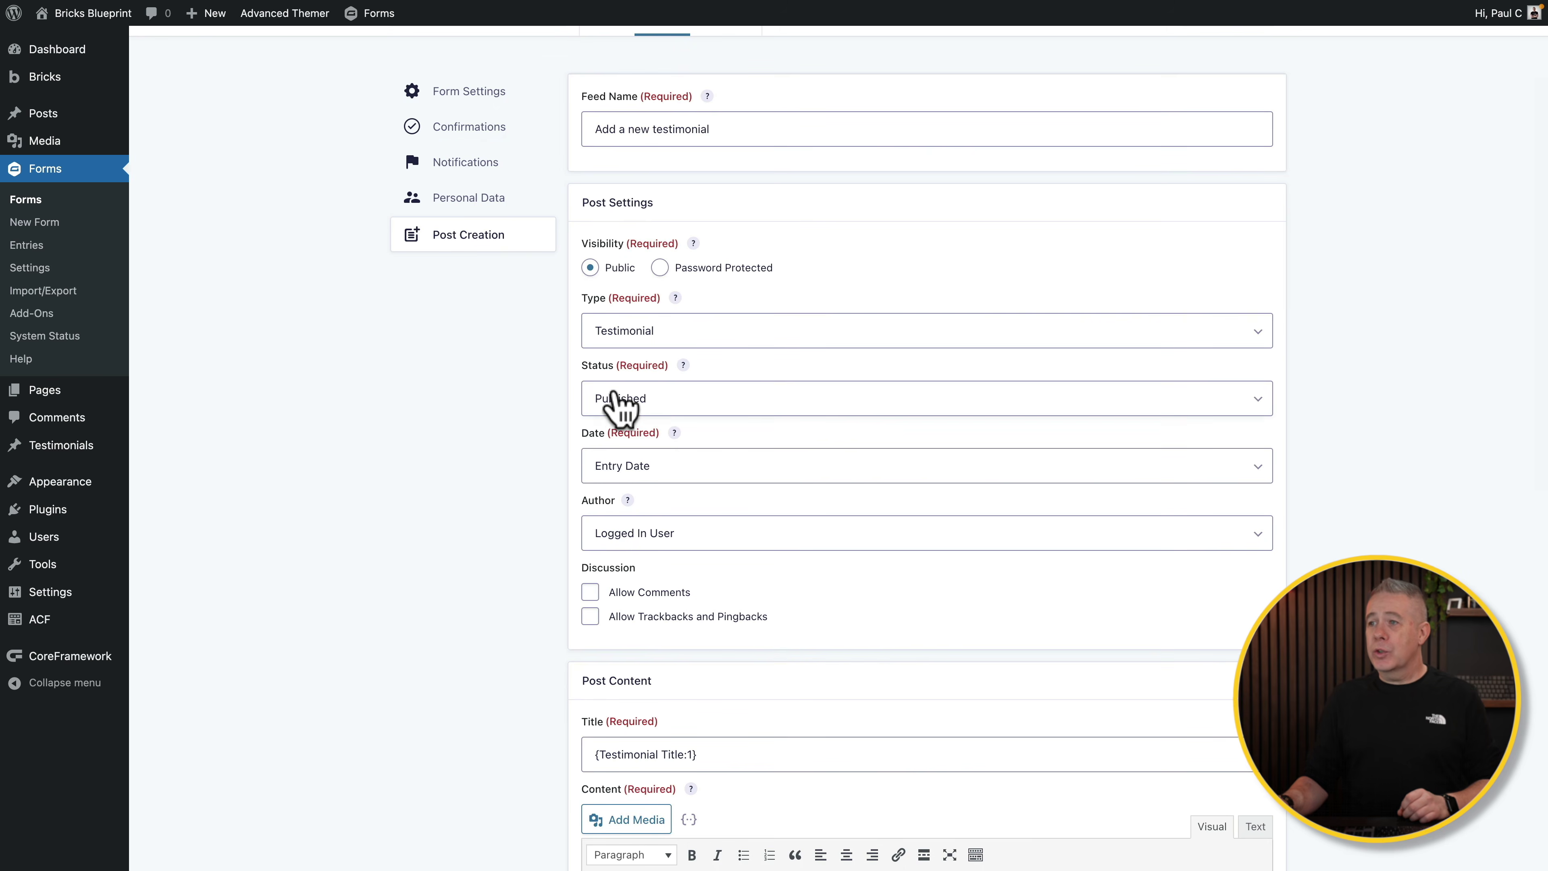
left_click(634, 400)
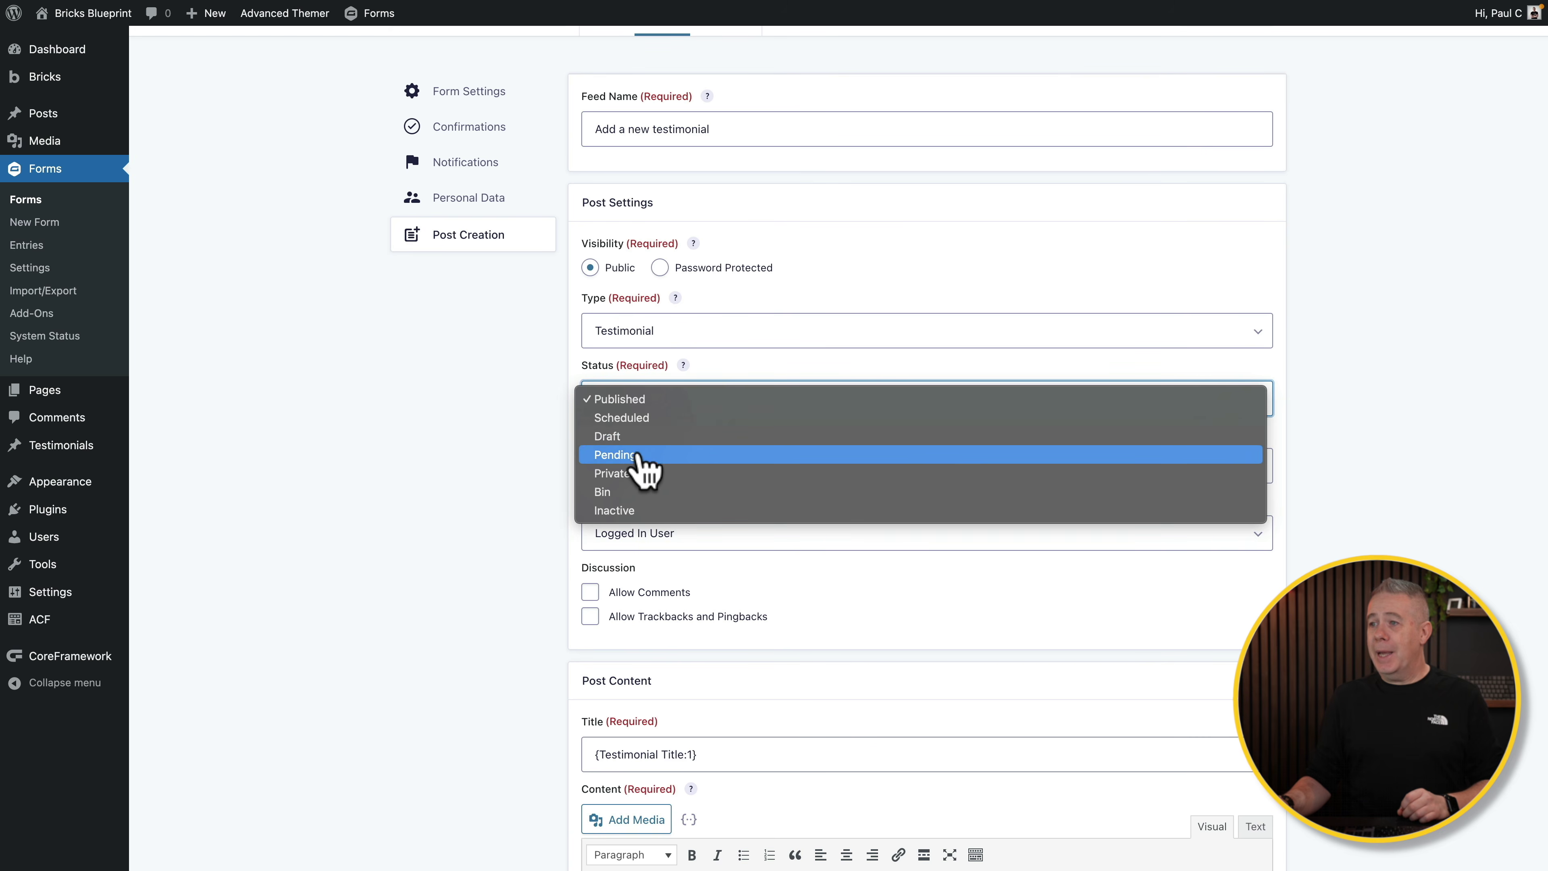
left_click(634, 457)
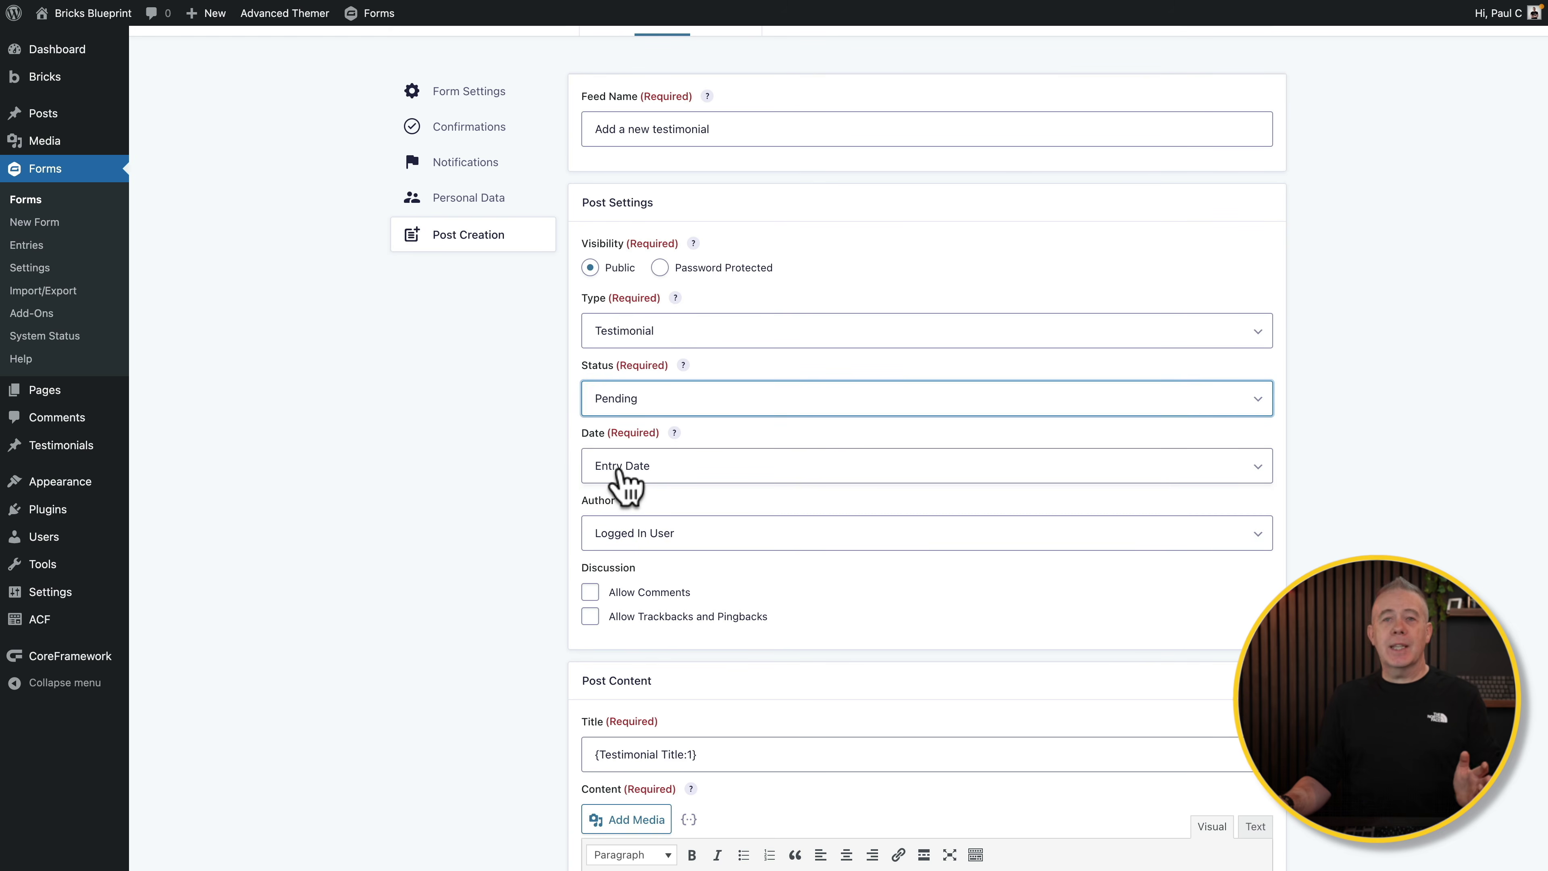
left_click(631, 537)
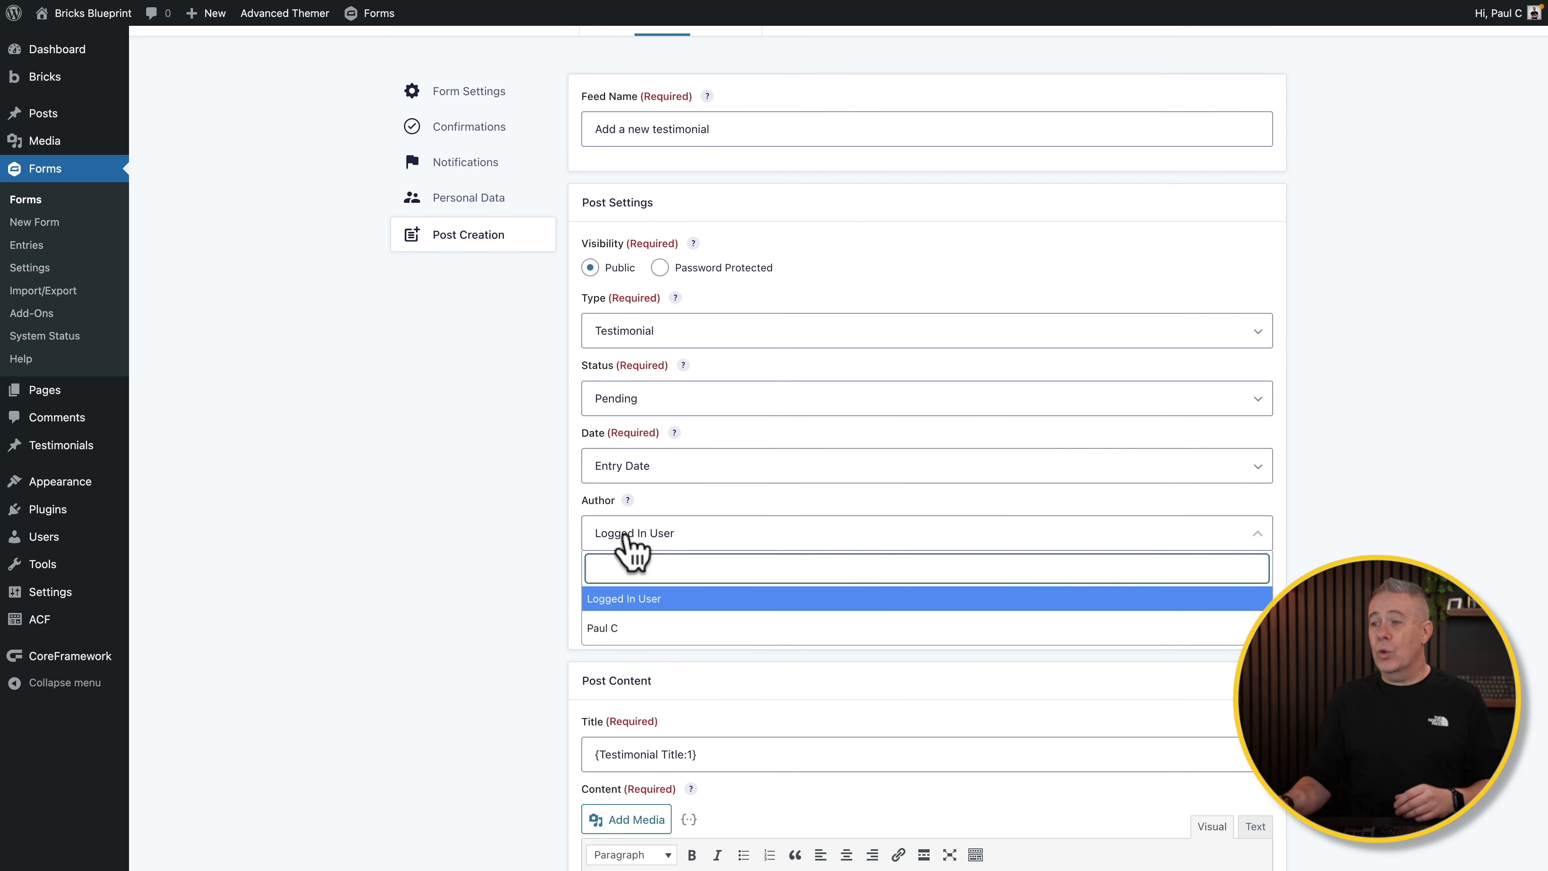
left_click(592, 572)
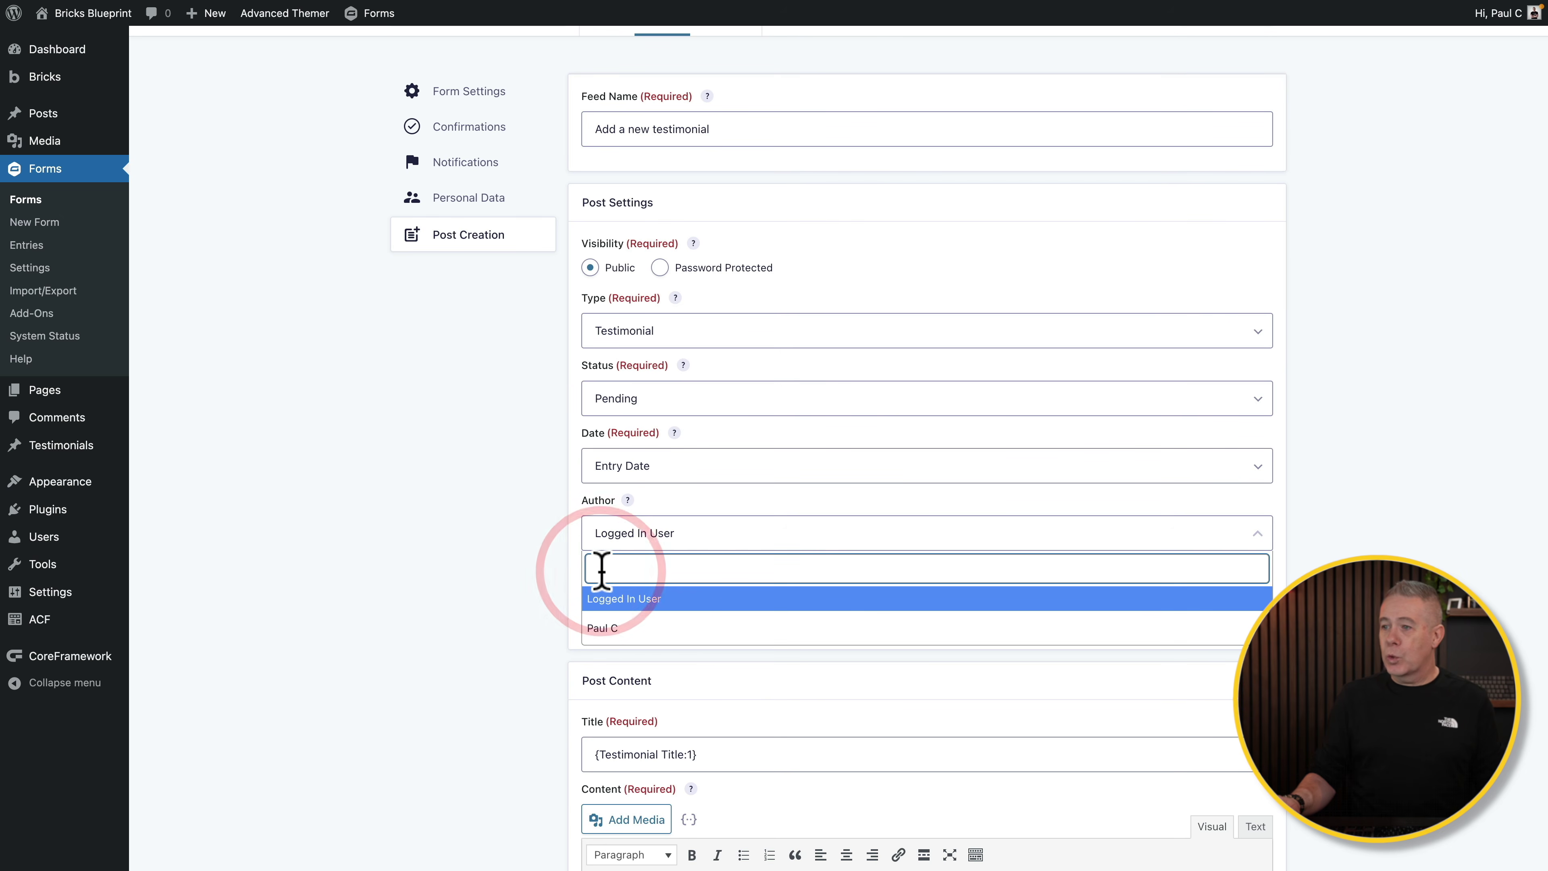
left_click(604, 627)
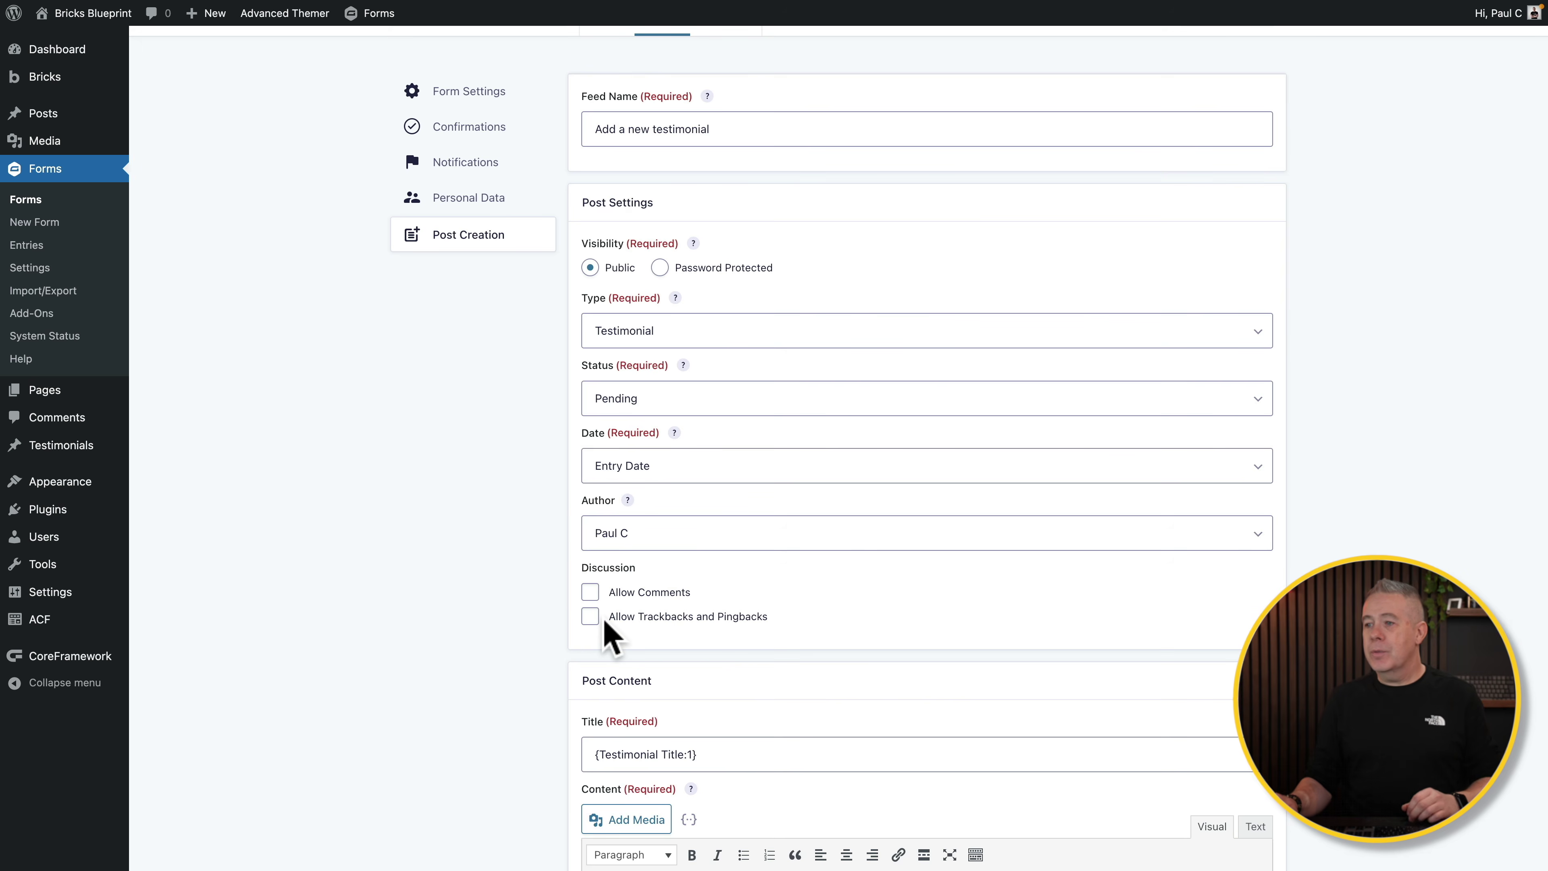
scroll(484, 650, "down", 7)
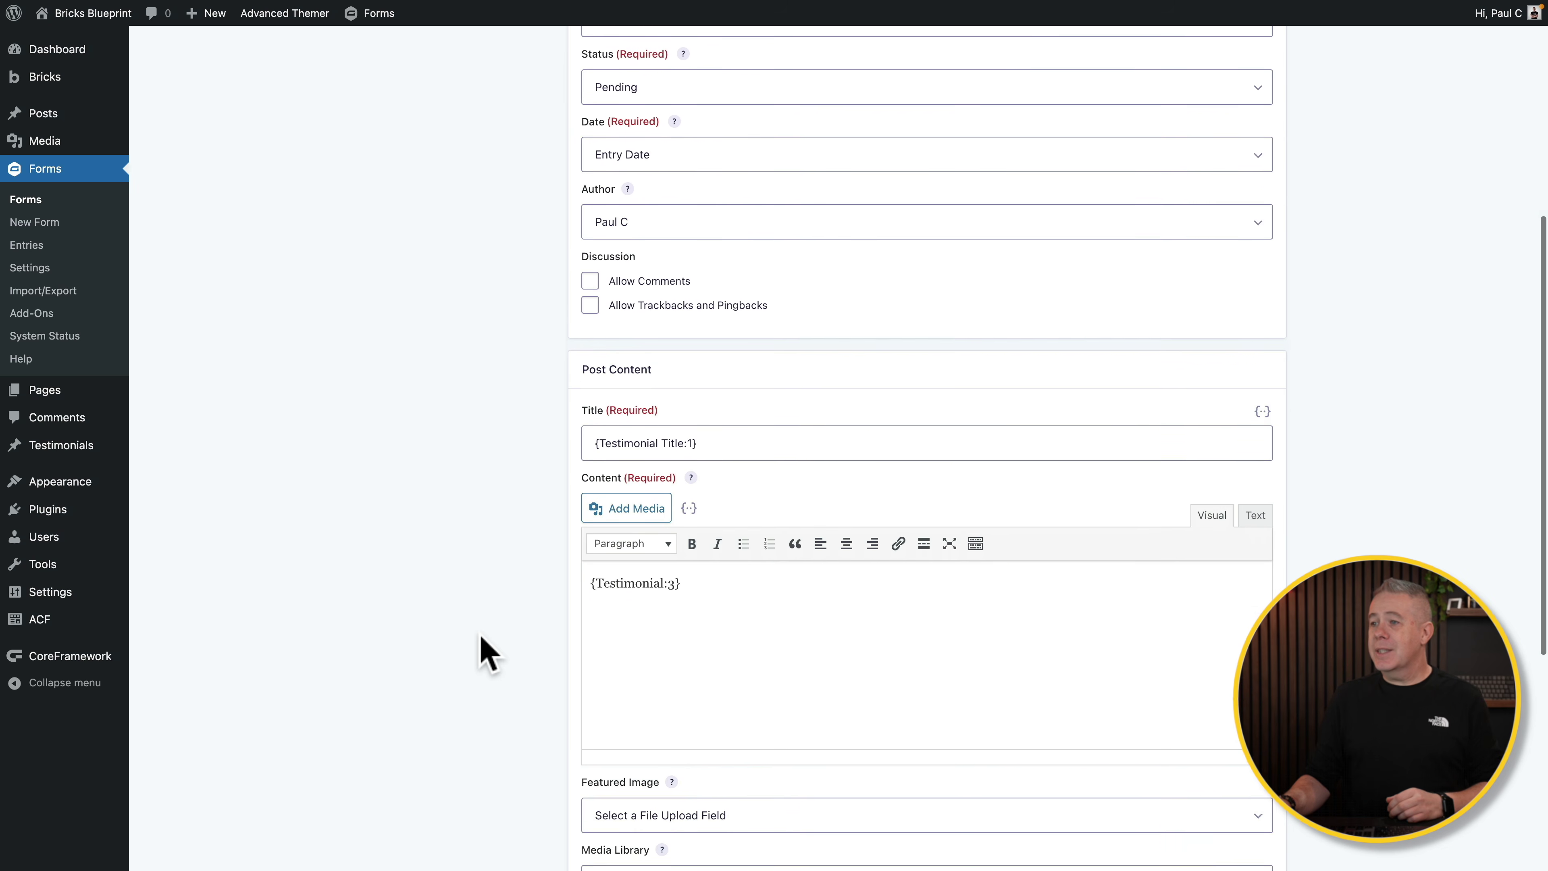
Step: Use the Profile Picture field as the feed's featured image
scroll(484, 650, "down", 2)
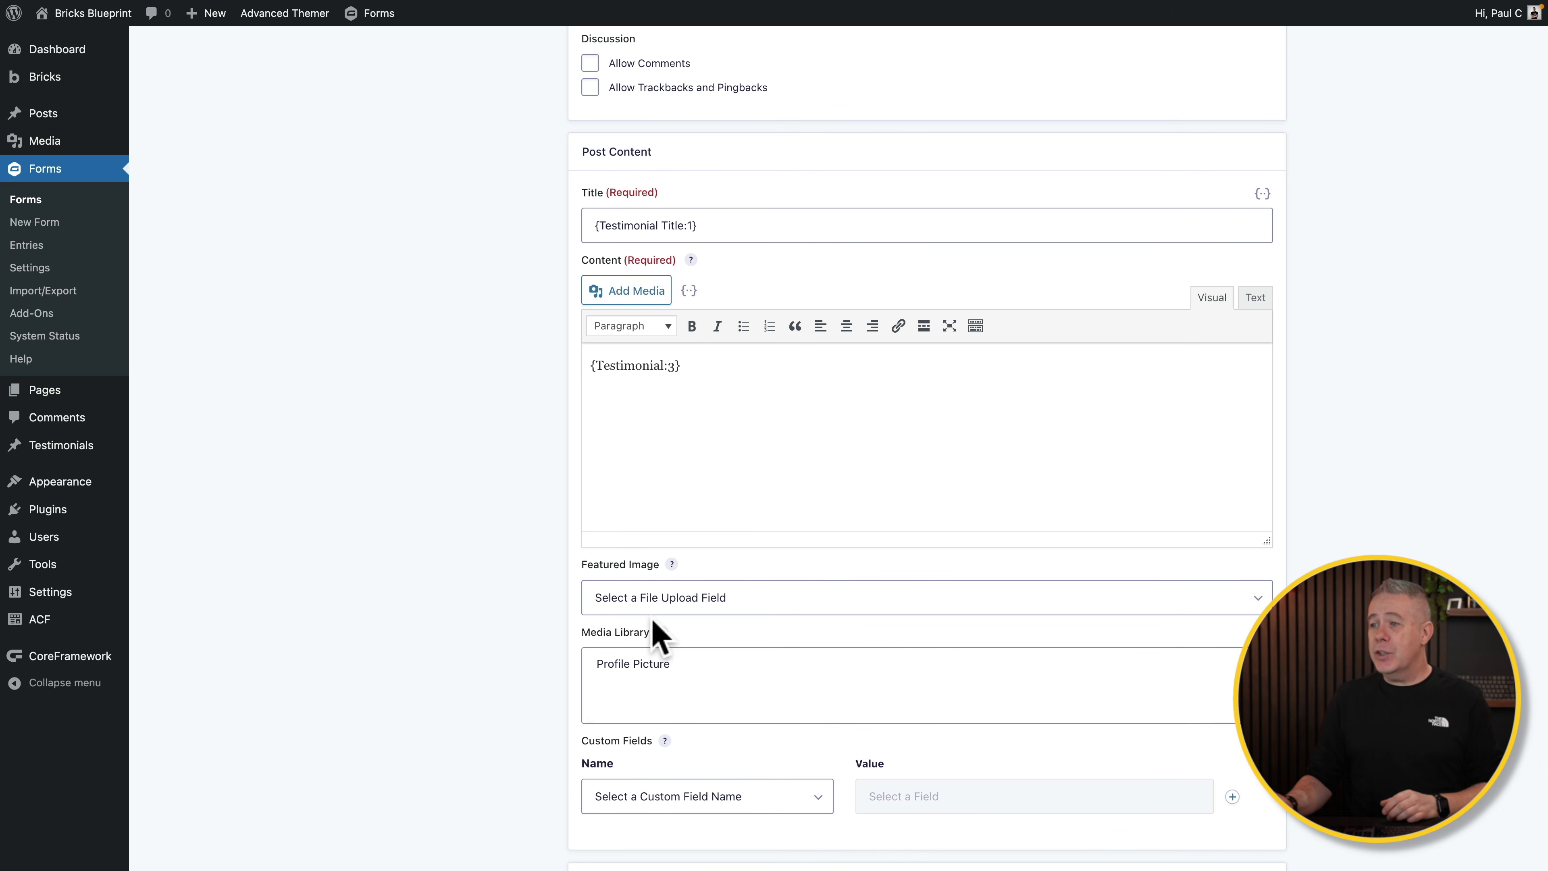
left_click(676, 609)
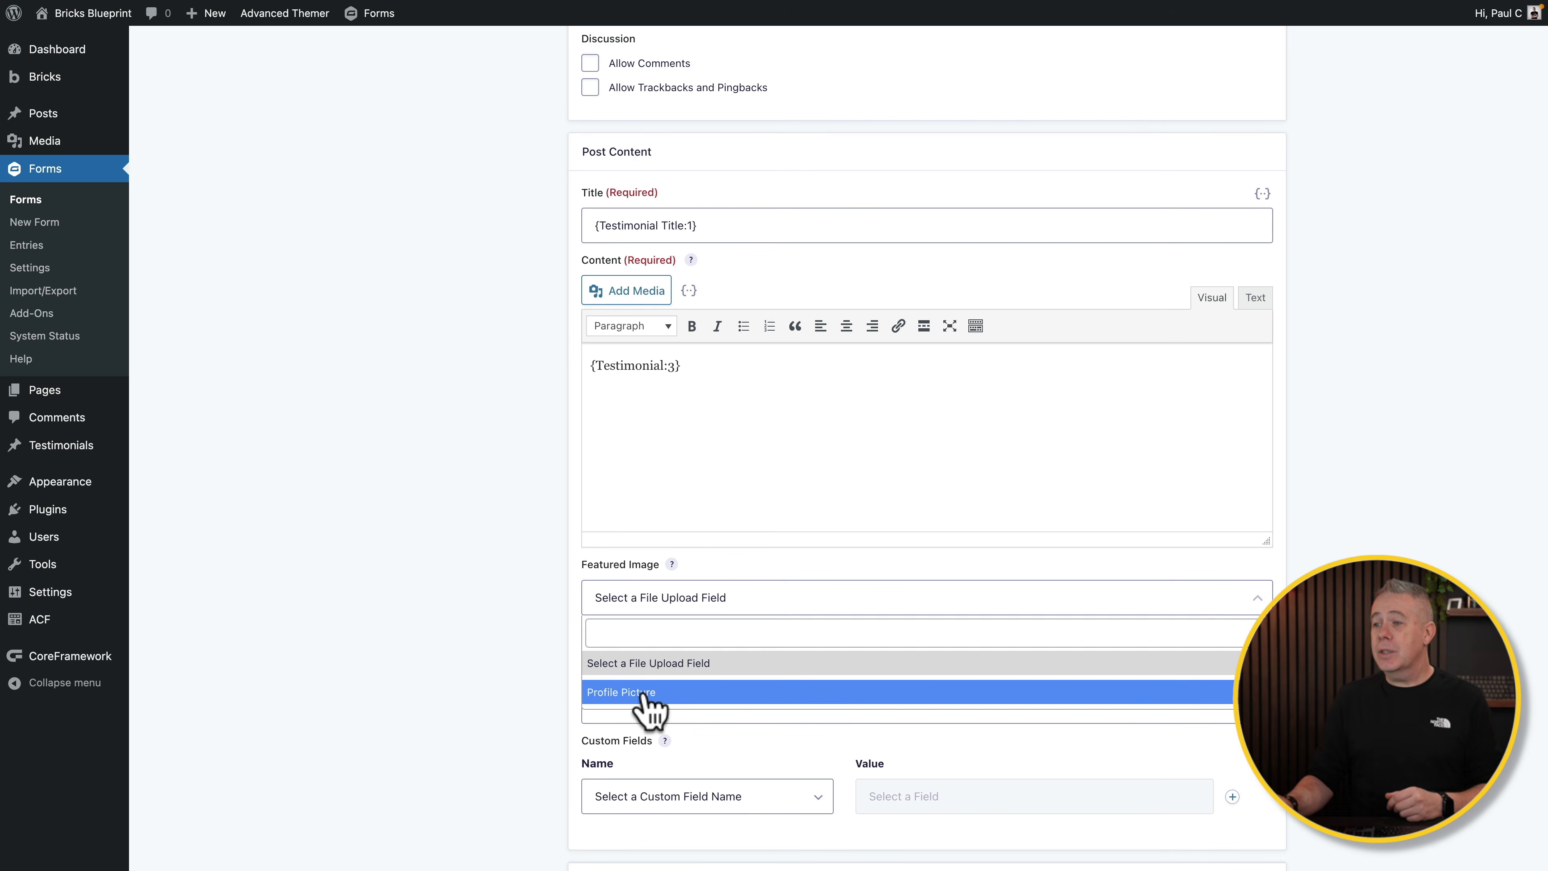
left_click(639, 693)
scroll(681, 616, "down", 3)
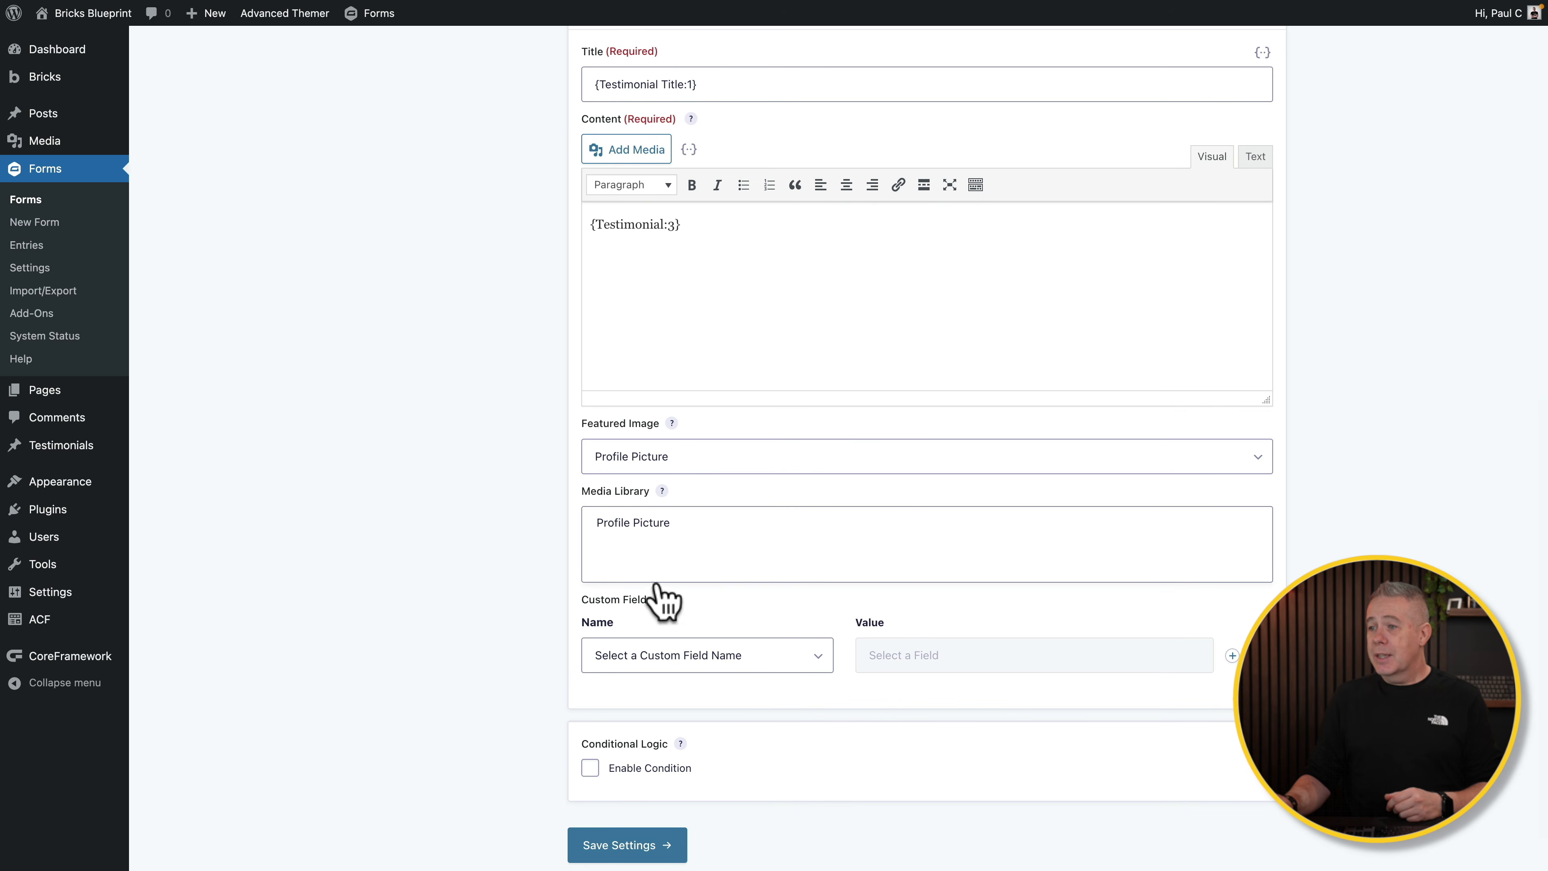
Step: Map custom fields authors_name to Author Name and authors_position to Author Role
left_click(811, 656)
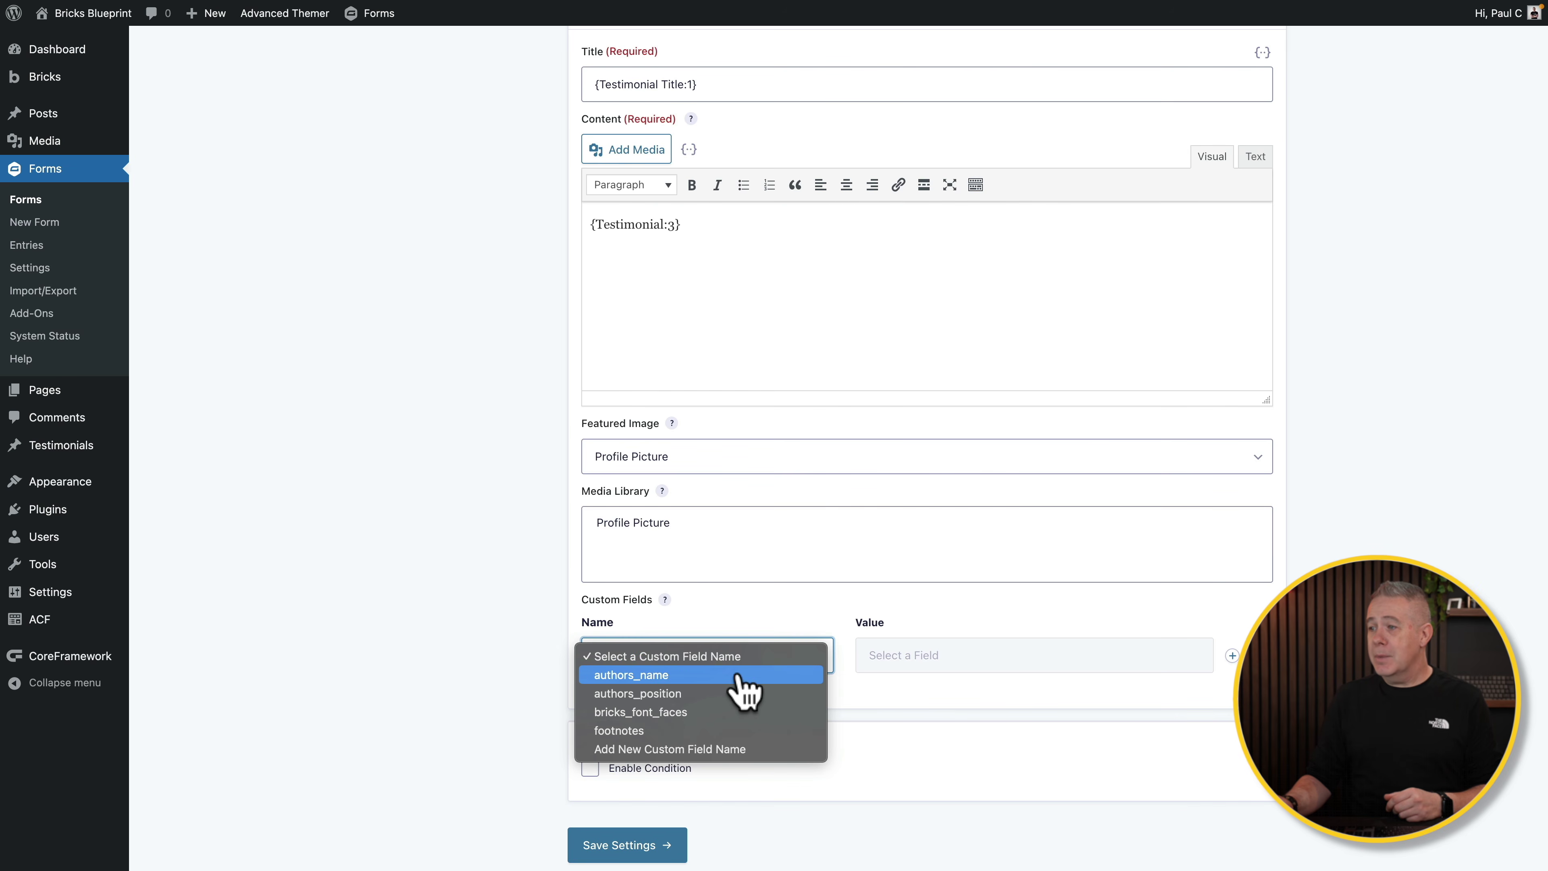
left_click(739, 674)
left_click(905, 659)
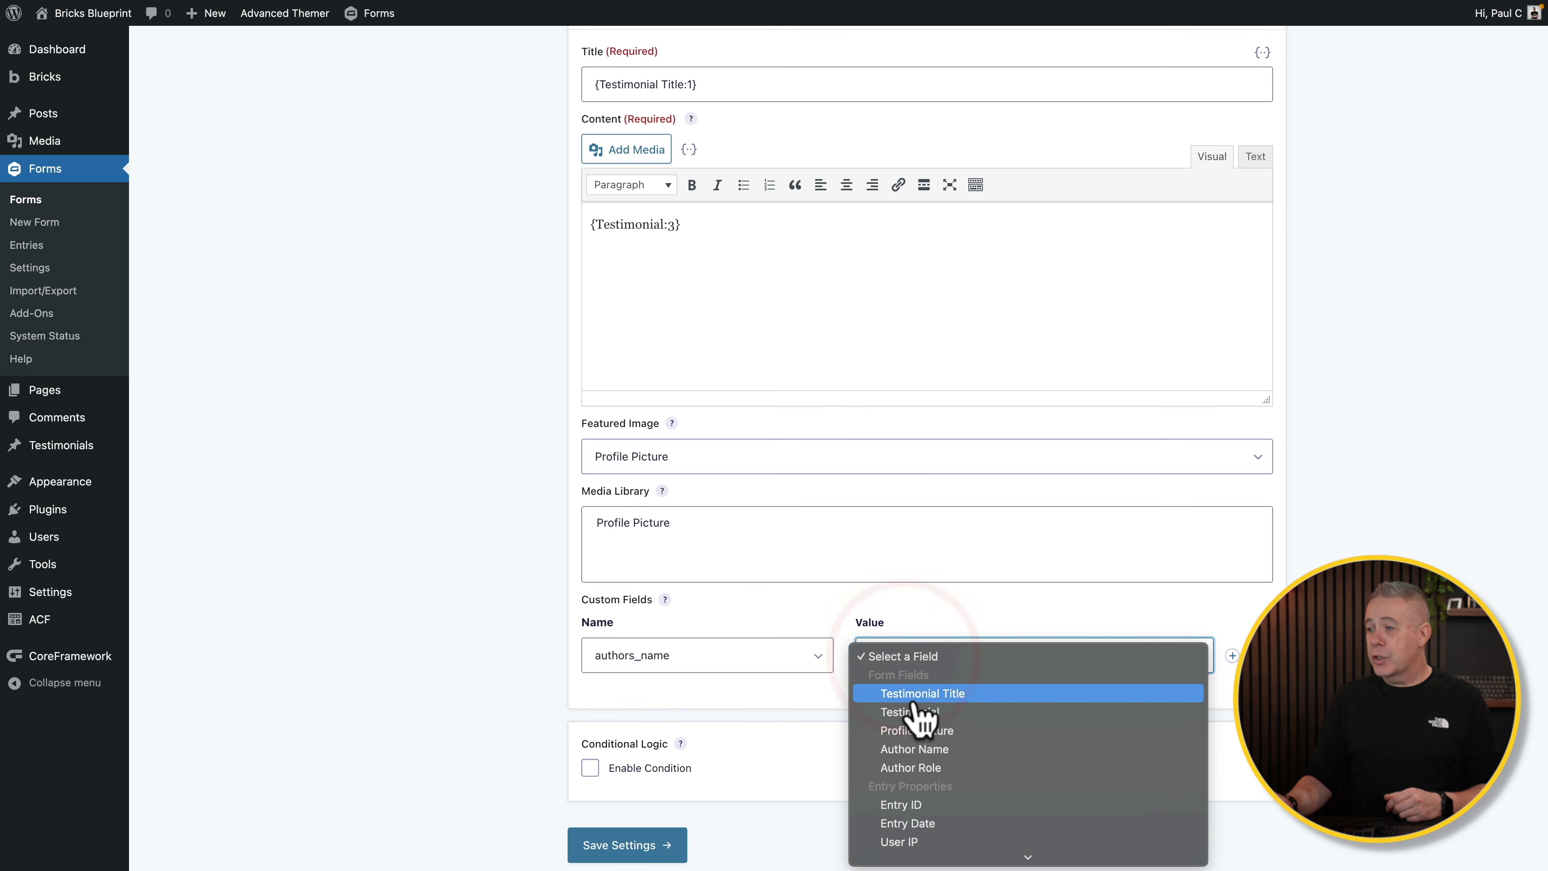
left_click(943, 749)
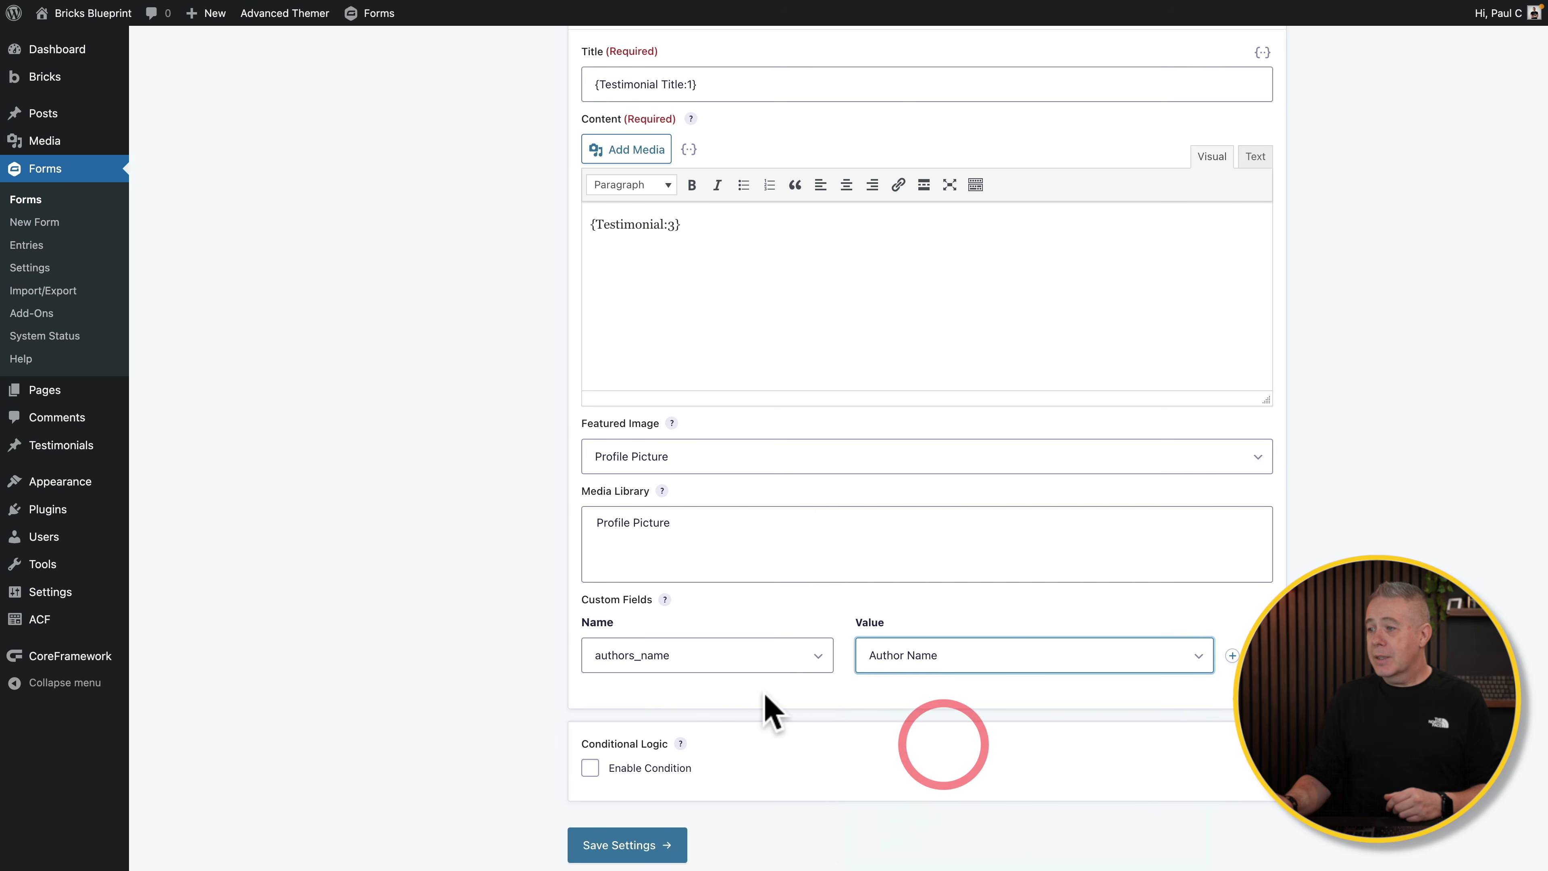
left_click(1232, 655)
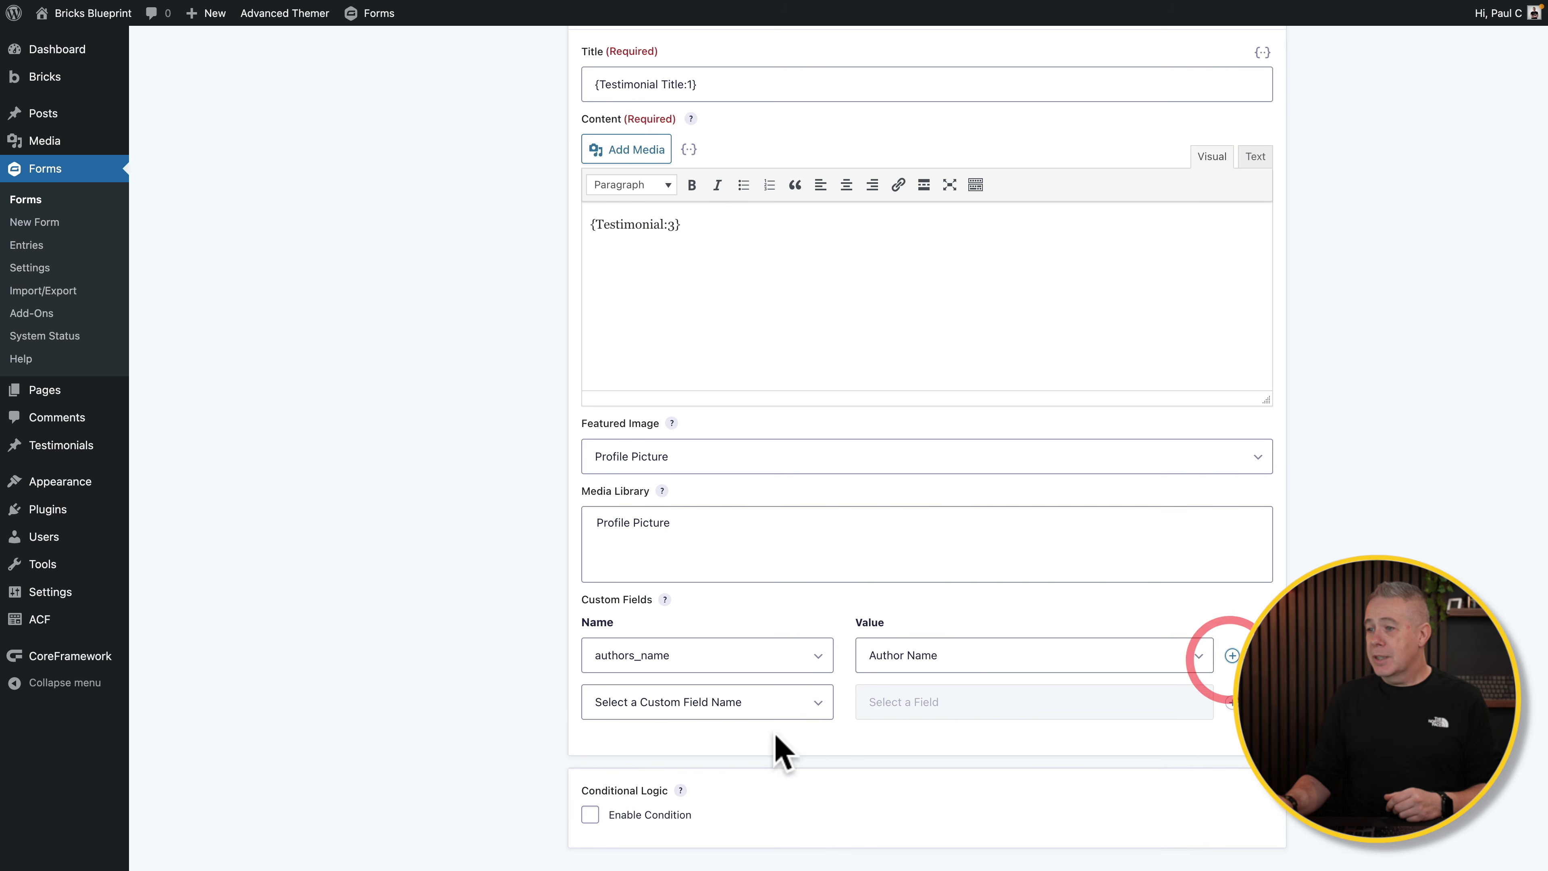
left_click(770, 702)
left_click(728, 740)
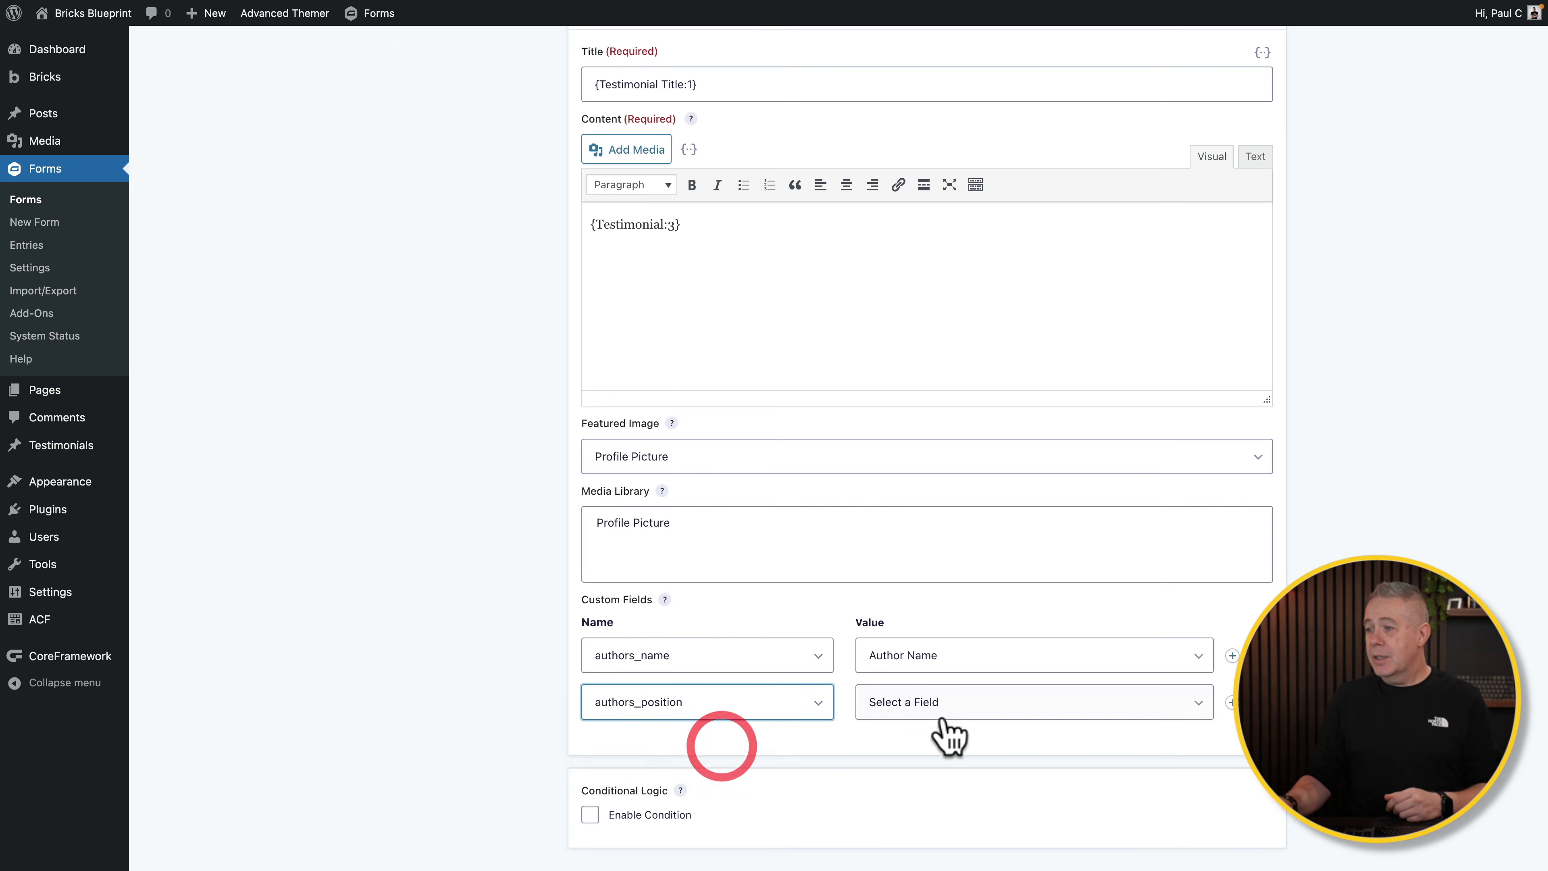
left_click(954, 704)
left_click(958, 816)
Step: Save the post creation feed settings
scroll(703, 743, "down", 2)
scroll(703, 742, "up", 5)
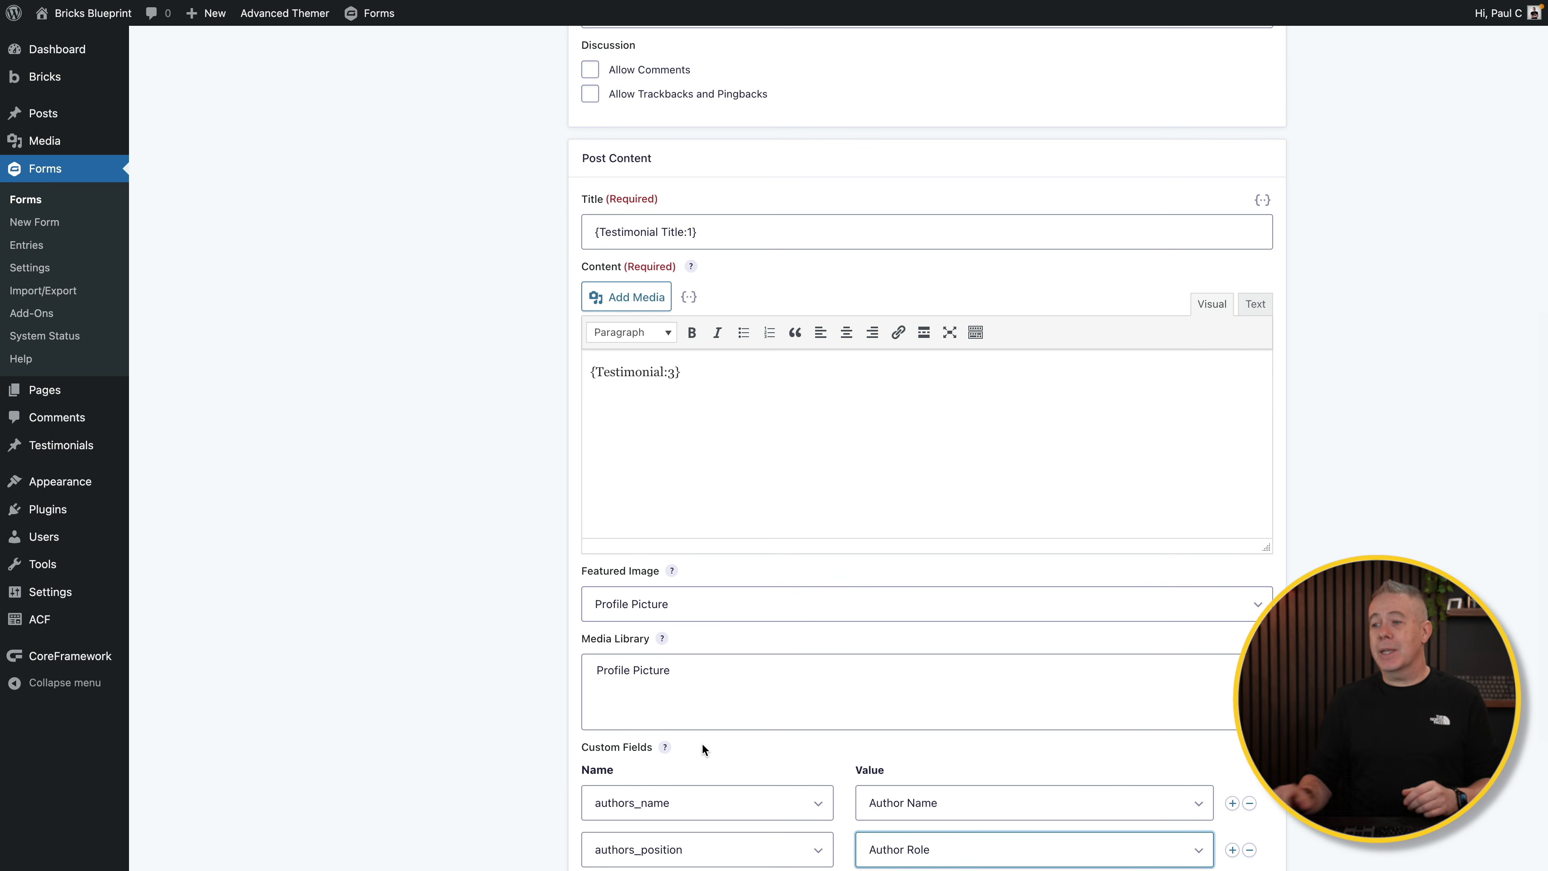
scroll(701, 742, "down", 5)
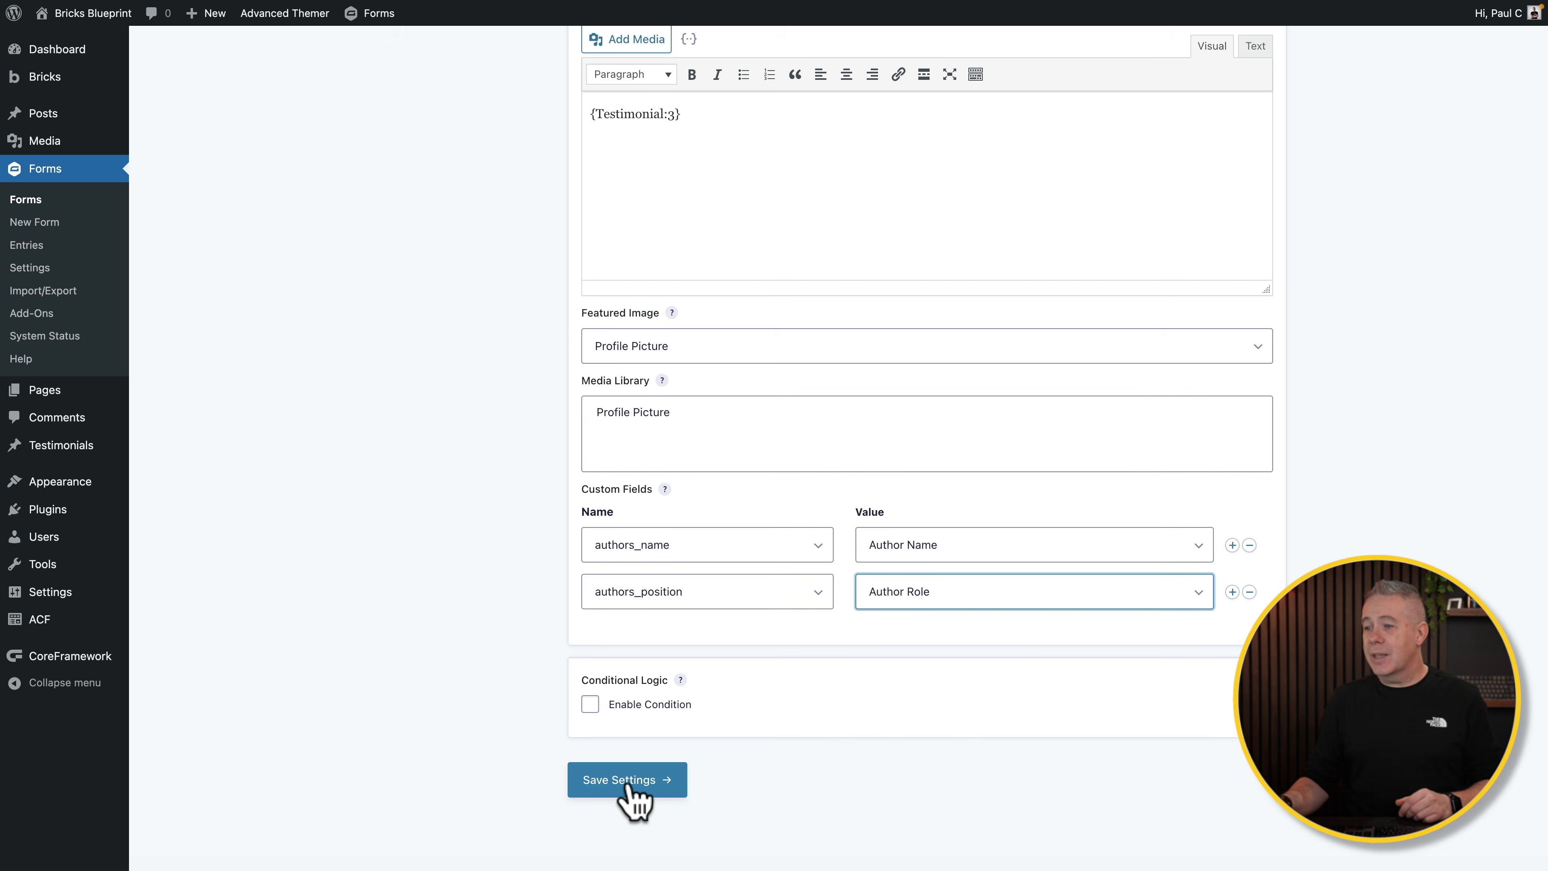
left_click(631, 787)
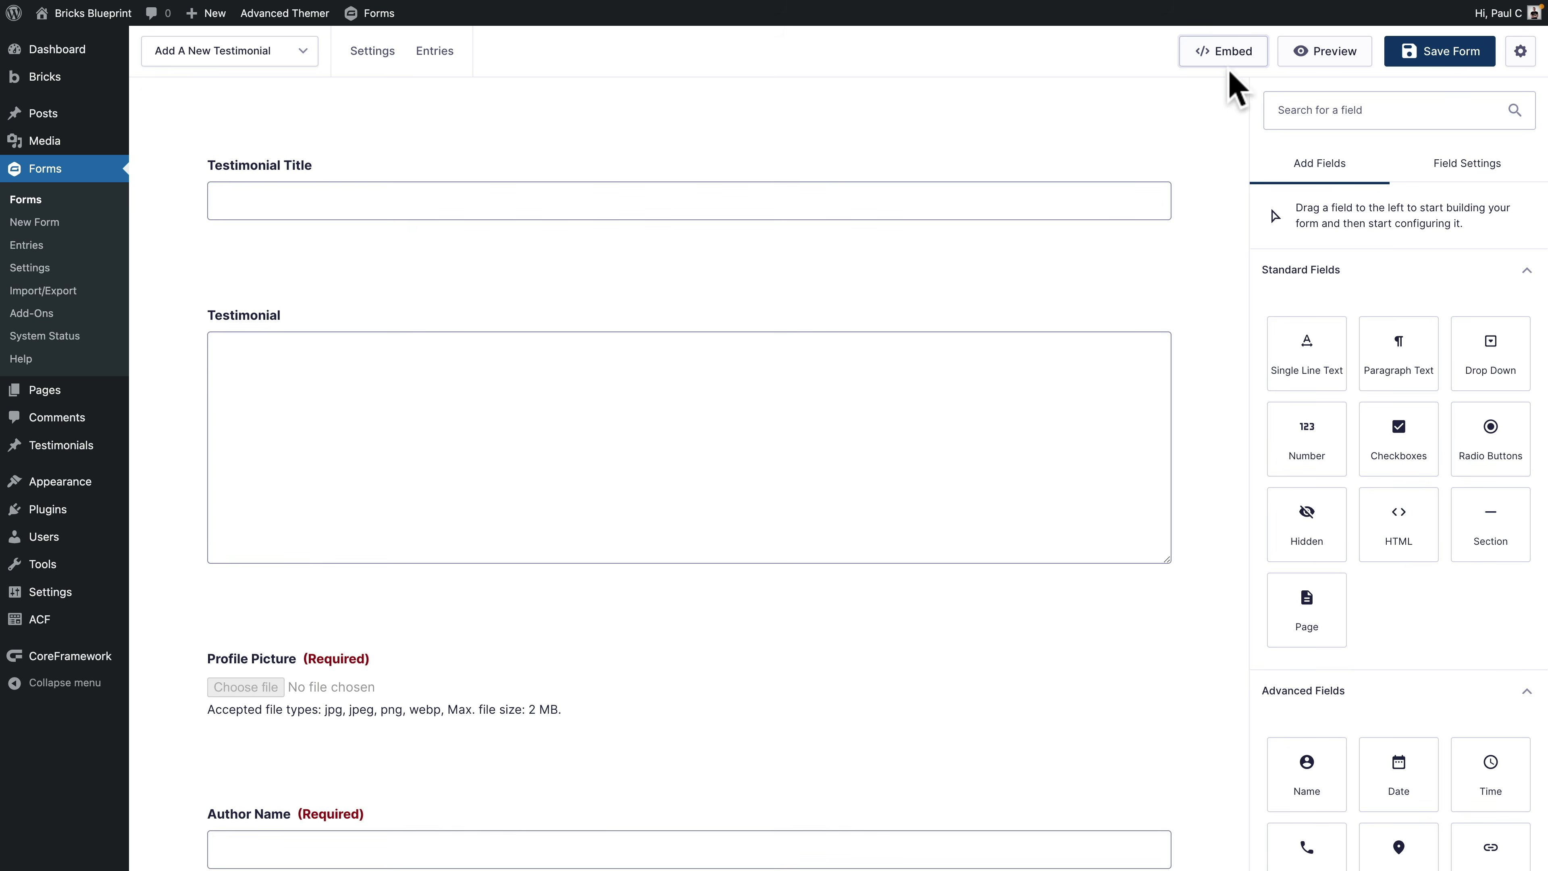
Step: Open the form's Embed options and check the Select a Page list without choosing a page
left_click(1238, 50)
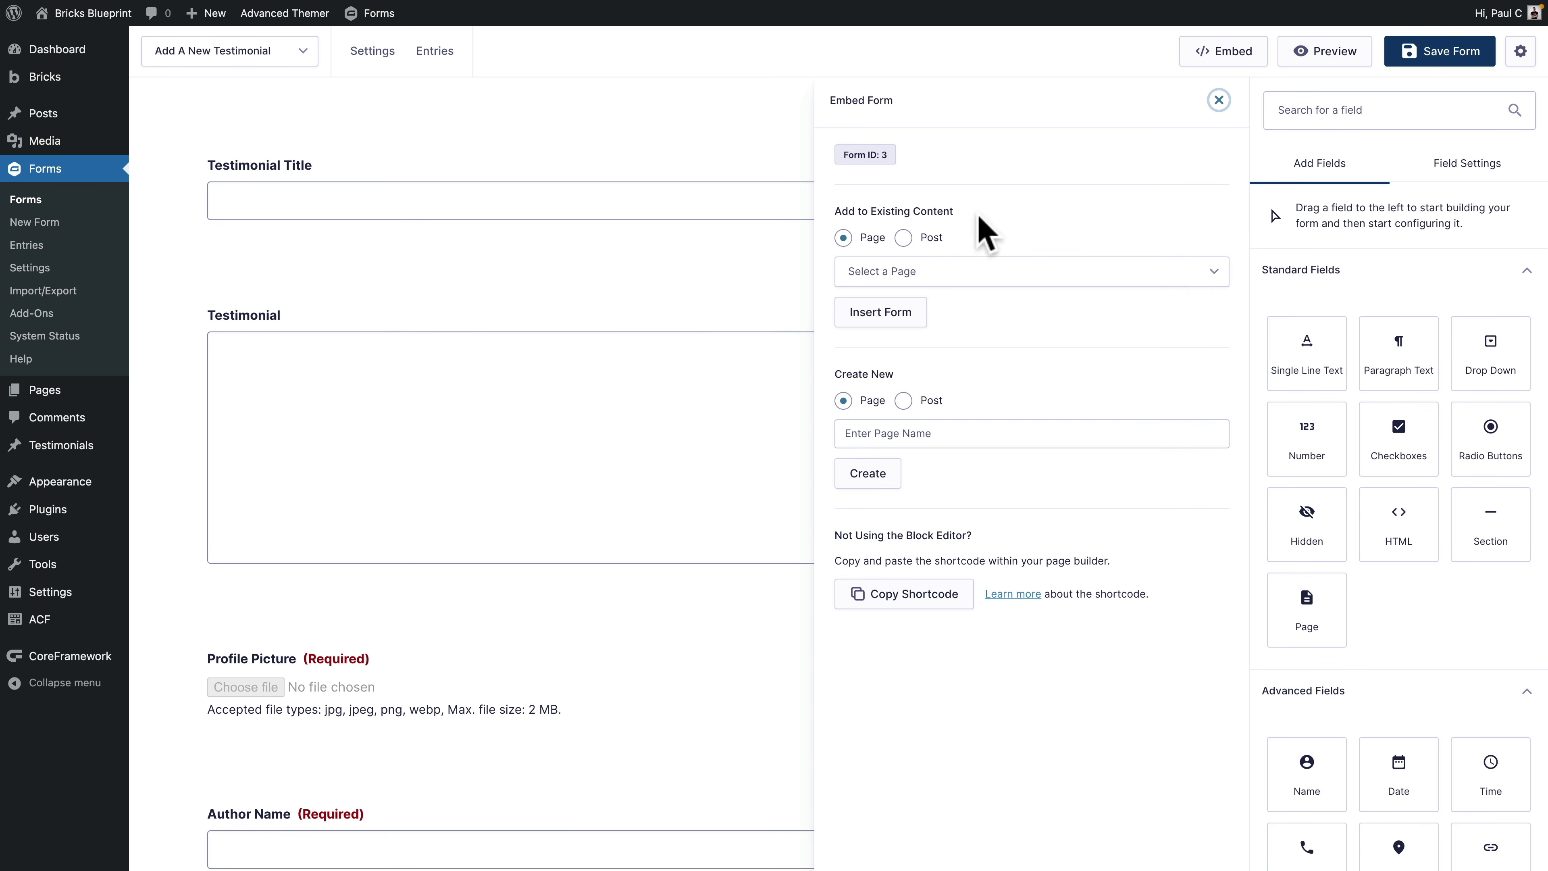
left_click(951, 276)
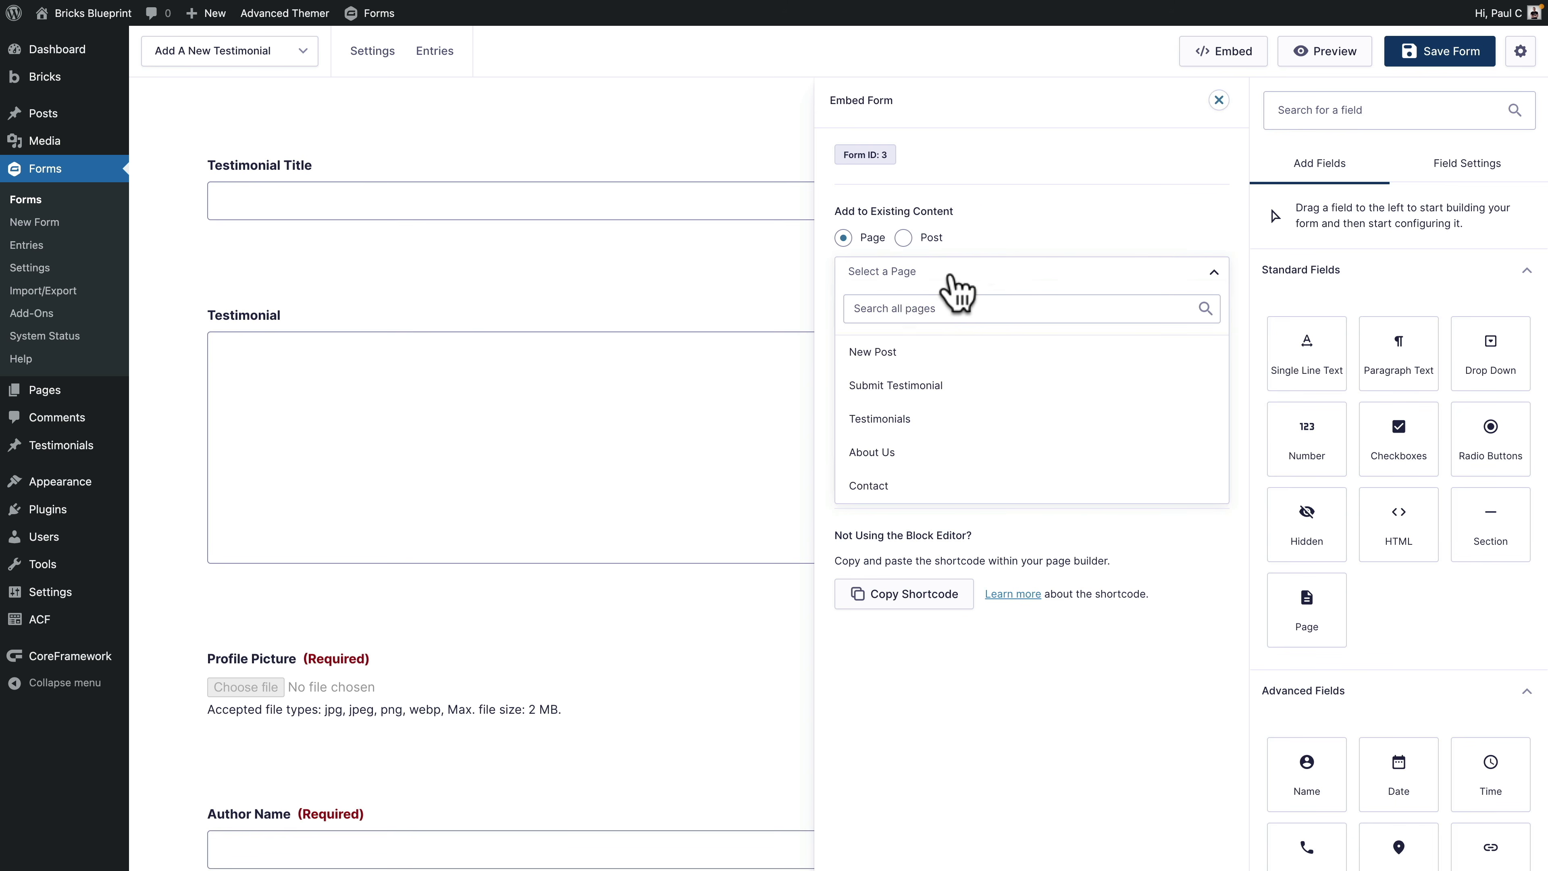
left_click(985, 262)
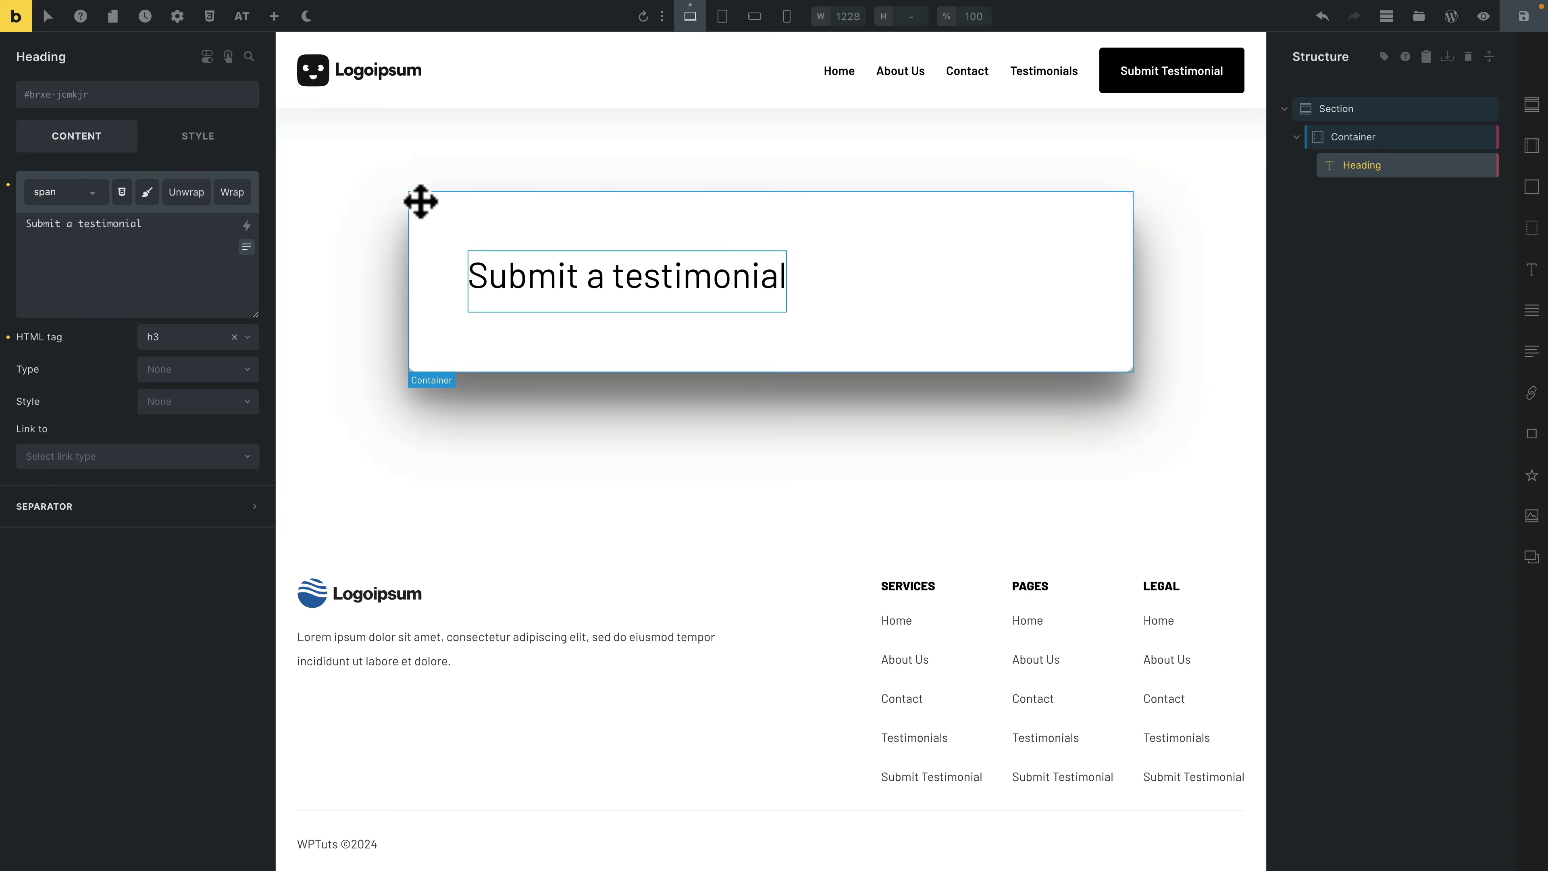
Step: Add a Shortcode element with [gravityform id="1" title="false"] below the heading and save the page
left_click(274, 16)
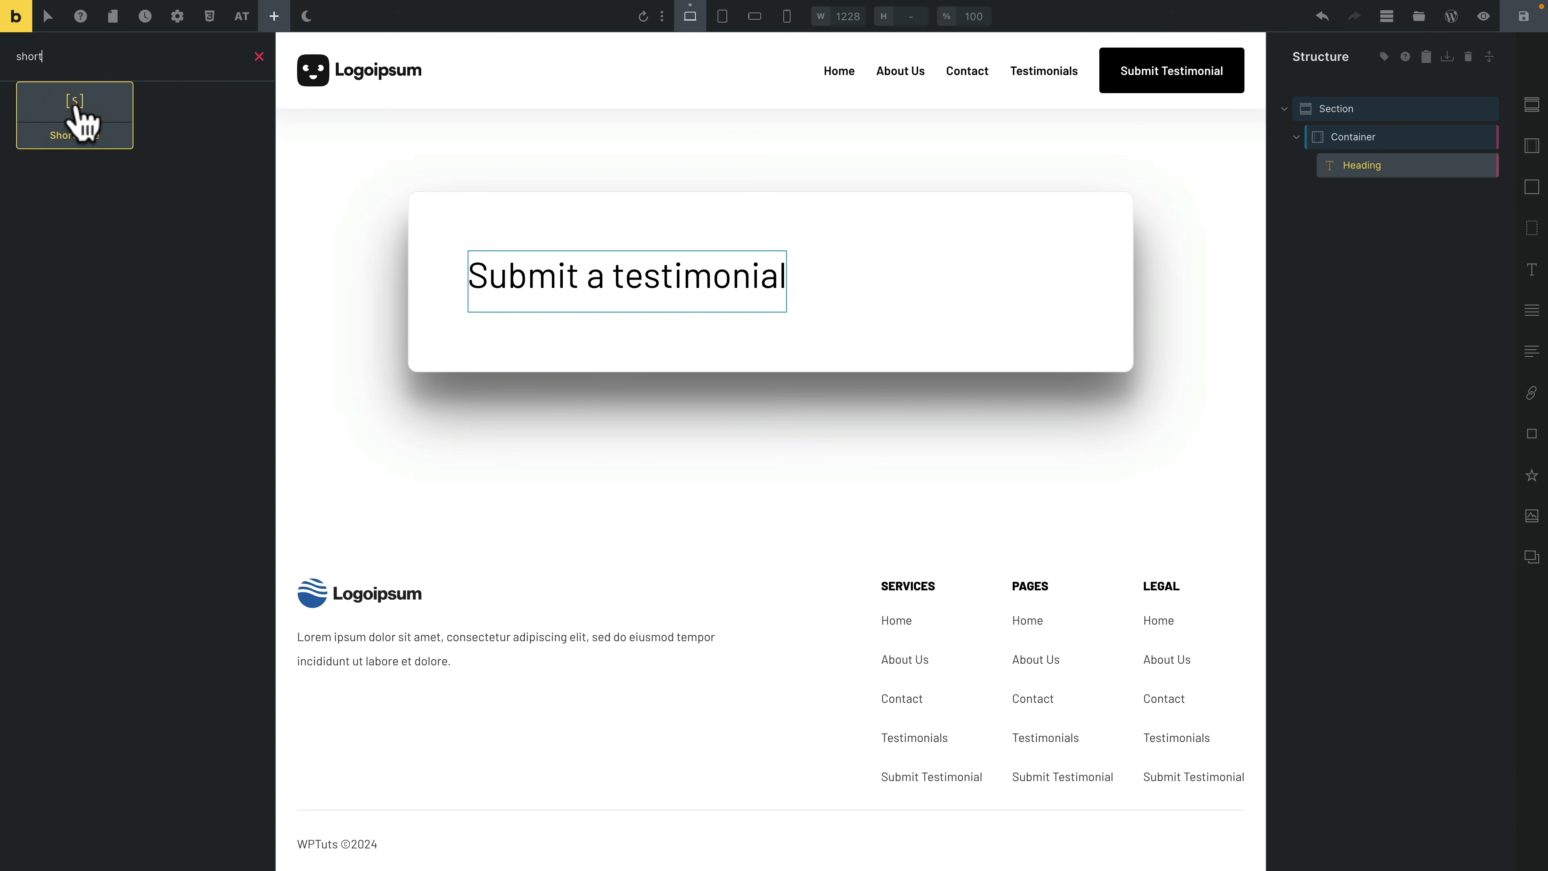
left_click(48, 124)
left_click(108, 218)
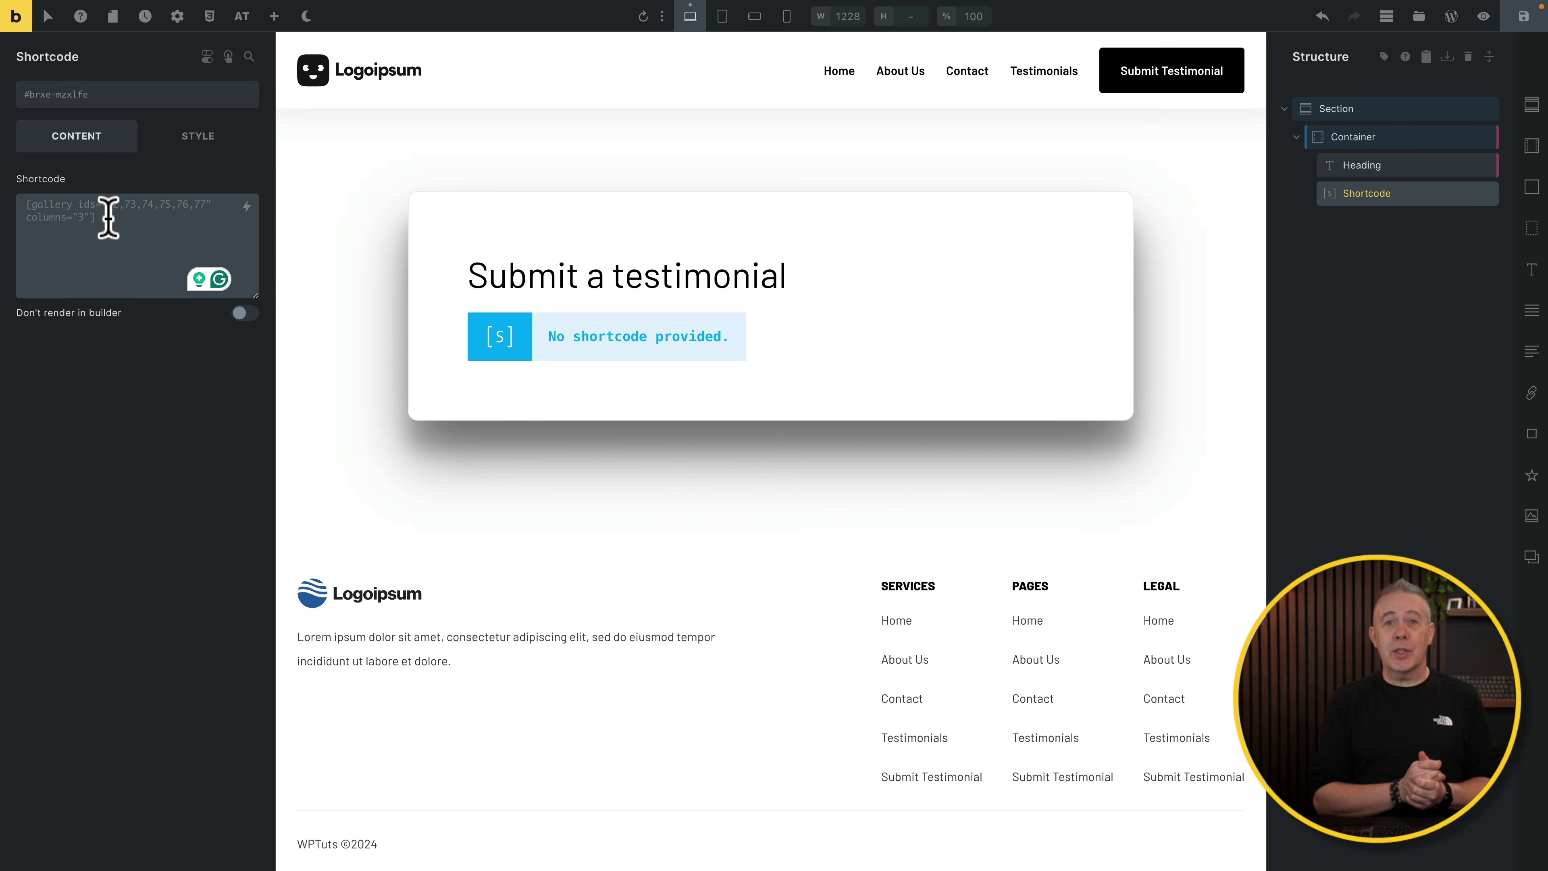
type("[gravityform id=\"1\"]")
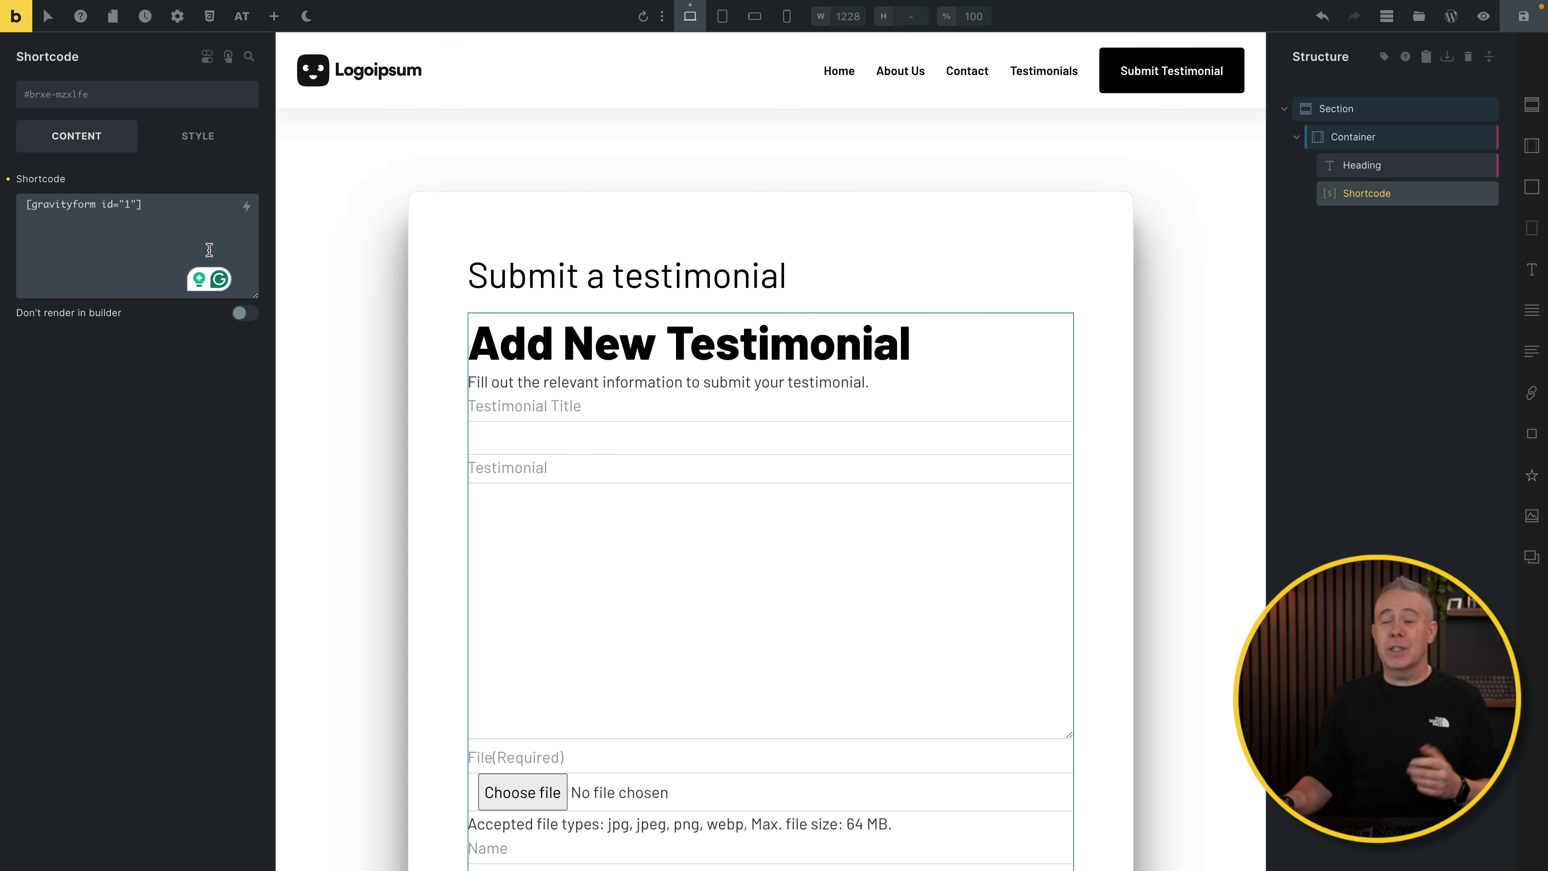
left_click(137, 203)
type("title=\"false\"")
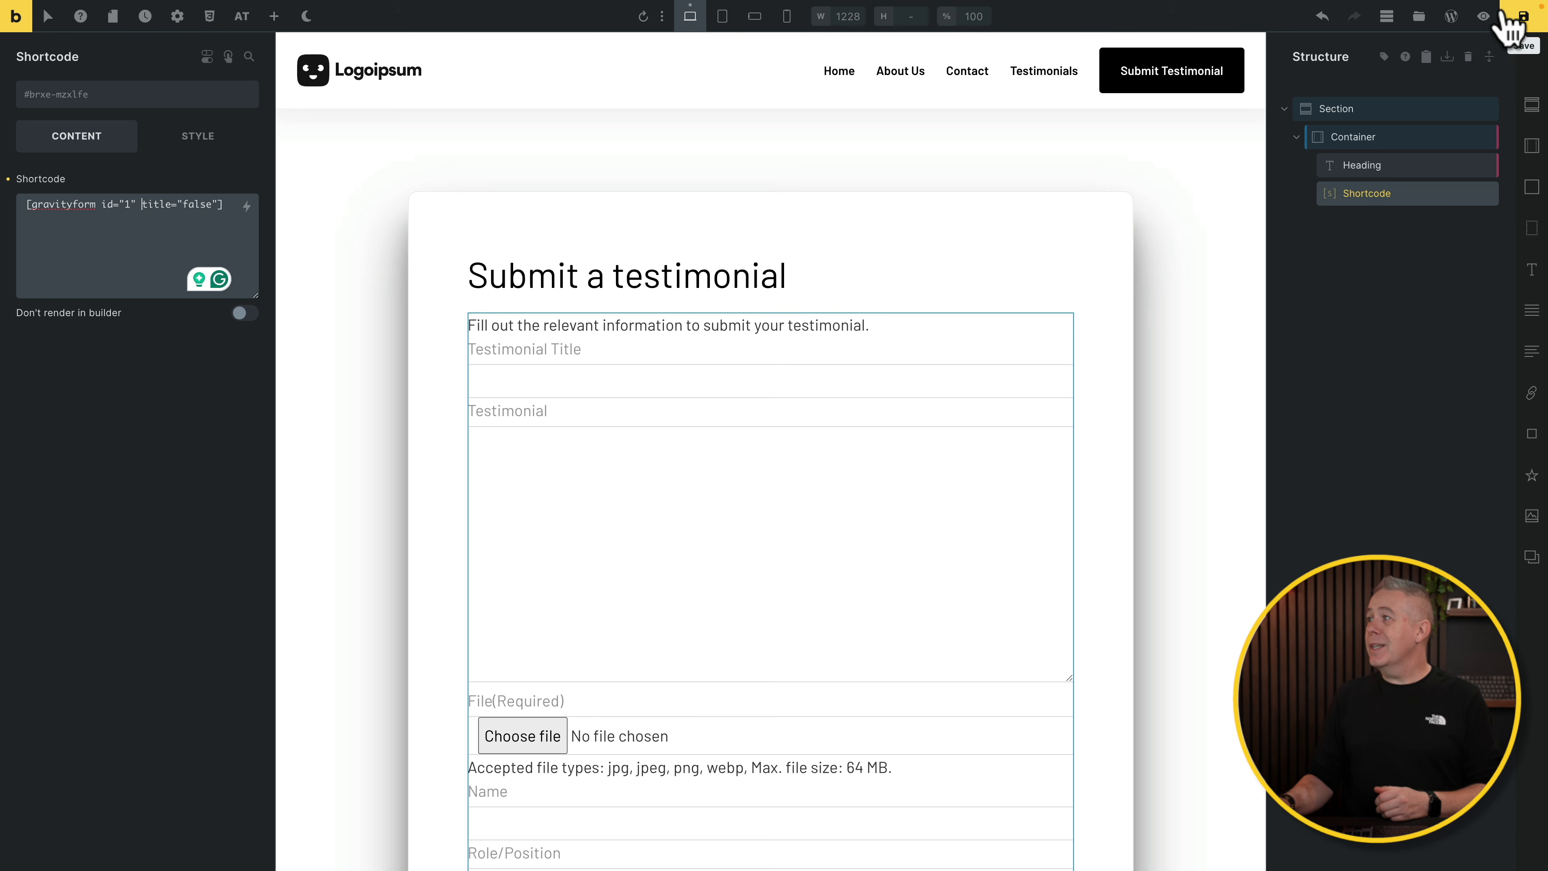
left_click(1518, 19)
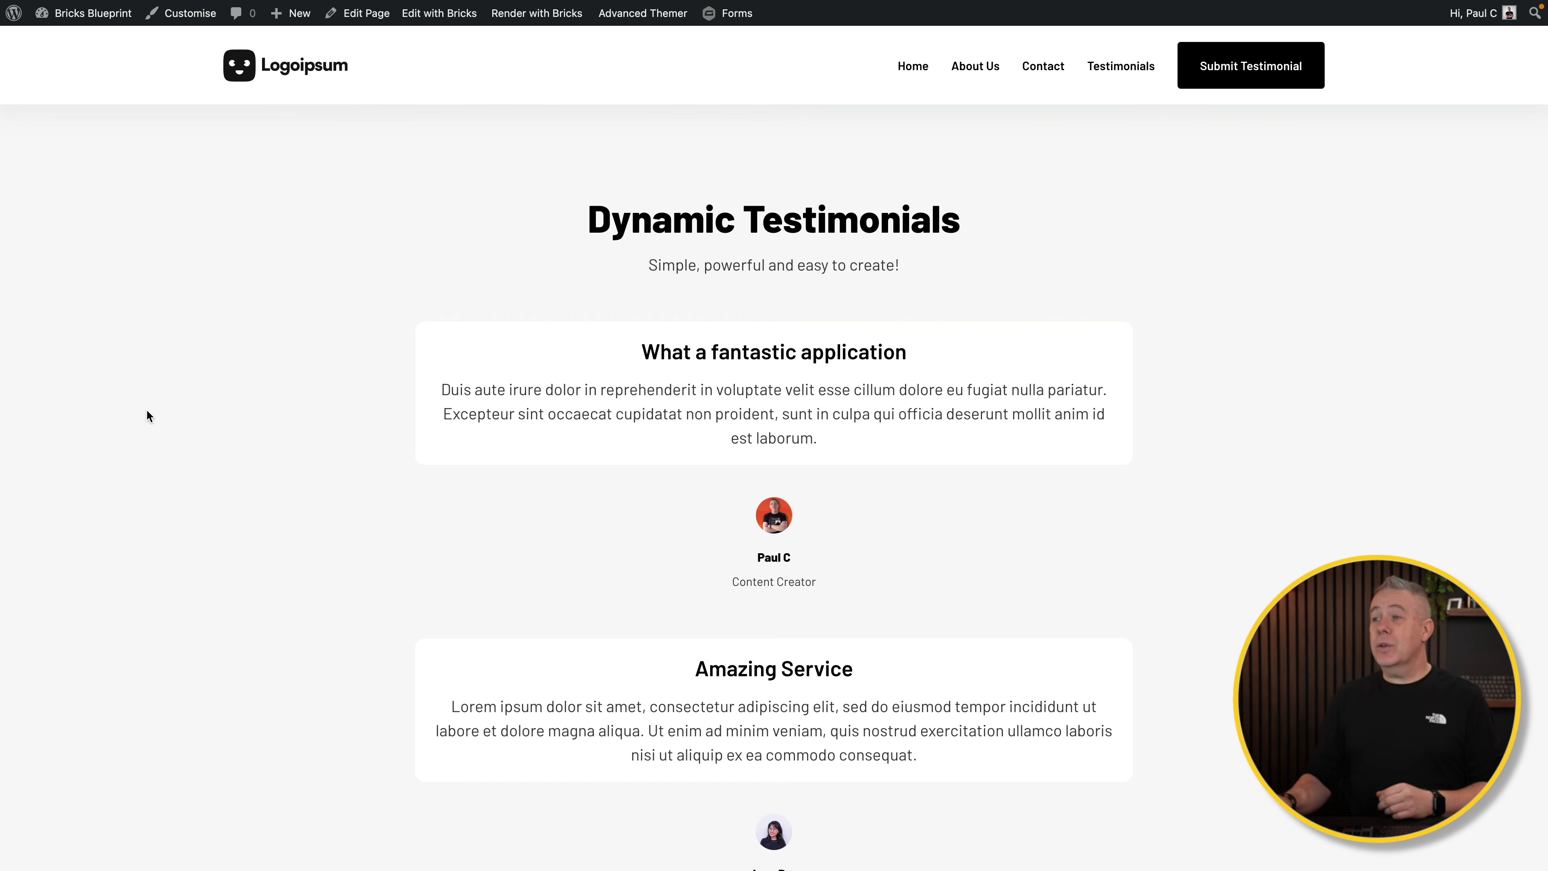
Step: Submit a 'Wonderful!' test testimonial with a photo from the Submit Testimonial page
left_click(1241, 76)
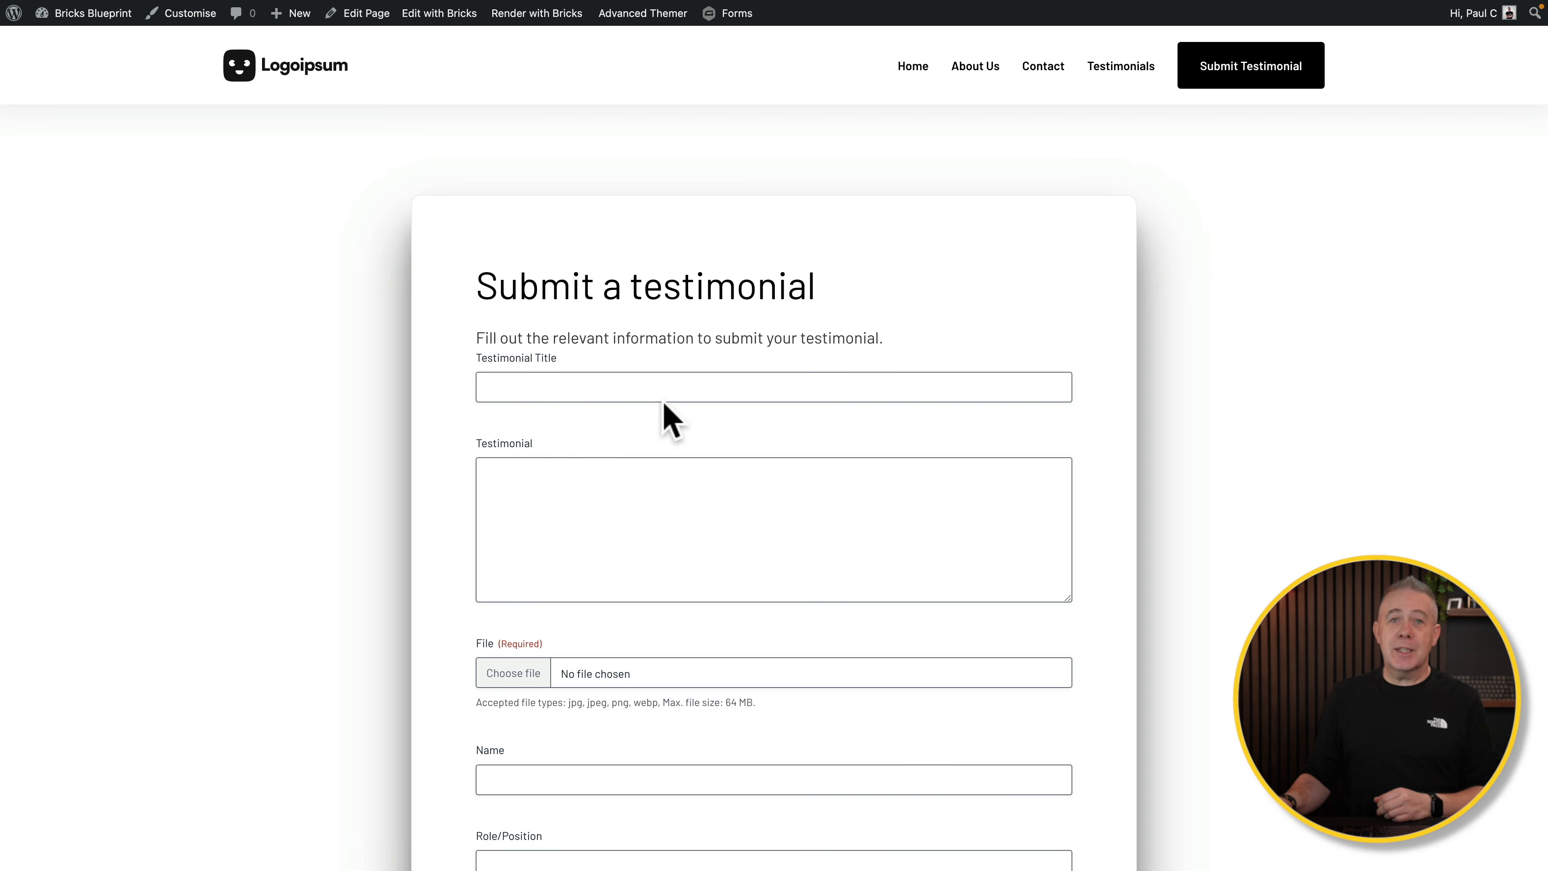
scroll(671, 451, "down", 3)
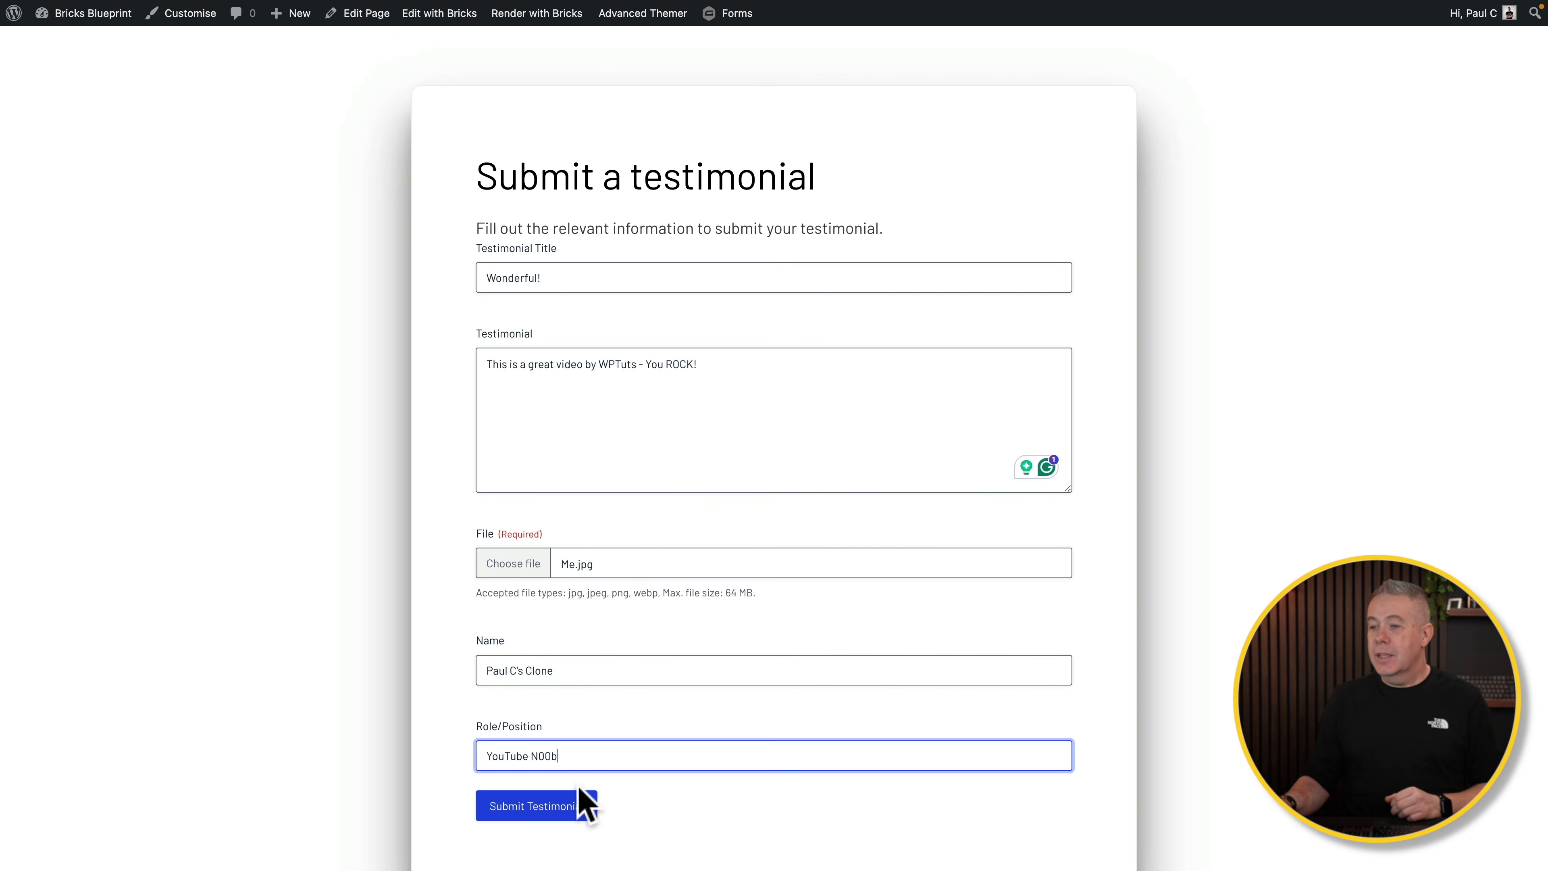
left_click(549, 806)
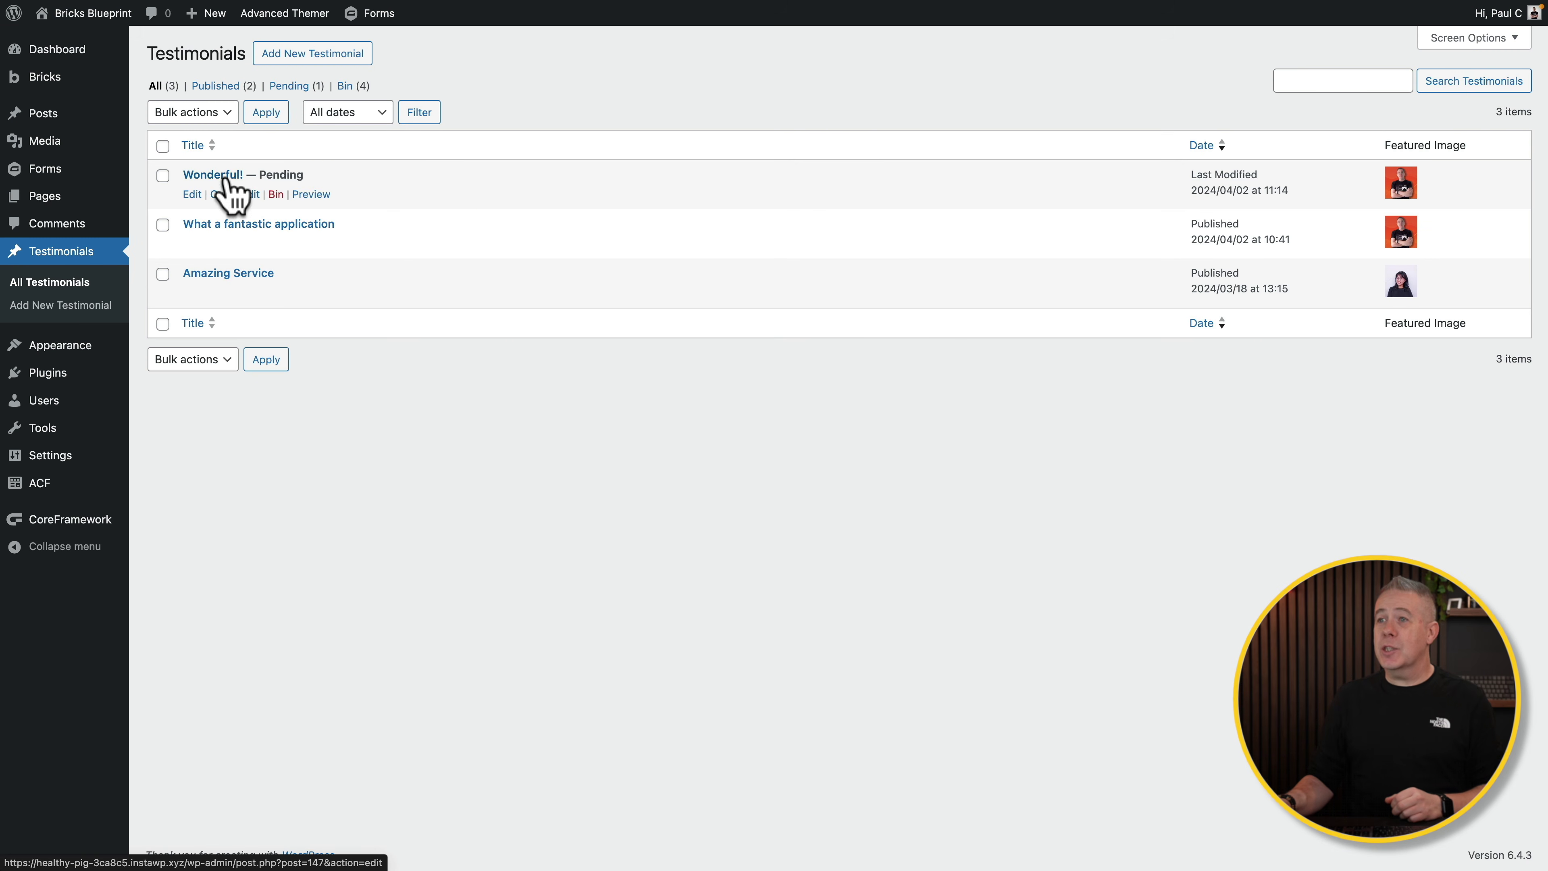
Step: Change the pending 'Wonderful!' testimonial's status to Published with Quick Edit
left_click(232, 196)
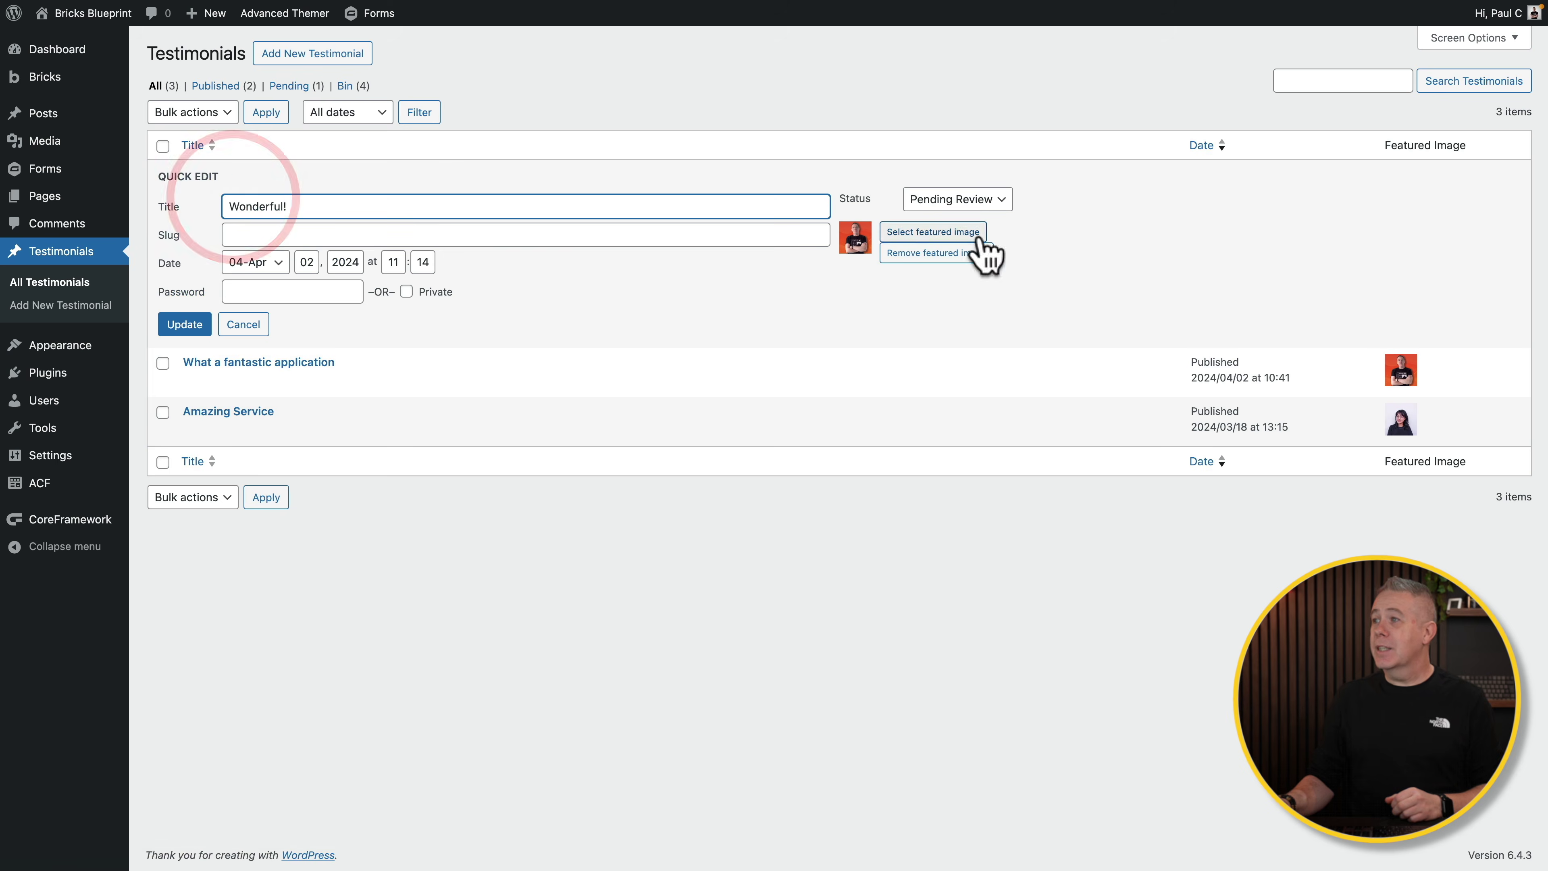
left_click(1000, 201)
left_click(941, 181)
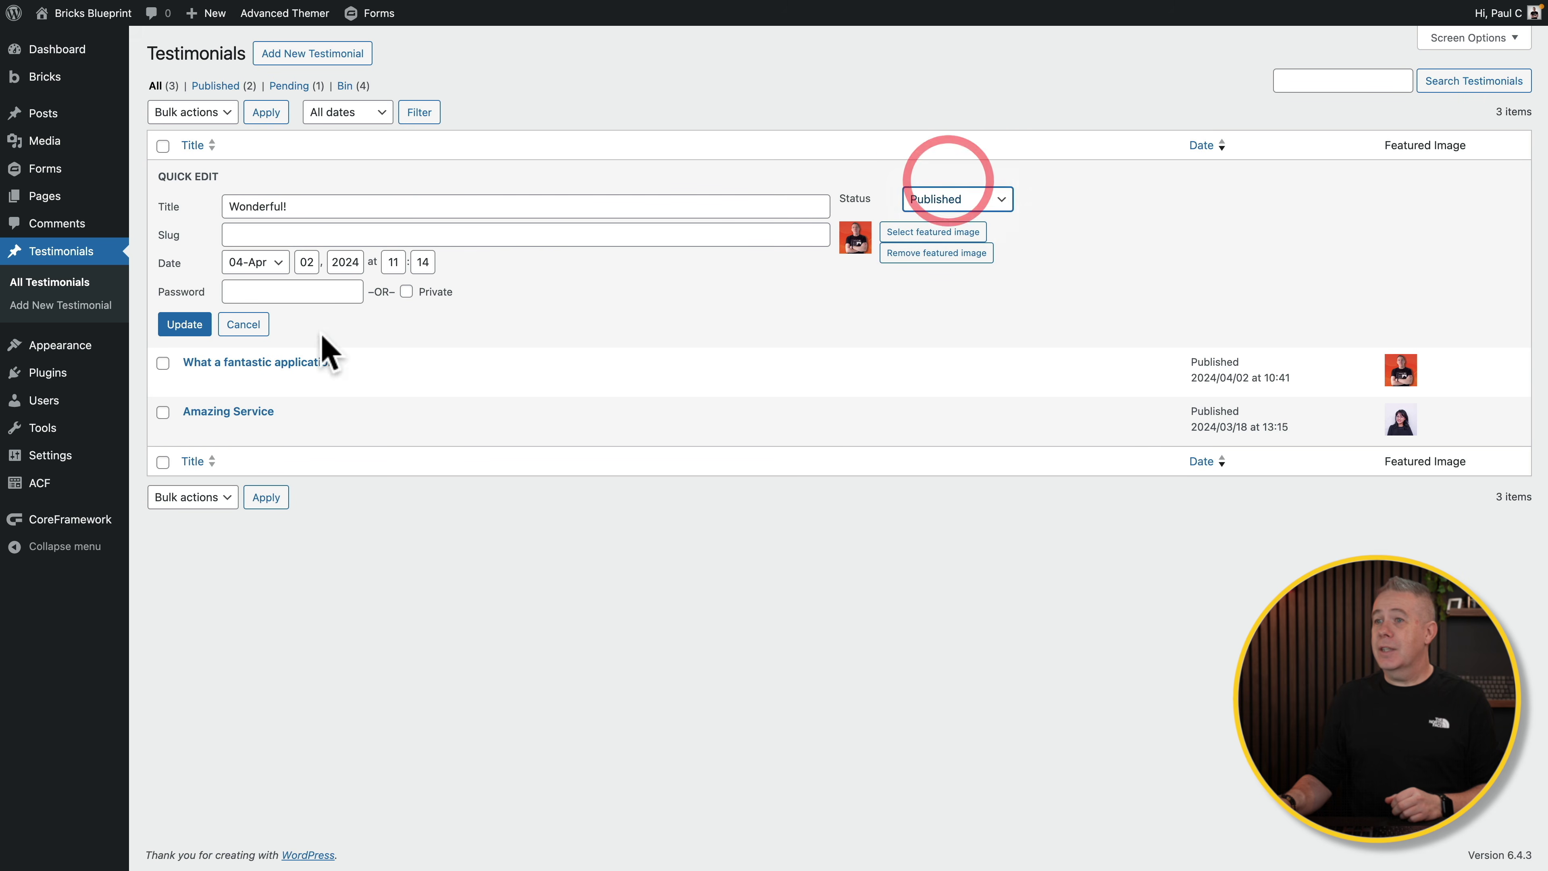
left_click(189, 326)
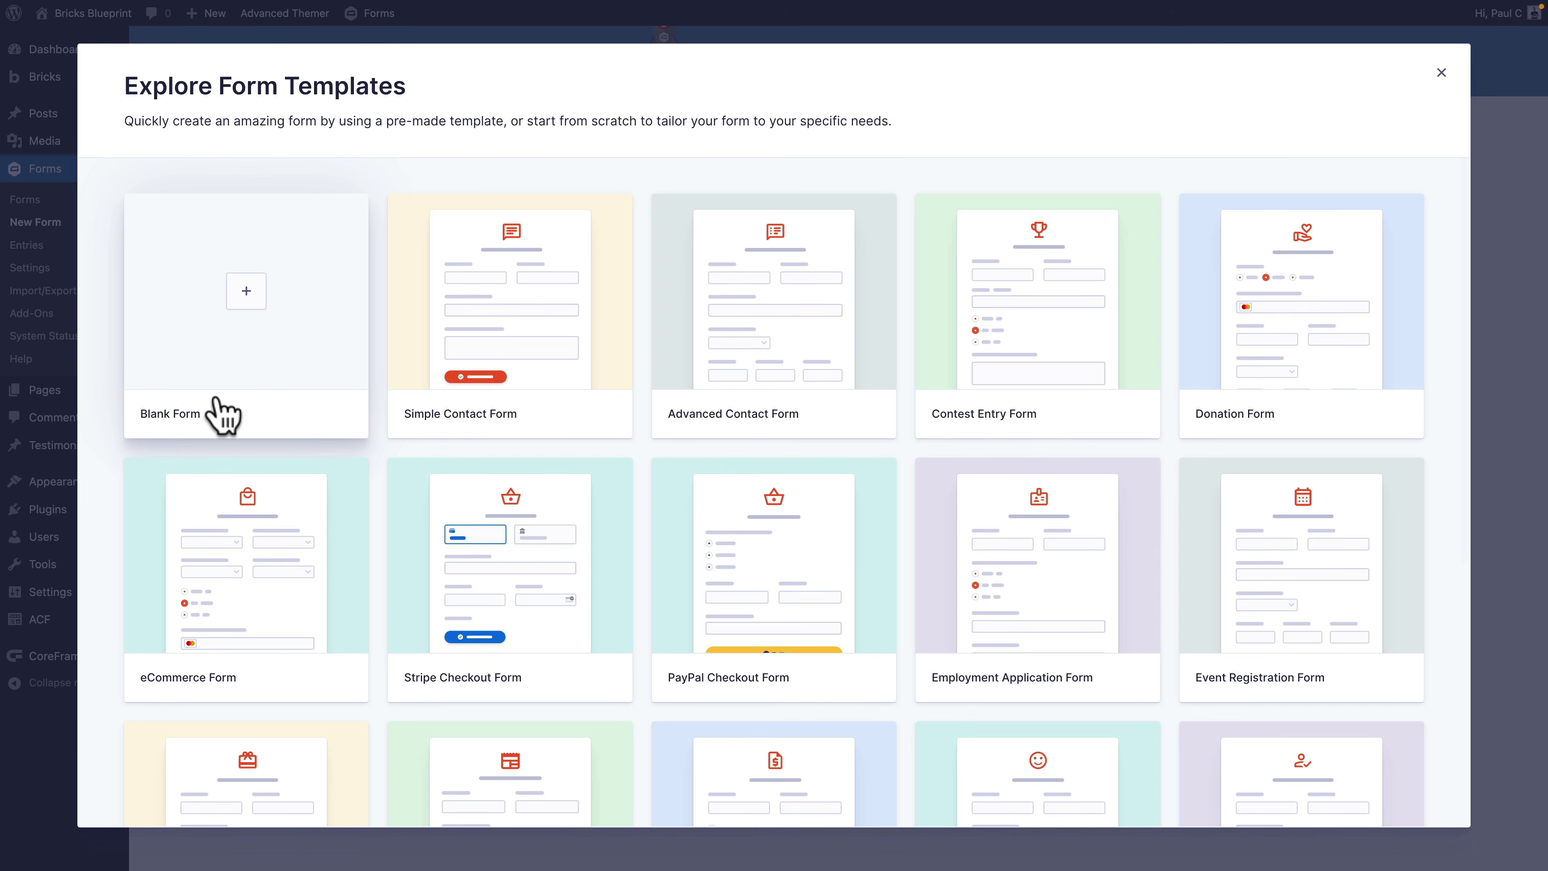
Step: Create a blank Gravity Forms form titled 'Add New Post'
left_click(233, 346)
type("Add New Post")
left_click(1349, 787)
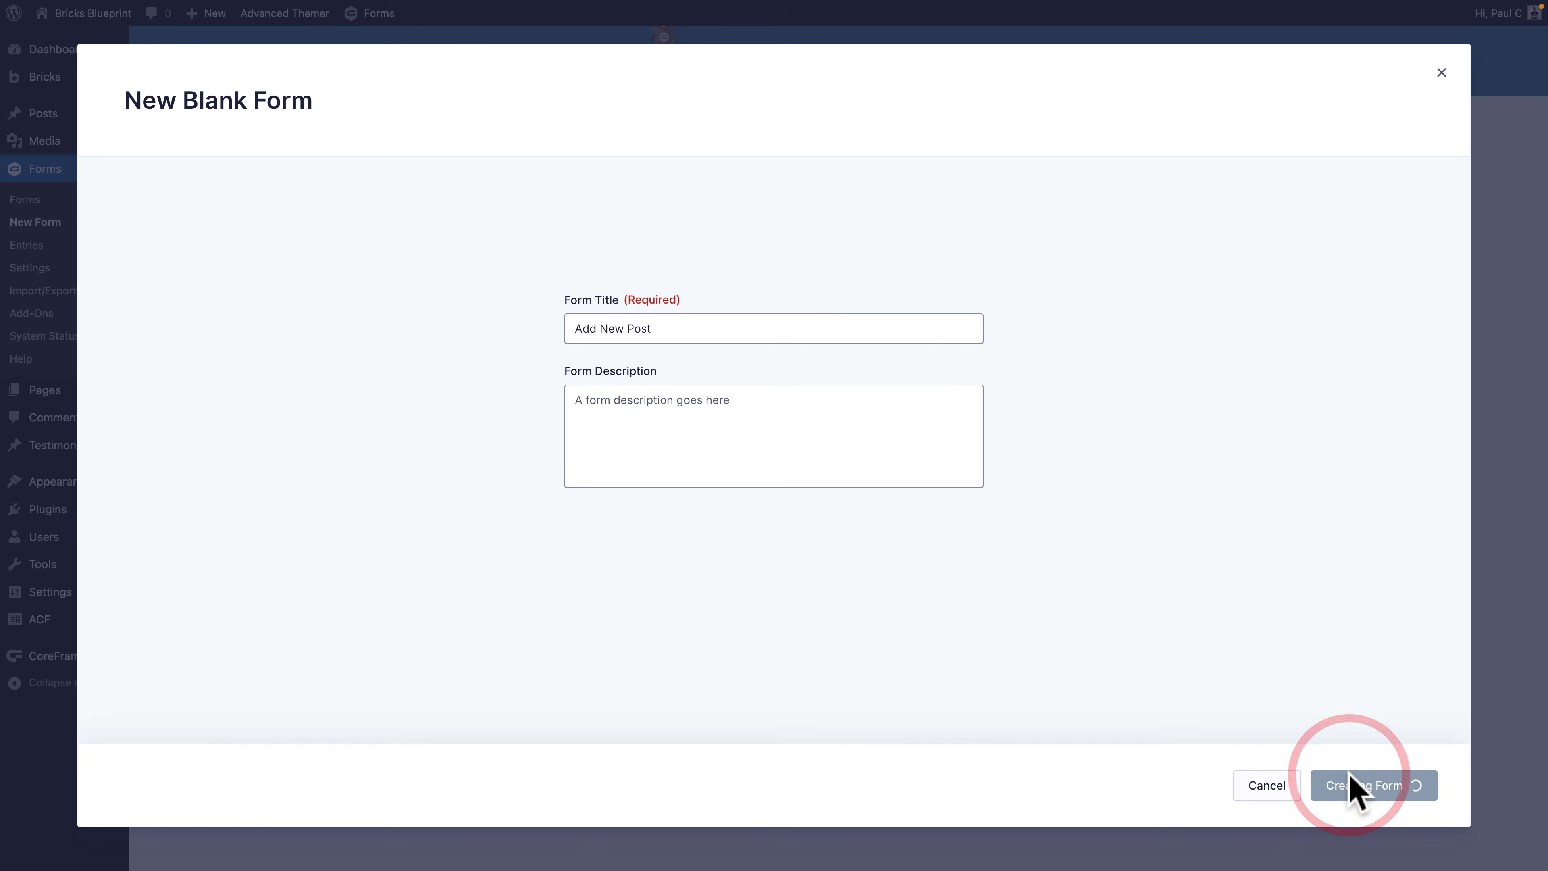
Step: Add the Post Title, Post Body, Post Category and Post Image fields to the form
scroll(1344, 695, "down", 2)
scroll(1344, 695, "down", 8)
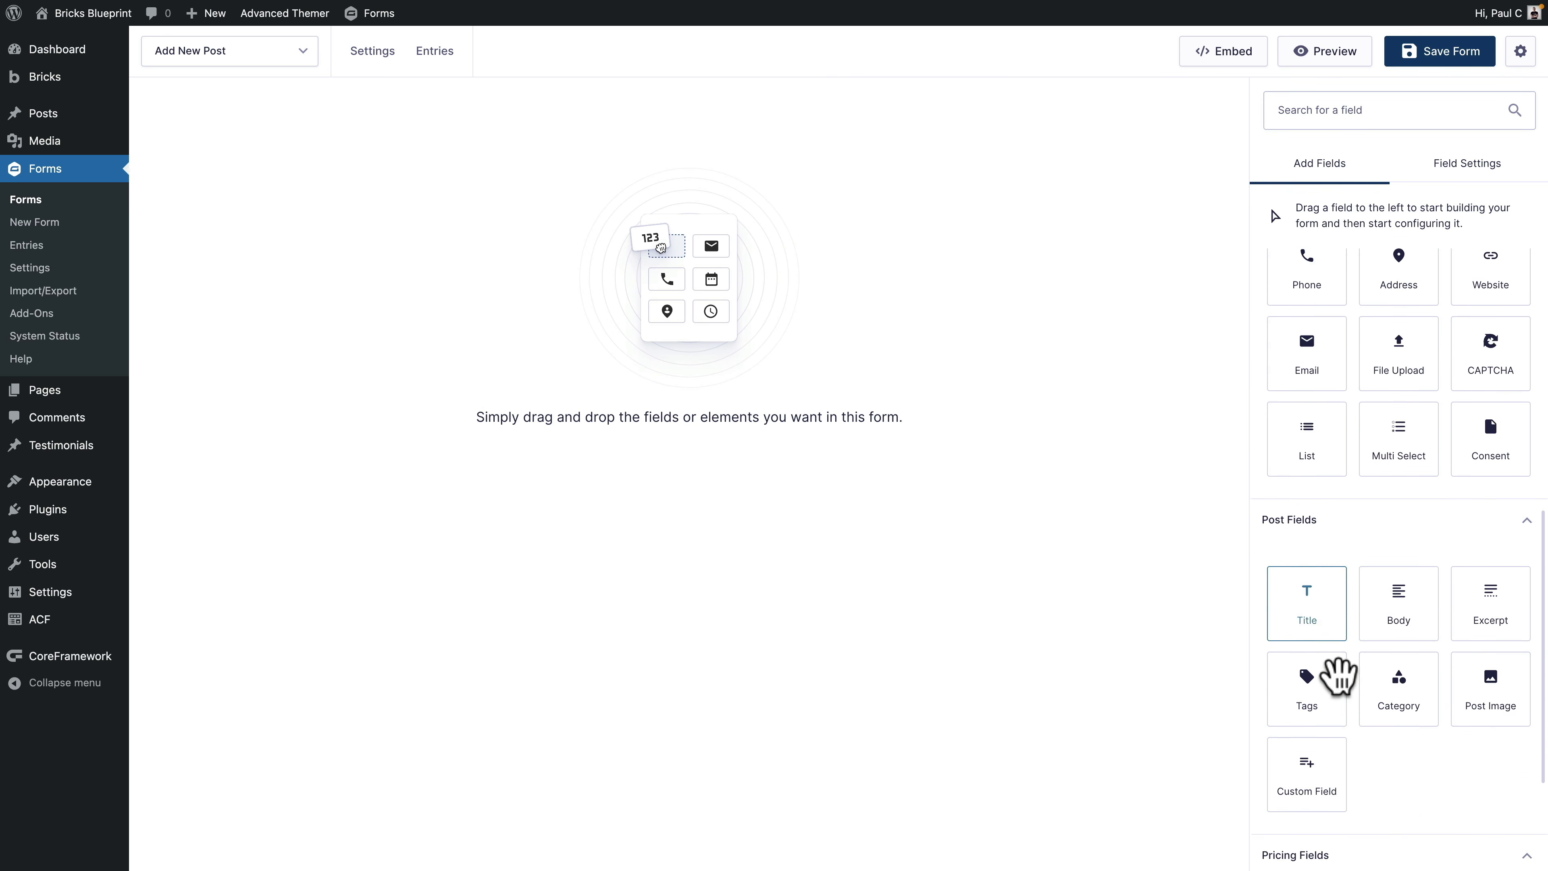
scroll(1338, 676, "down", 1)
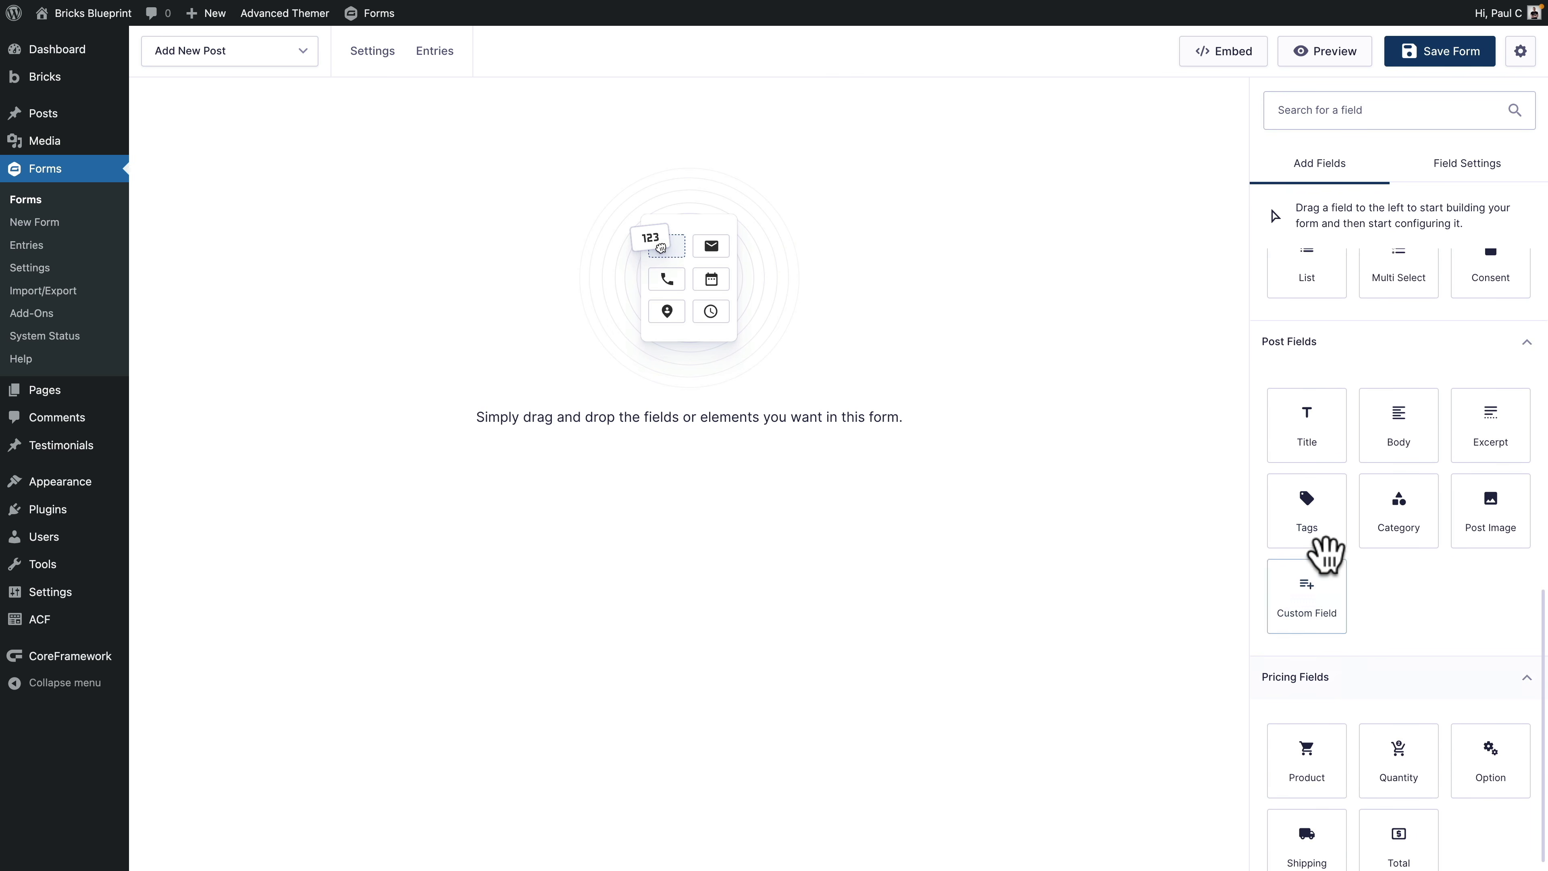
left_click(1301, 427)
left_click(1405, 420)
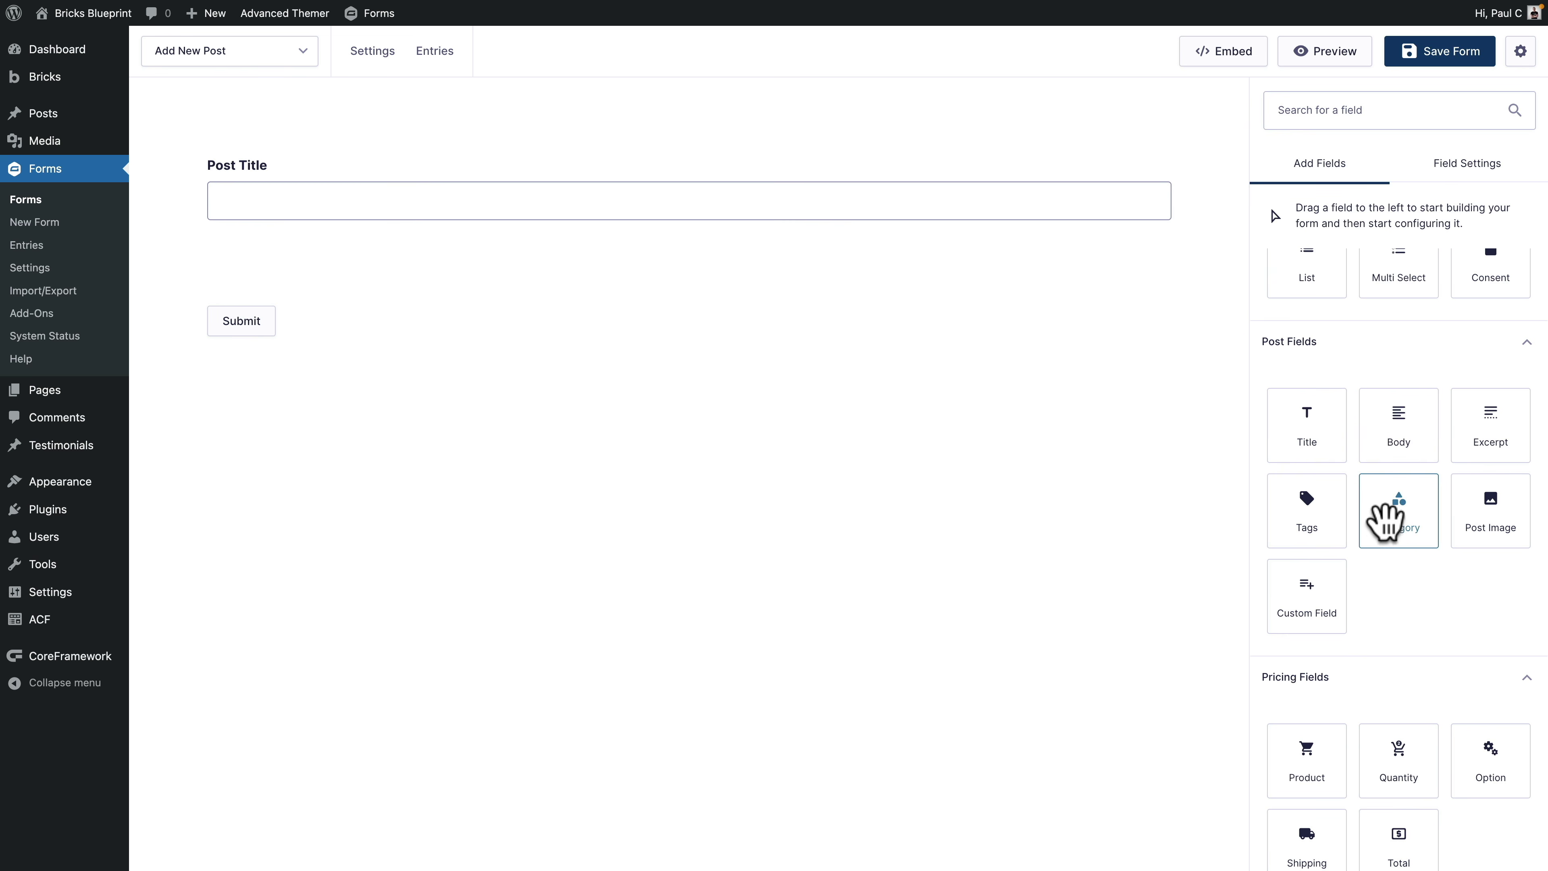
left_click(1385, 528)
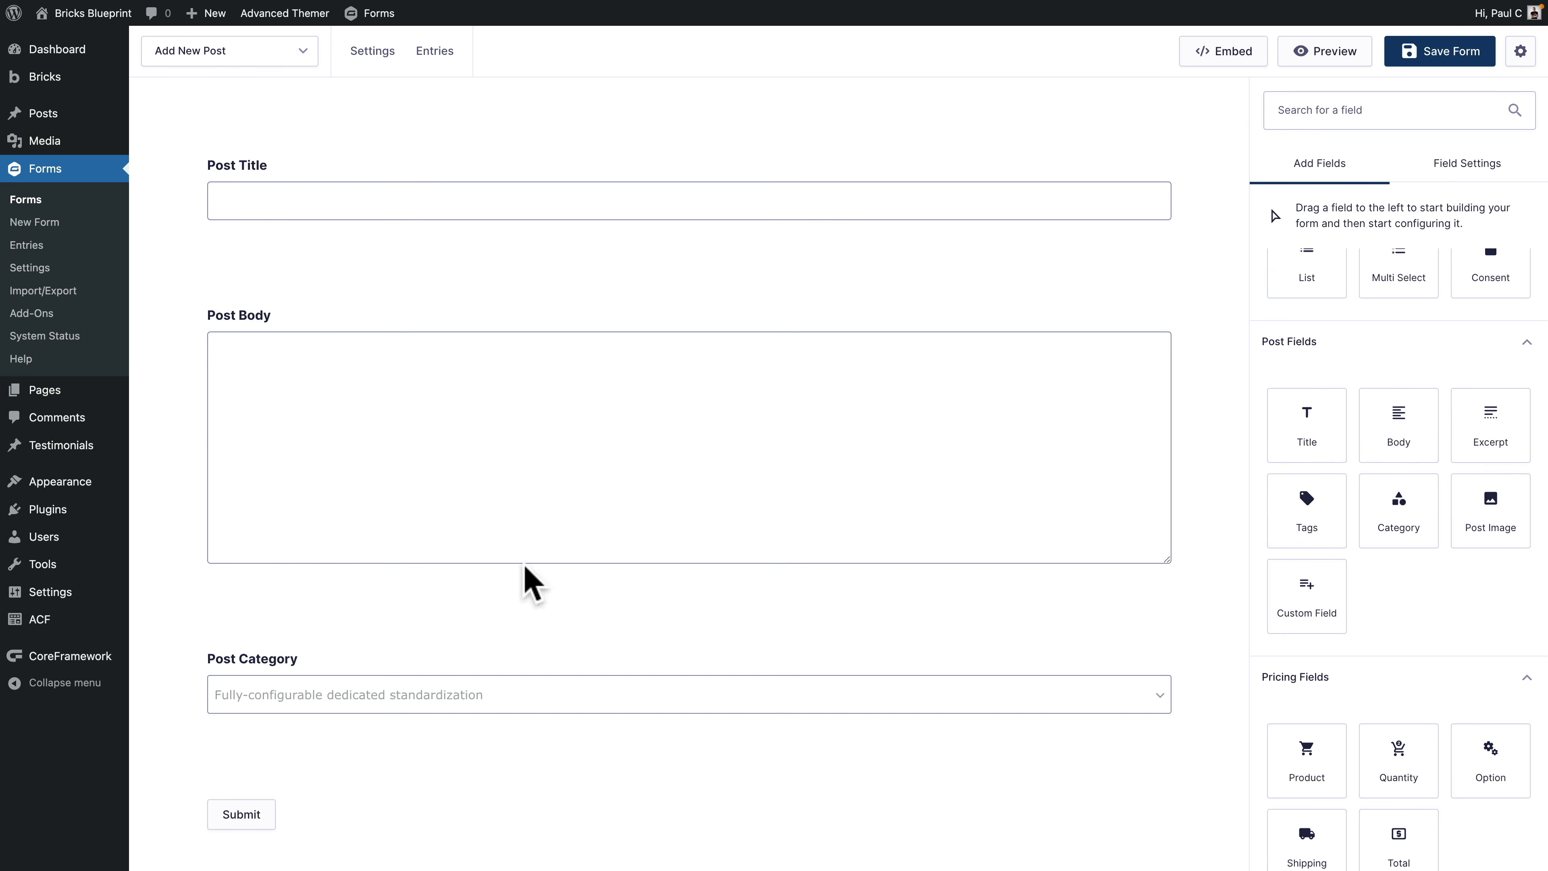
left_click(1495, 519)
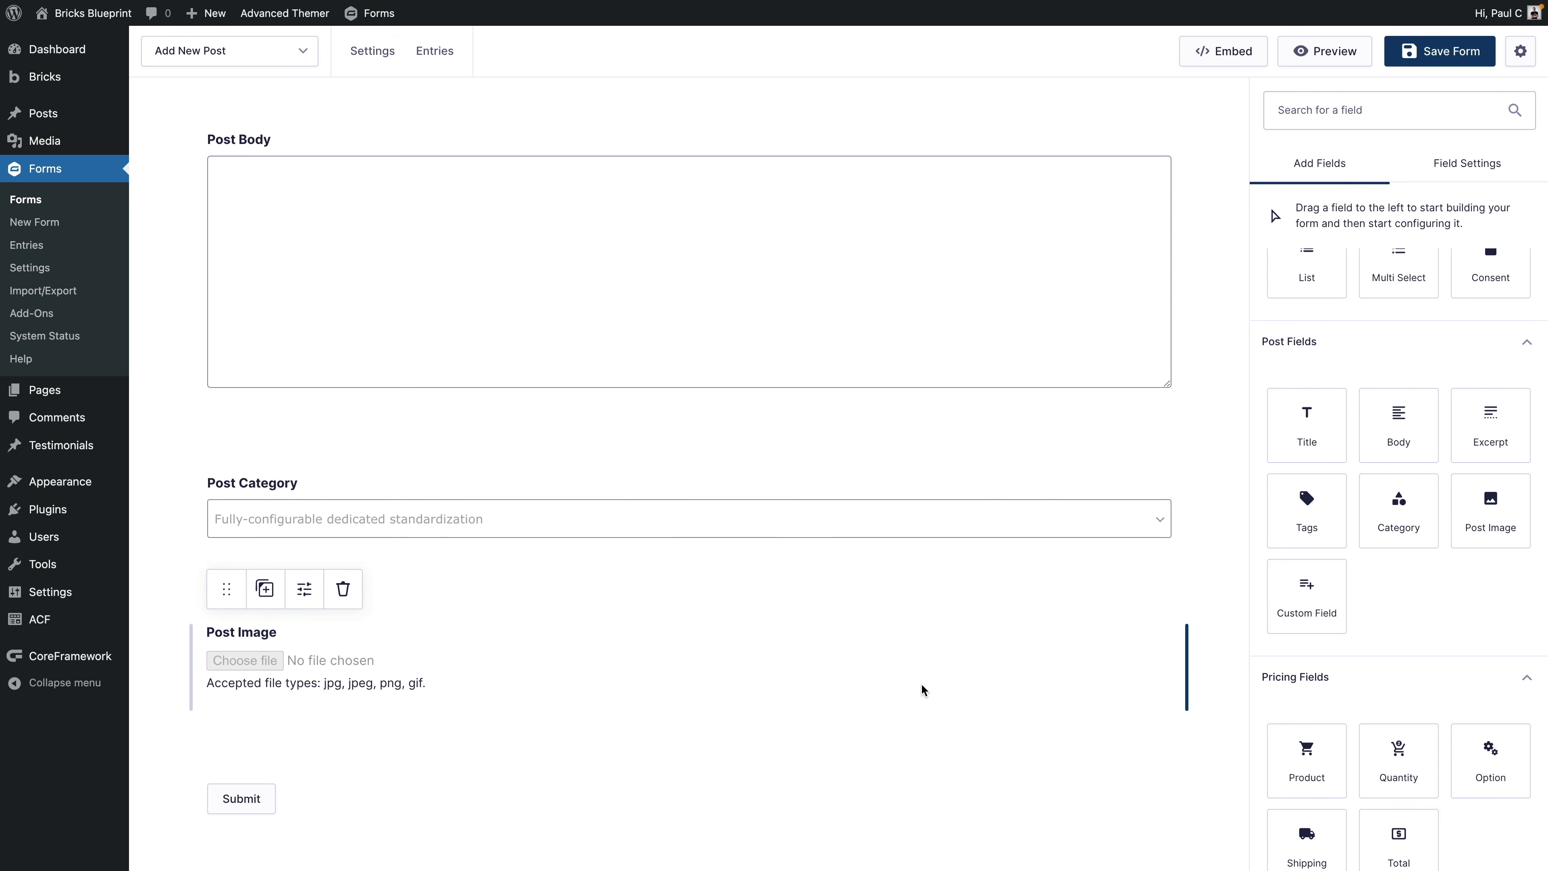
scroll(864, 612, "up", 3)
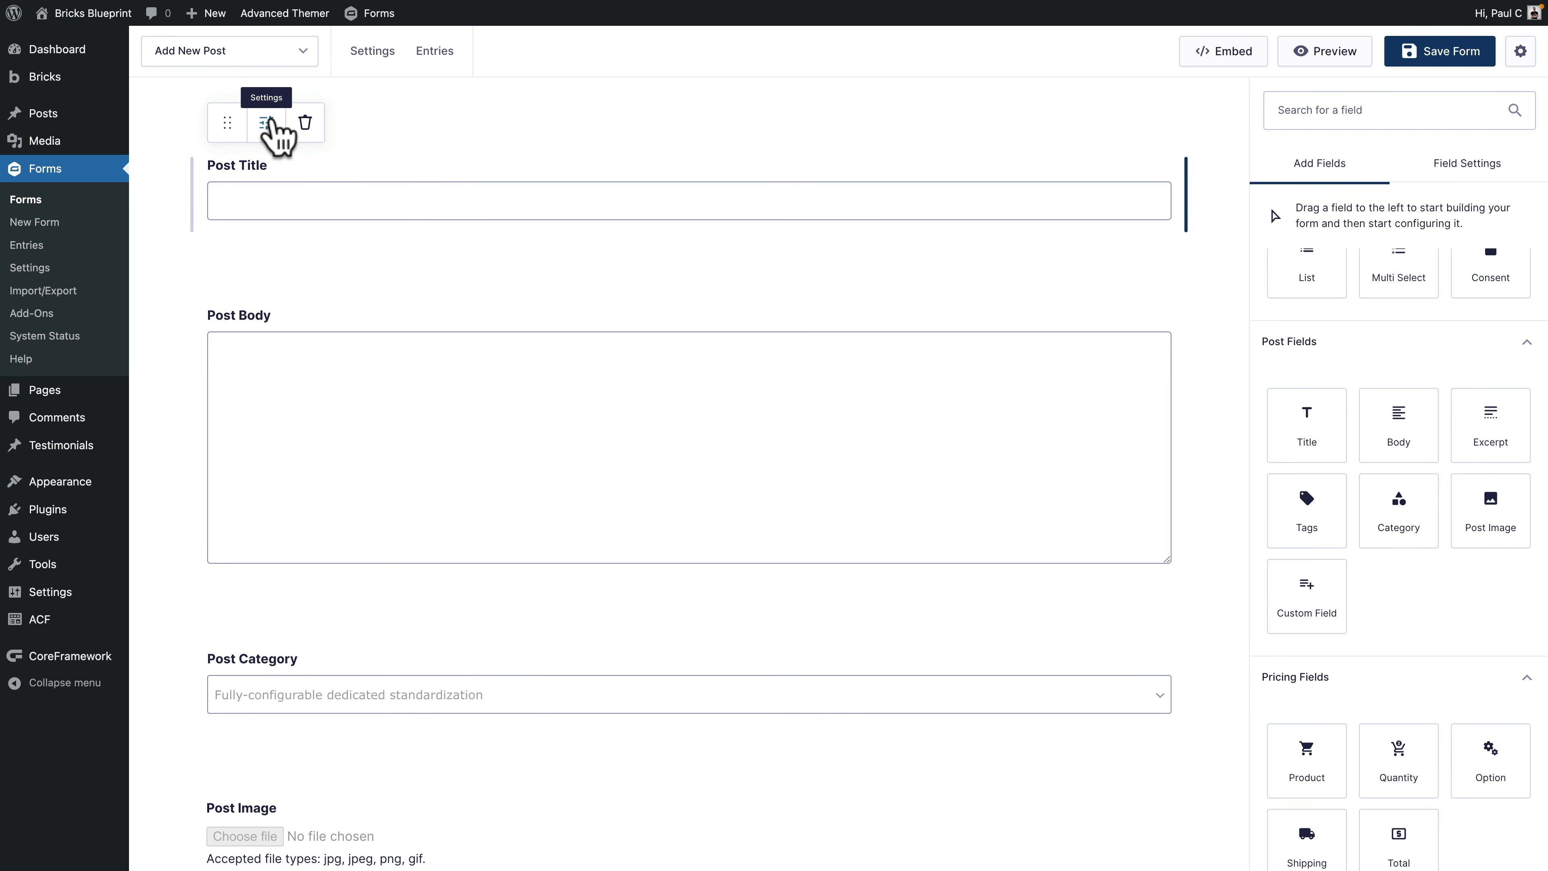
Step: Make the Post Title field required
left_click(268, 124)
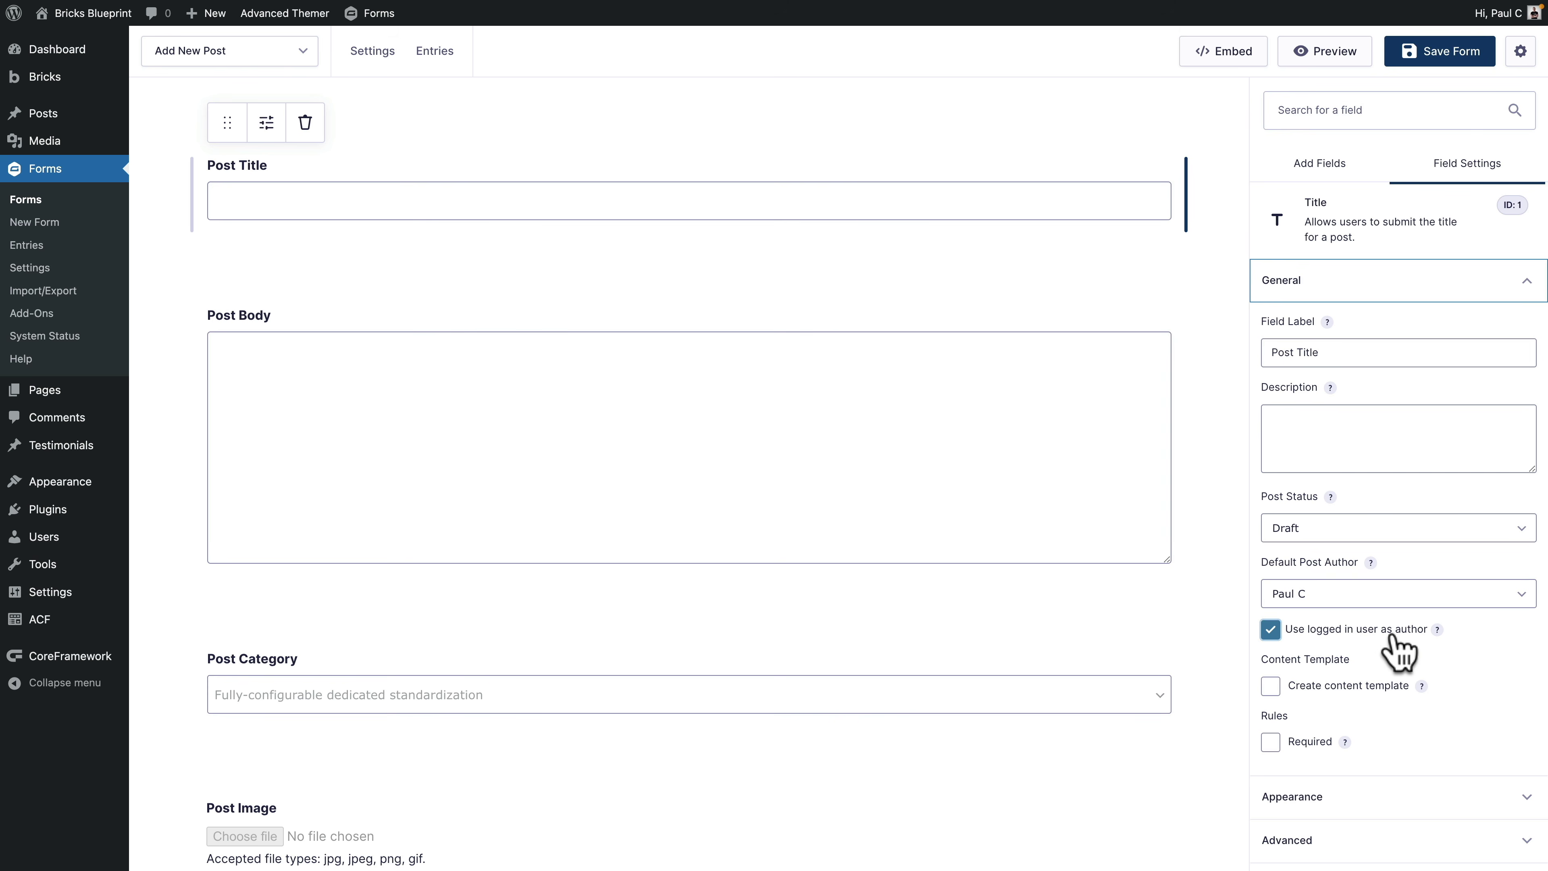
left_click(1271, 741)
left_click(1369, 778)
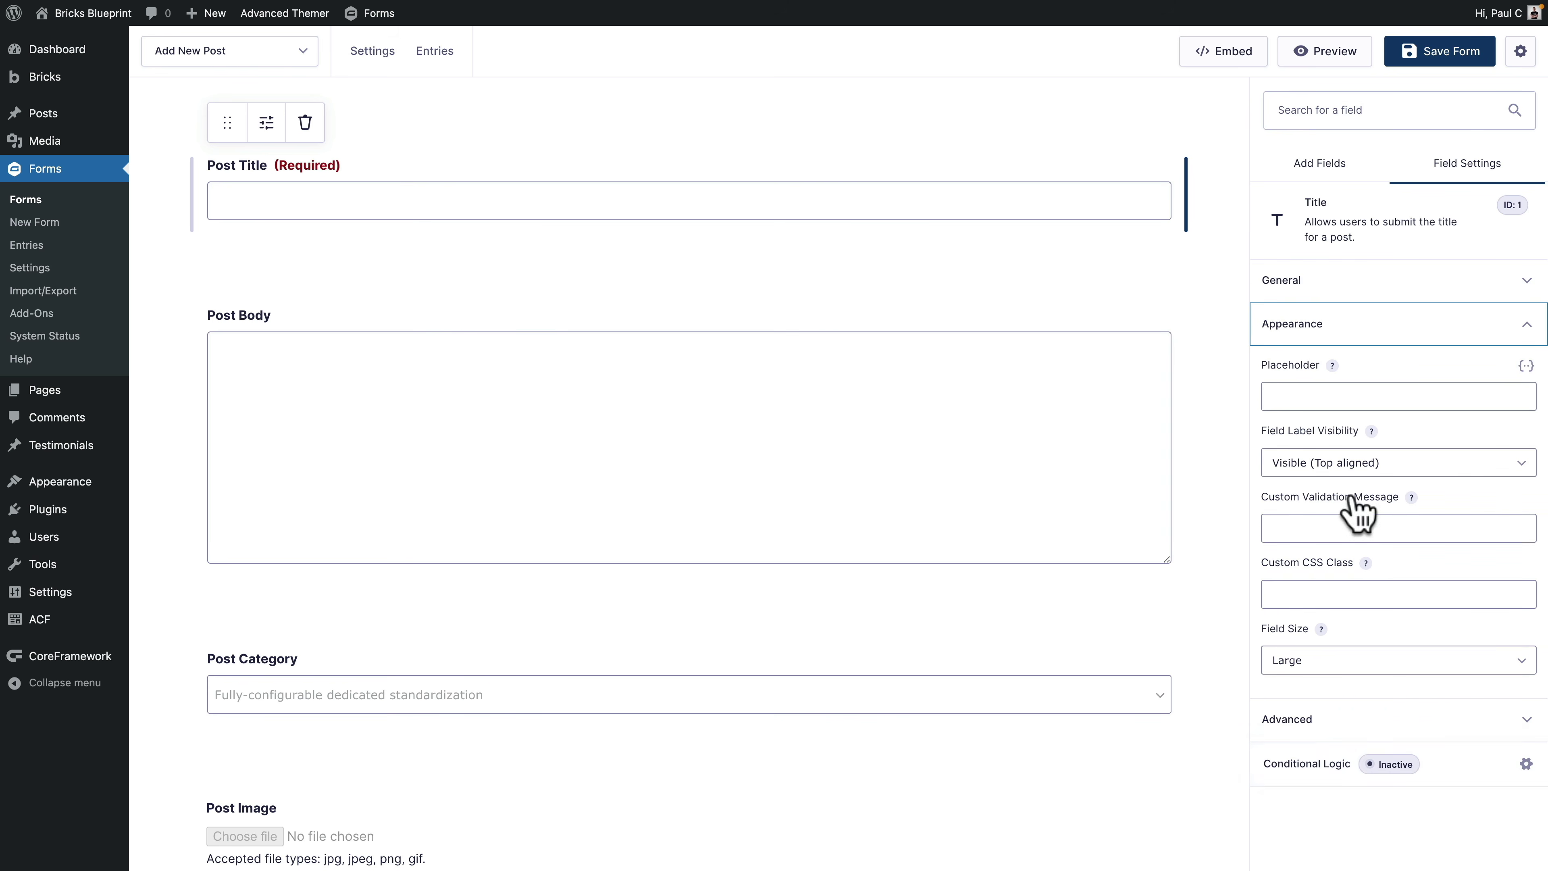
left_click(1318, 719)
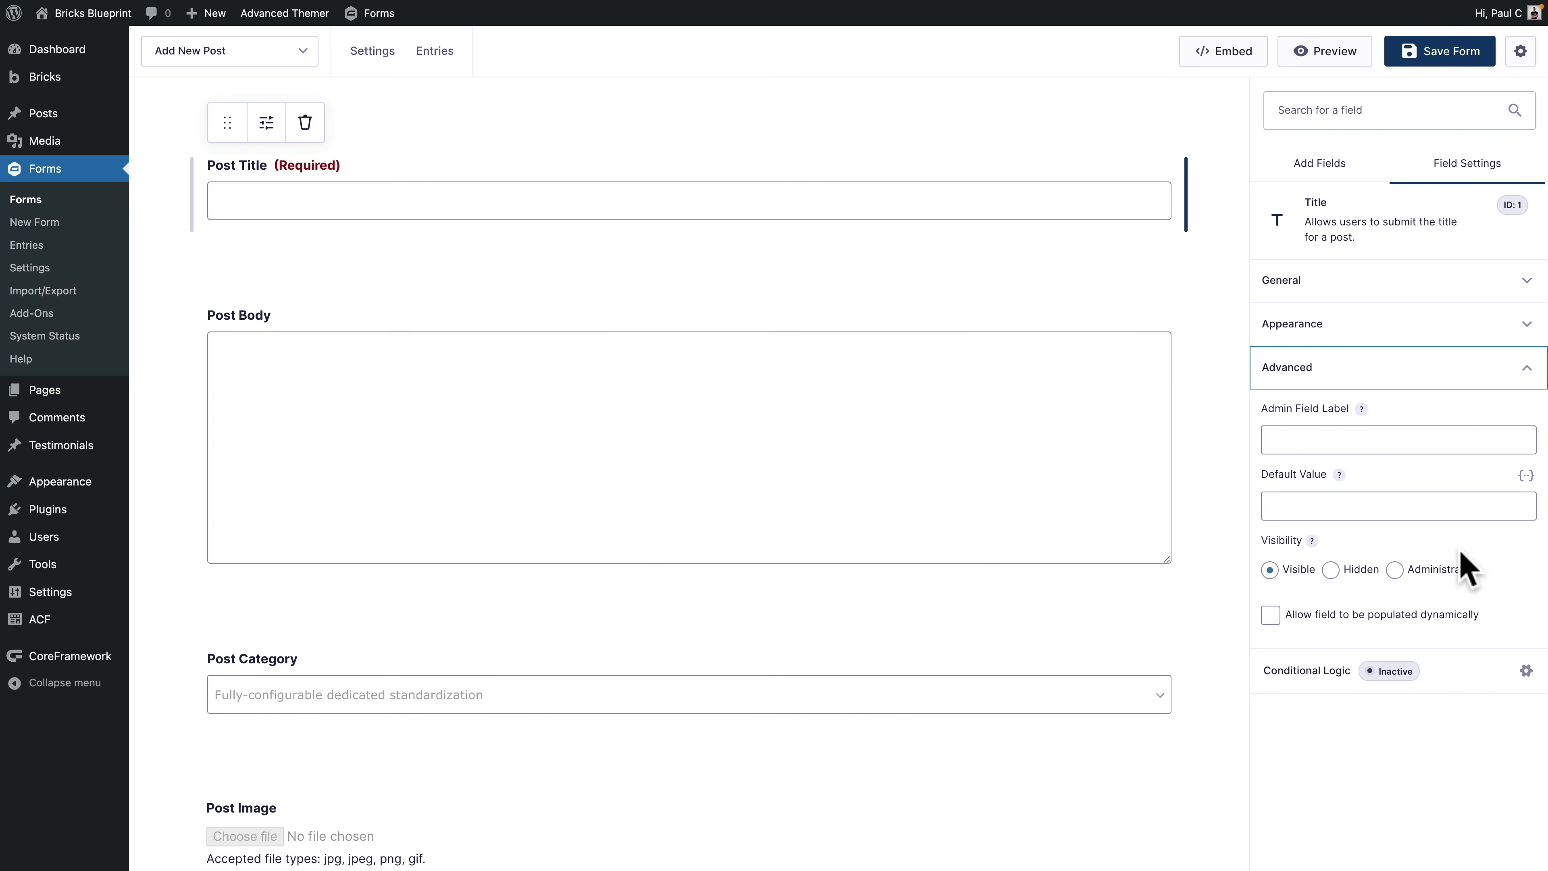
Step: Make Post Body required and enable its Rich Text Editor in Advanced settings
left_click(937, 475)
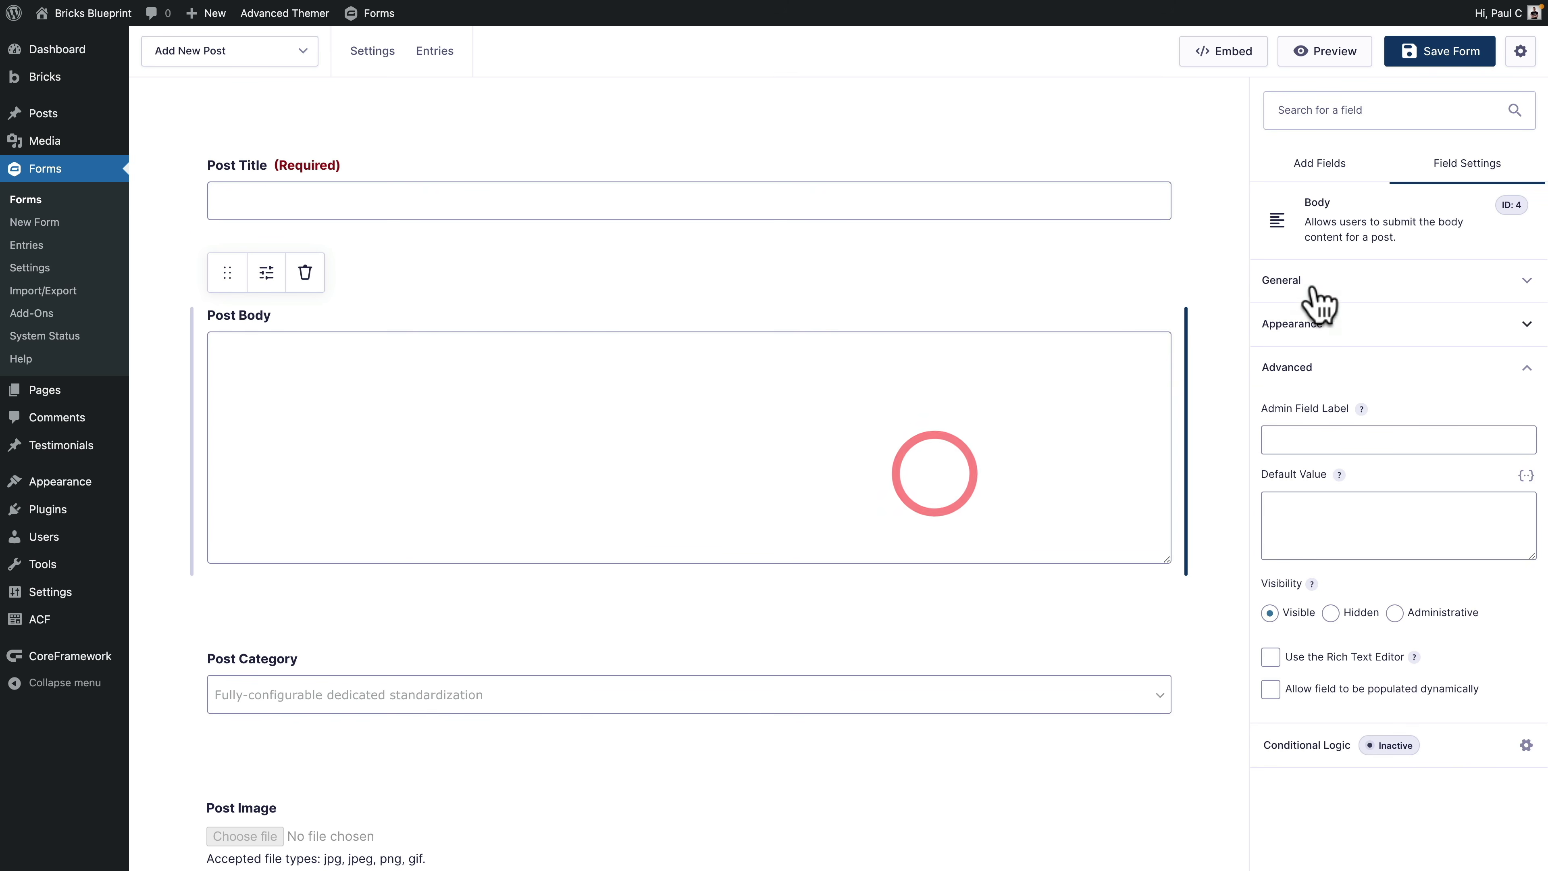
left_click(1344, 284)
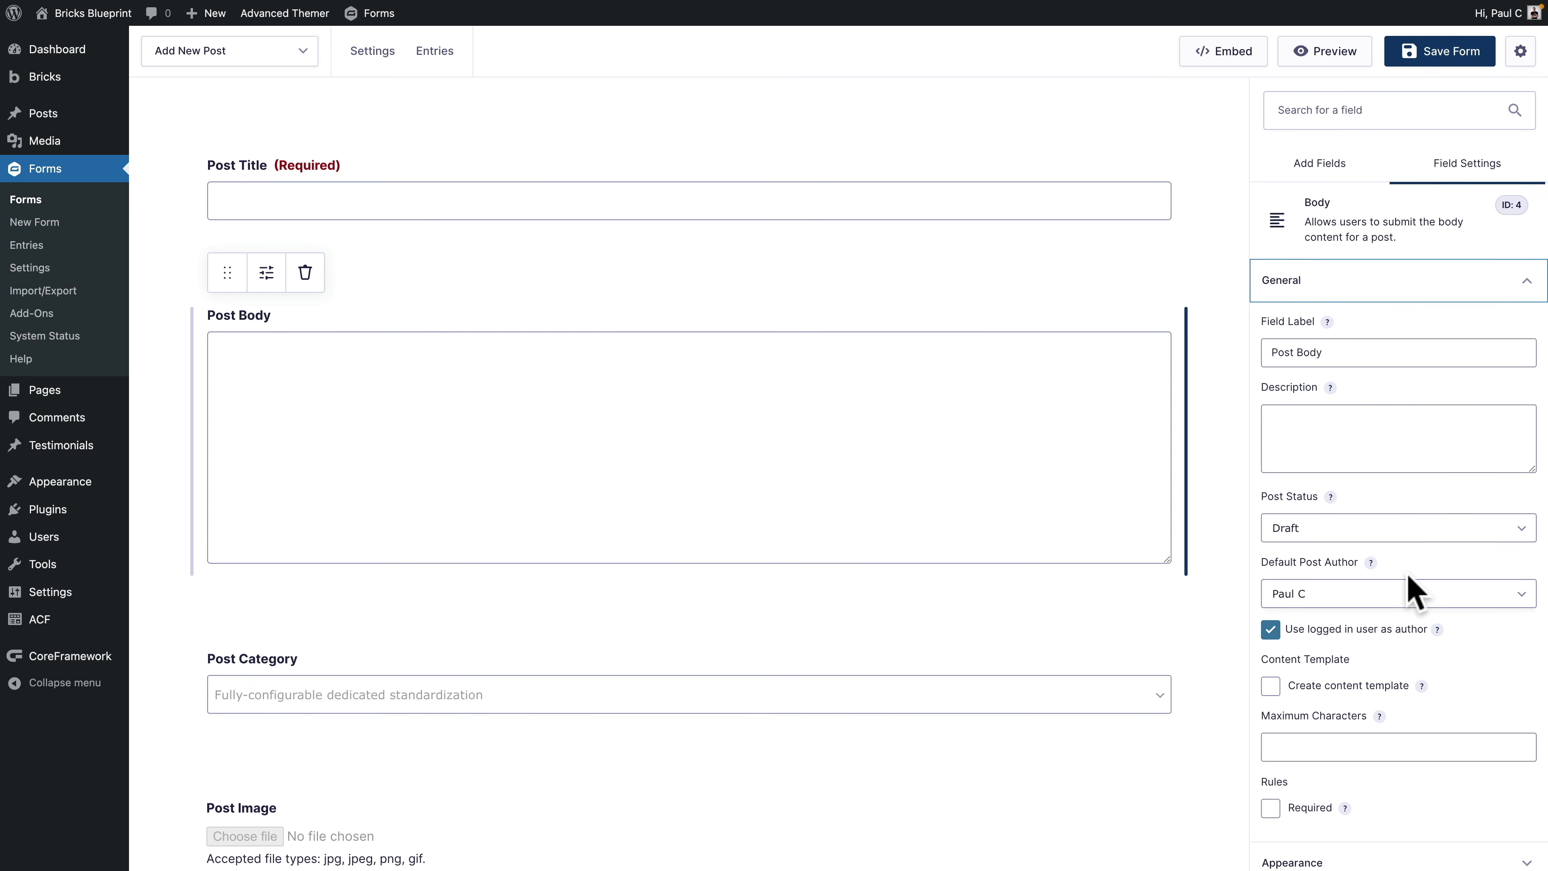
scroll(1417, 674, "down", 1)
left_click(1271, 799)
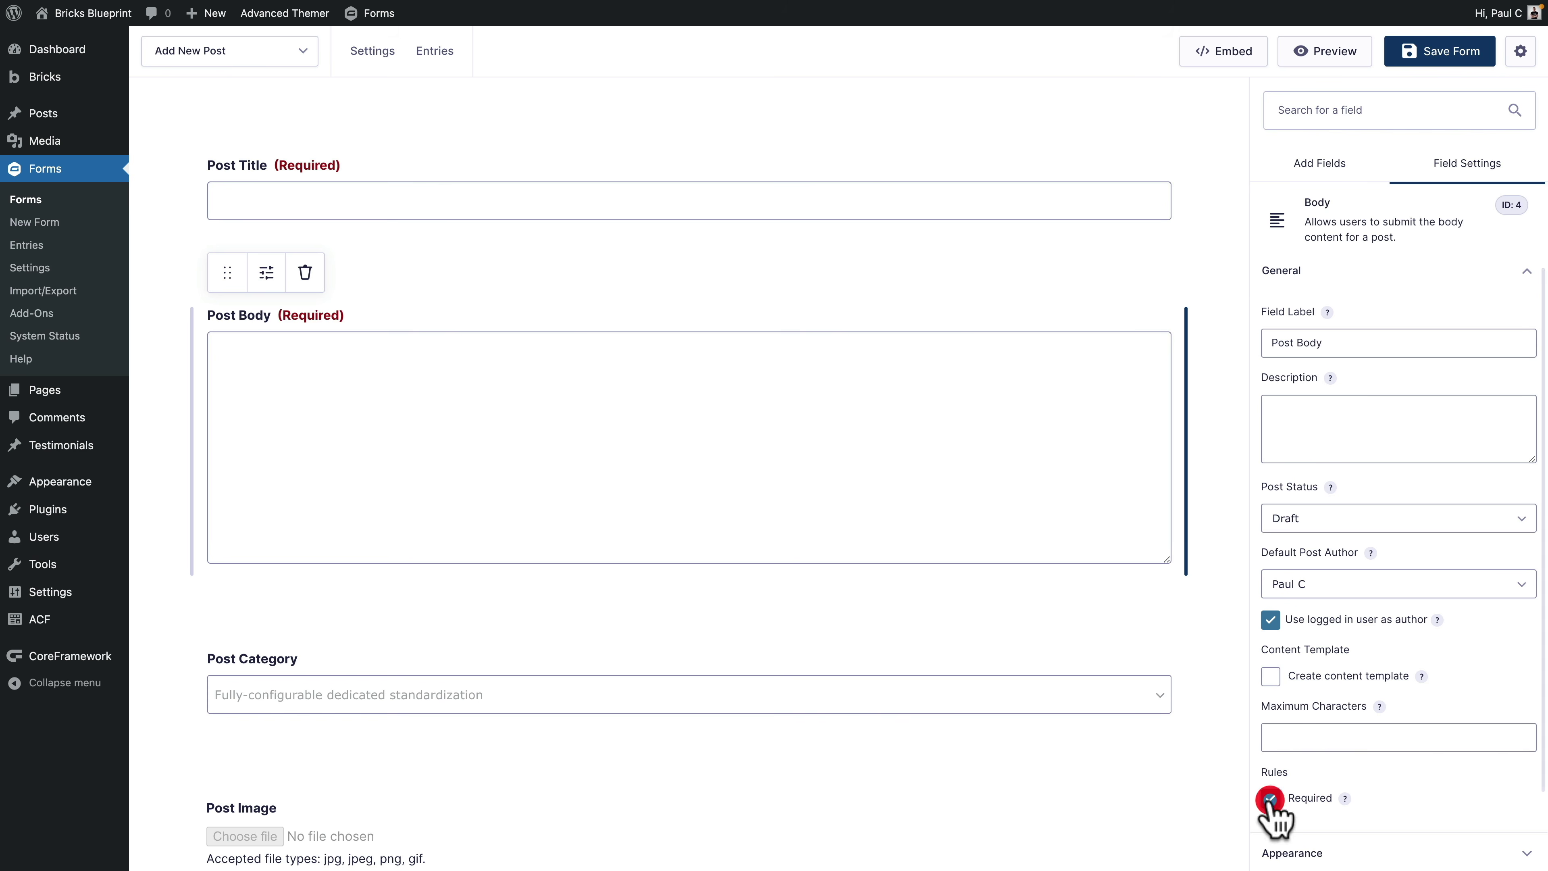
scroll(1408, 640, "down", 3)
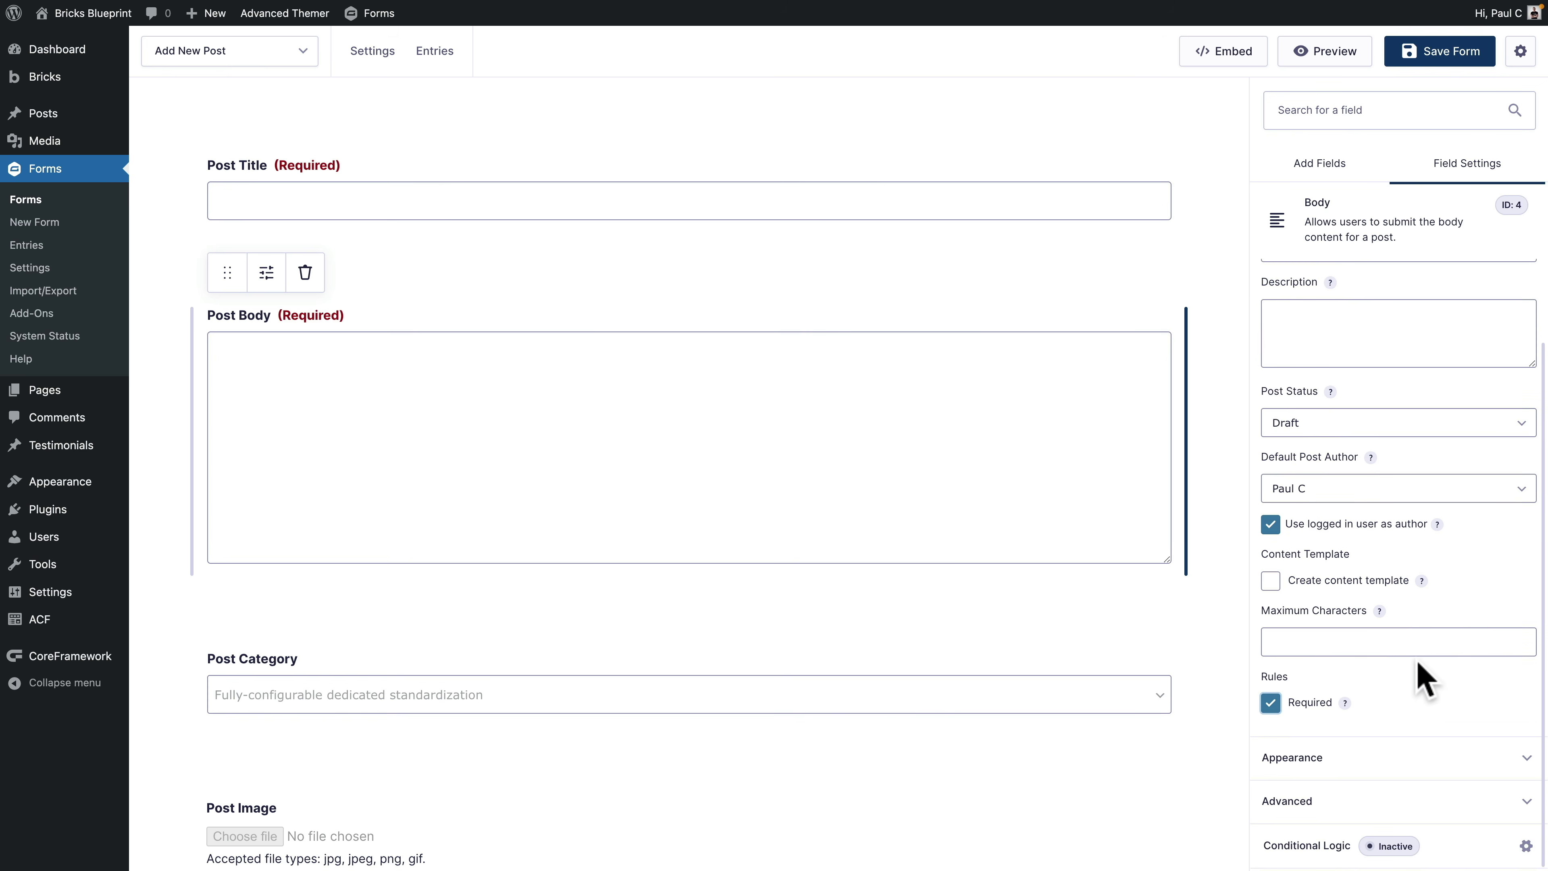
left_click(1341, 764)
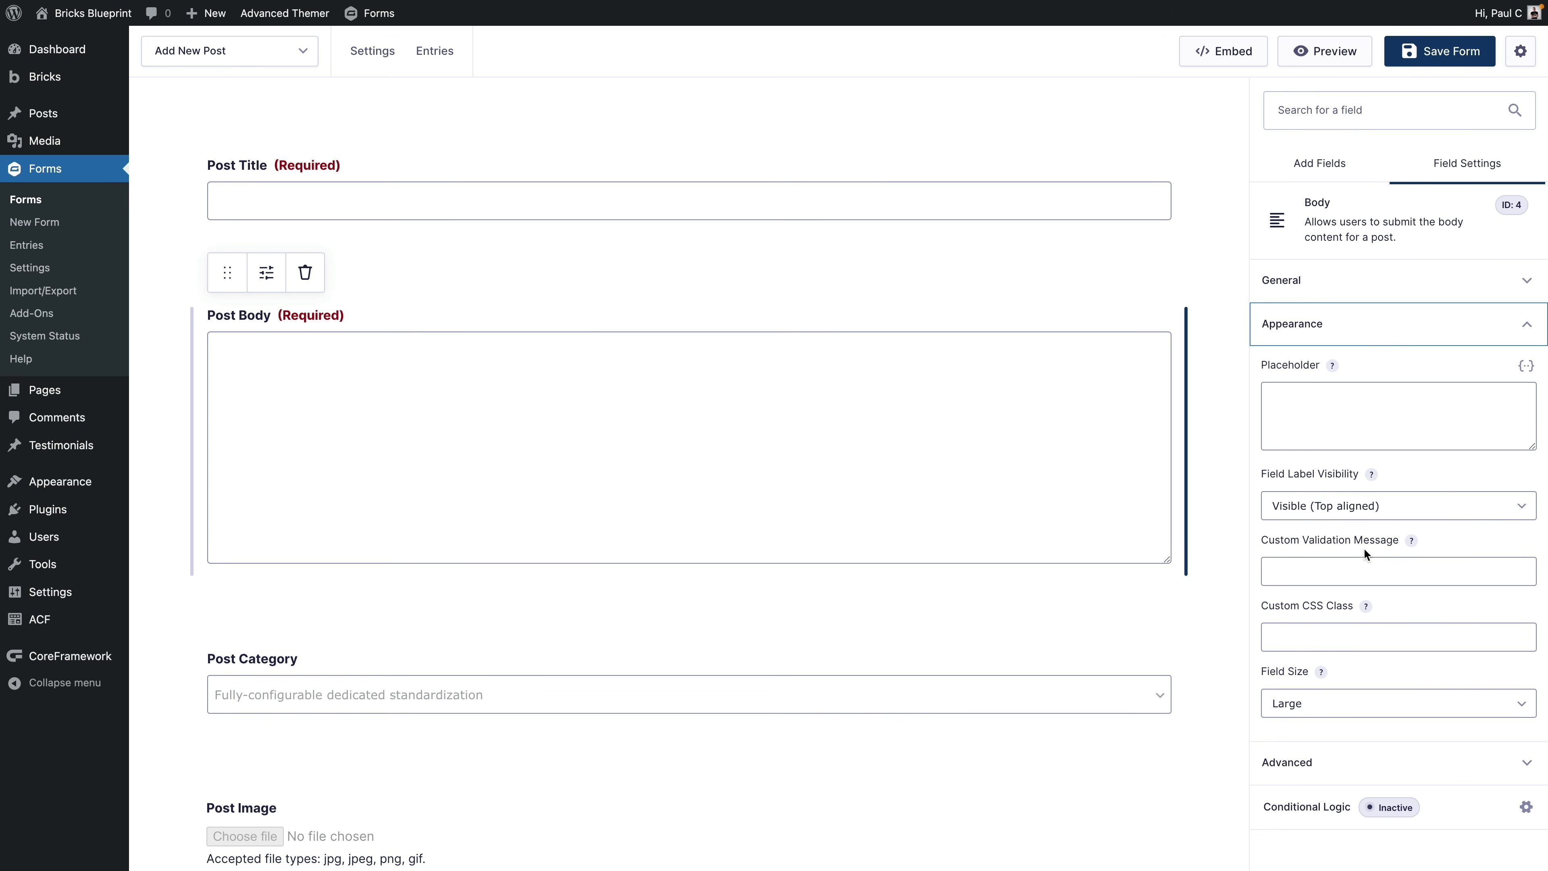
left_click(1344, 761)
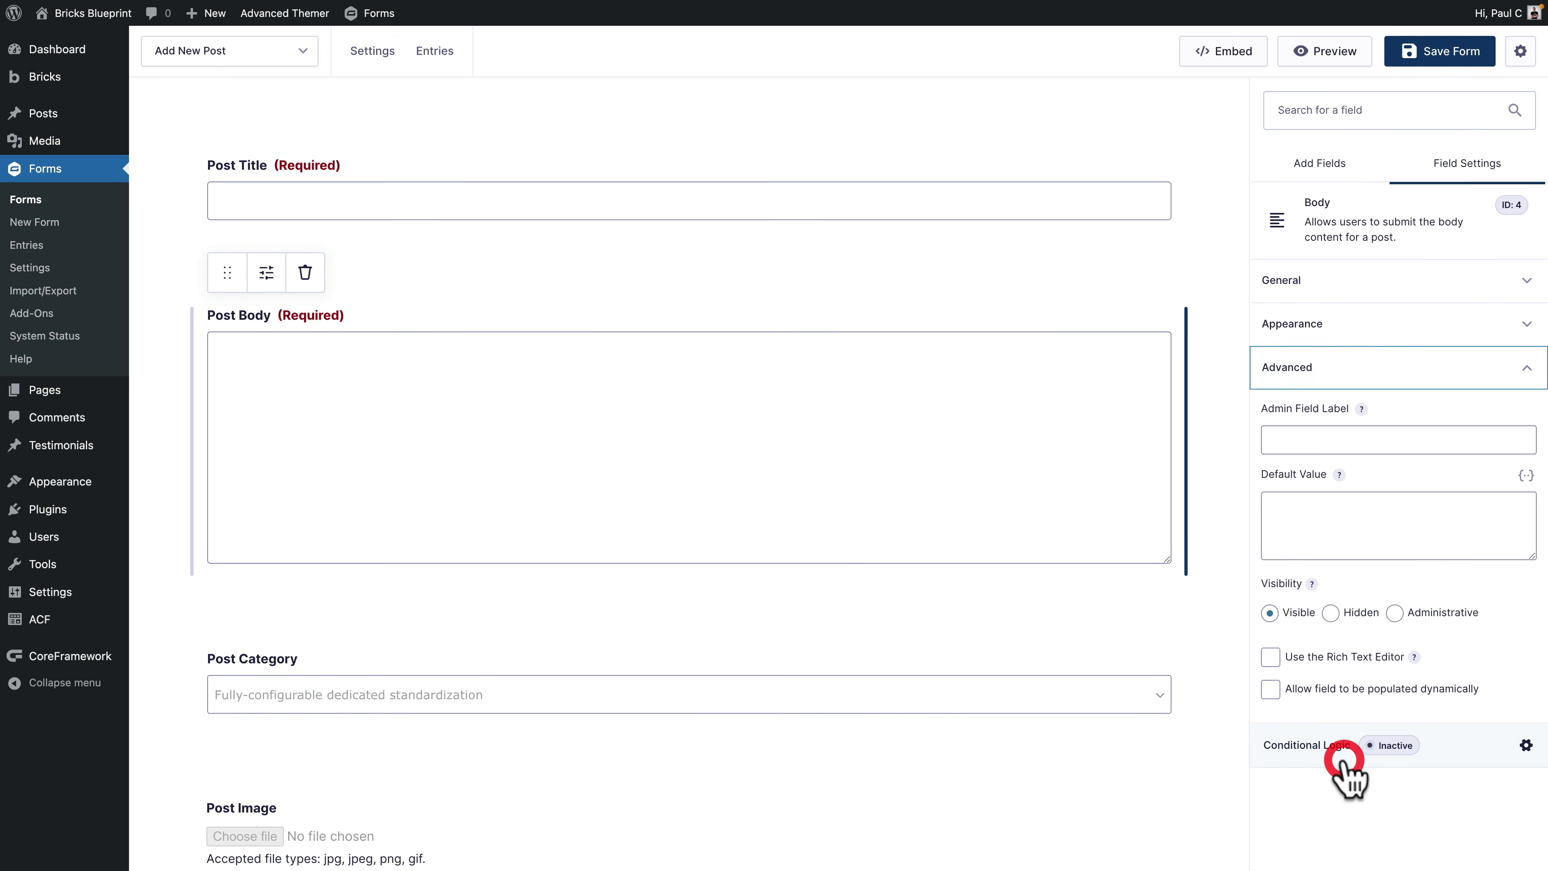
left_click(1270, 659)
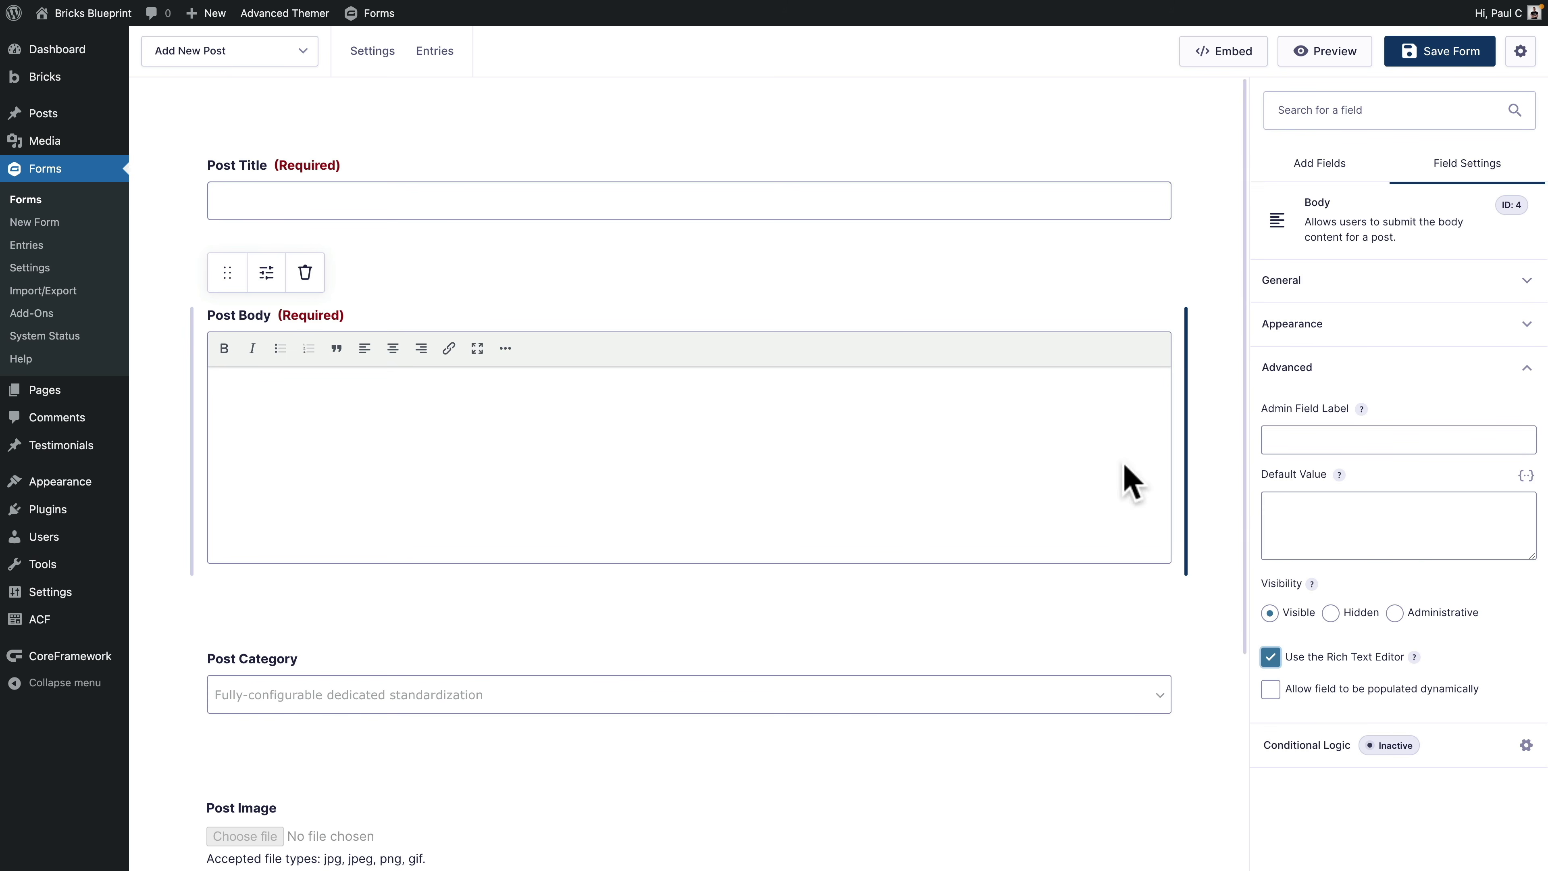
left_click(645, 709)
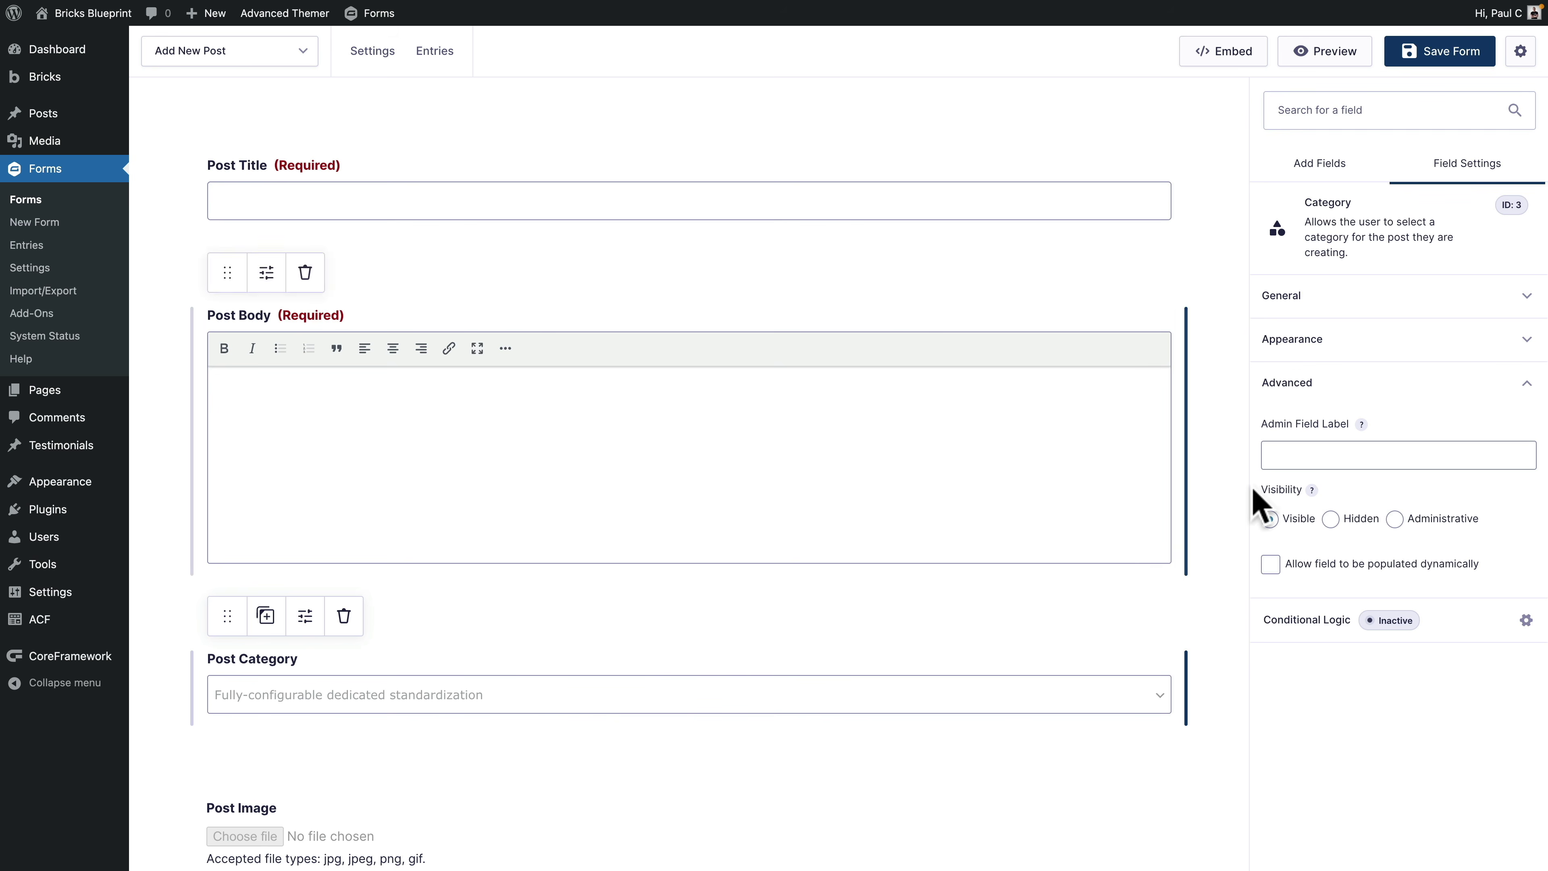
Step: Set the Post Category field type to Checkboxes offering All Categories
left_click(1336, 299)
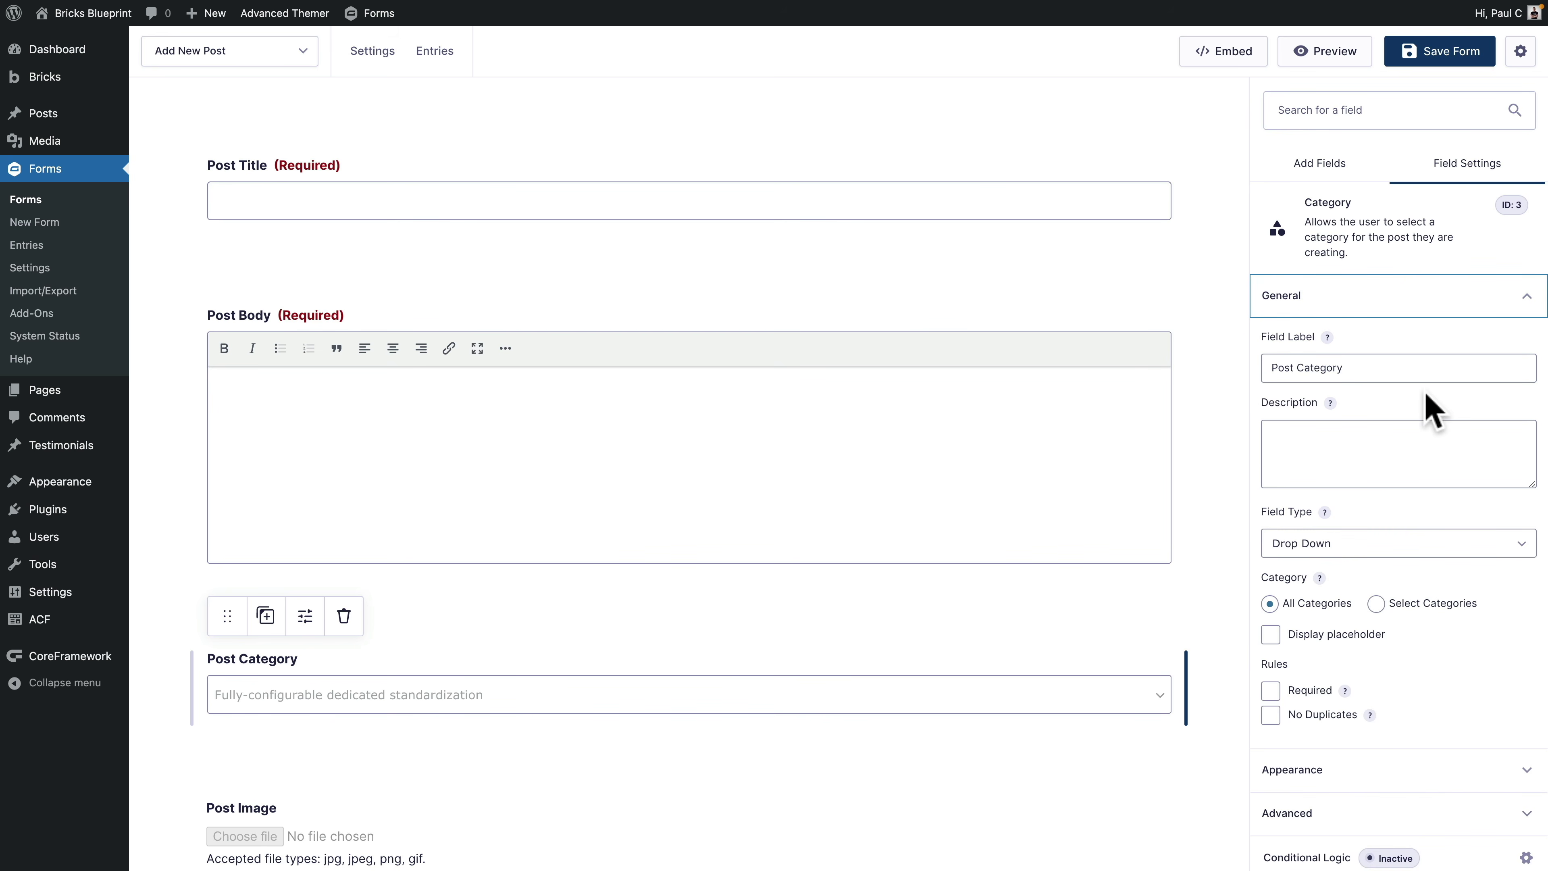
scroll(1432, 447, "down", 1)
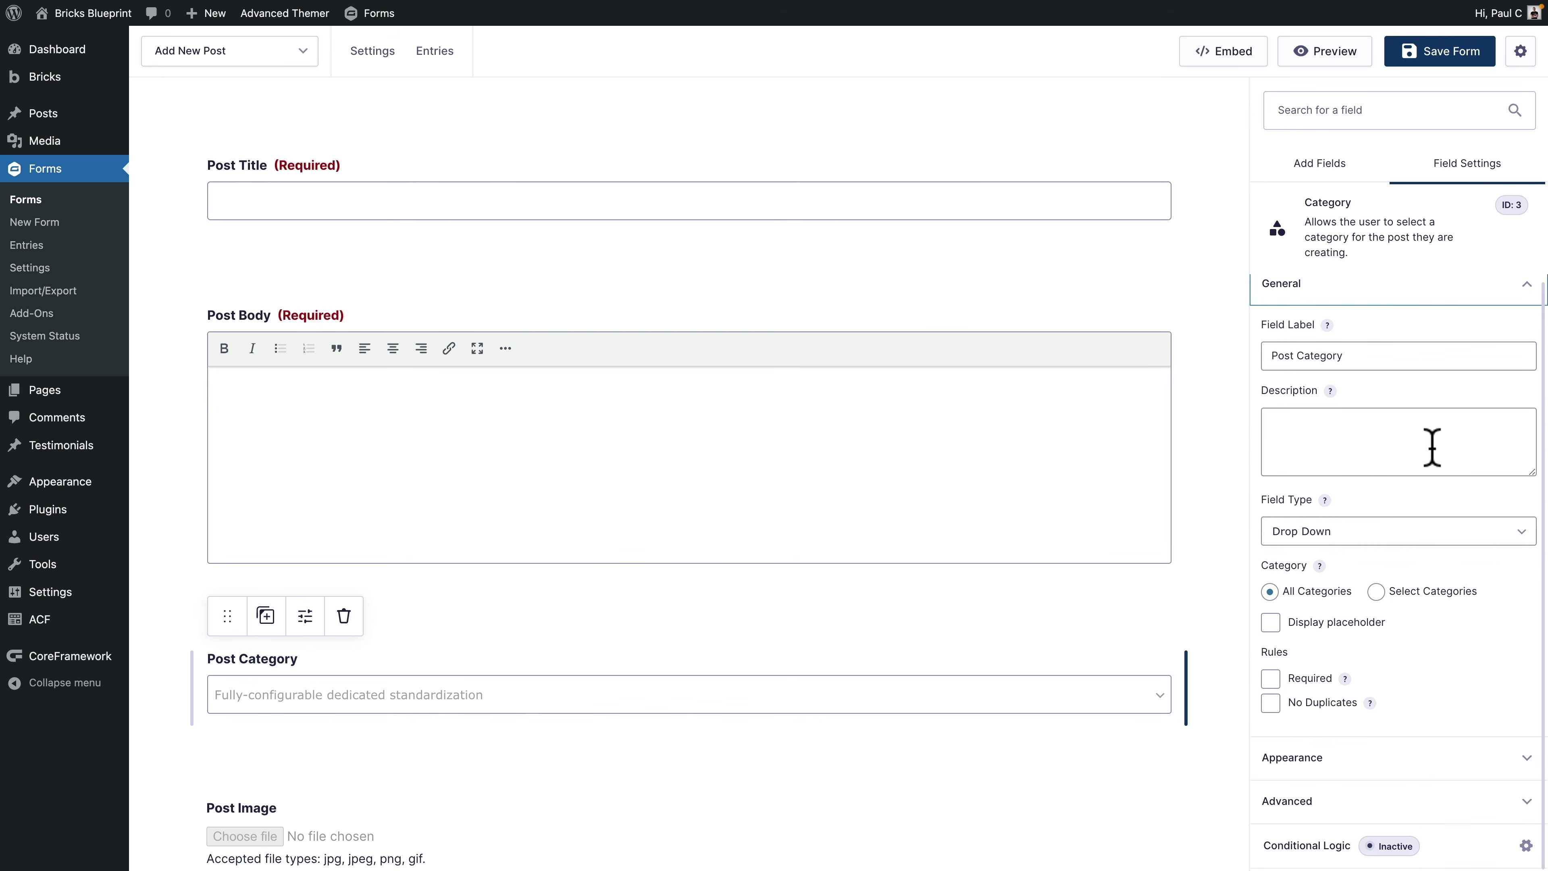
left_click(1333, 535)
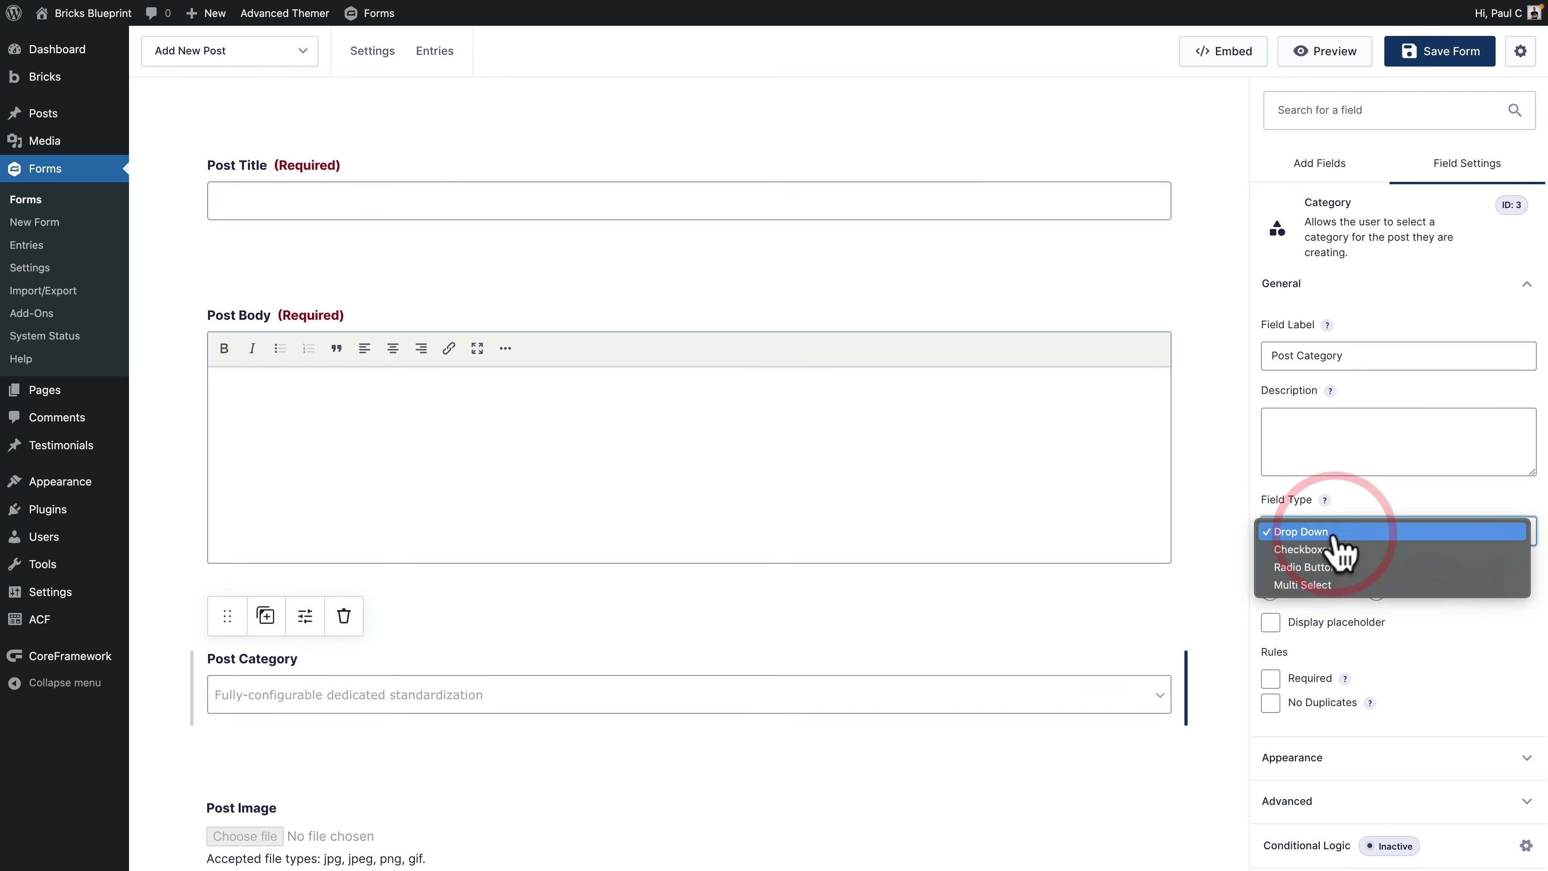
left_click(1335, 551)
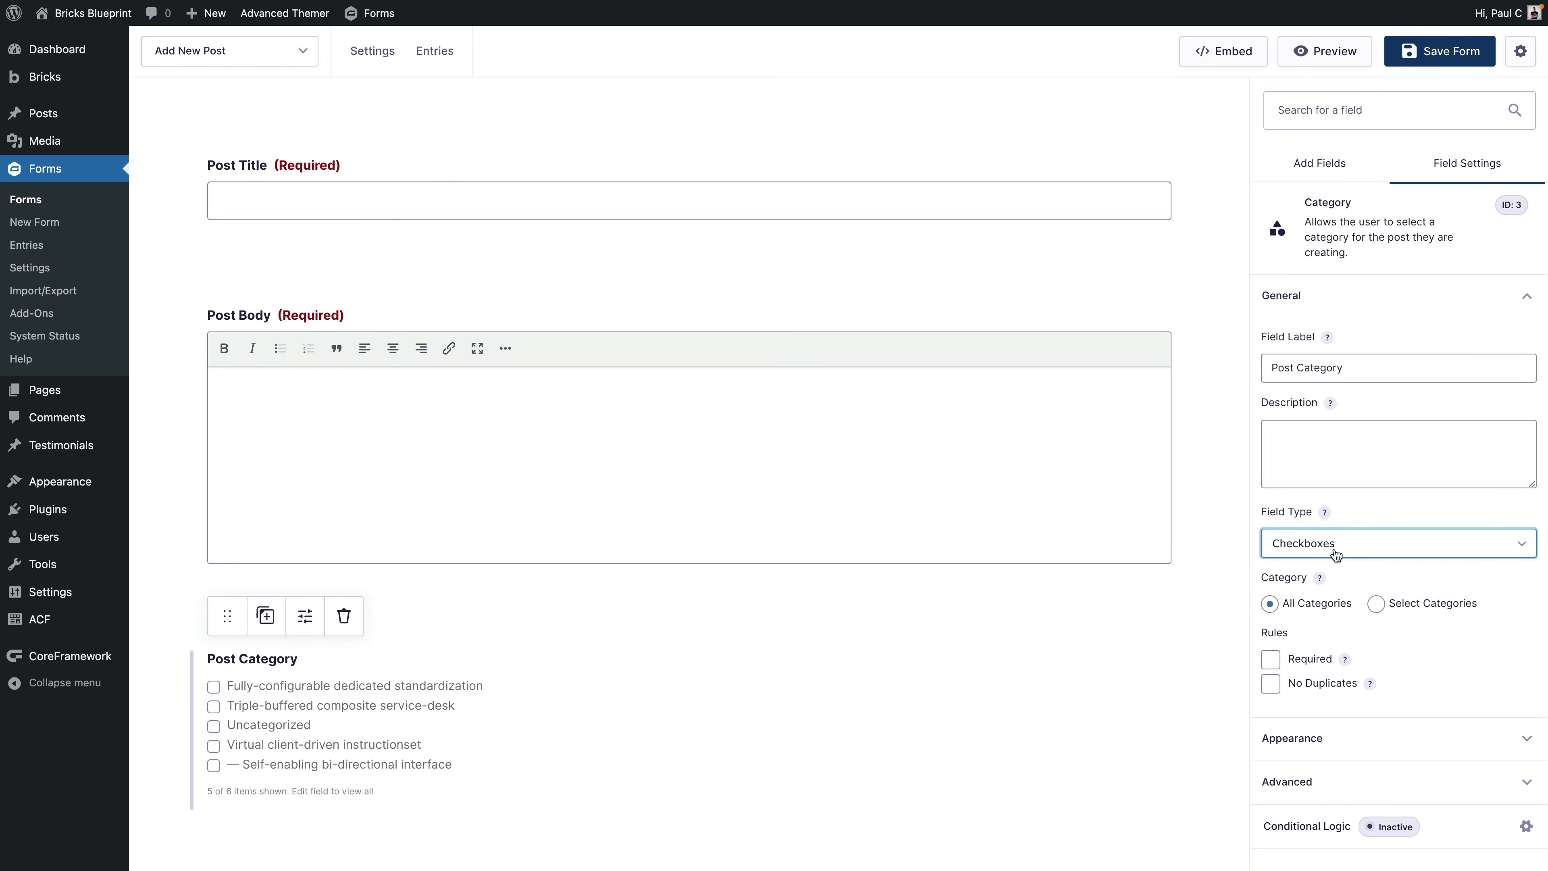
left_click(1271, 605)
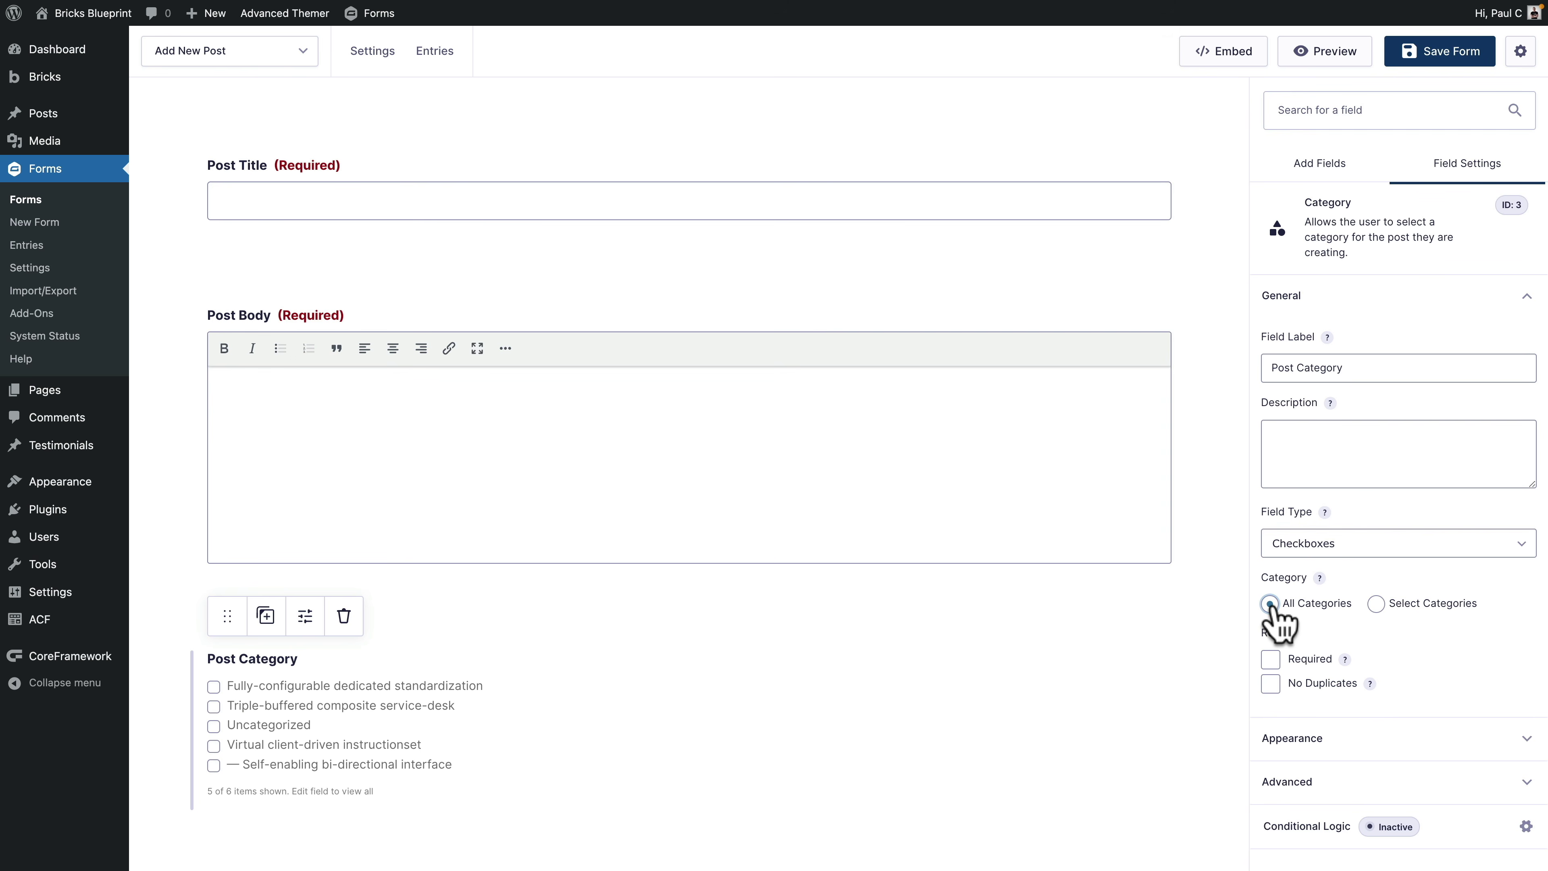
left_click(1376, 604)
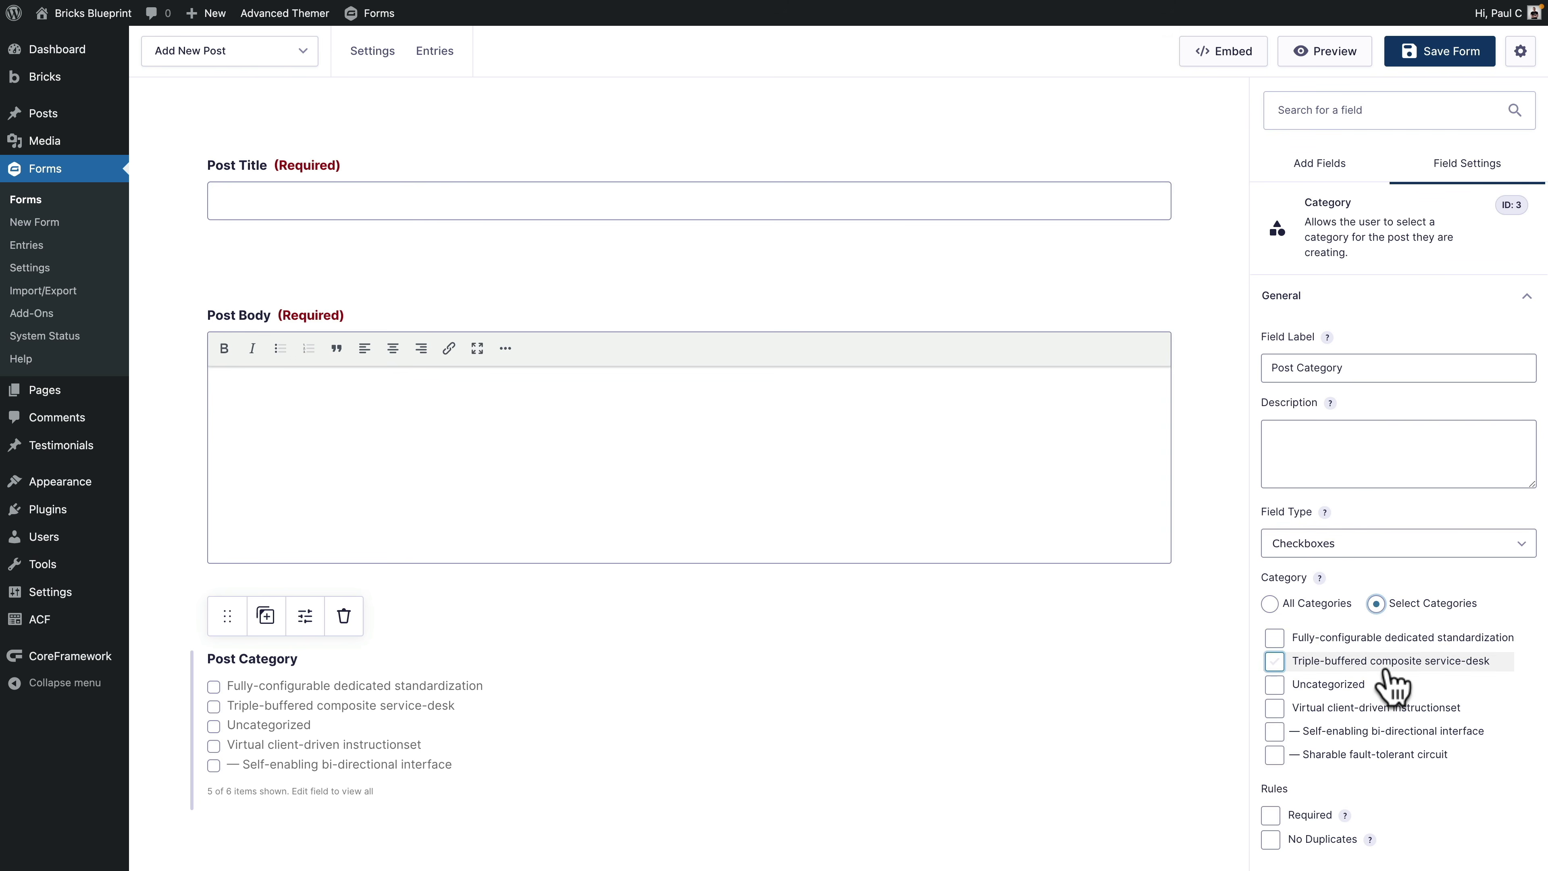
scroll(1388, 677, "down", 1)
left_click(1269, 566)
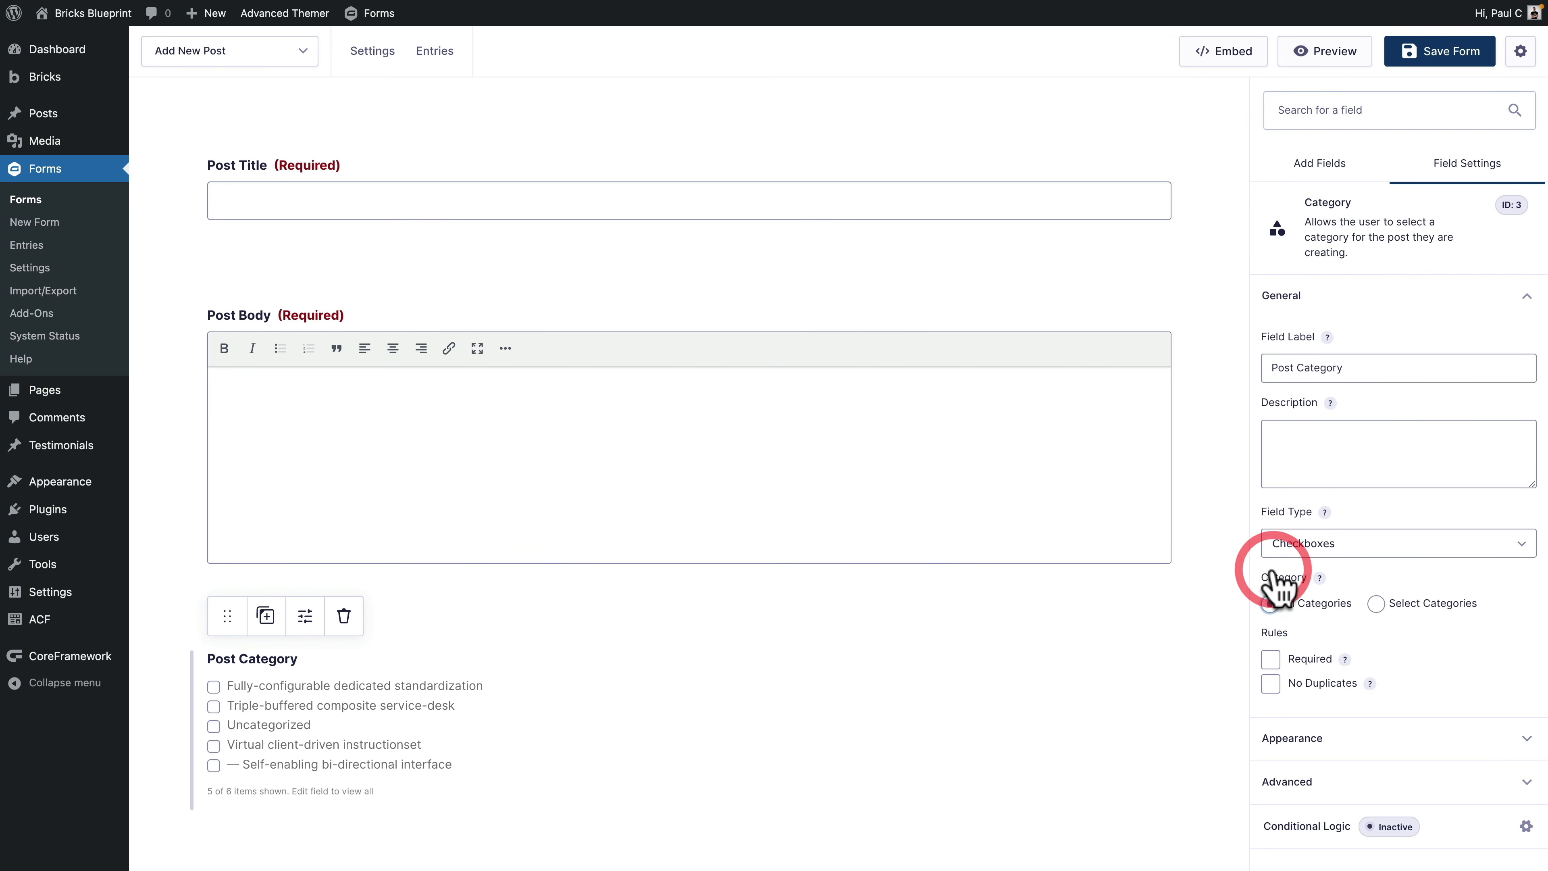
Step: Mark Post Category as required
left_click(1271, 659)
left_click(1370, 738)
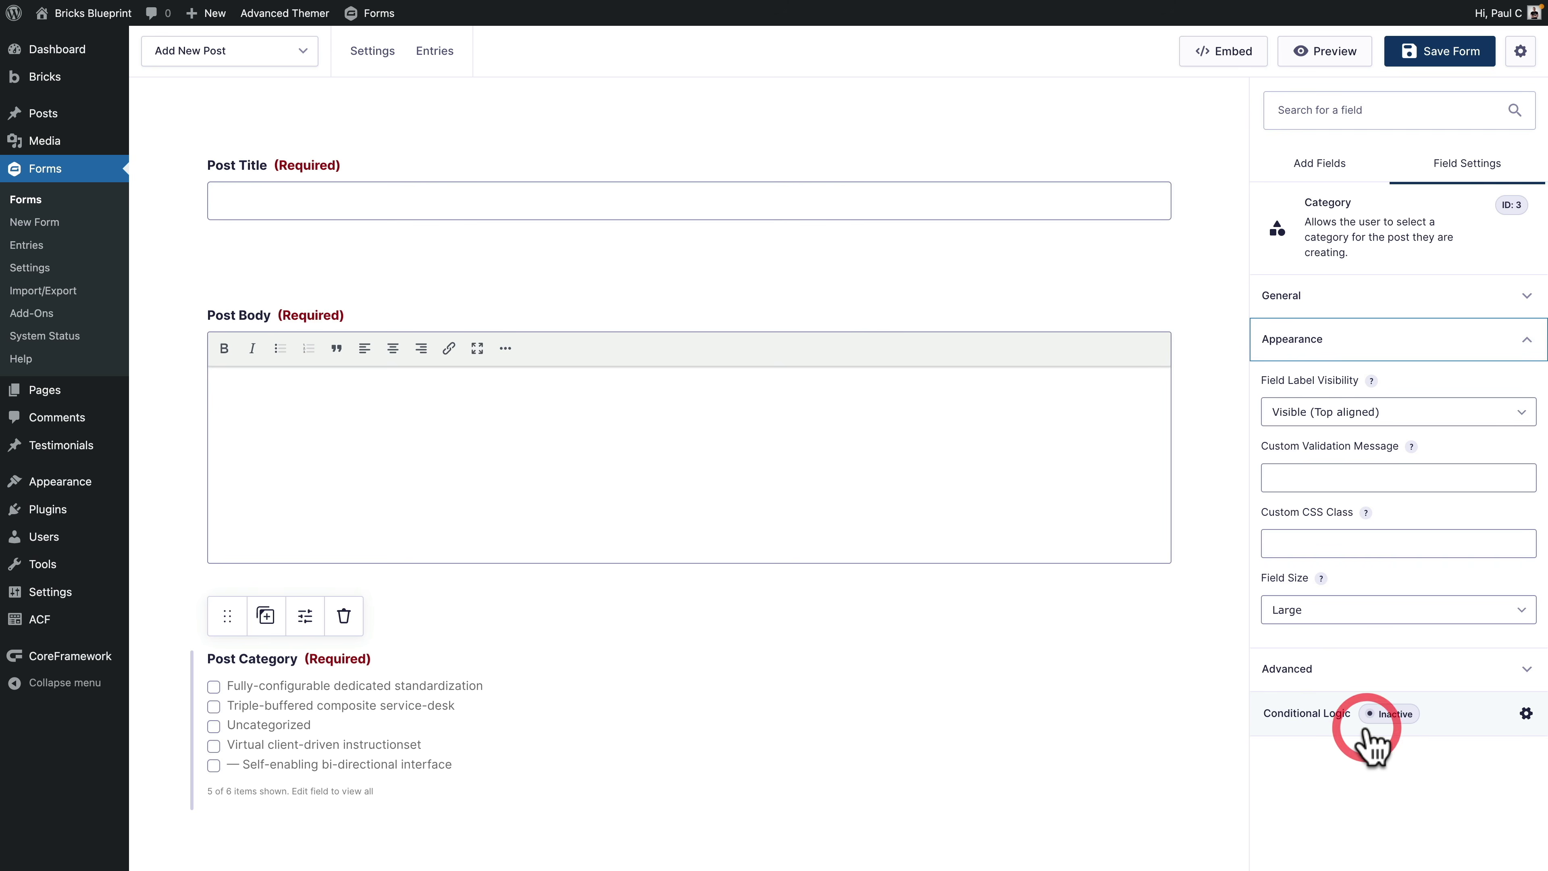
left_click(1339, 670)
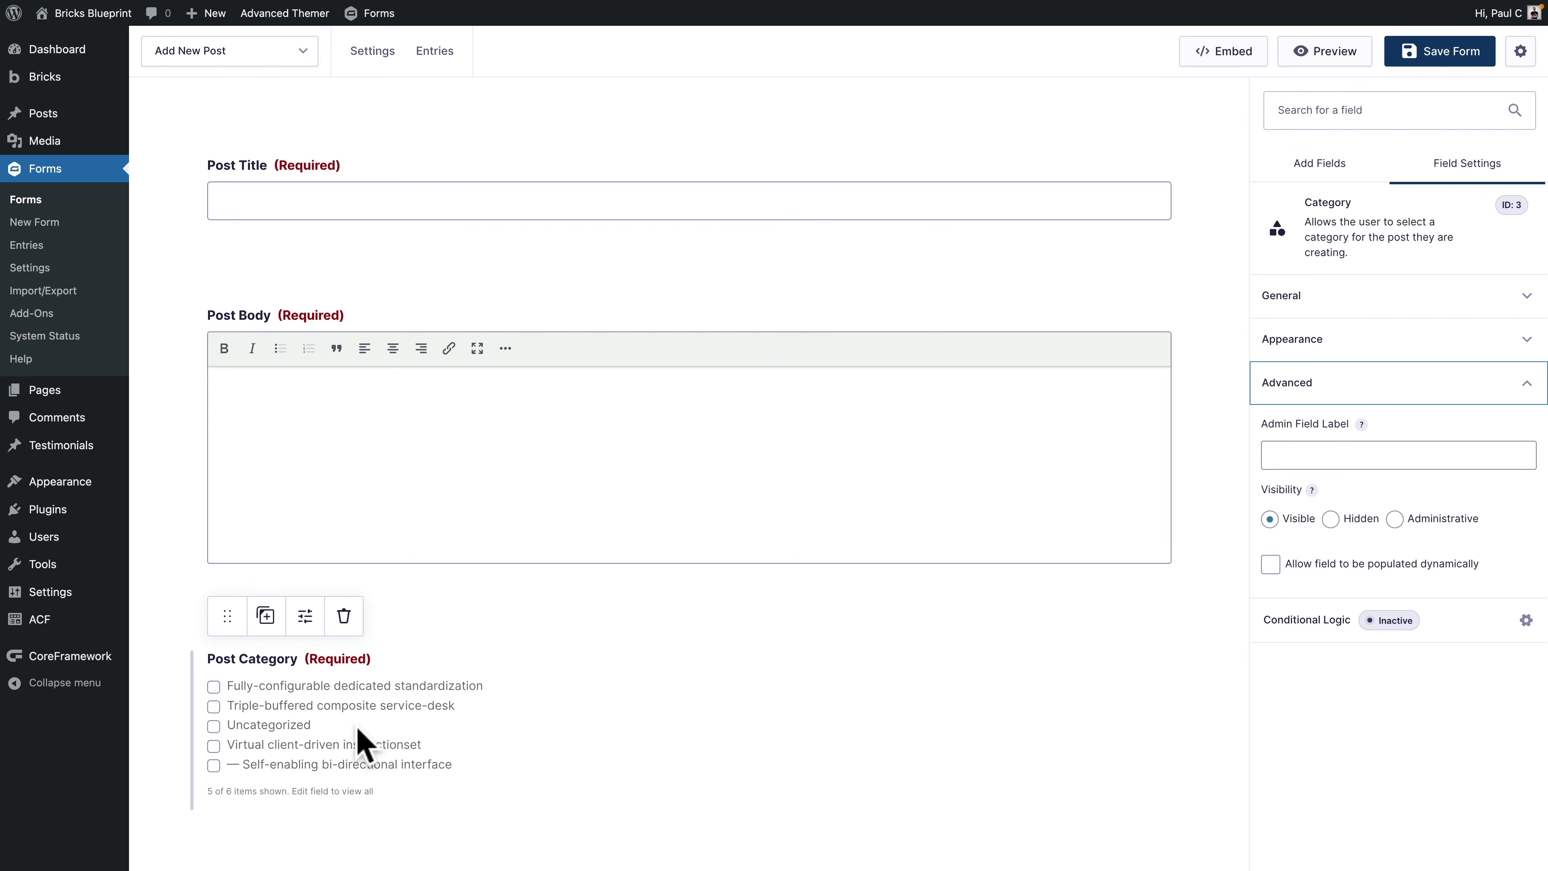
scroll(634, 723, "down", 6)
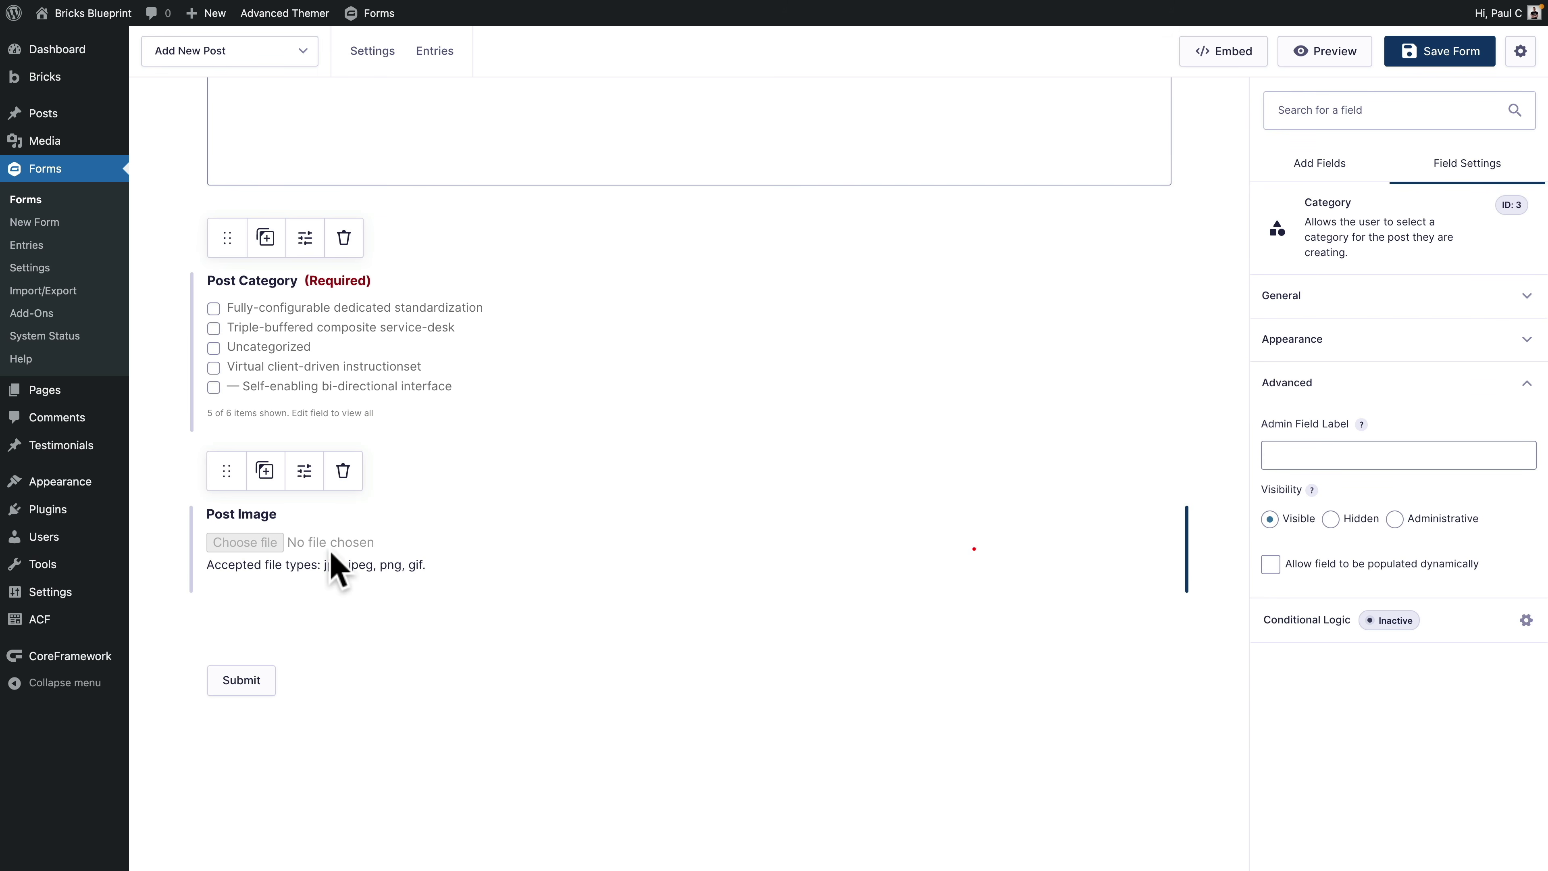
Step: Rename the Post Image field's label to 'Featured Image Image'
left_click(332, 555)
left_click(1363, 320)
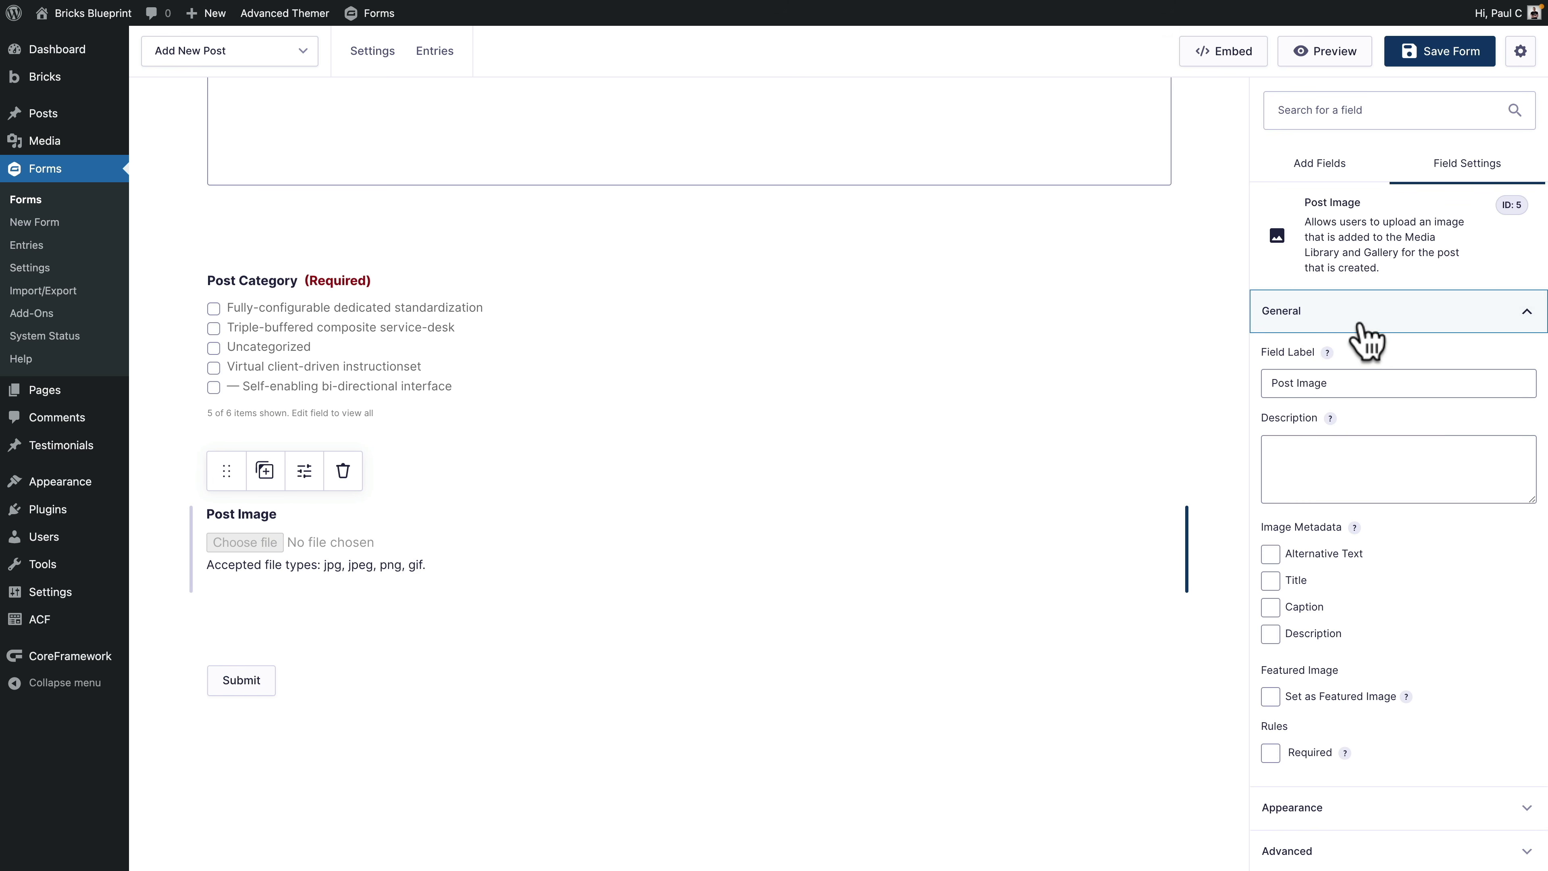
left_click(1365, 383)
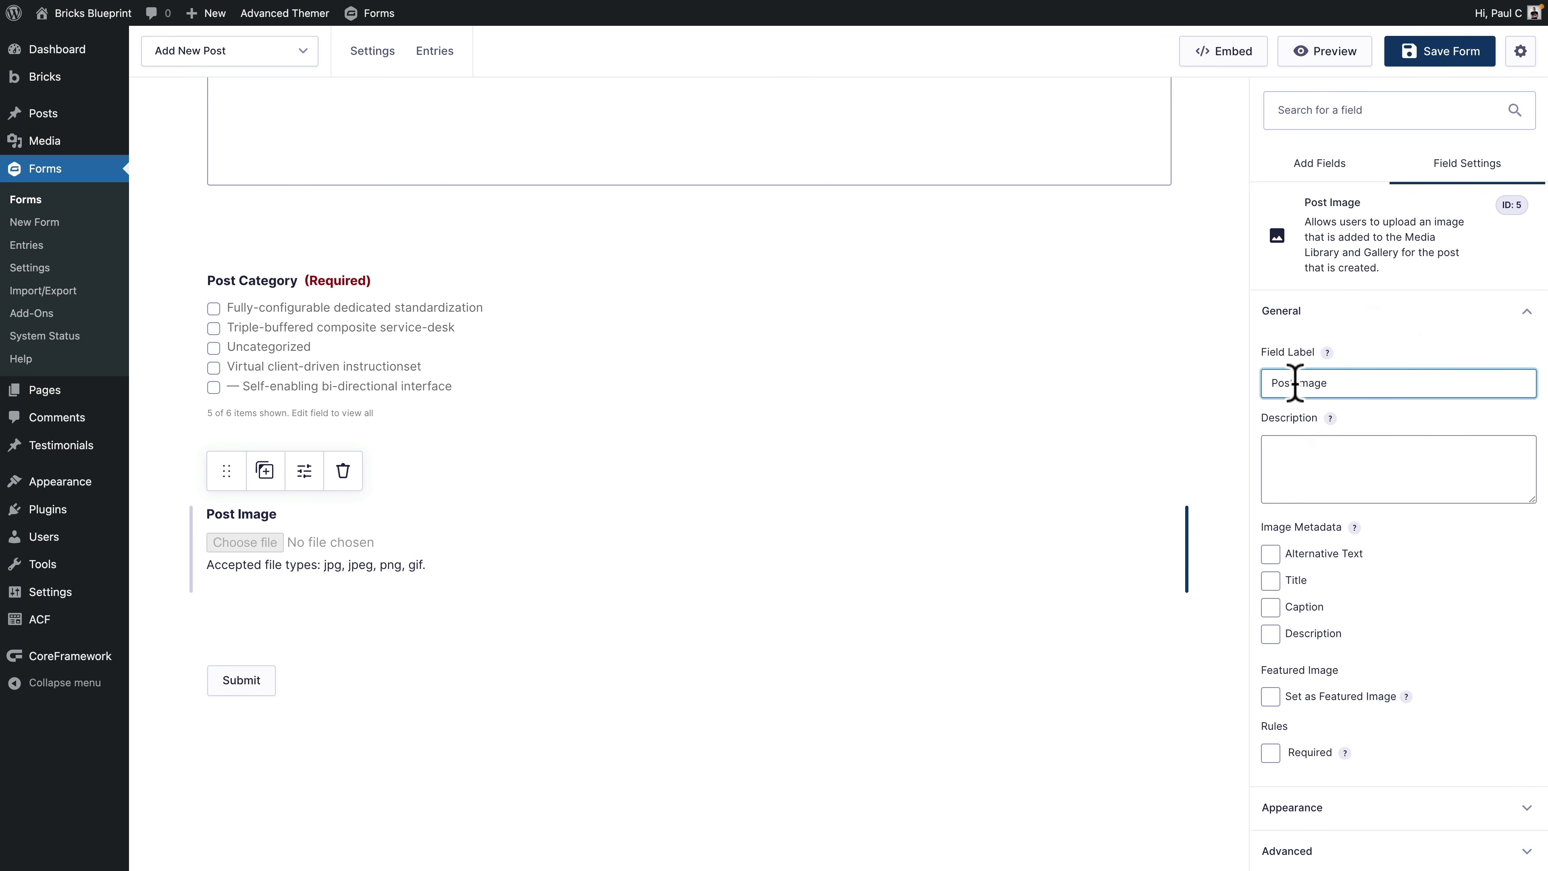
left_click_drag(1277, 383, 1249, 390)
type("Featured Image")
scroll(1271, 518, "down", 1)
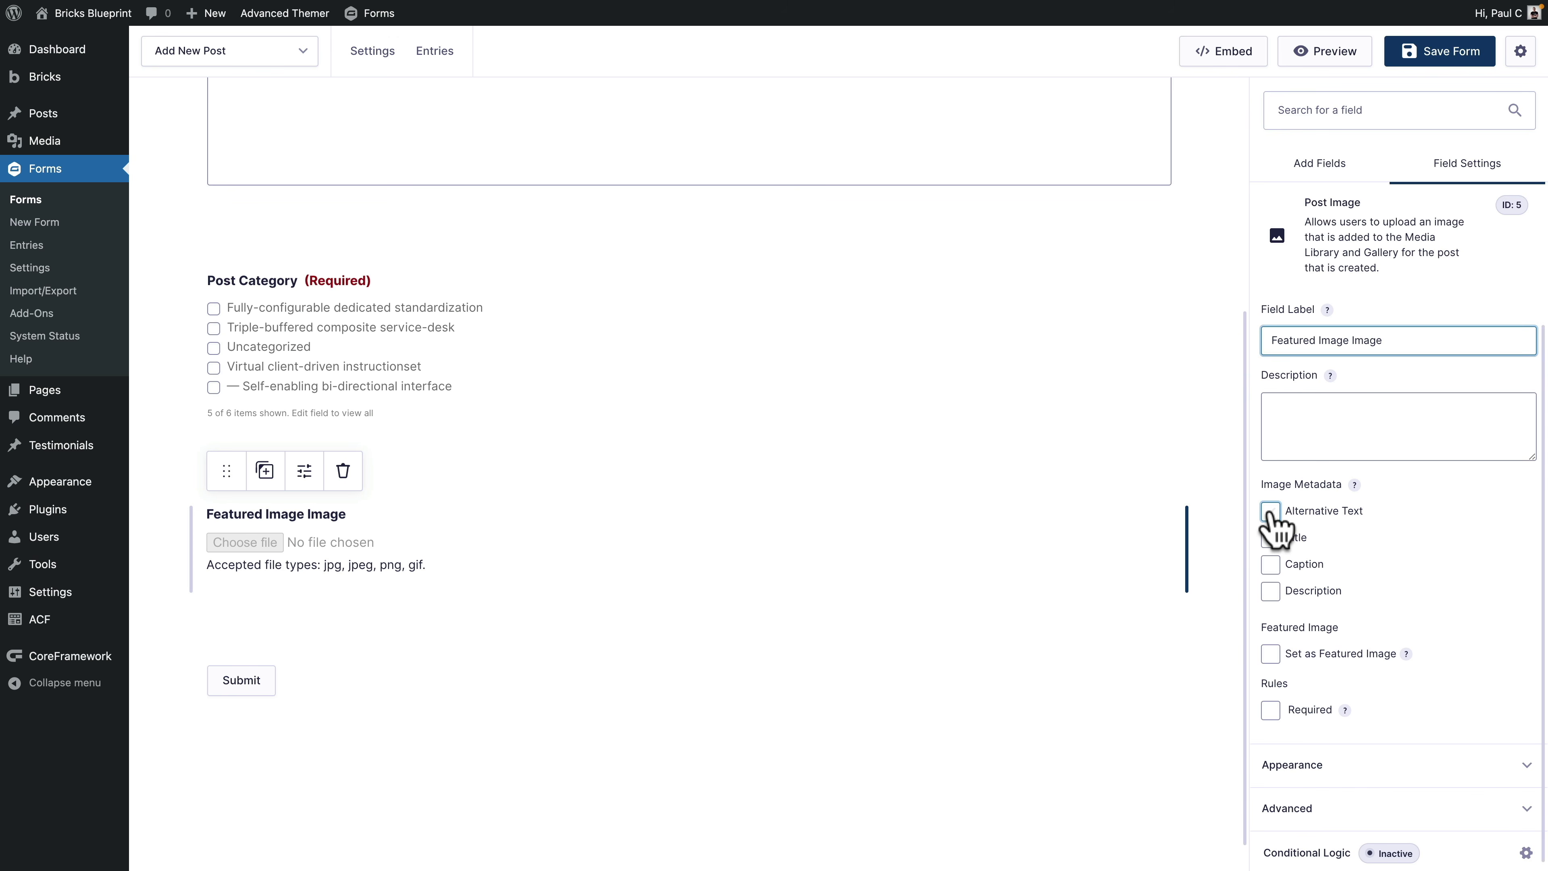
Step: Have the image field collect Alternative Text and Title only, without caption or description
left_click(1273, 519)
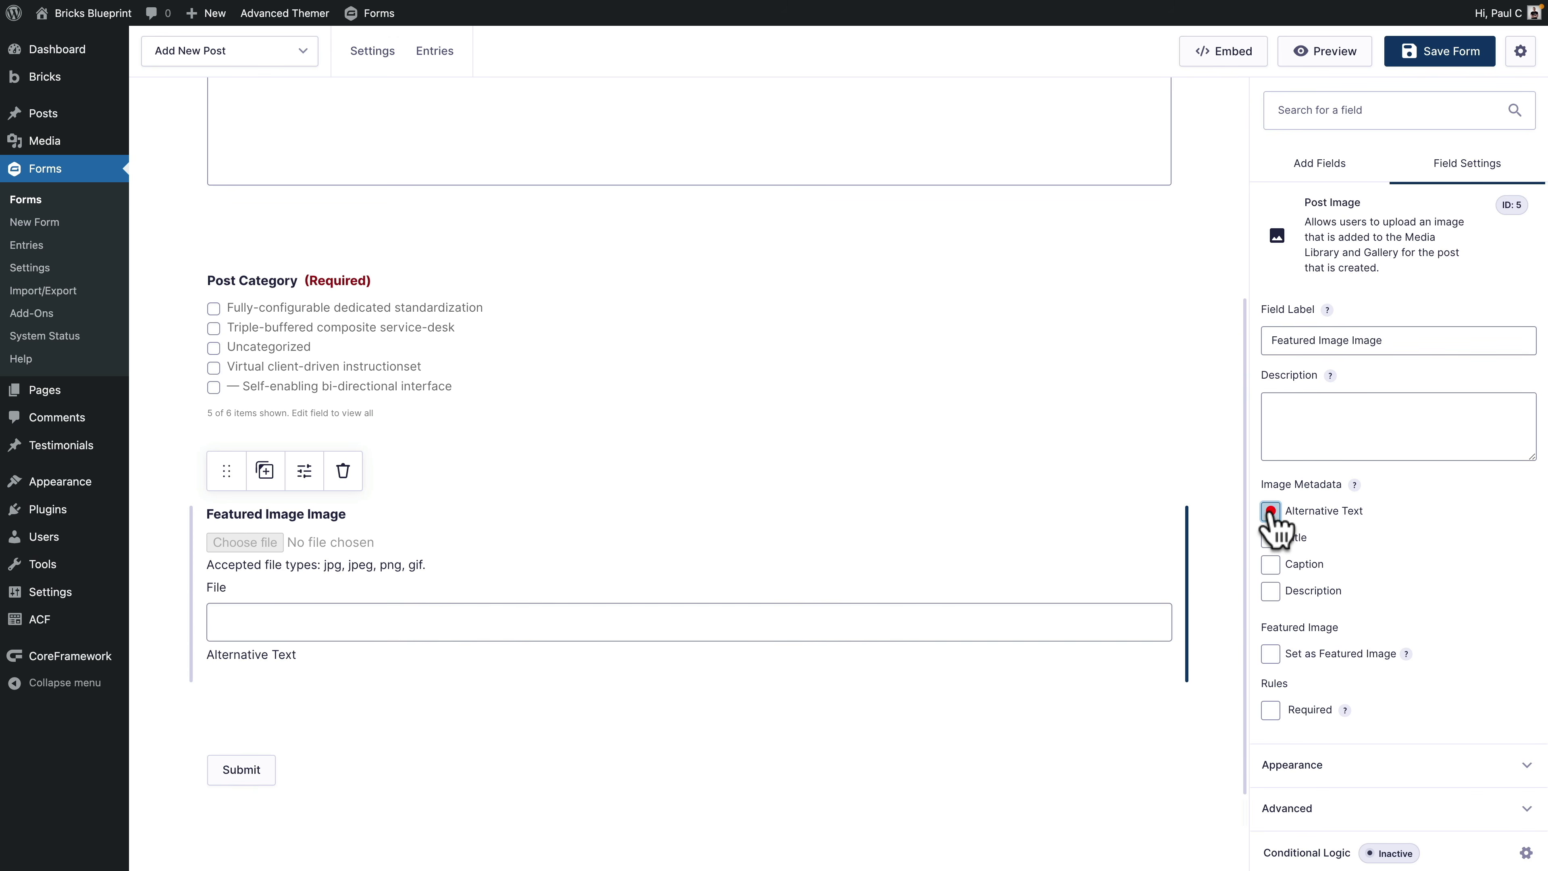
left_click(1272, 540)
left_click(1272, 564)
left_click(1272, 590)
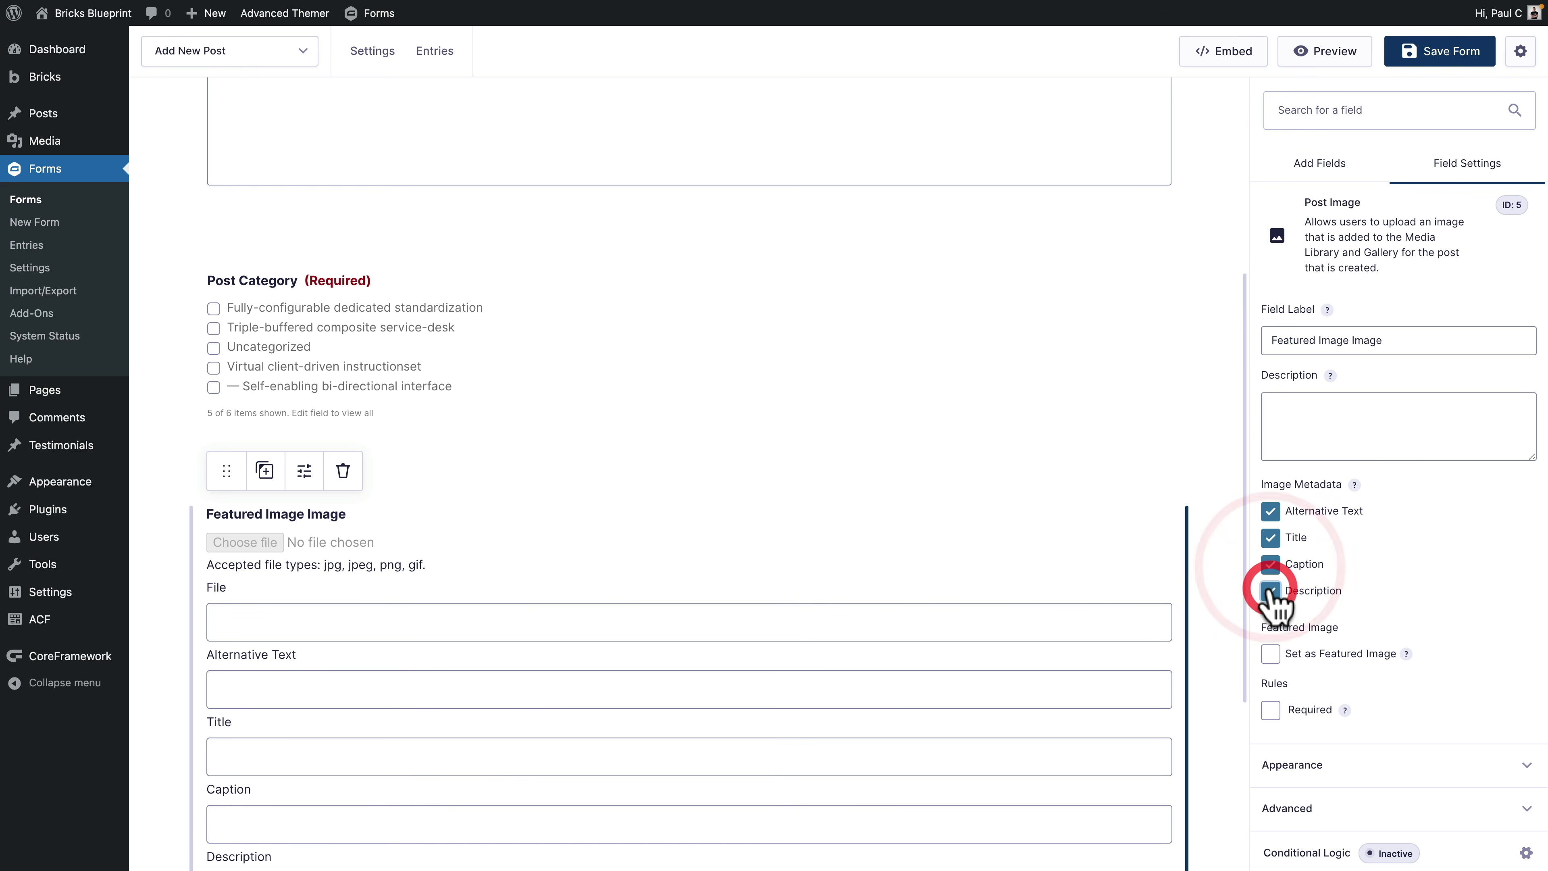
left_click(1272, 590)
left_click(1271, 565)
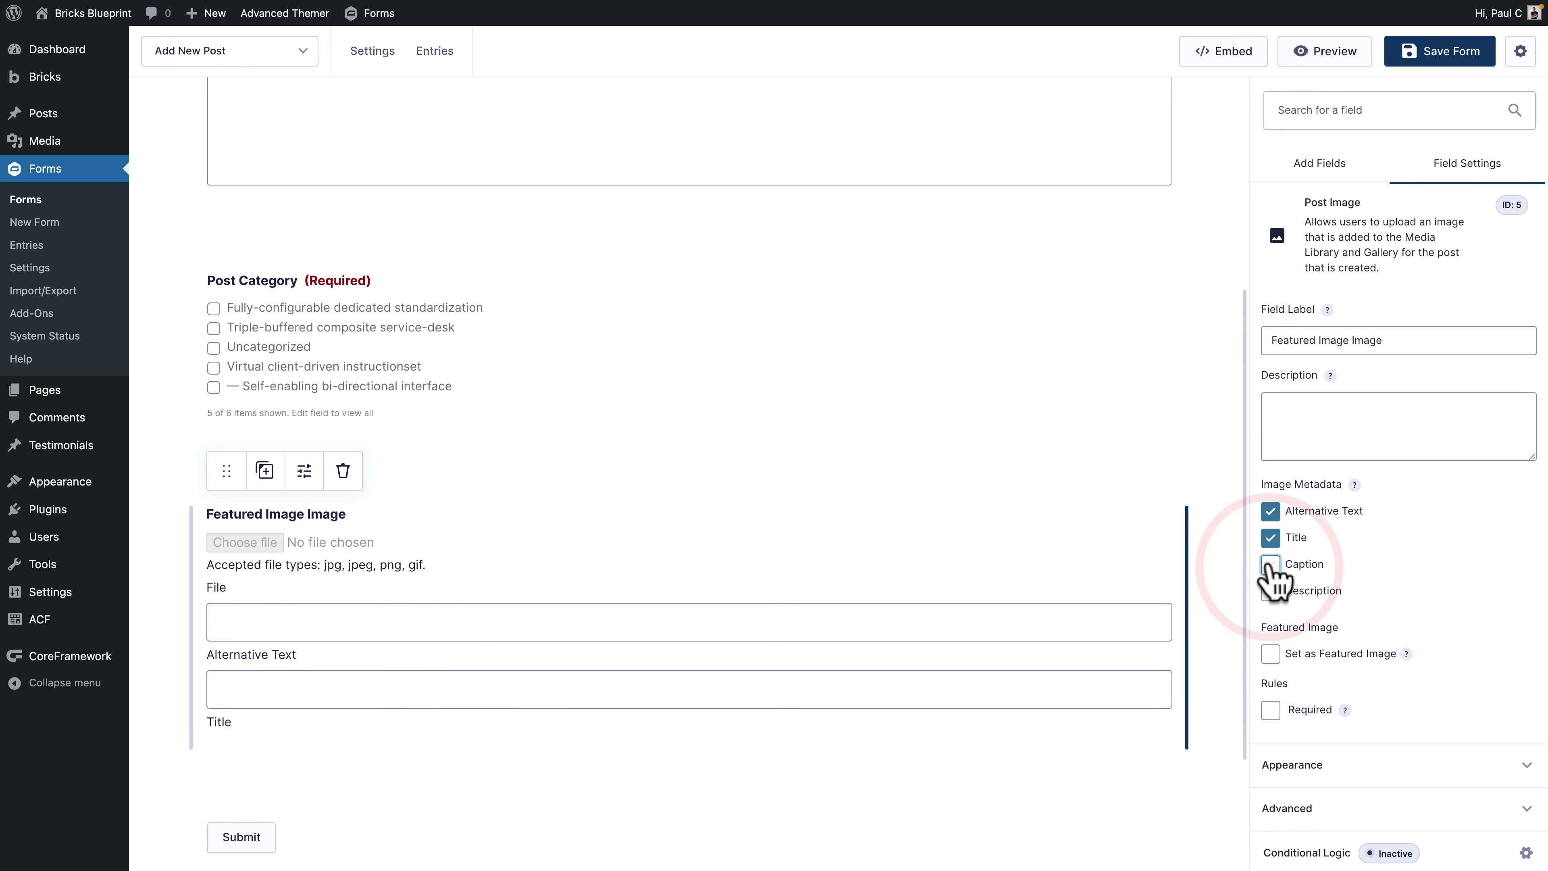
scroll(1395, 569, "down", 1)
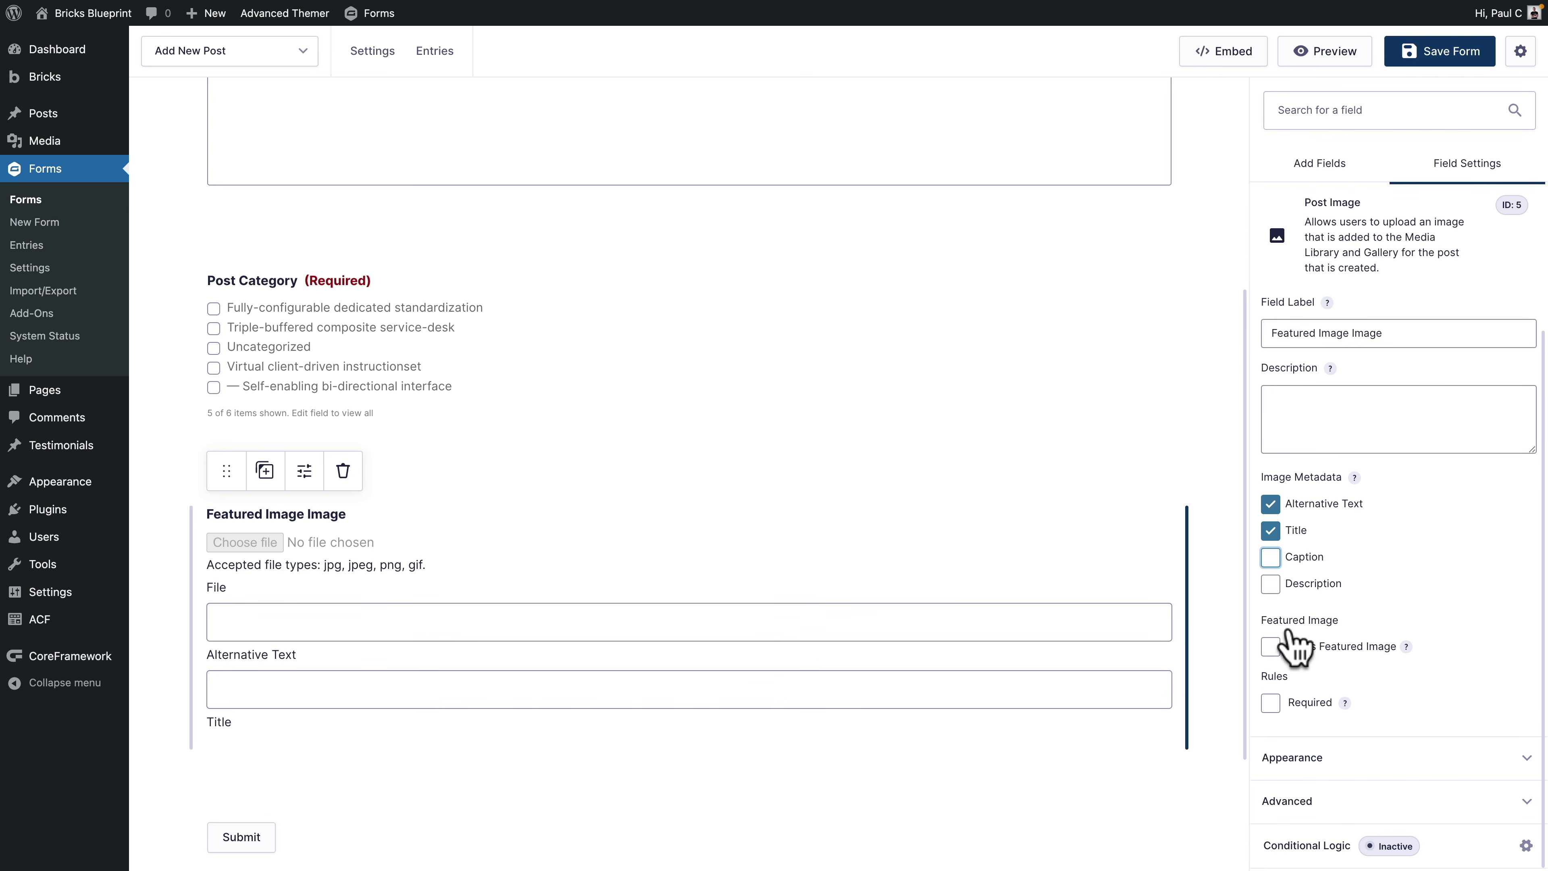
Step: Set the image as the post's featured image and make the field required
left_click(1272, 646)
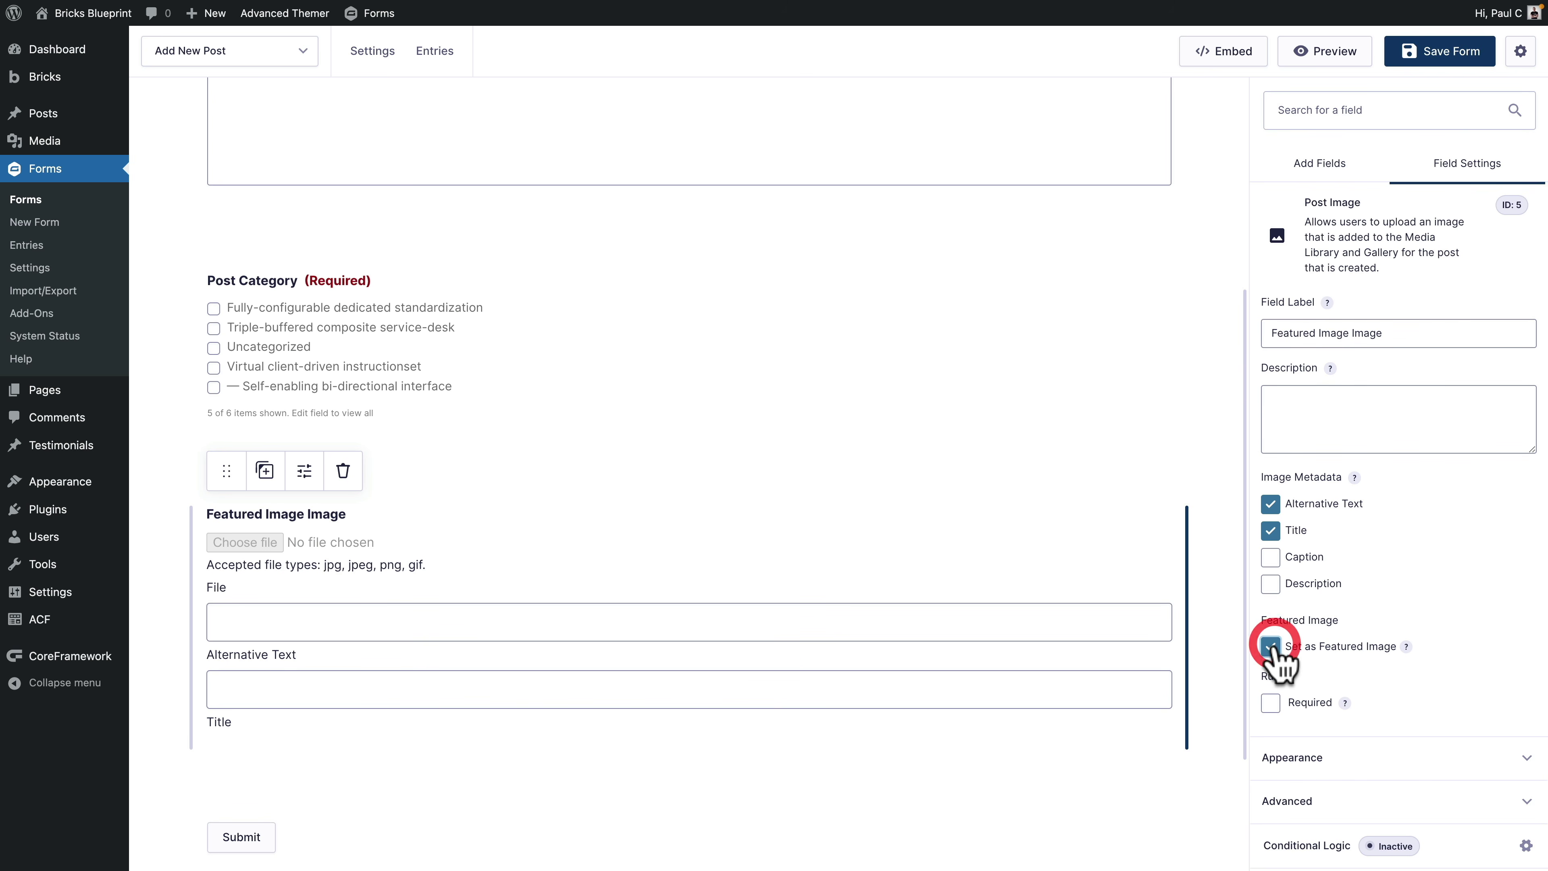
left_click(1271, 703)
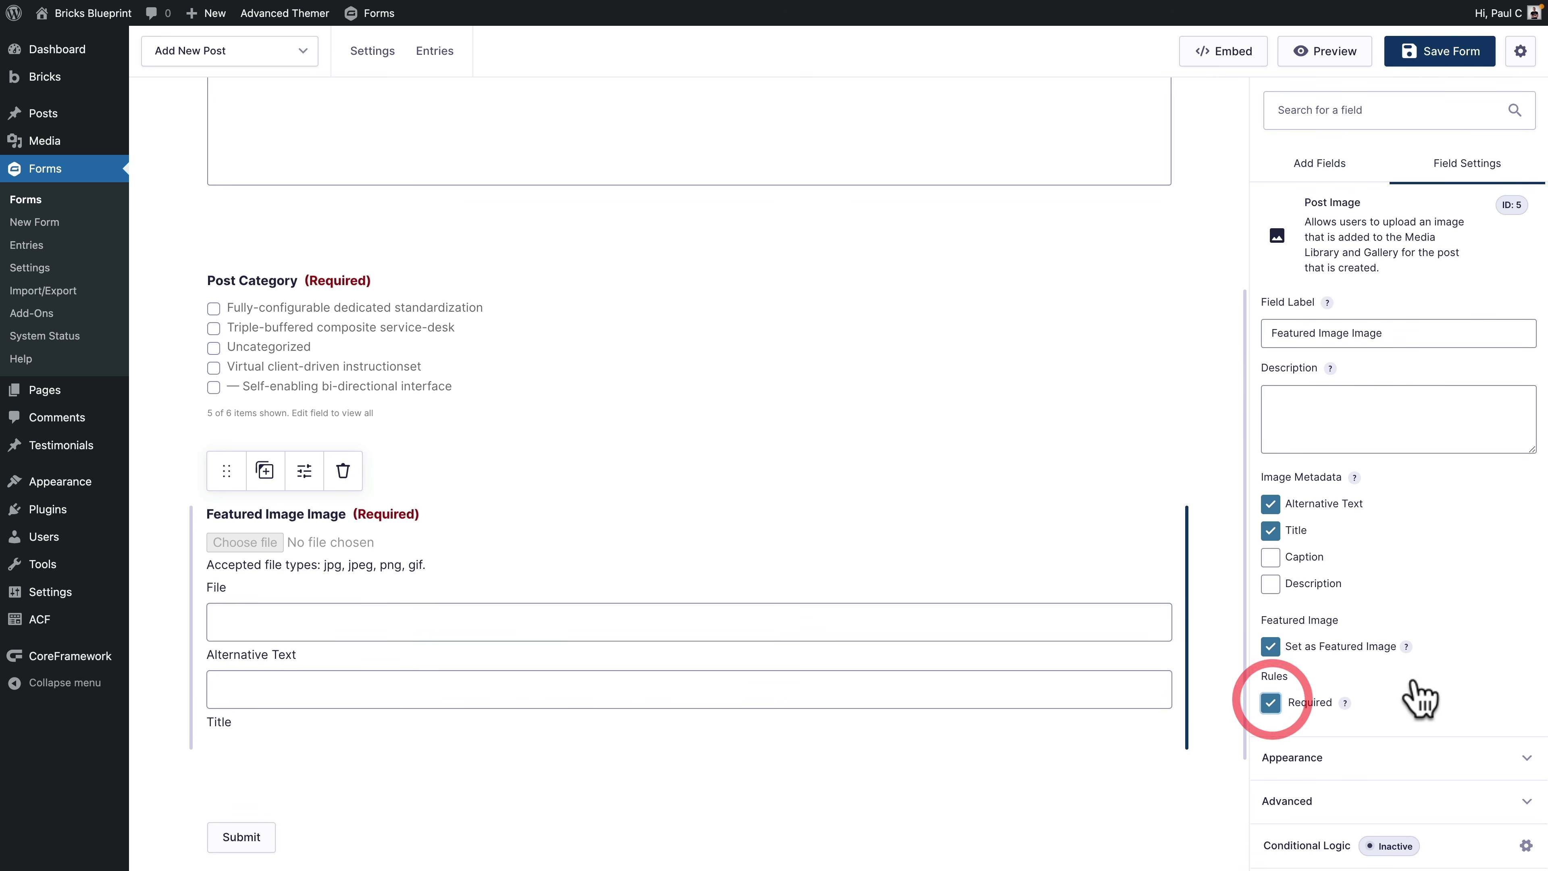
left_click(1372, 760)
left_click(1327, 682)
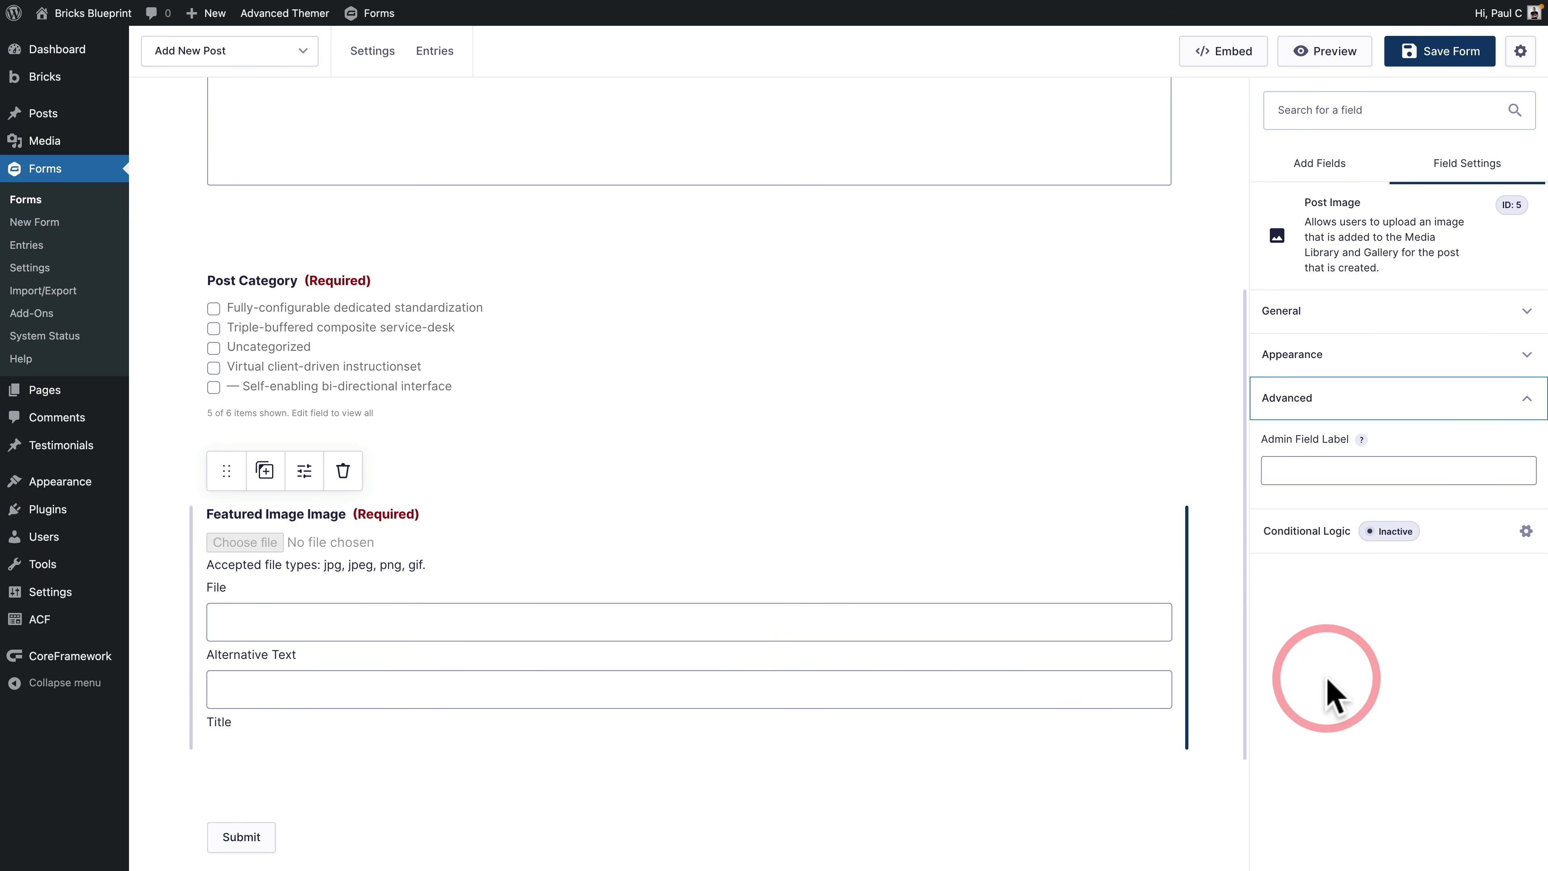
Step: Save the Add New Post form and go to its Settings, down to Save and Continue
scroll(988, 491, "up", 6)
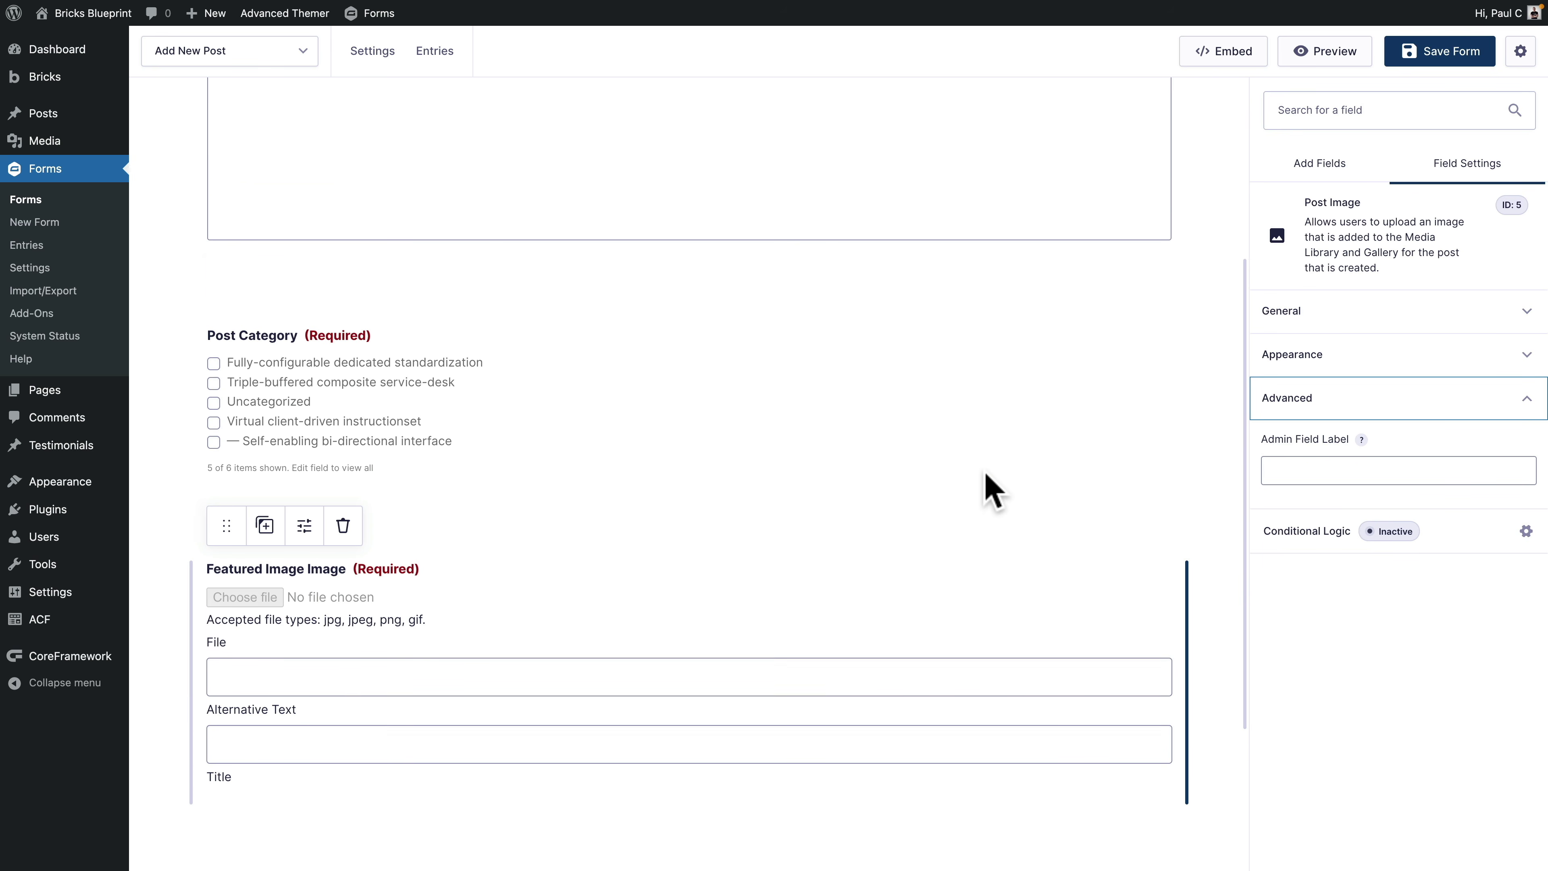
left_click(1417, 63)
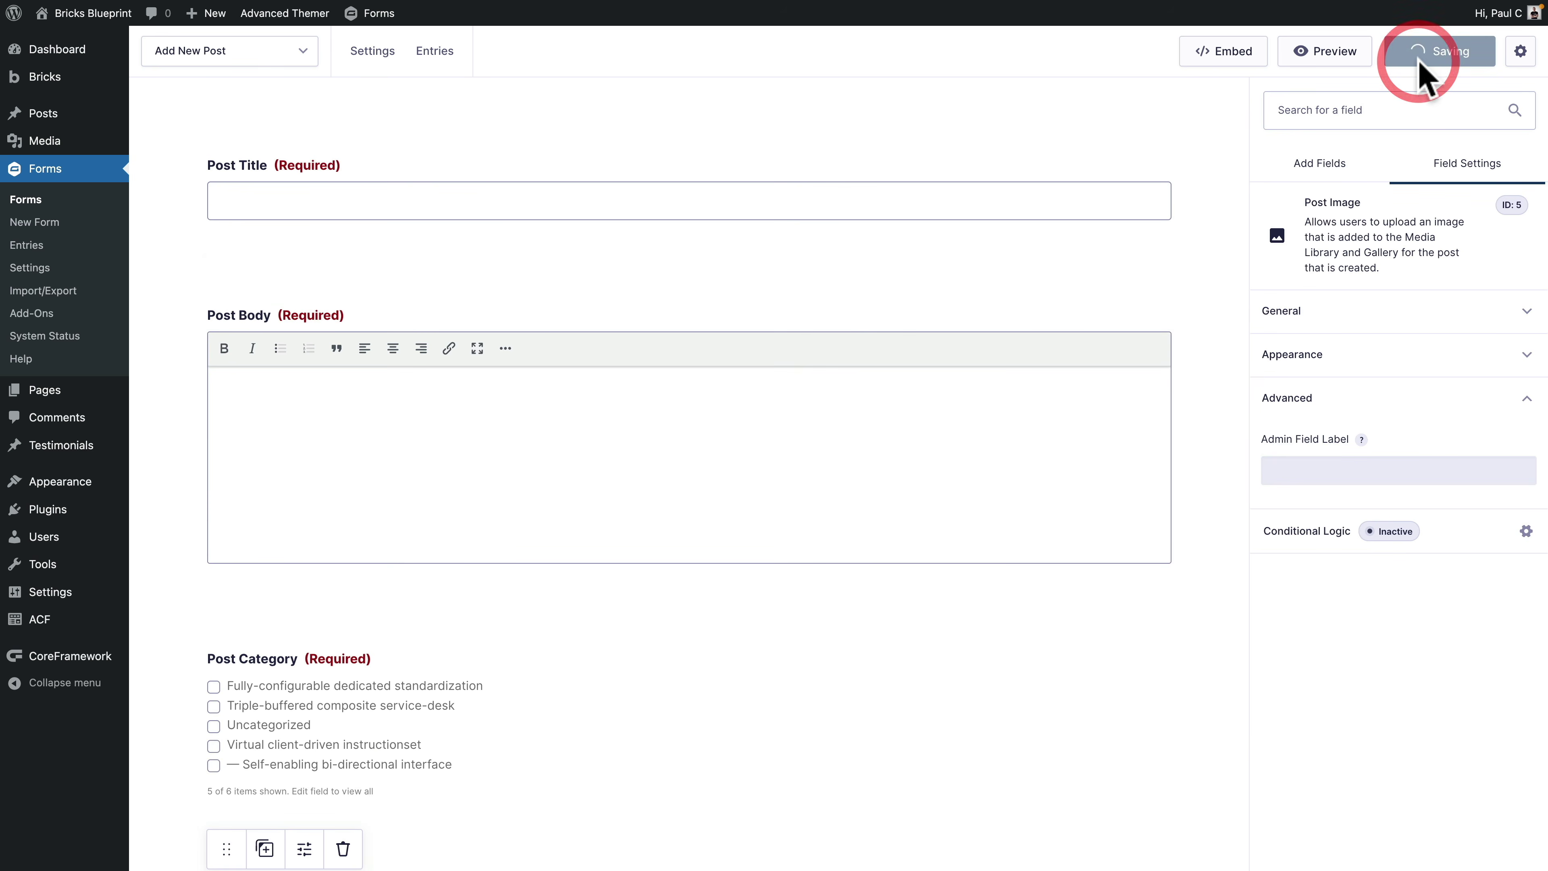
left_click(368, 55)
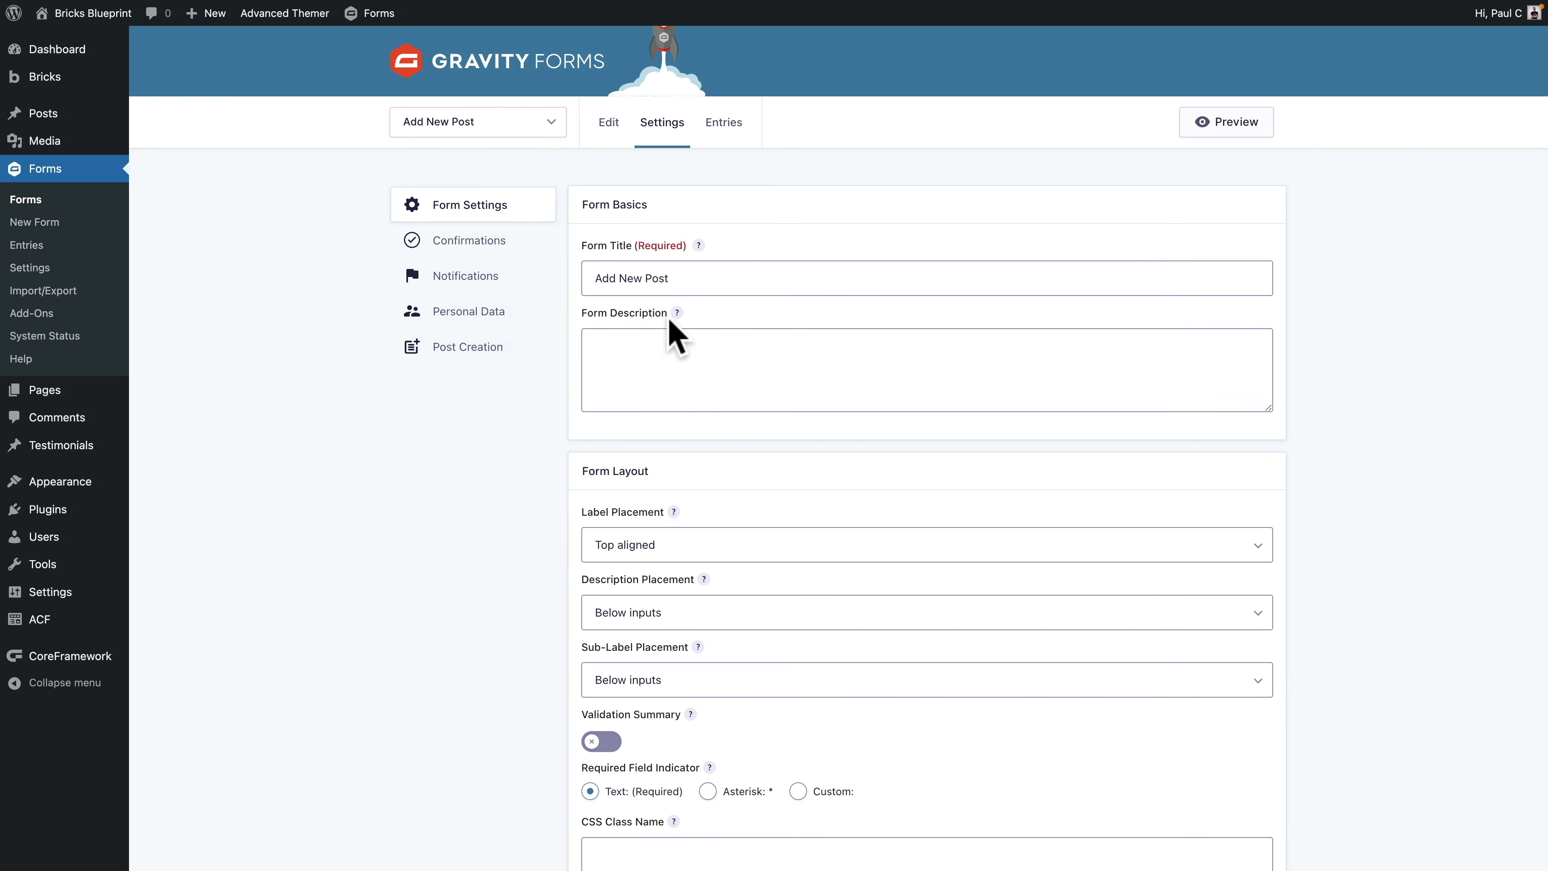
scroll(501, 595, "down", 5)
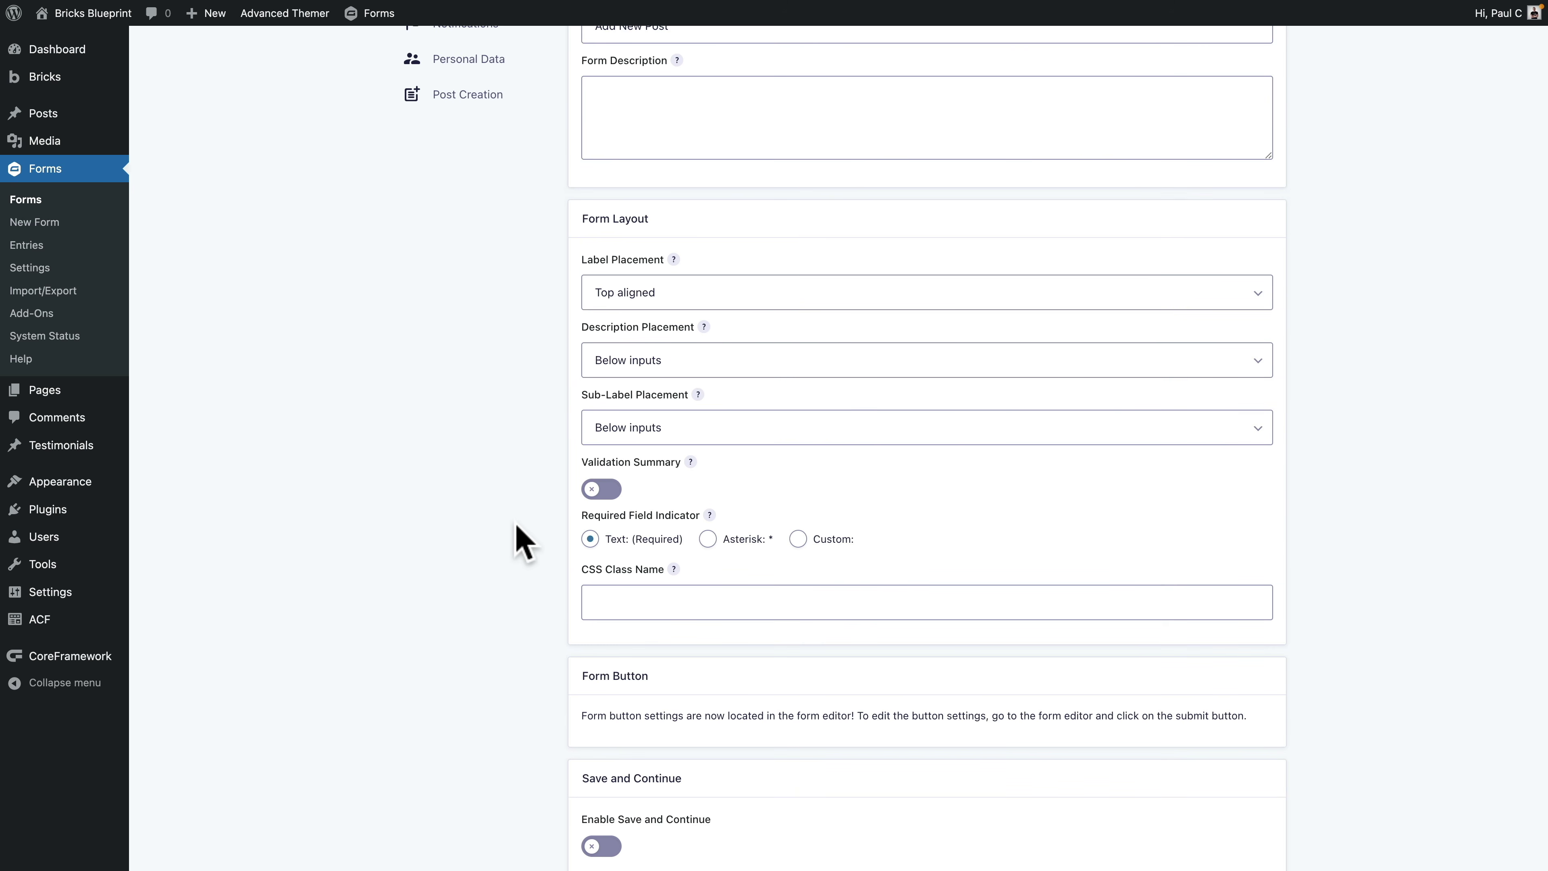
scroll(517, 540, "down", 2)
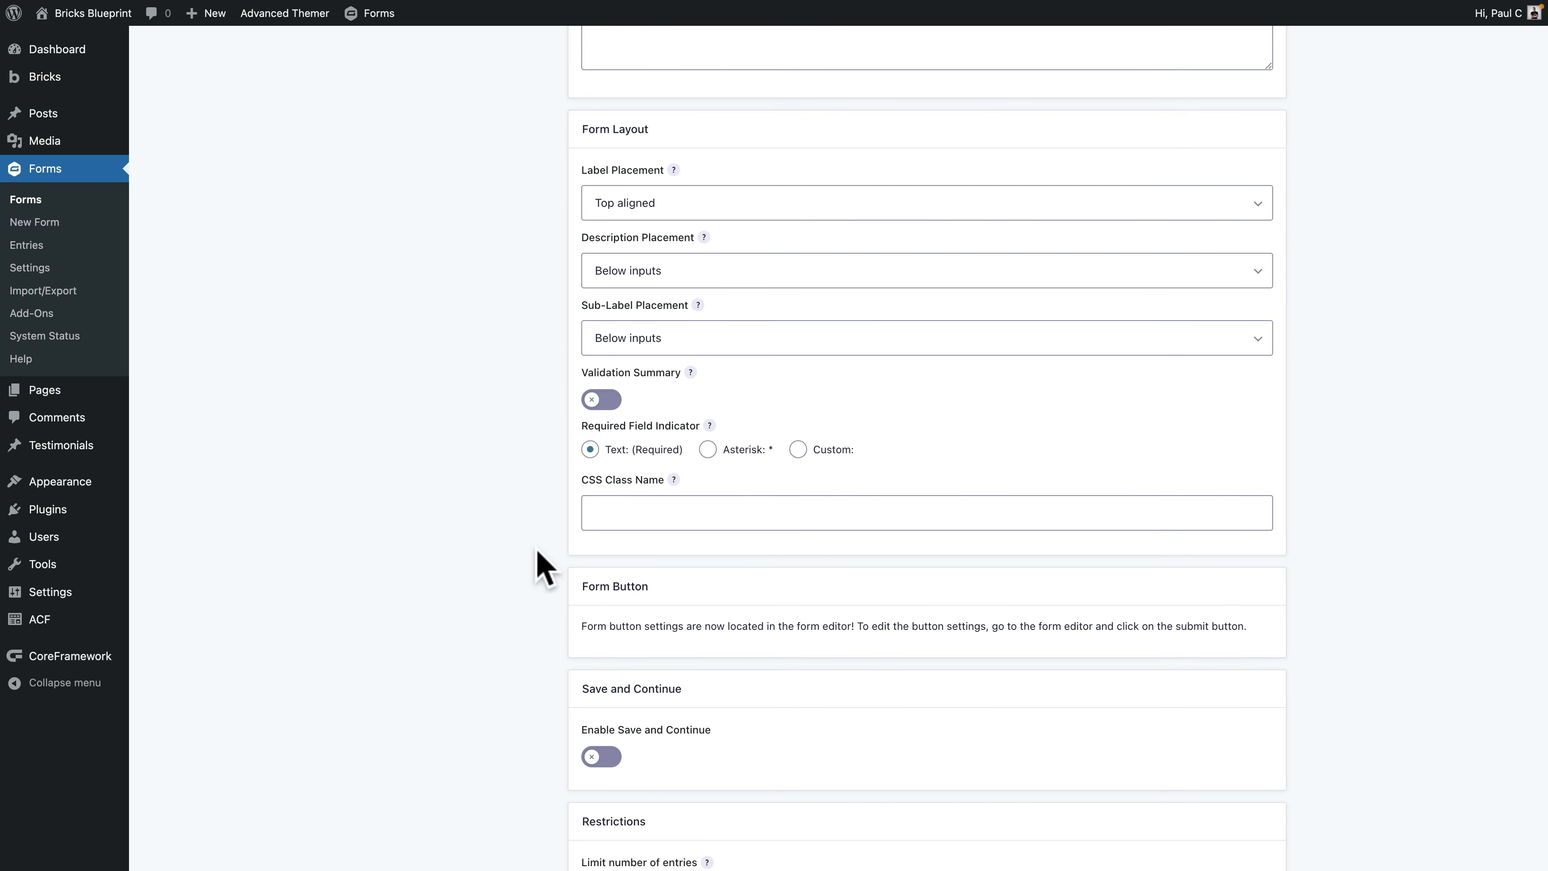
scroll(544, 585, "down", 6)
left_click(597, 434)
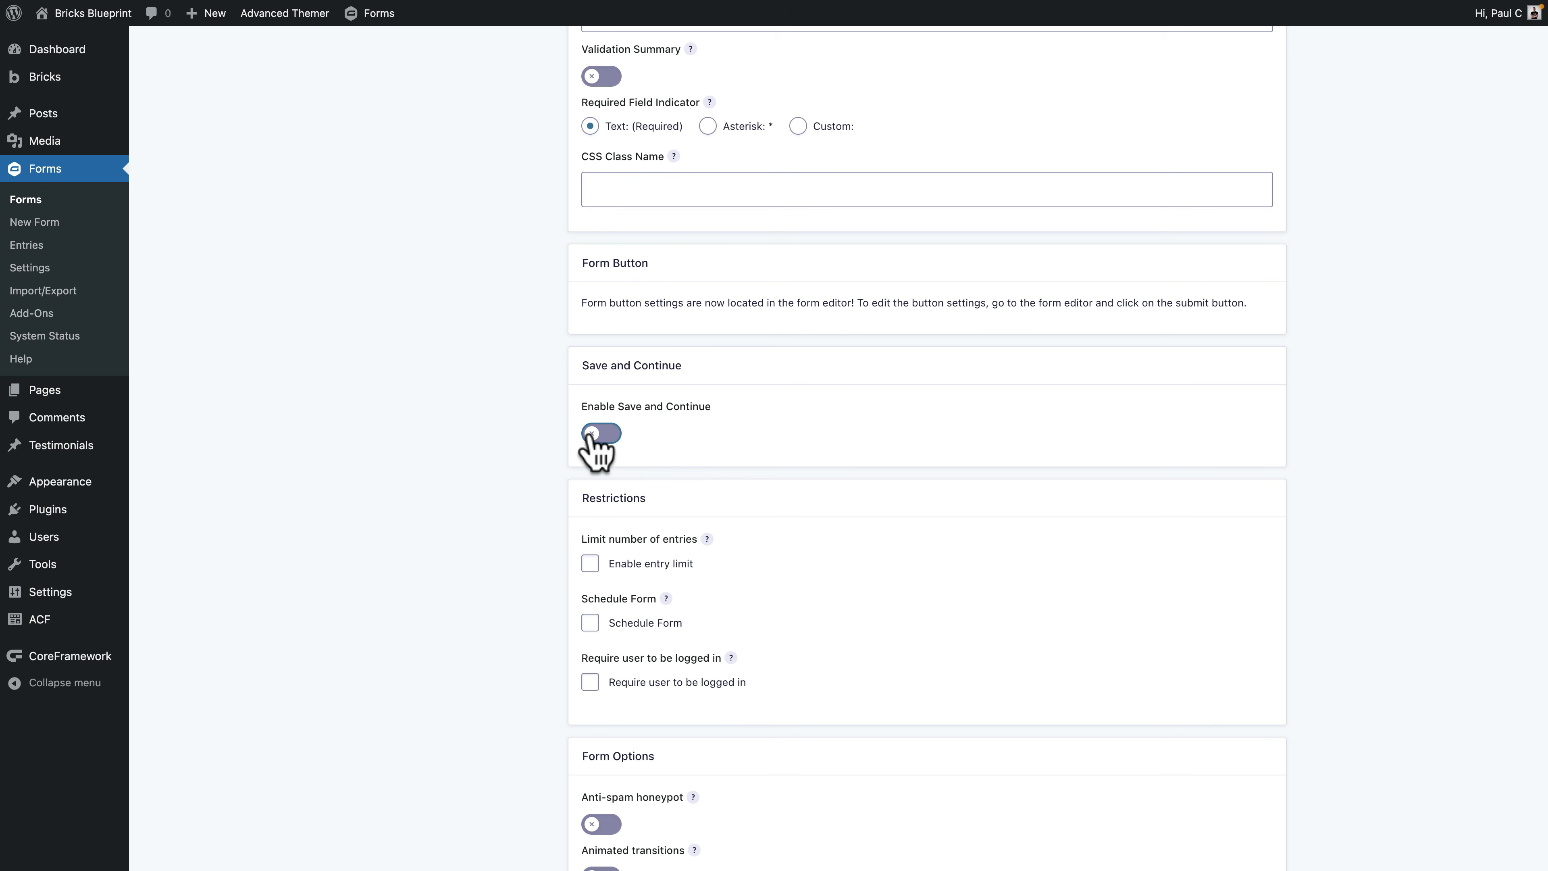
Step: Leave Save and Continue off and require login, with a message for logged-out users
left_click(609, 433)
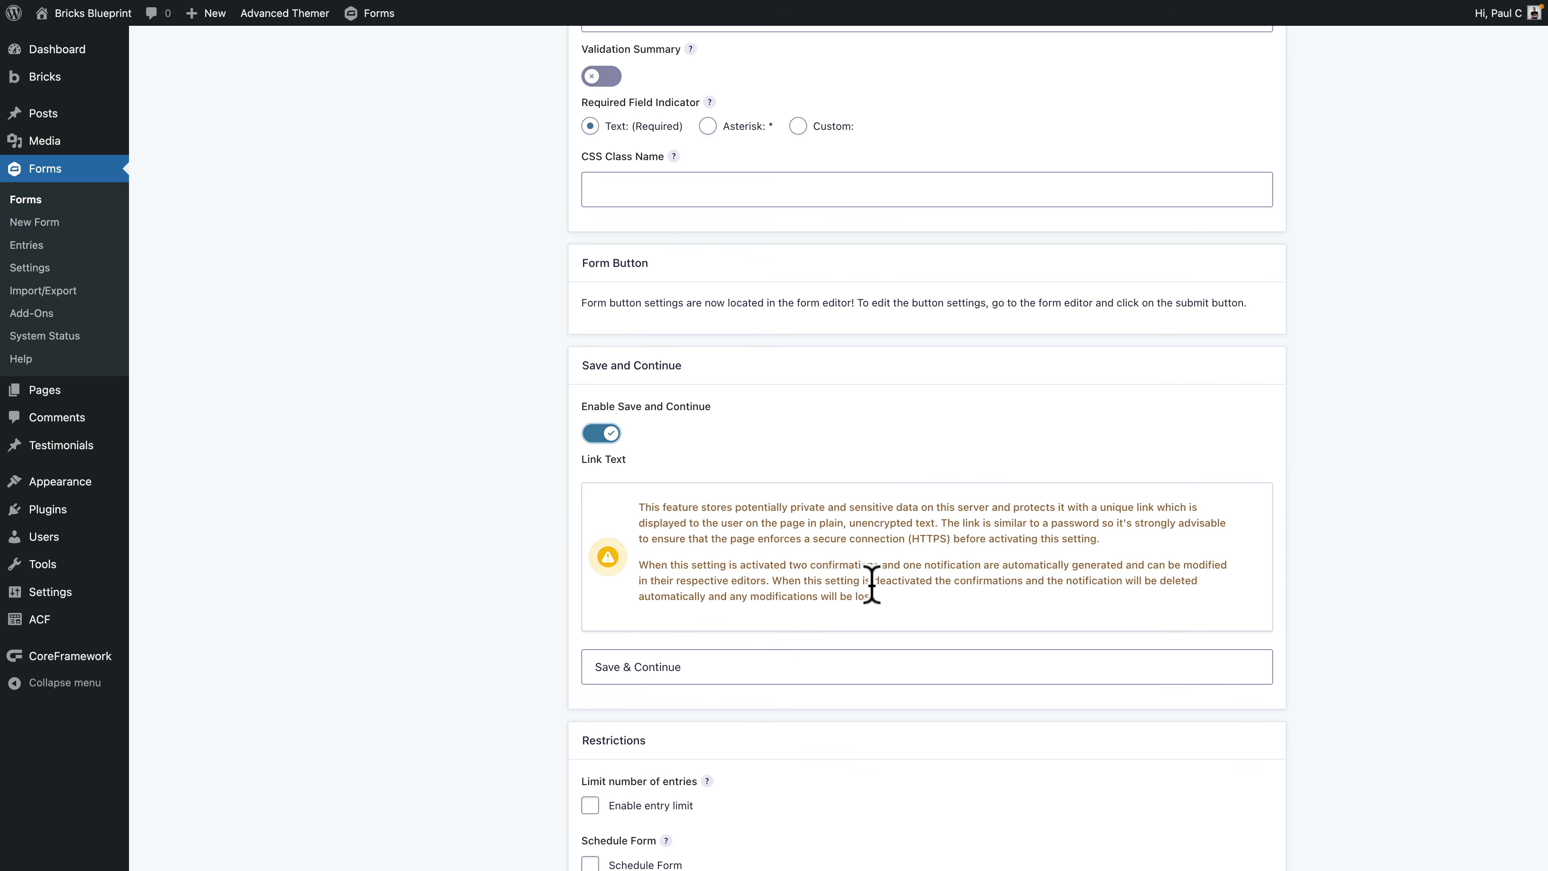
left_click_drag(889, 595, 648, 508)
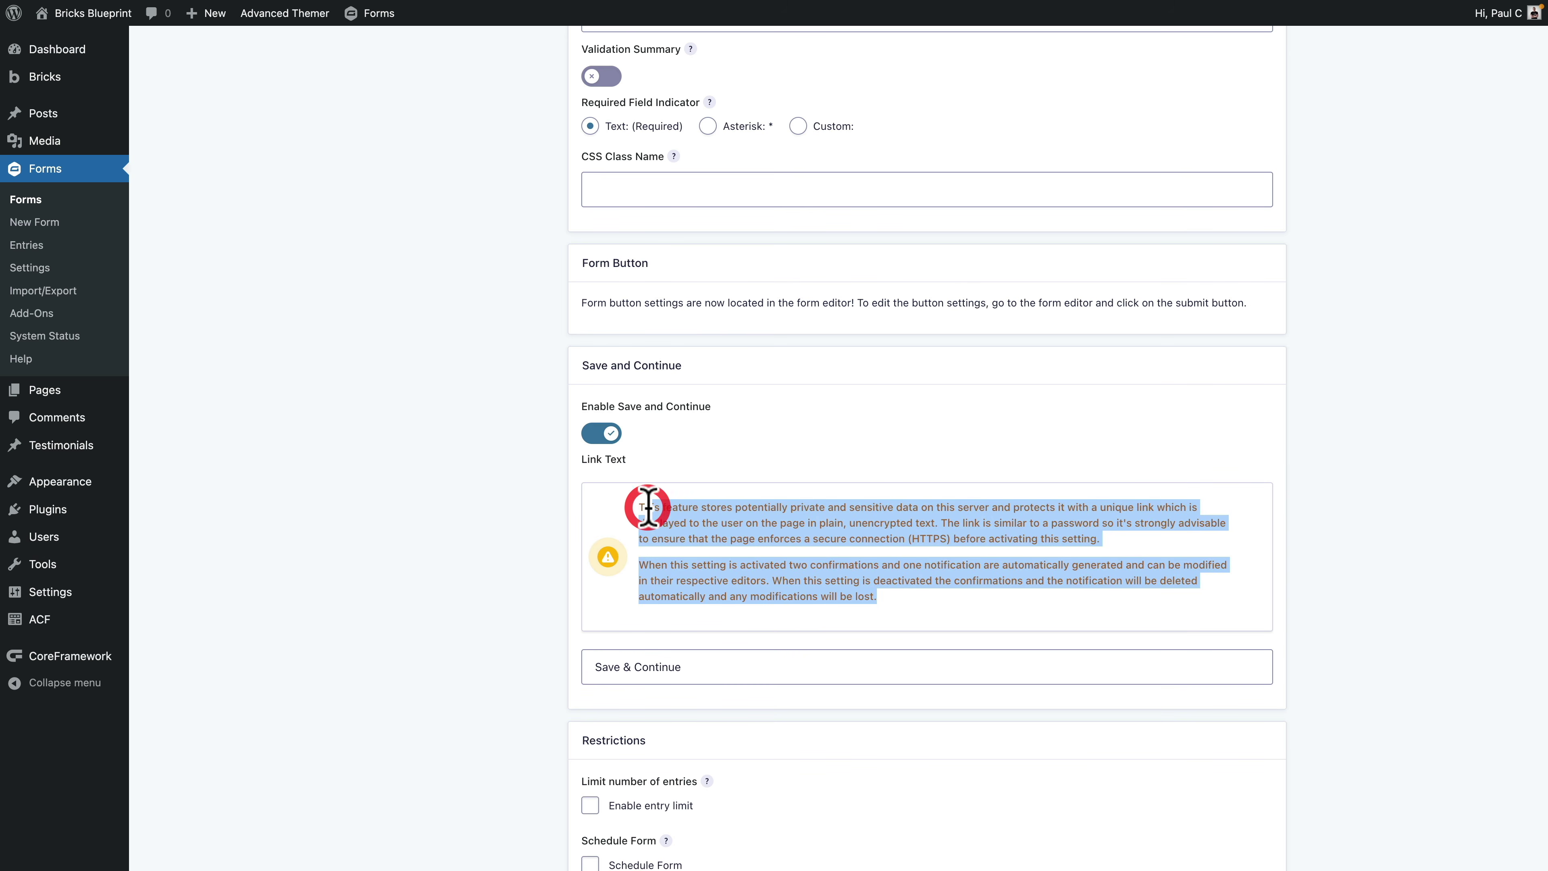
left_click(707, 511)
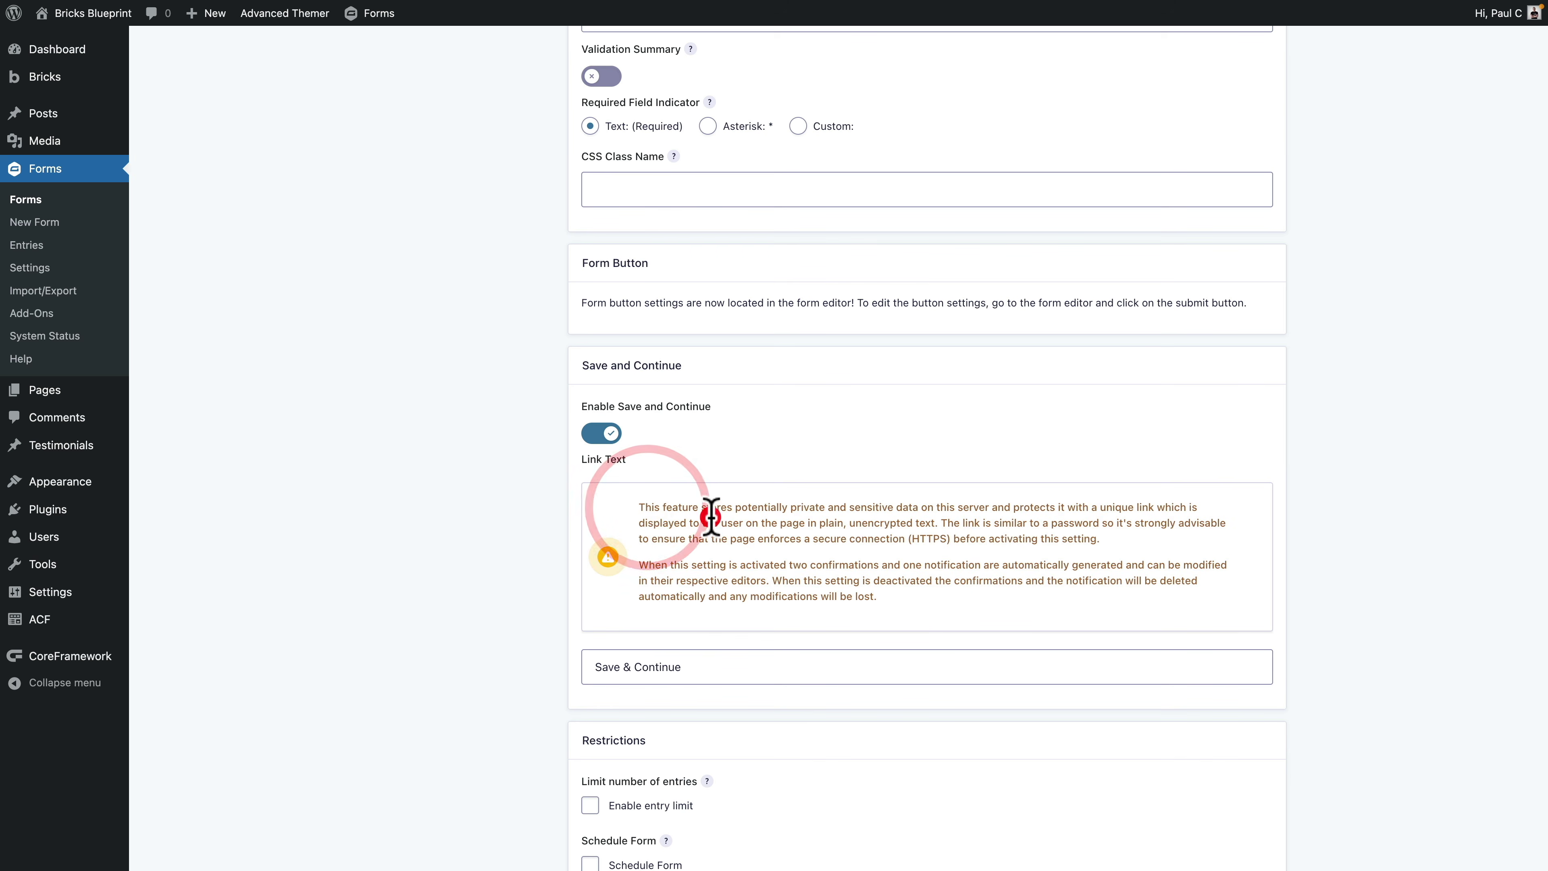
left_click(586, 431)
scroll(525, 635, "down", 2)
scroll(524, 634, "down", 2)
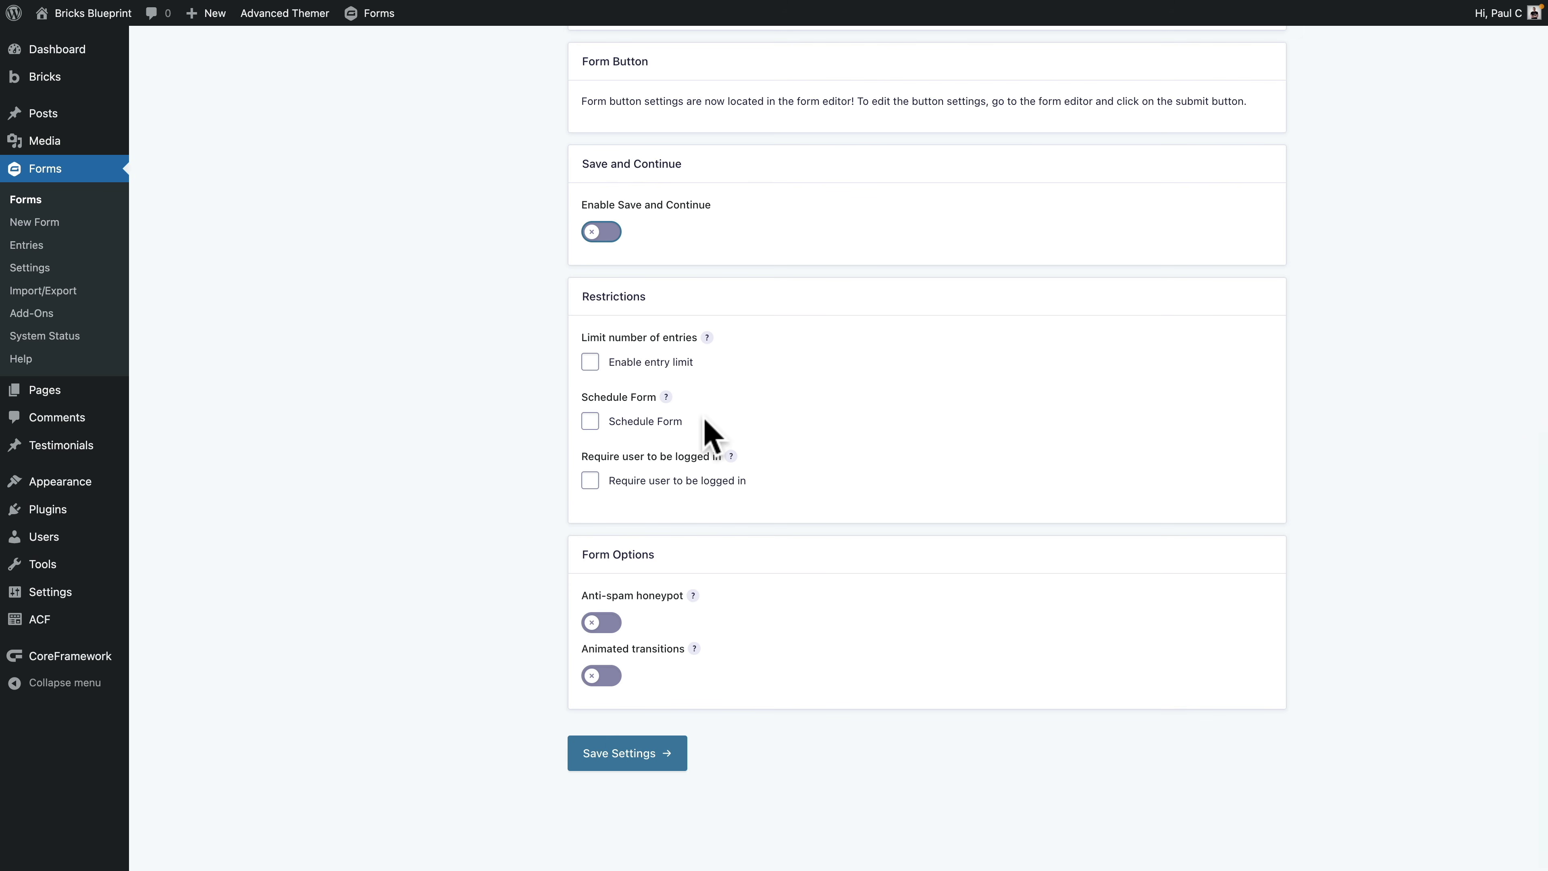
left_click(656, 482)
left_click(649, 539)
key("super+v")
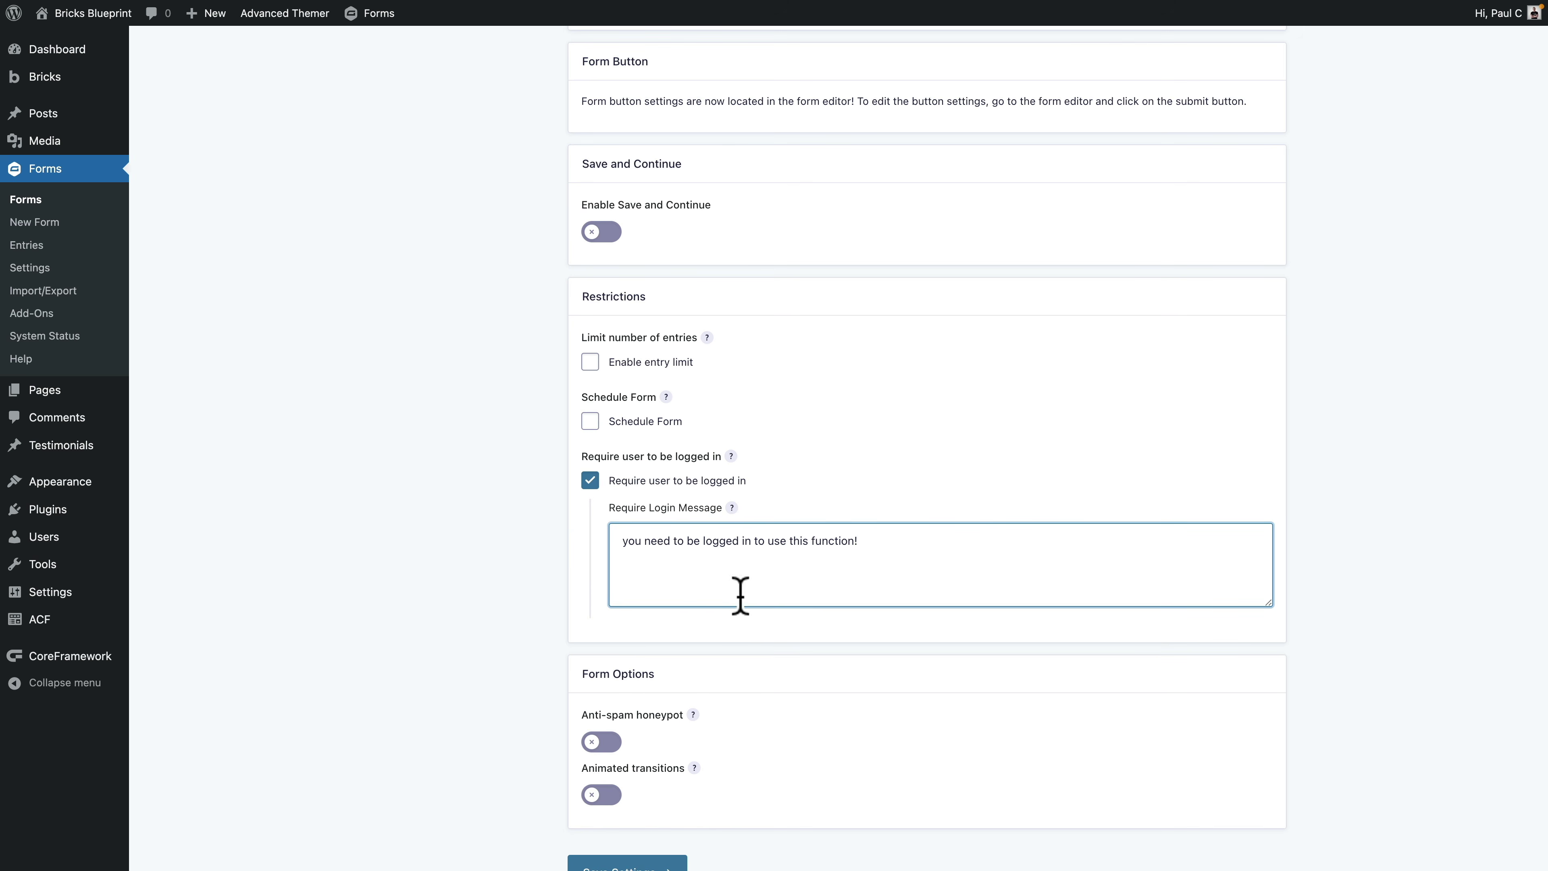
Step: Enable the anti-spam honeypot and save the form settings
left_click(615, 744)
scroll(628, 741, "down", 3)
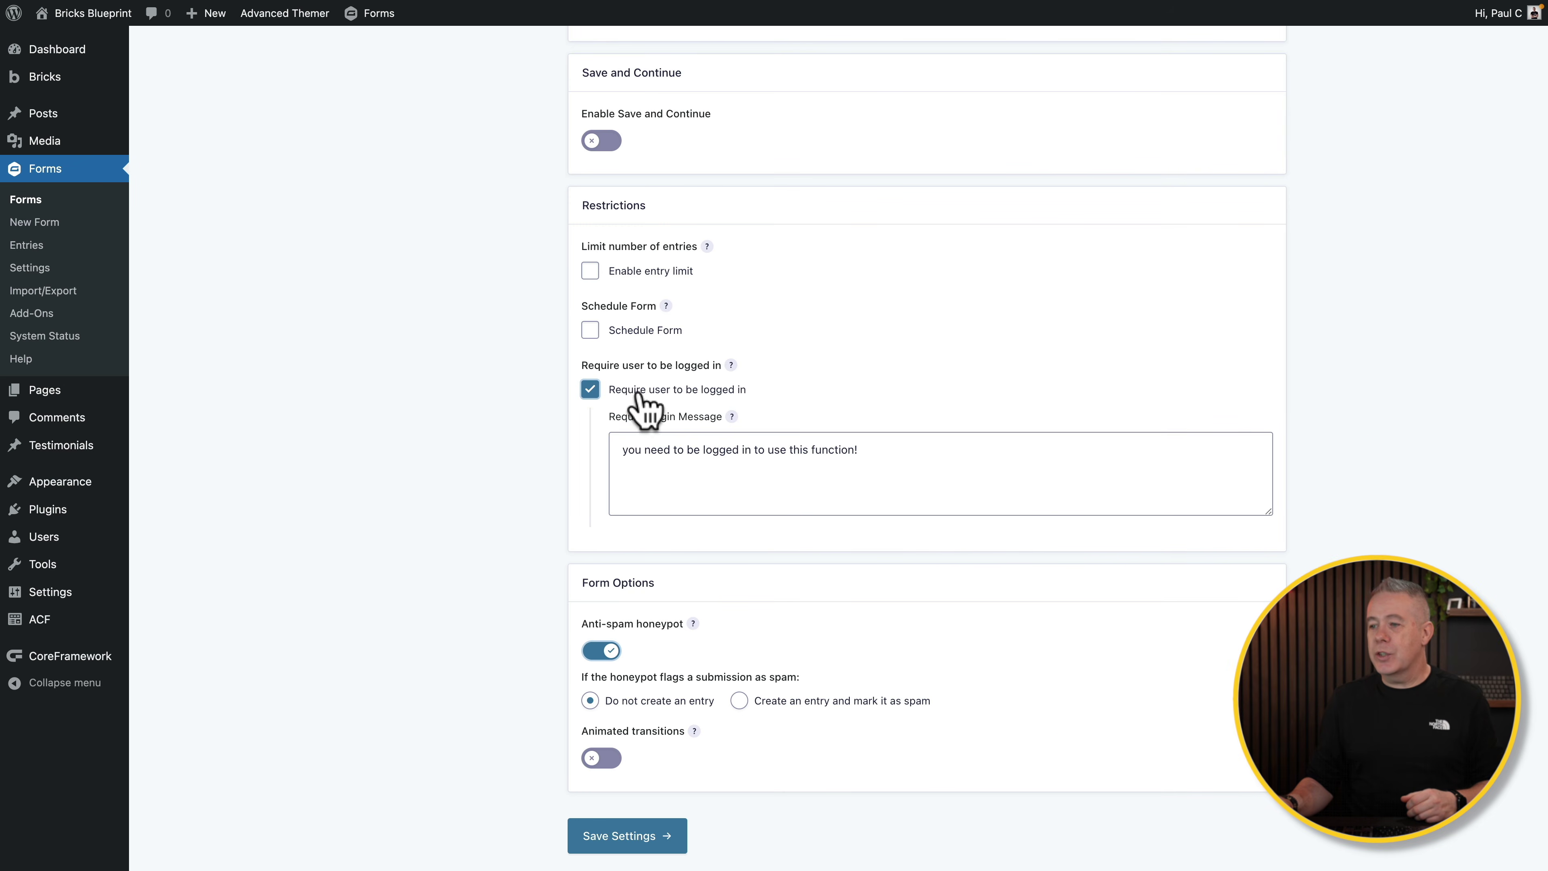
scroll(543, 566, "down", 2)
left_click(634, 765)
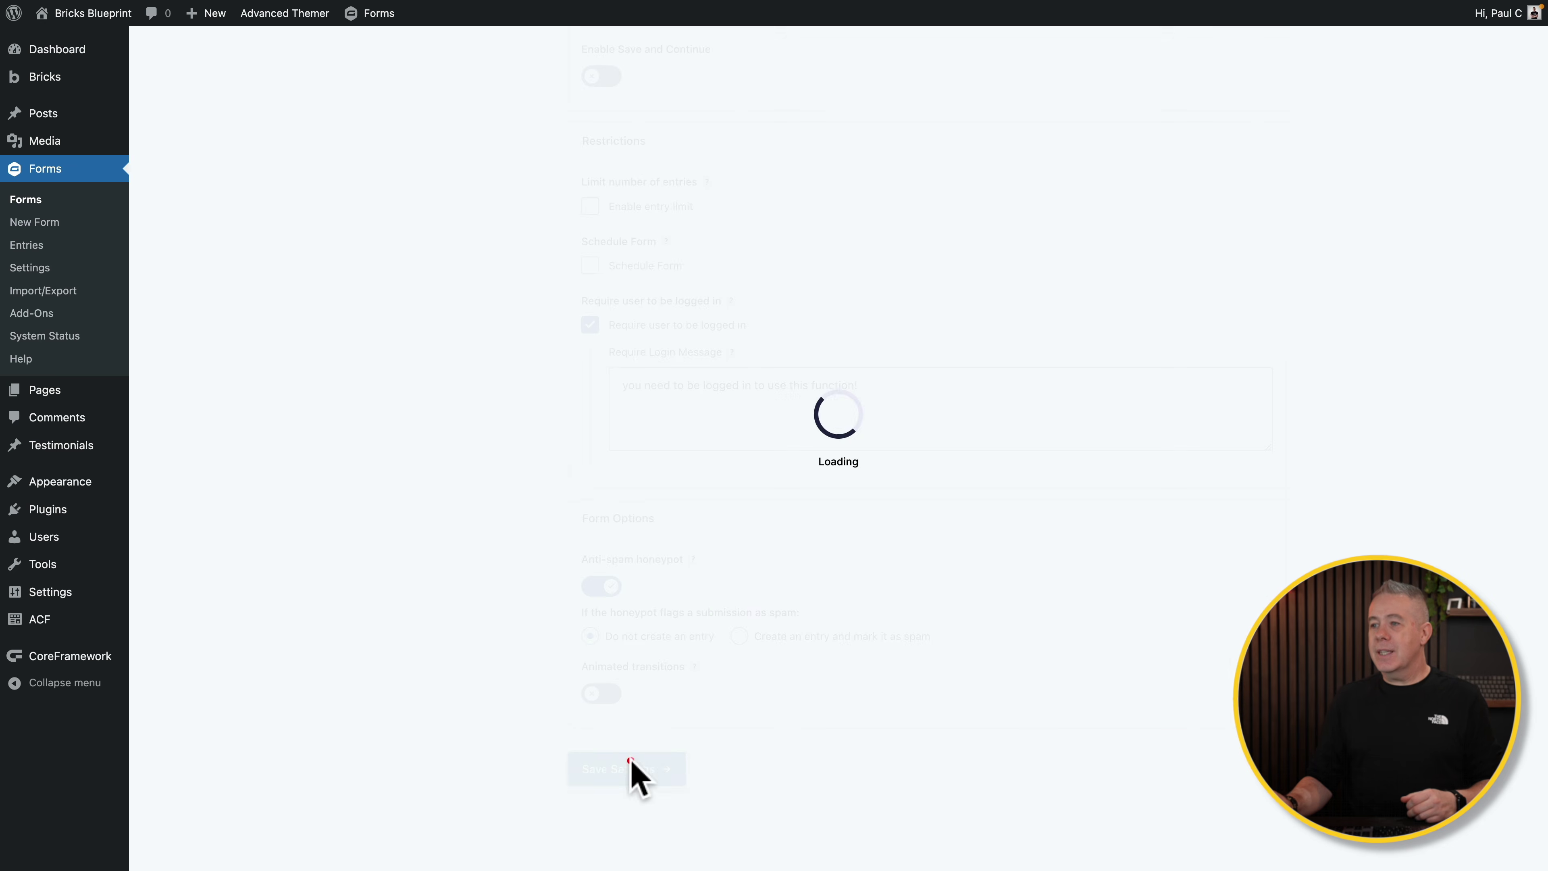
left_click(468, 244)
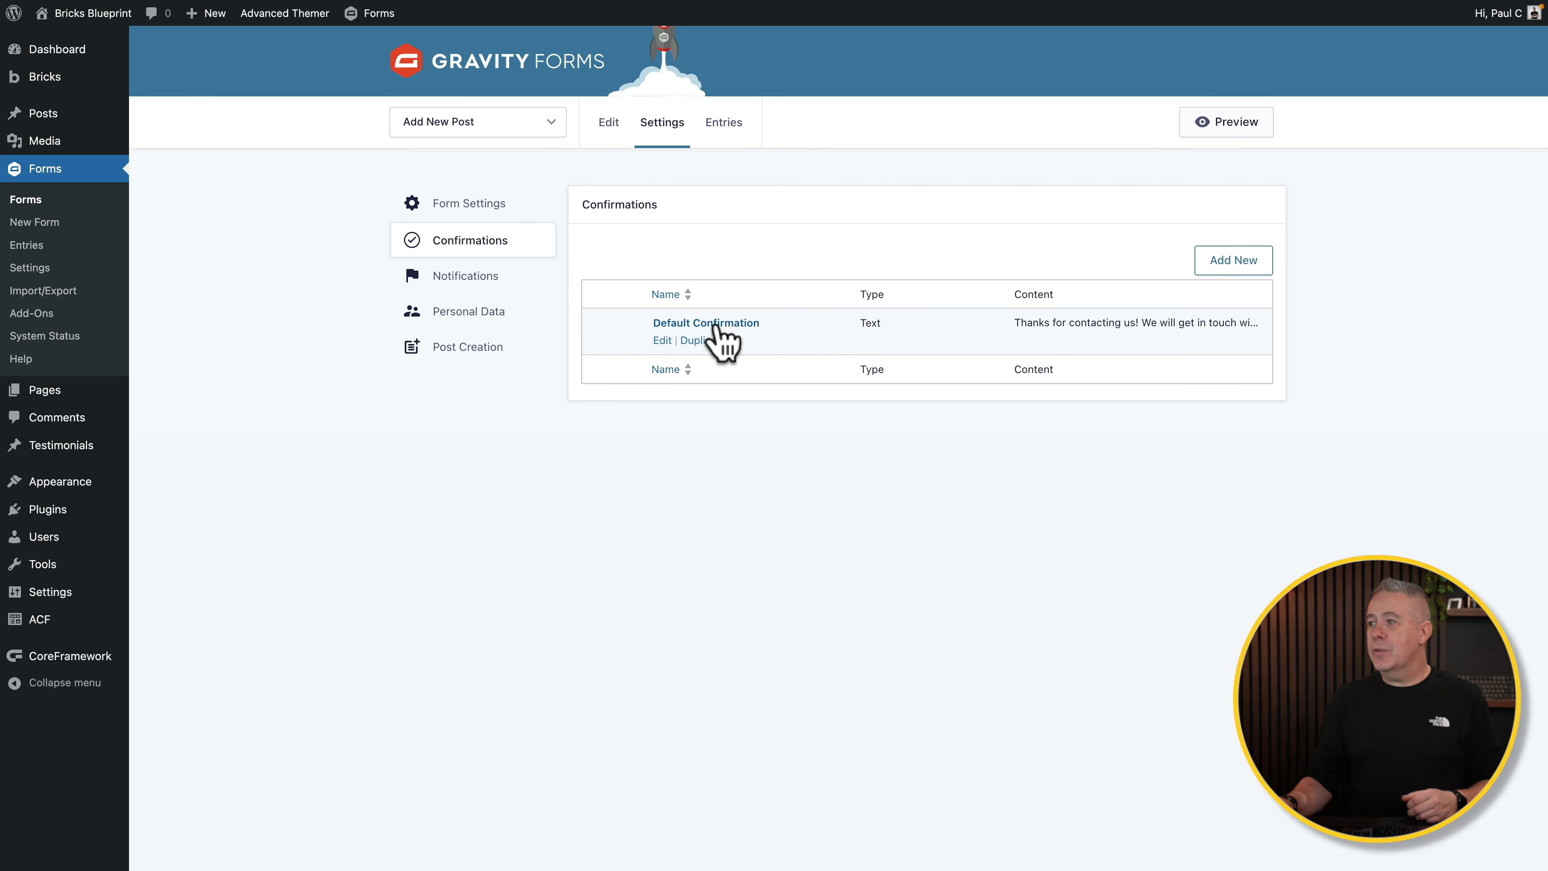
Step: Save the Default Confirmation message
left_click(739, 322)
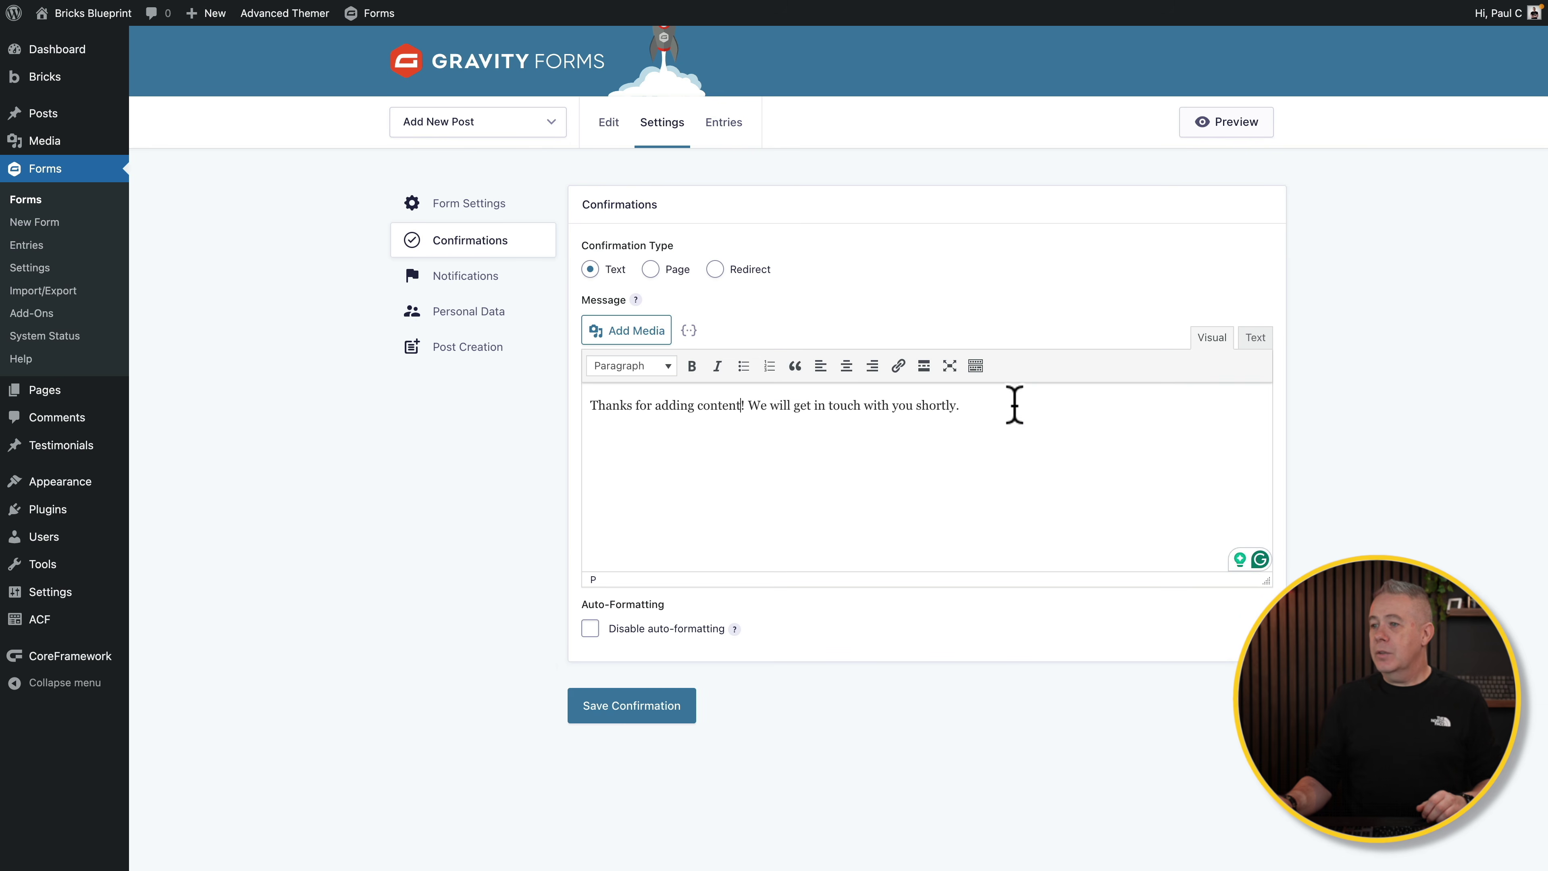
left_click(617, 714)
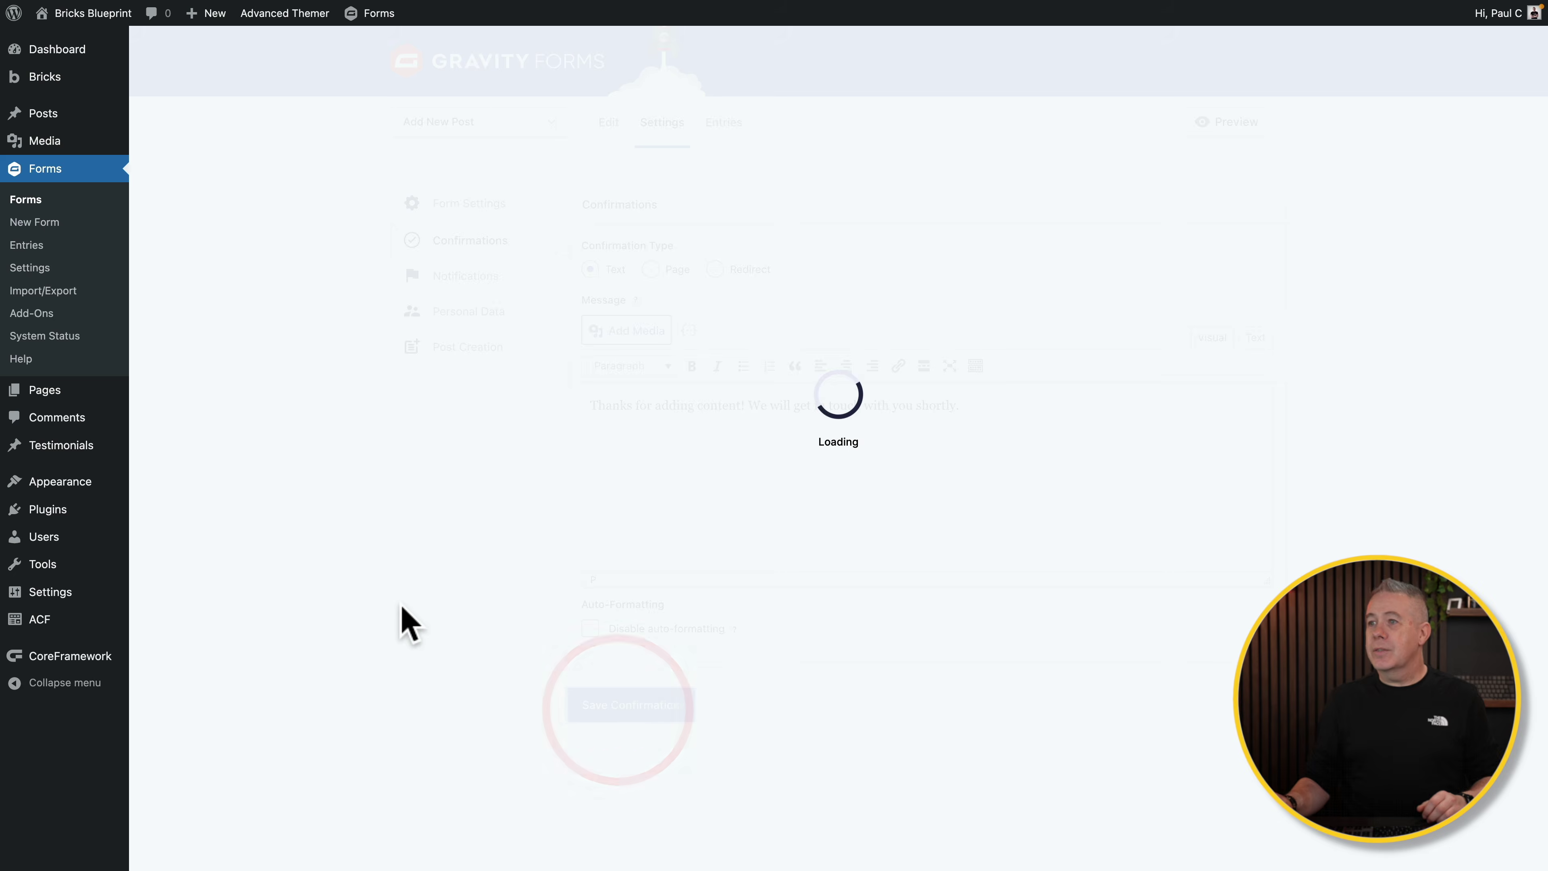
left_click(469, 279)
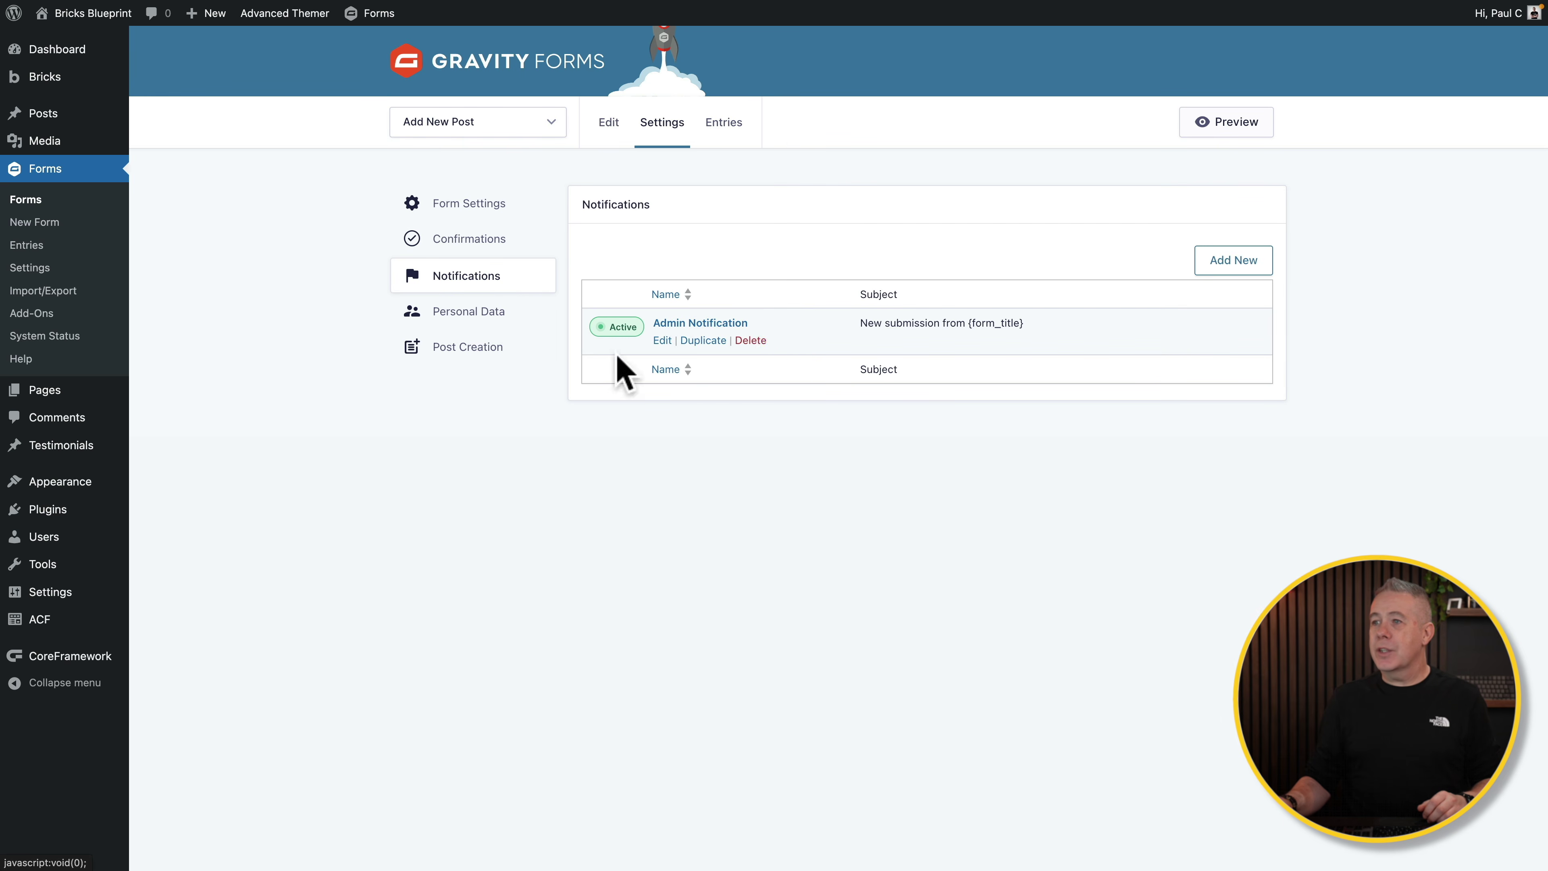
Step: Save the Personal Data settings blocking IP storage, then add a new Post Creation feed
left_click(480, 313)
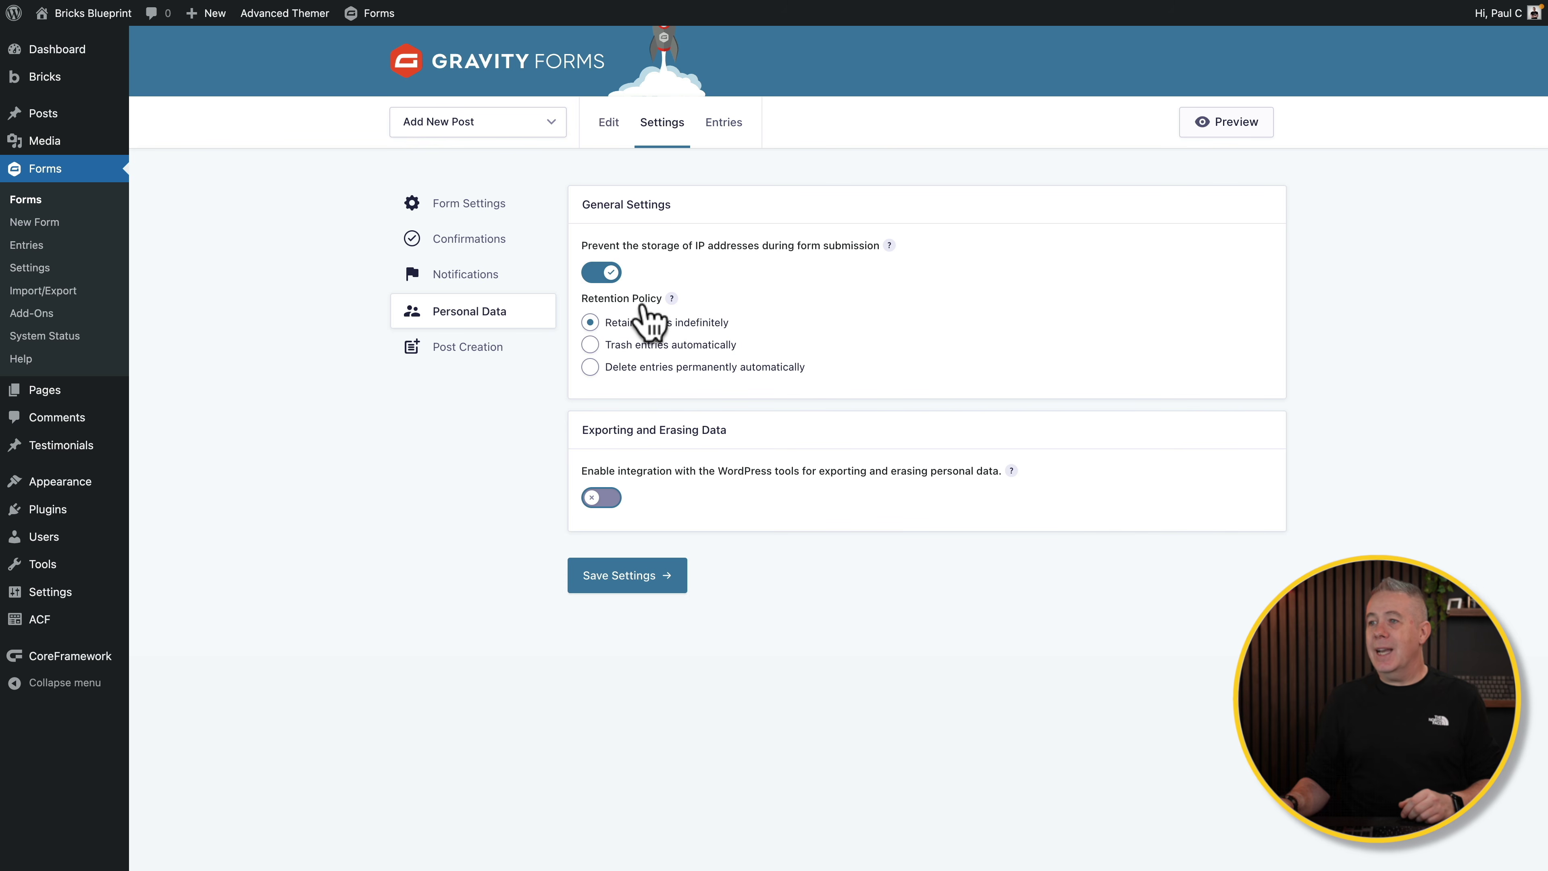
left_click(633, 580)
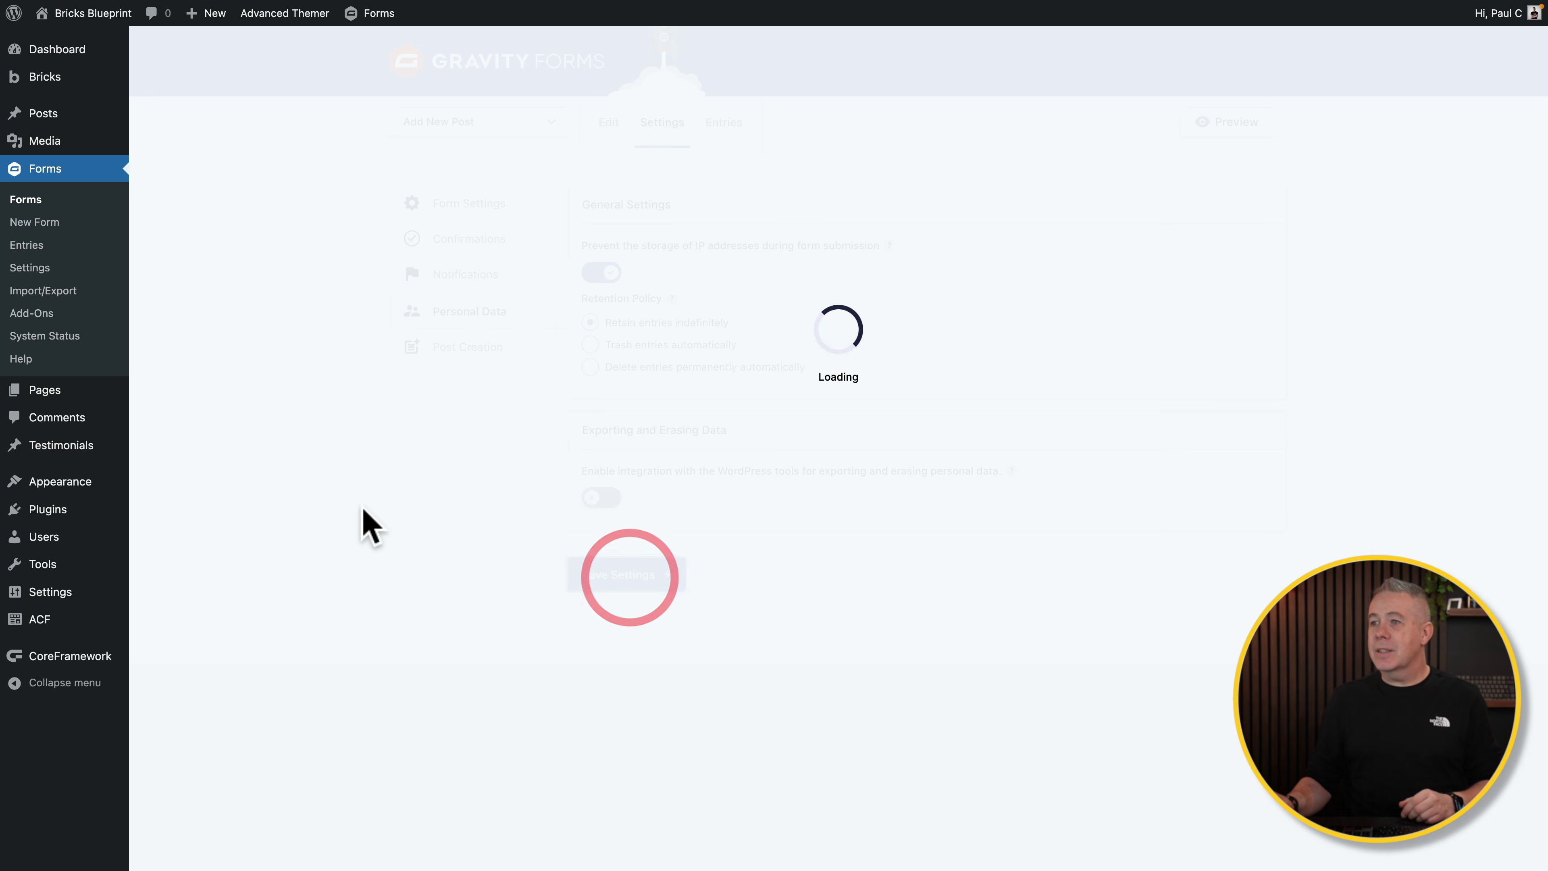
left_click(470, 360)
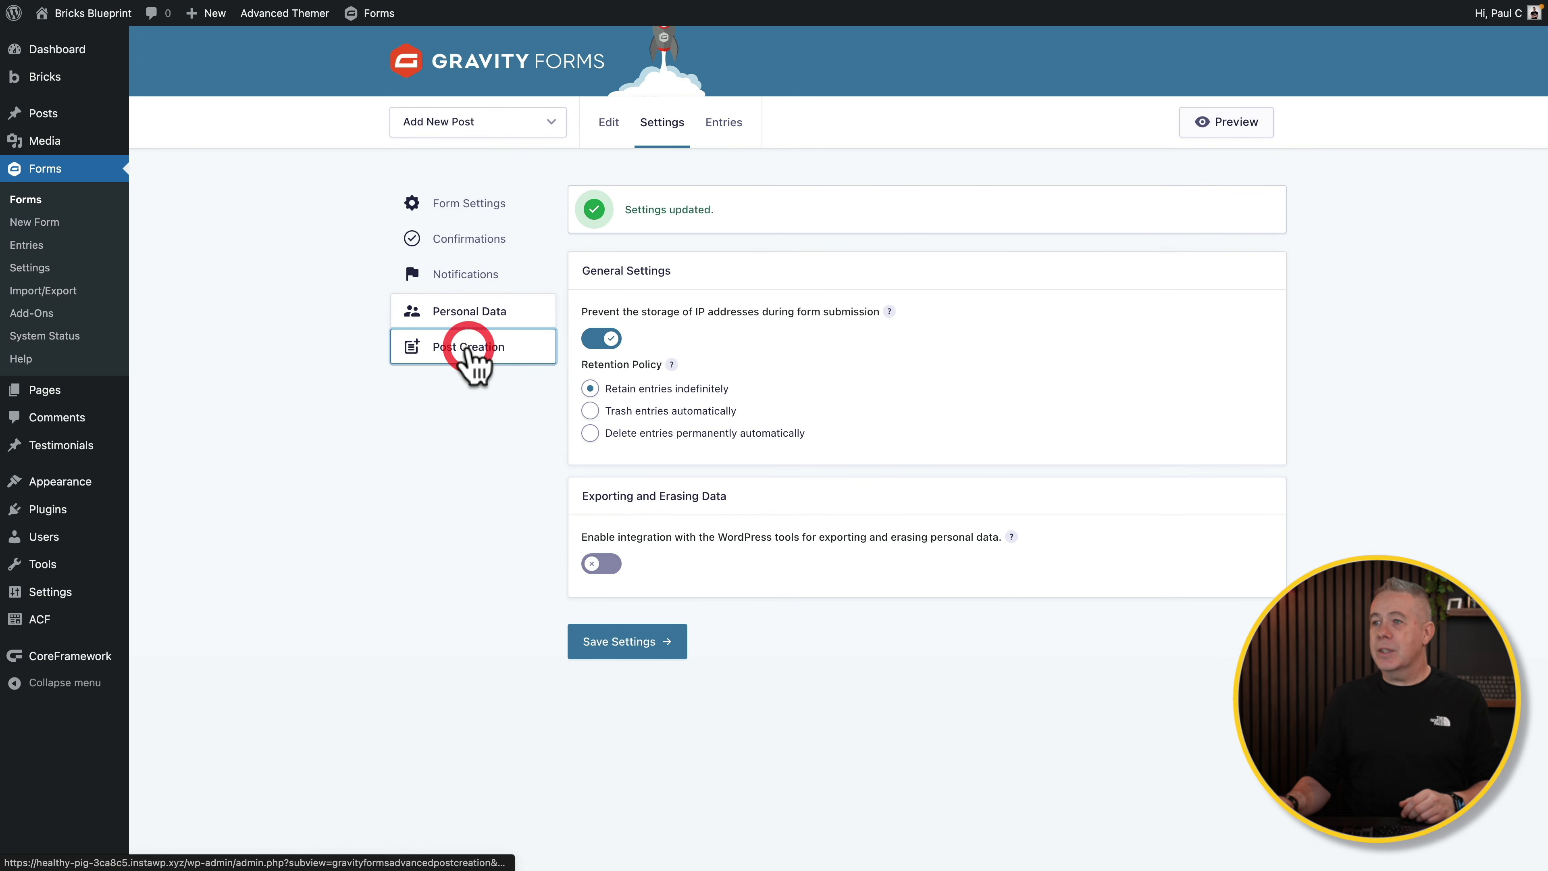
left_click(1210, 262)
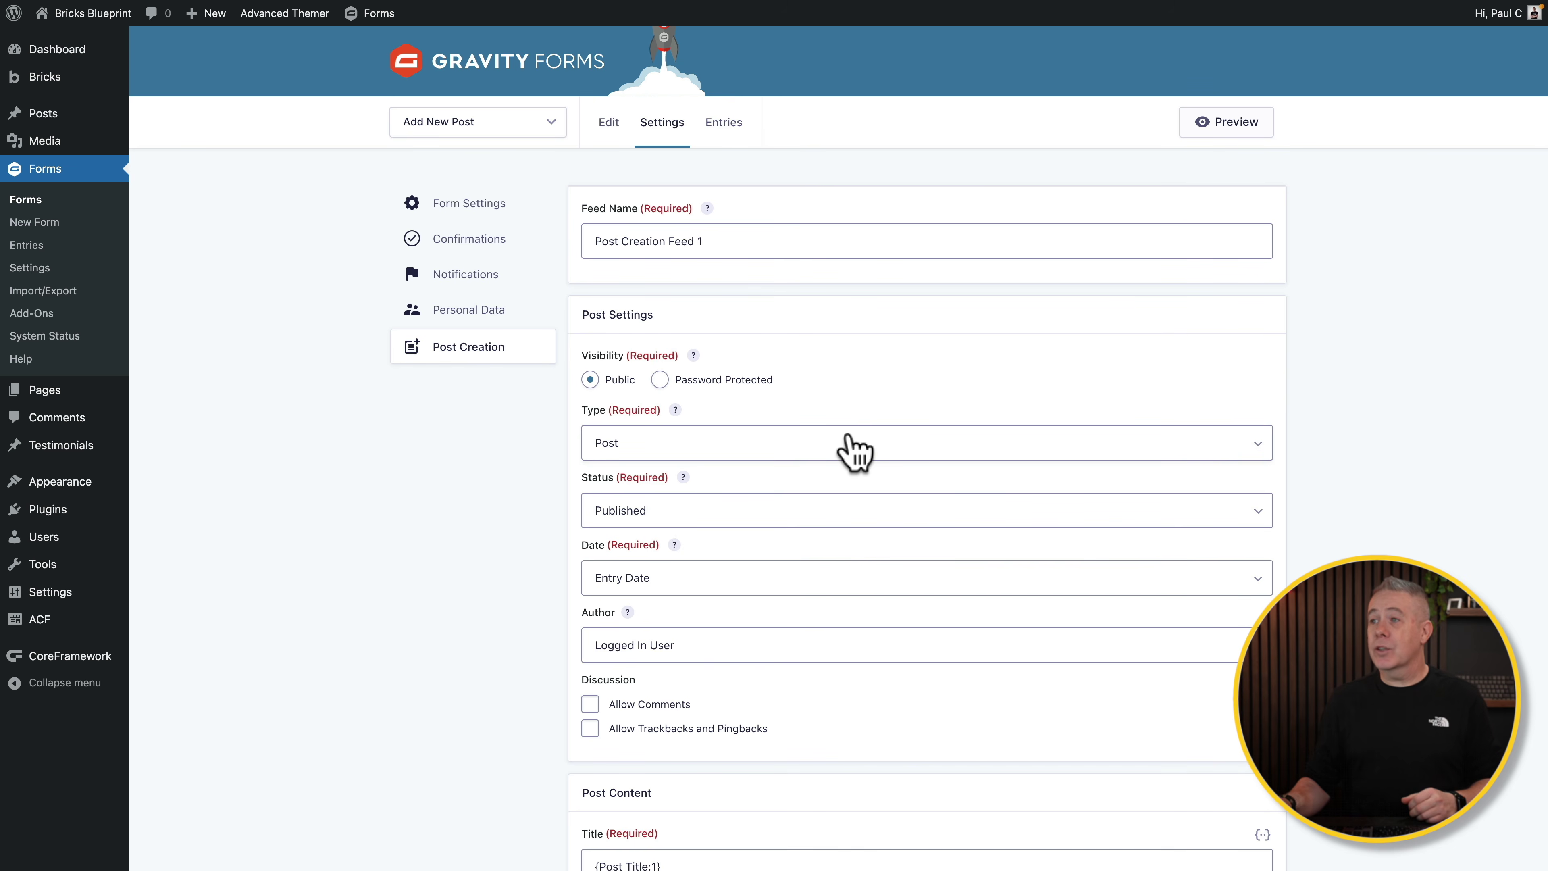
Step: Set the feed's post status to Draft and keep Entry Date as the post date
scroll(850, 439, "down", 3)
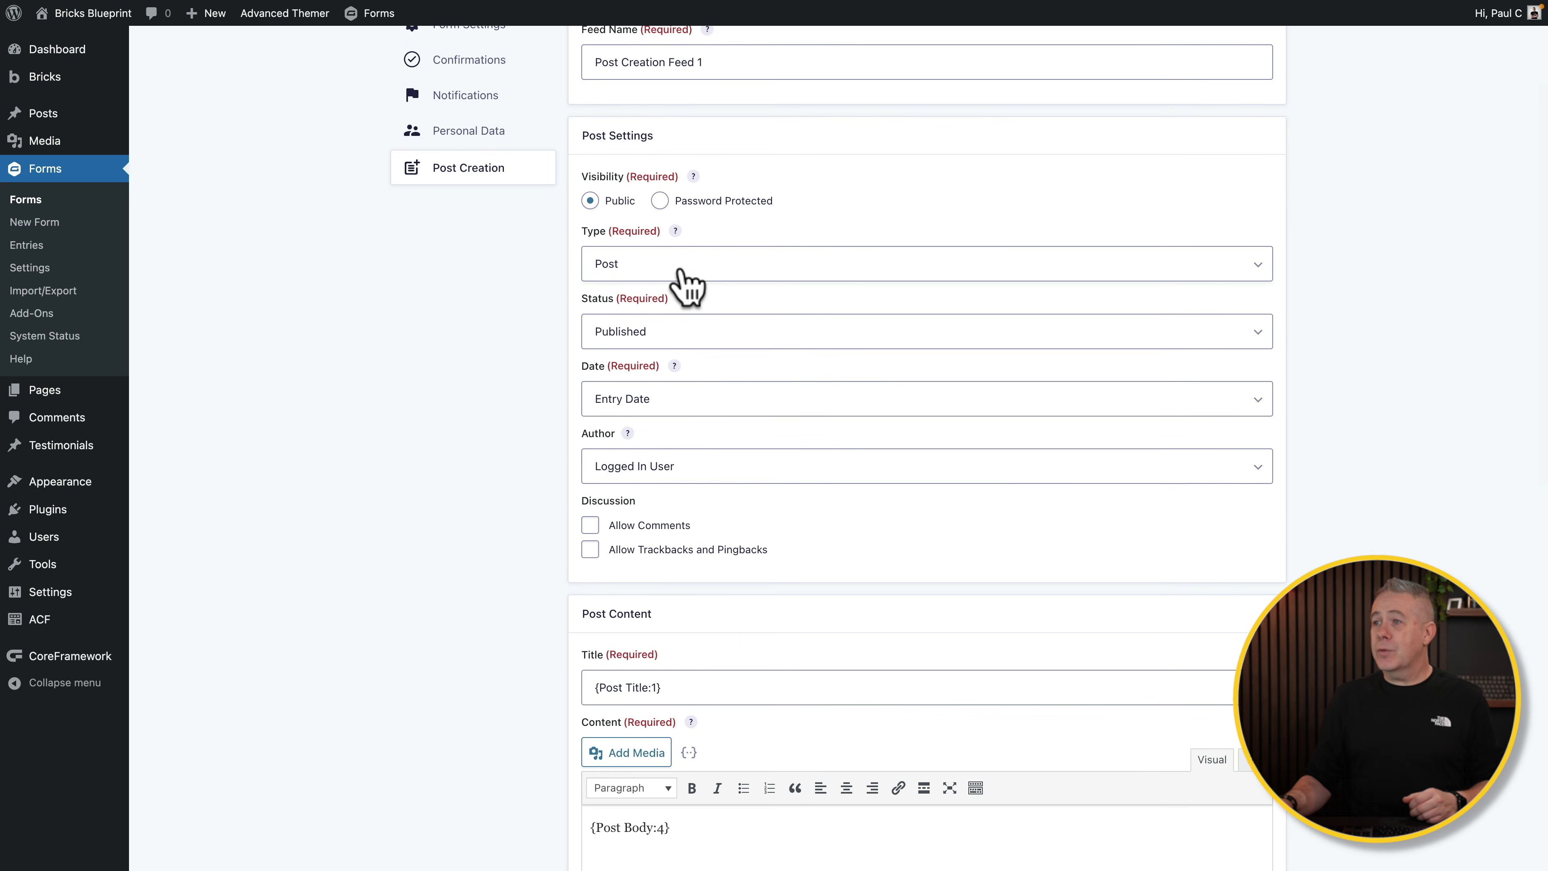
left_click(714, 334)
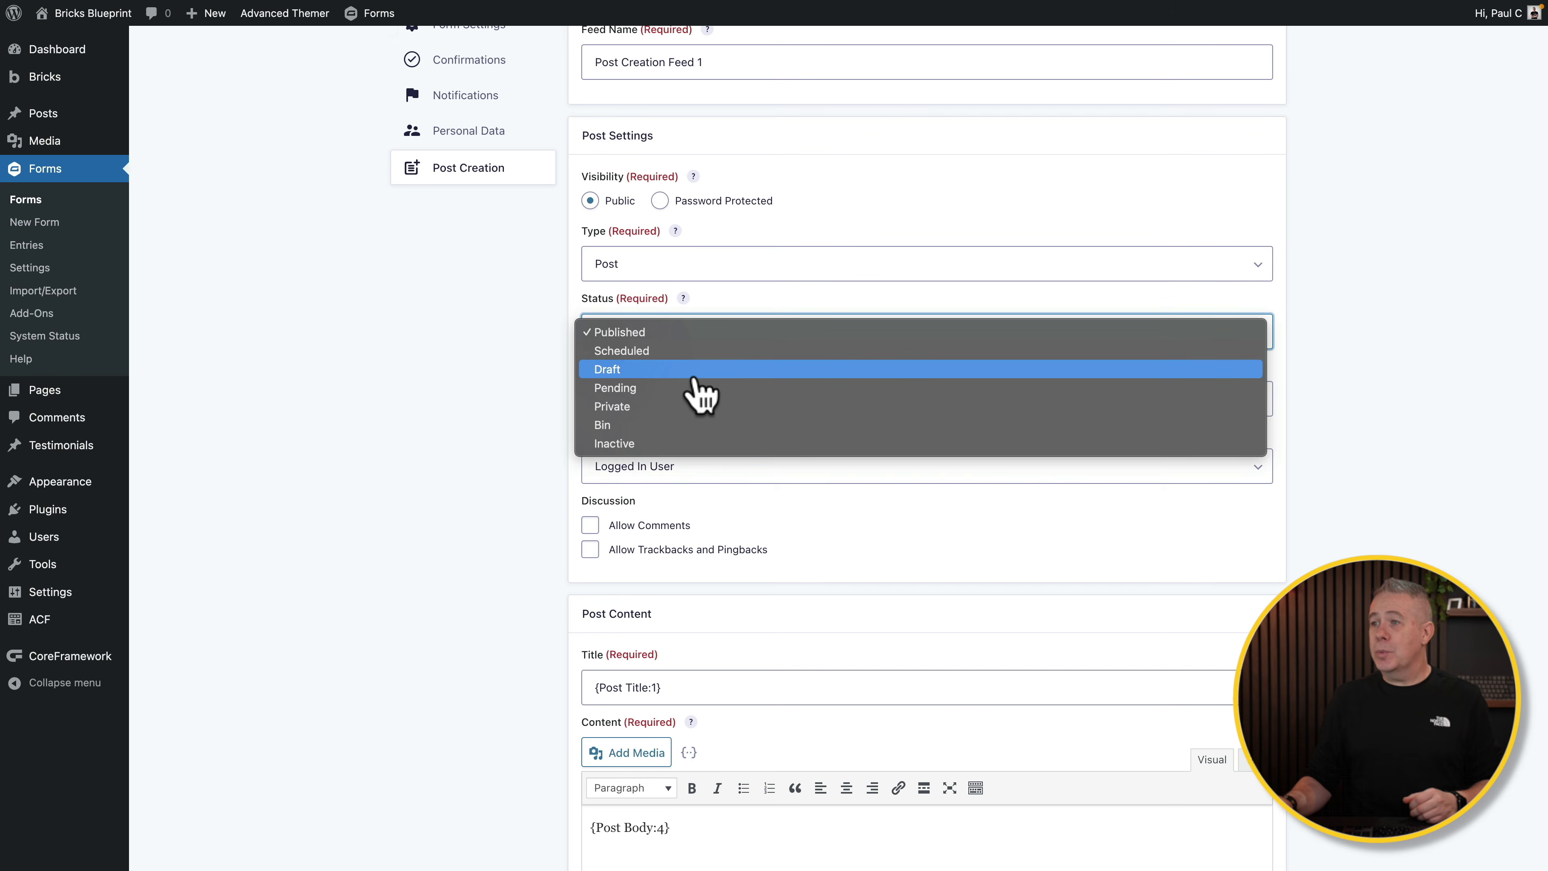
left_click(694, 370)
scroll(695, 329, "down", 1)
left_click(691, 323)
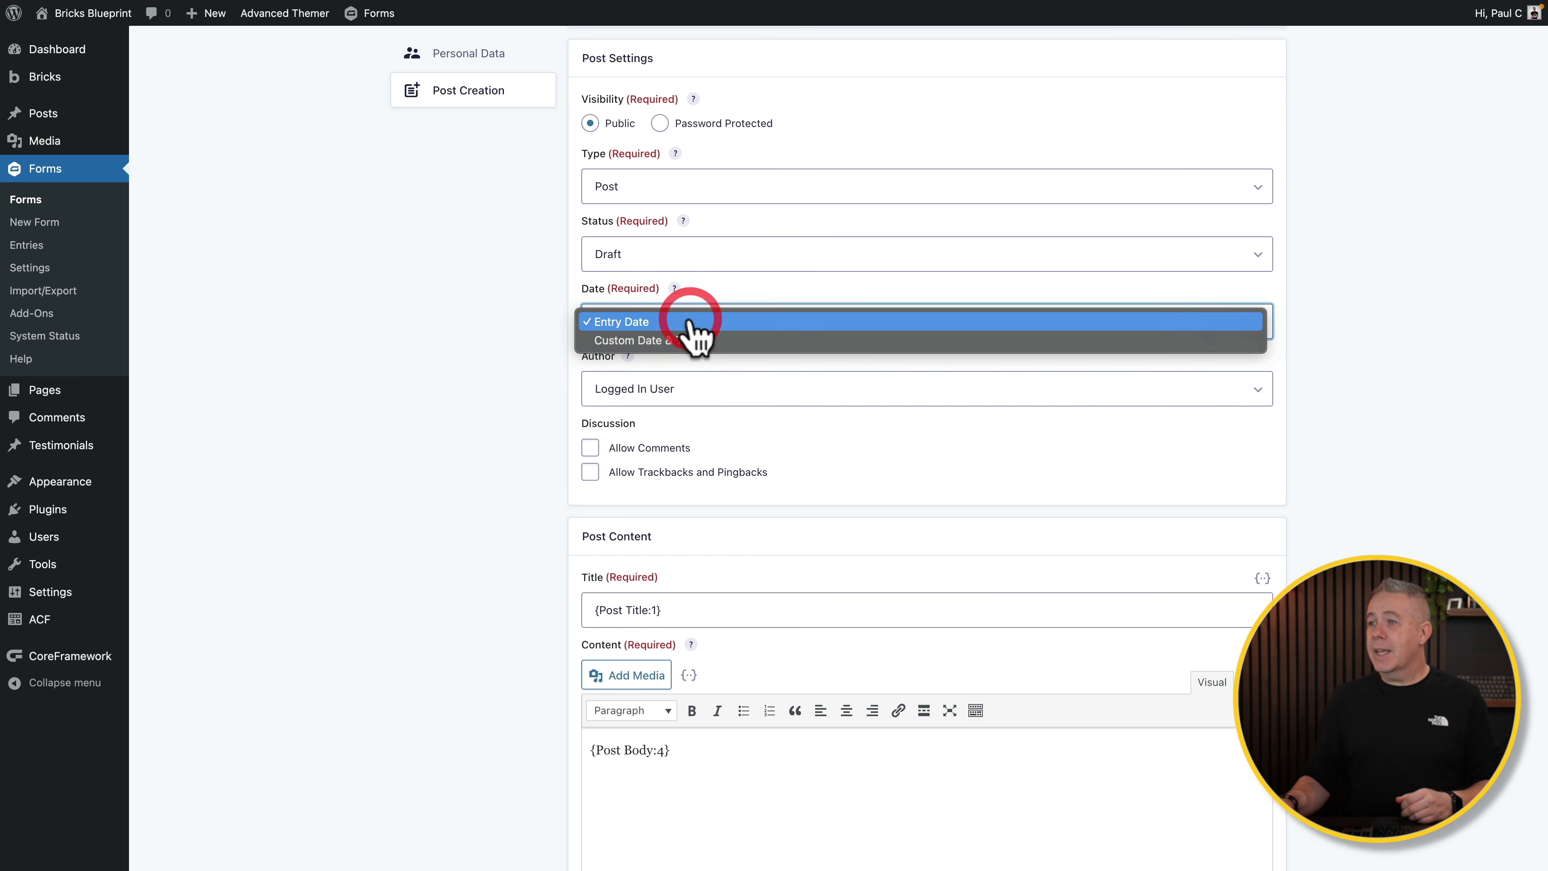
left_click(482, 333)
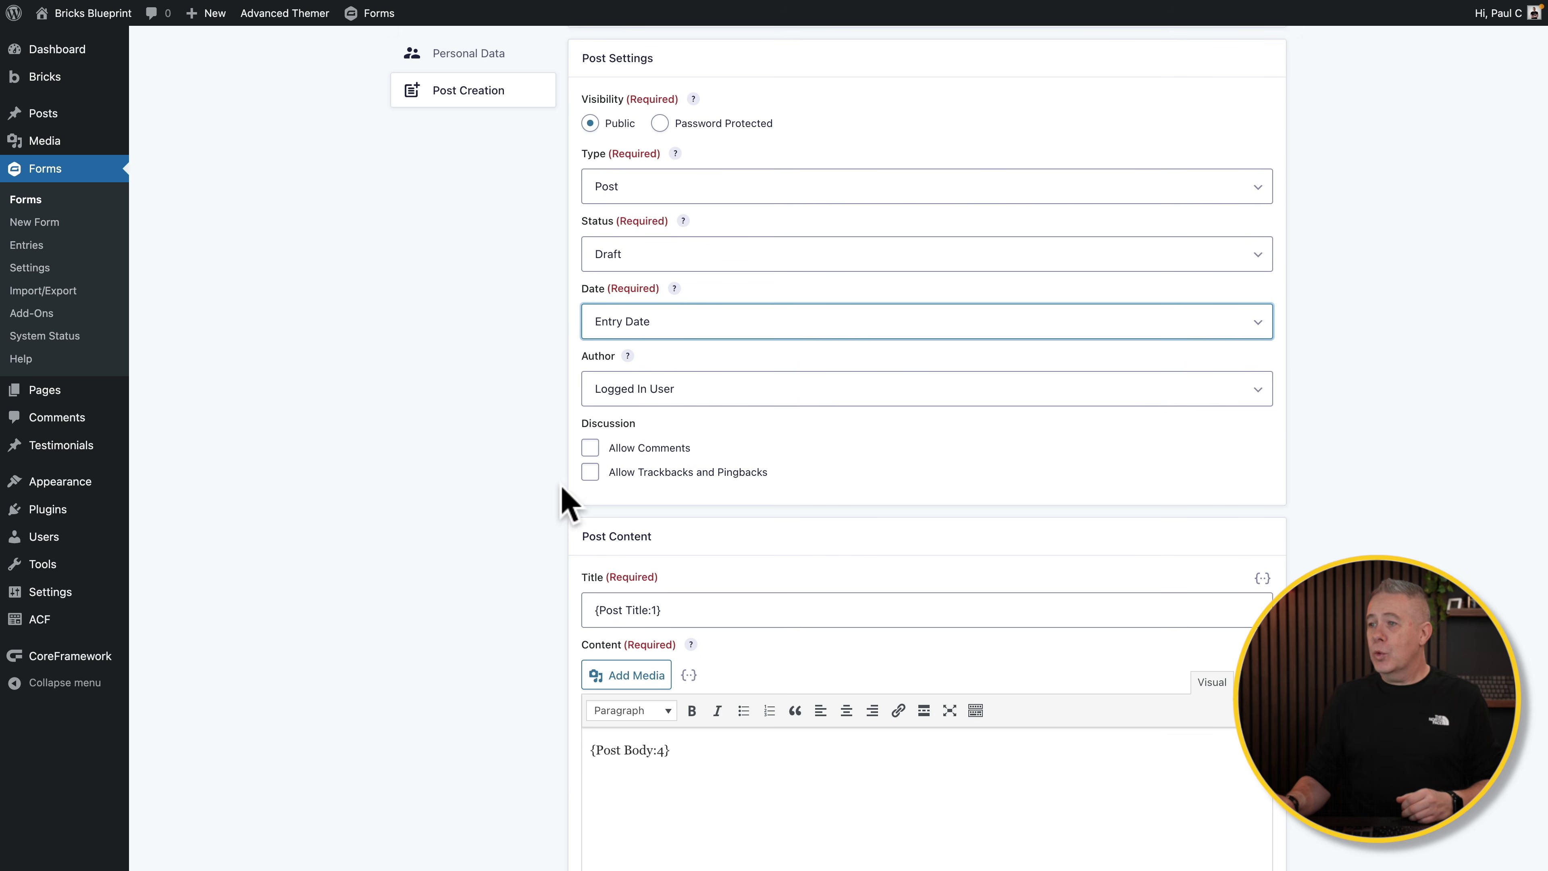
Step: Assign categories from the Post Category field value and save the feed settings
scroll(535, 513, "down", 7)
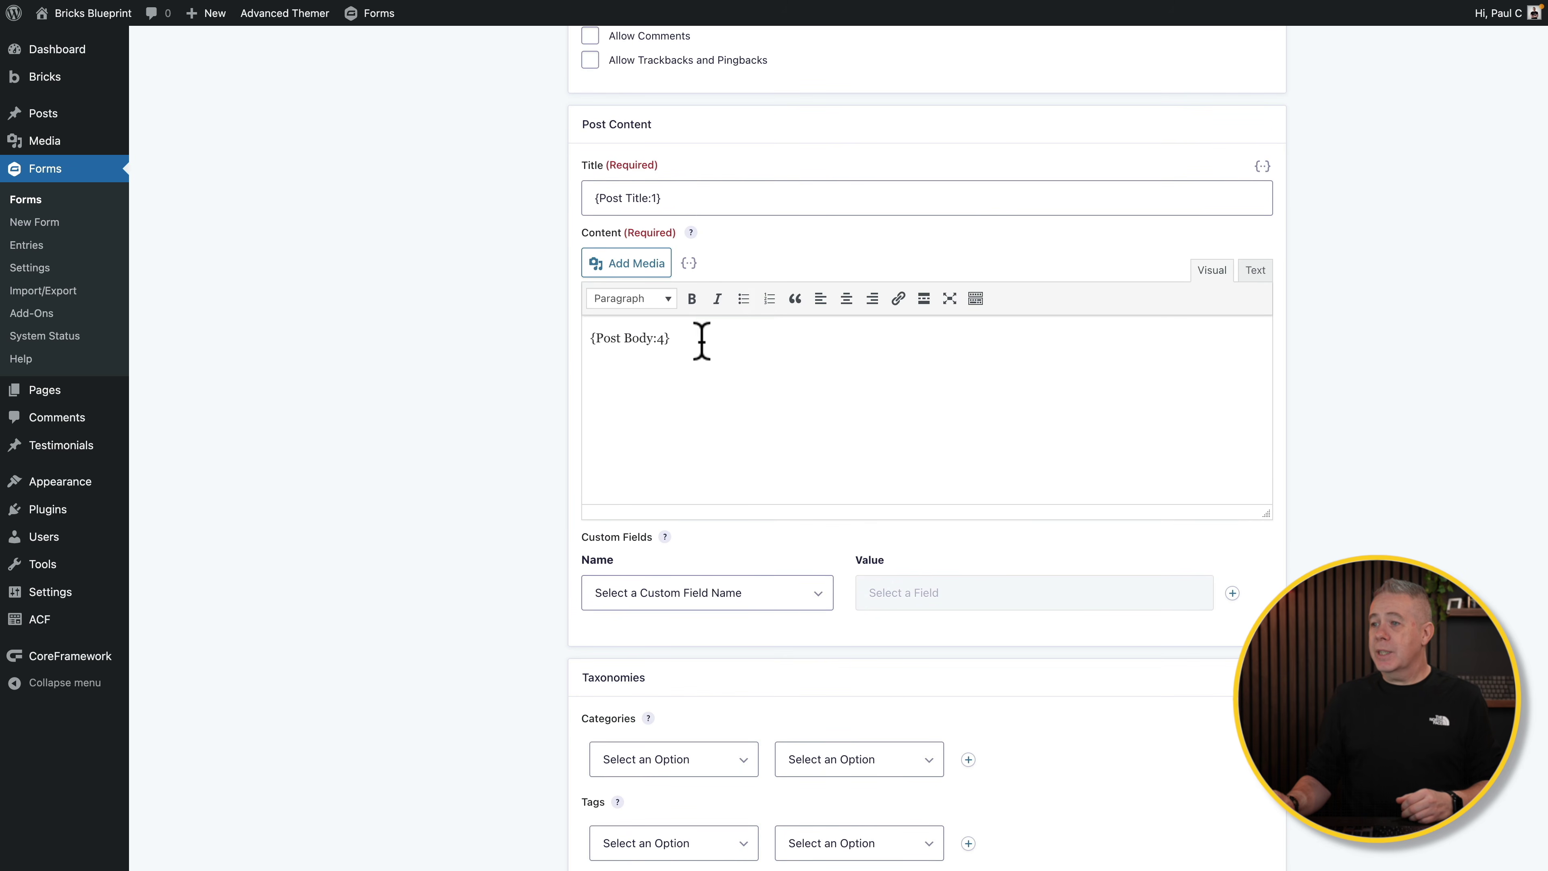
scroll(697, 512, "down", 3)
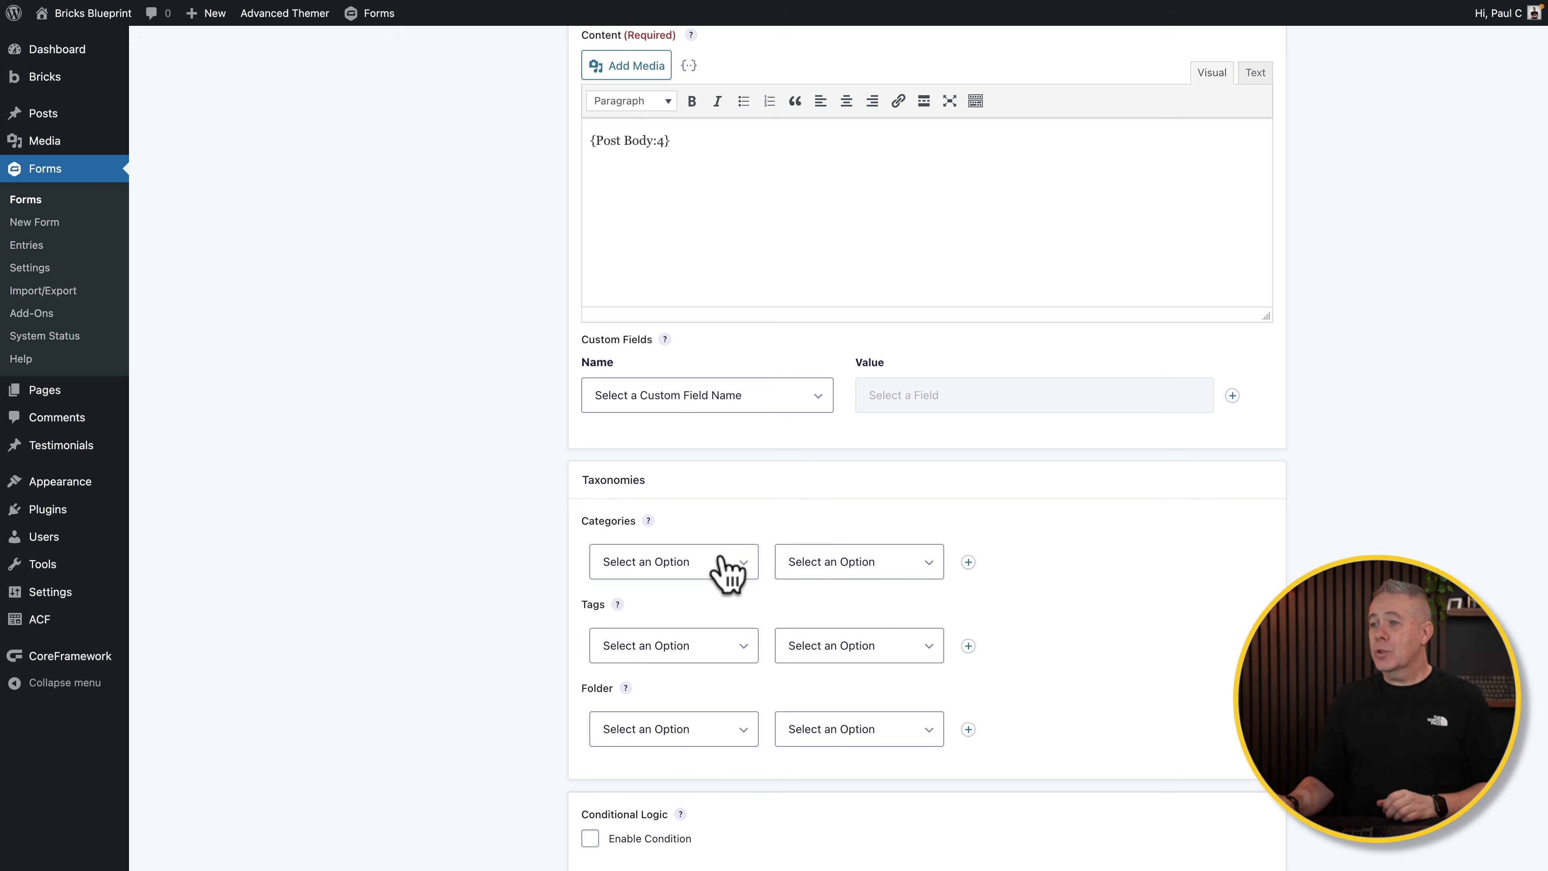
left_click(727, 573)
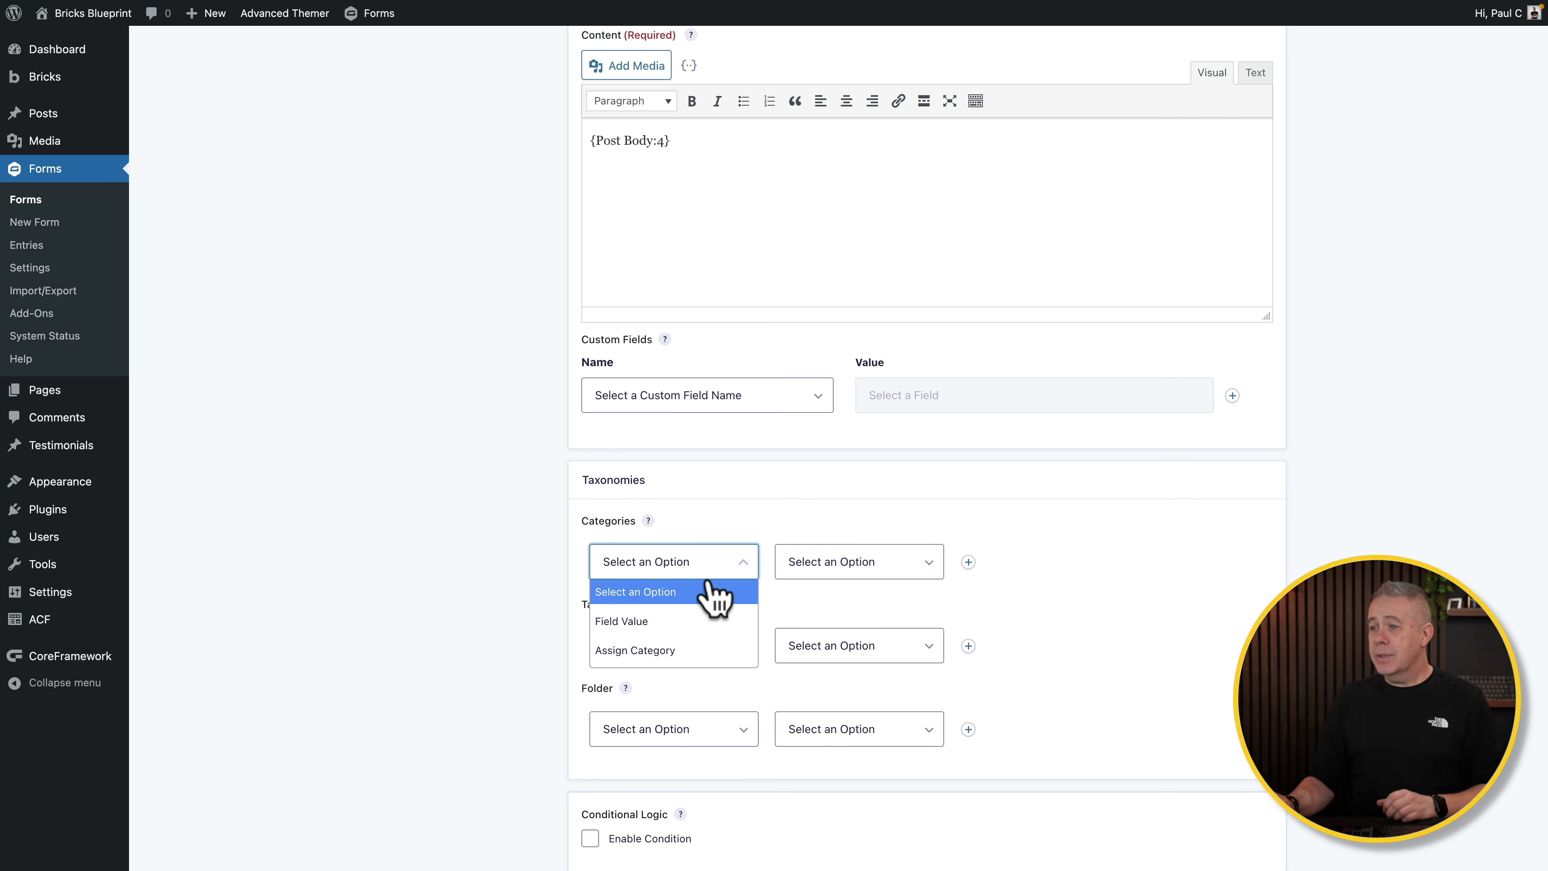
left_click(684, 623)
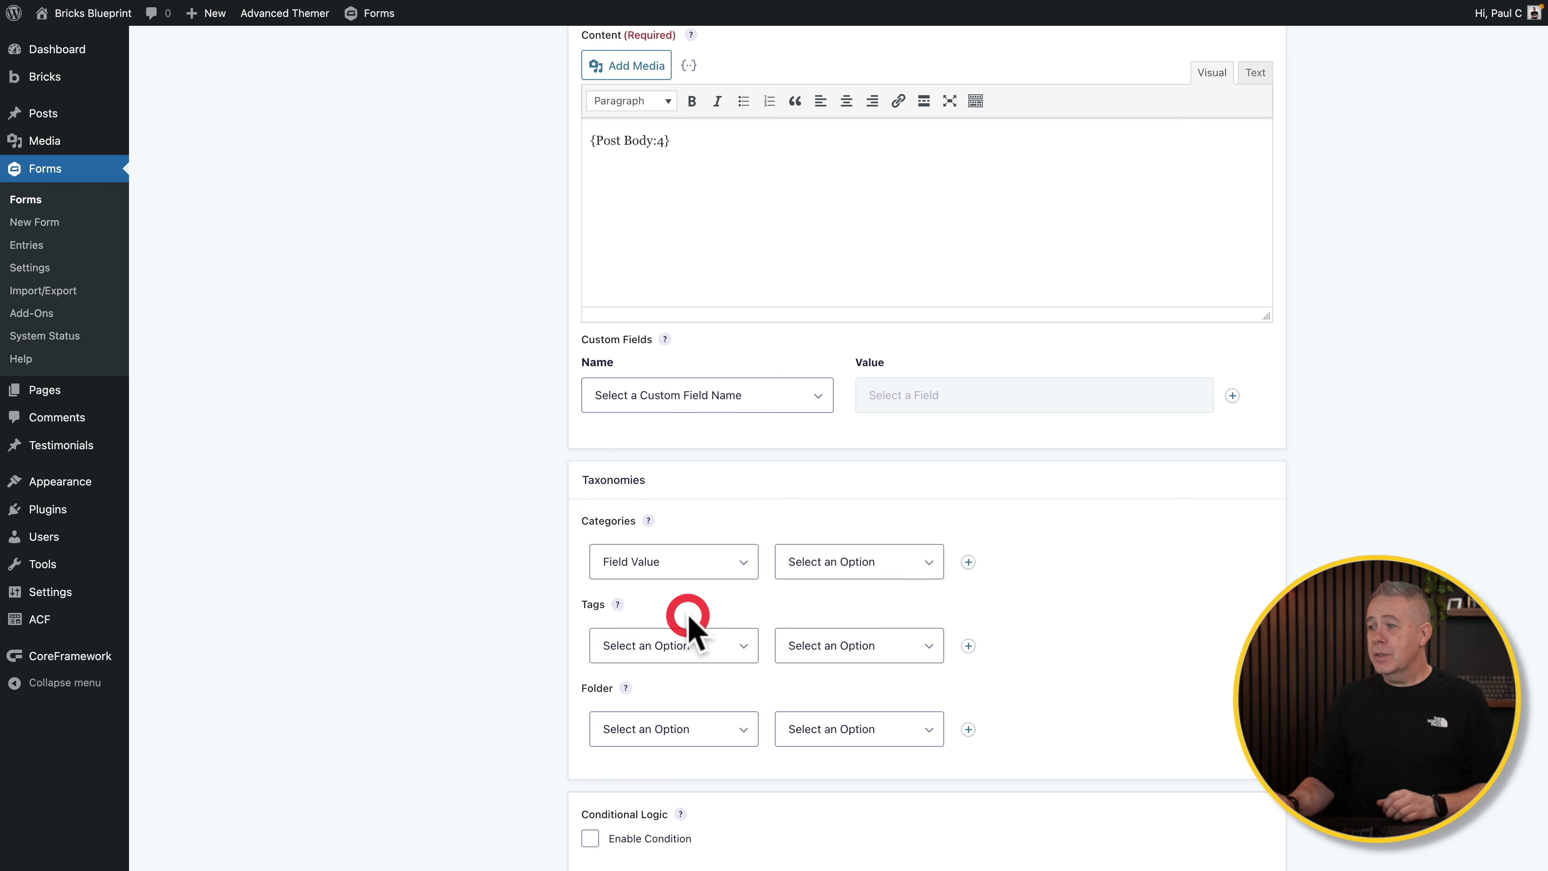
left_click(851, 562)
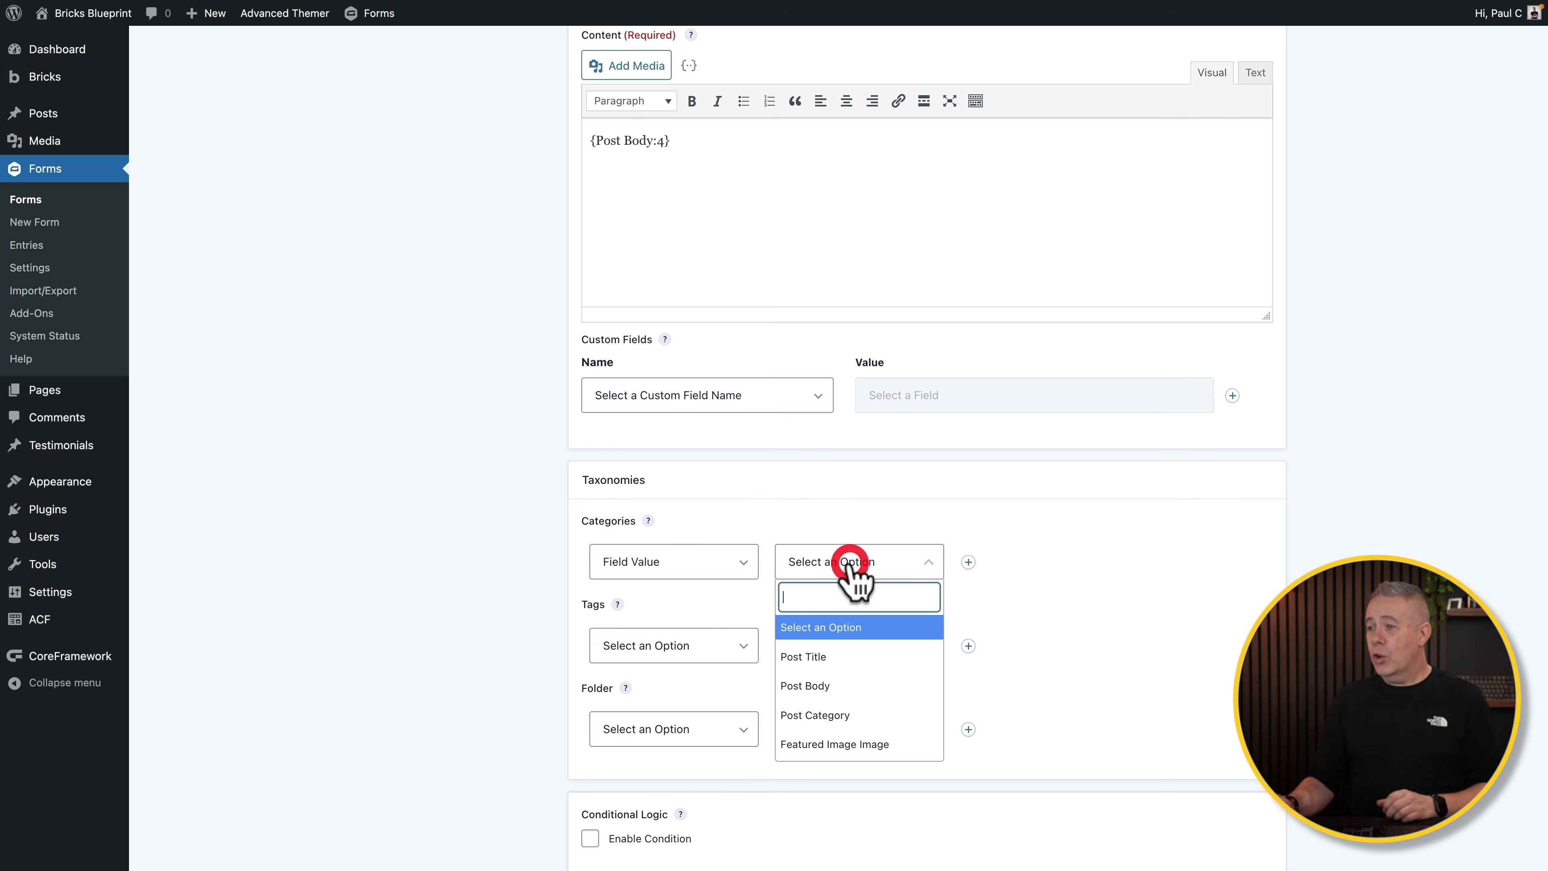
left_click(842, 725)
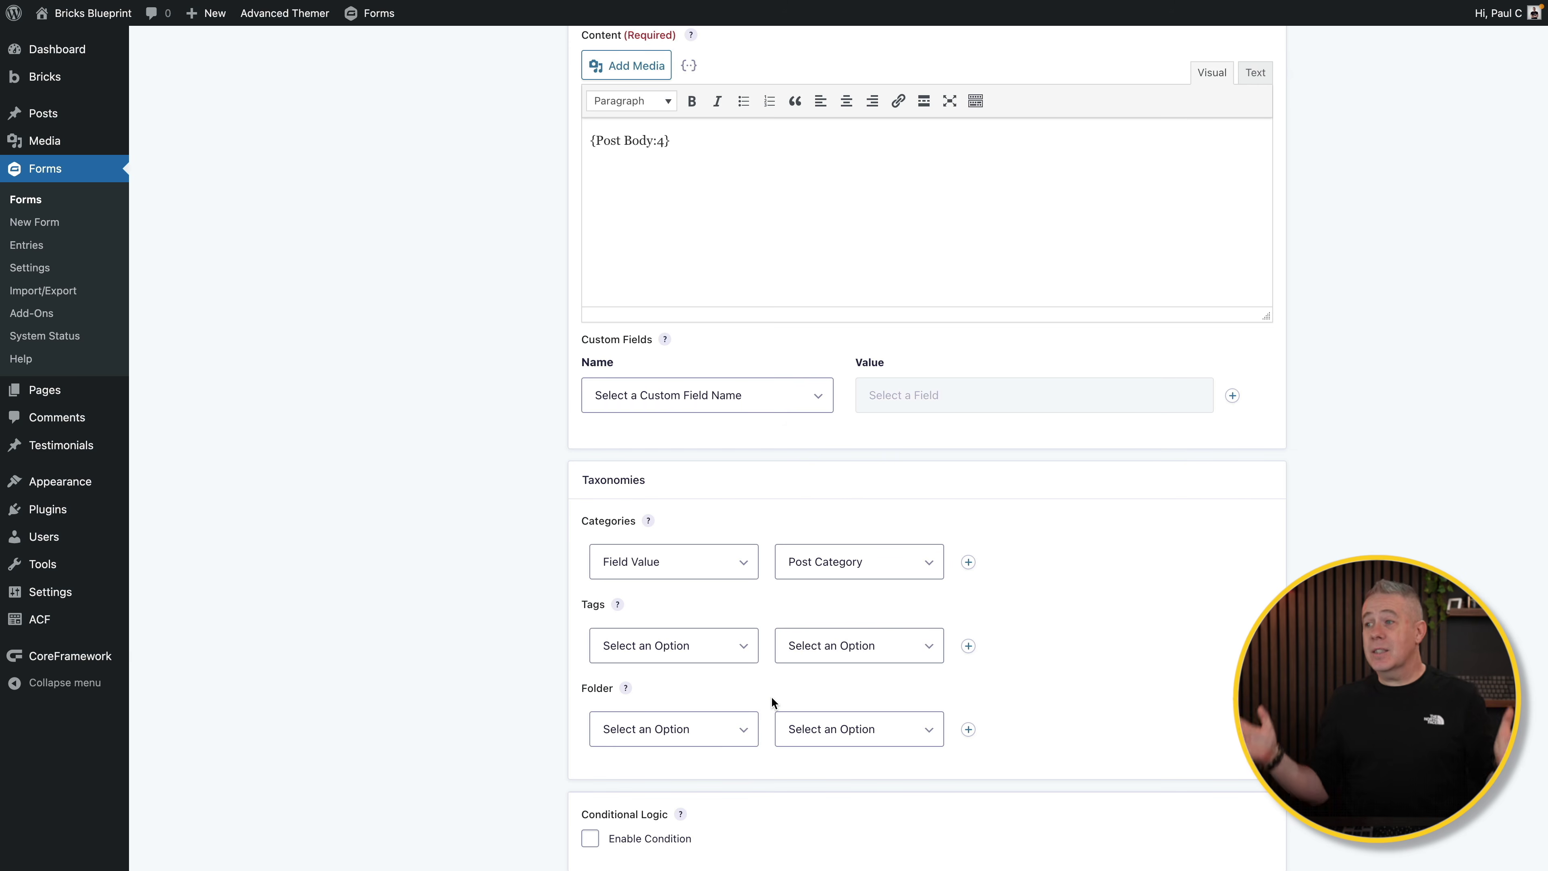
scroll(772, 698, "down", 3)
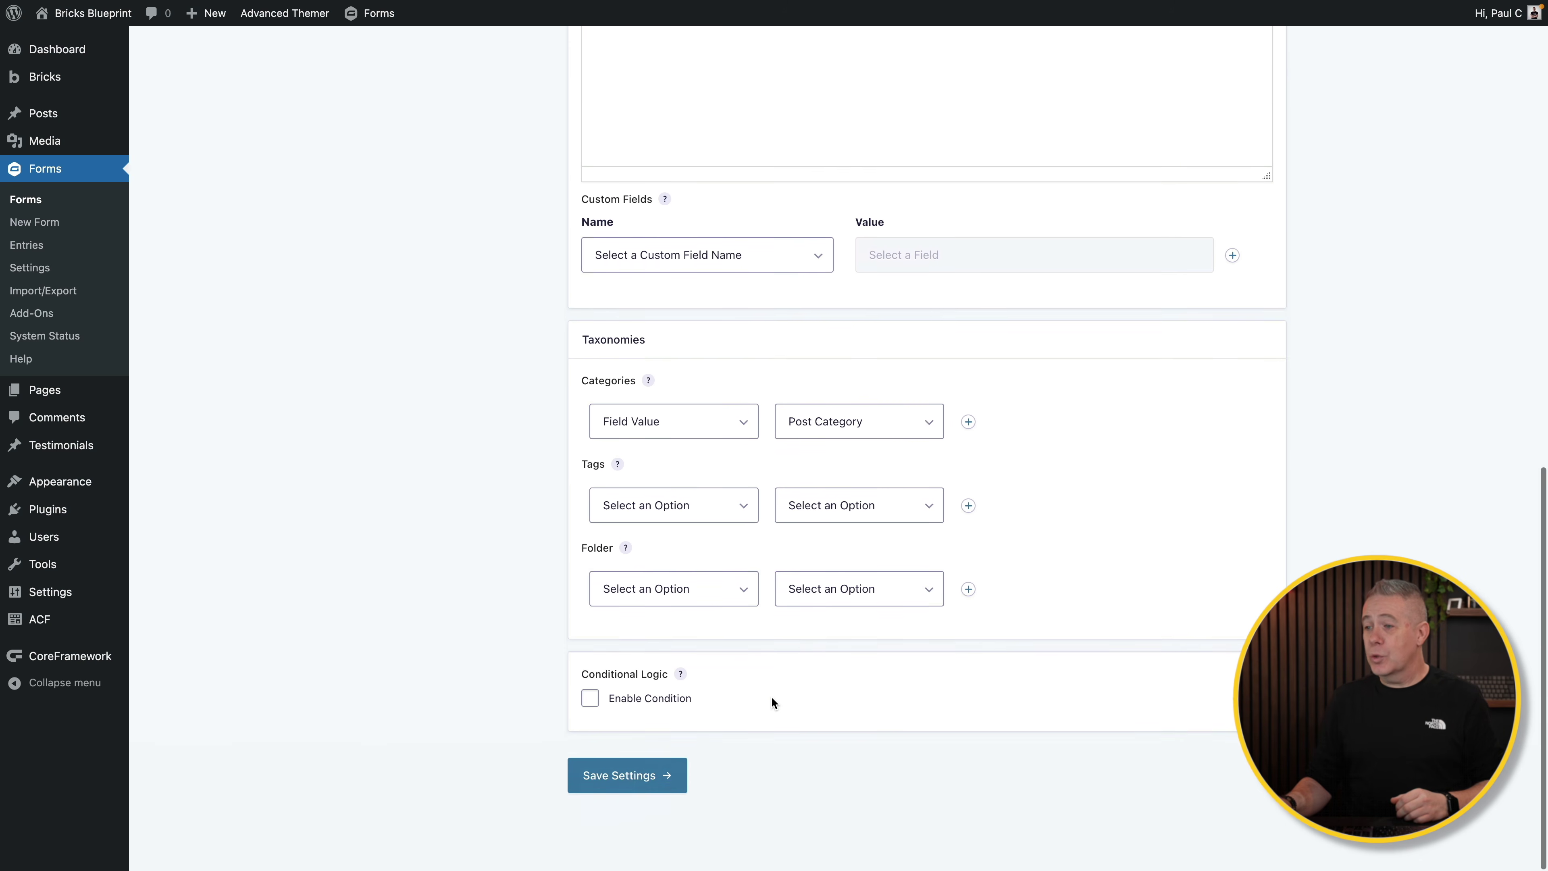
left_click(628, 776)
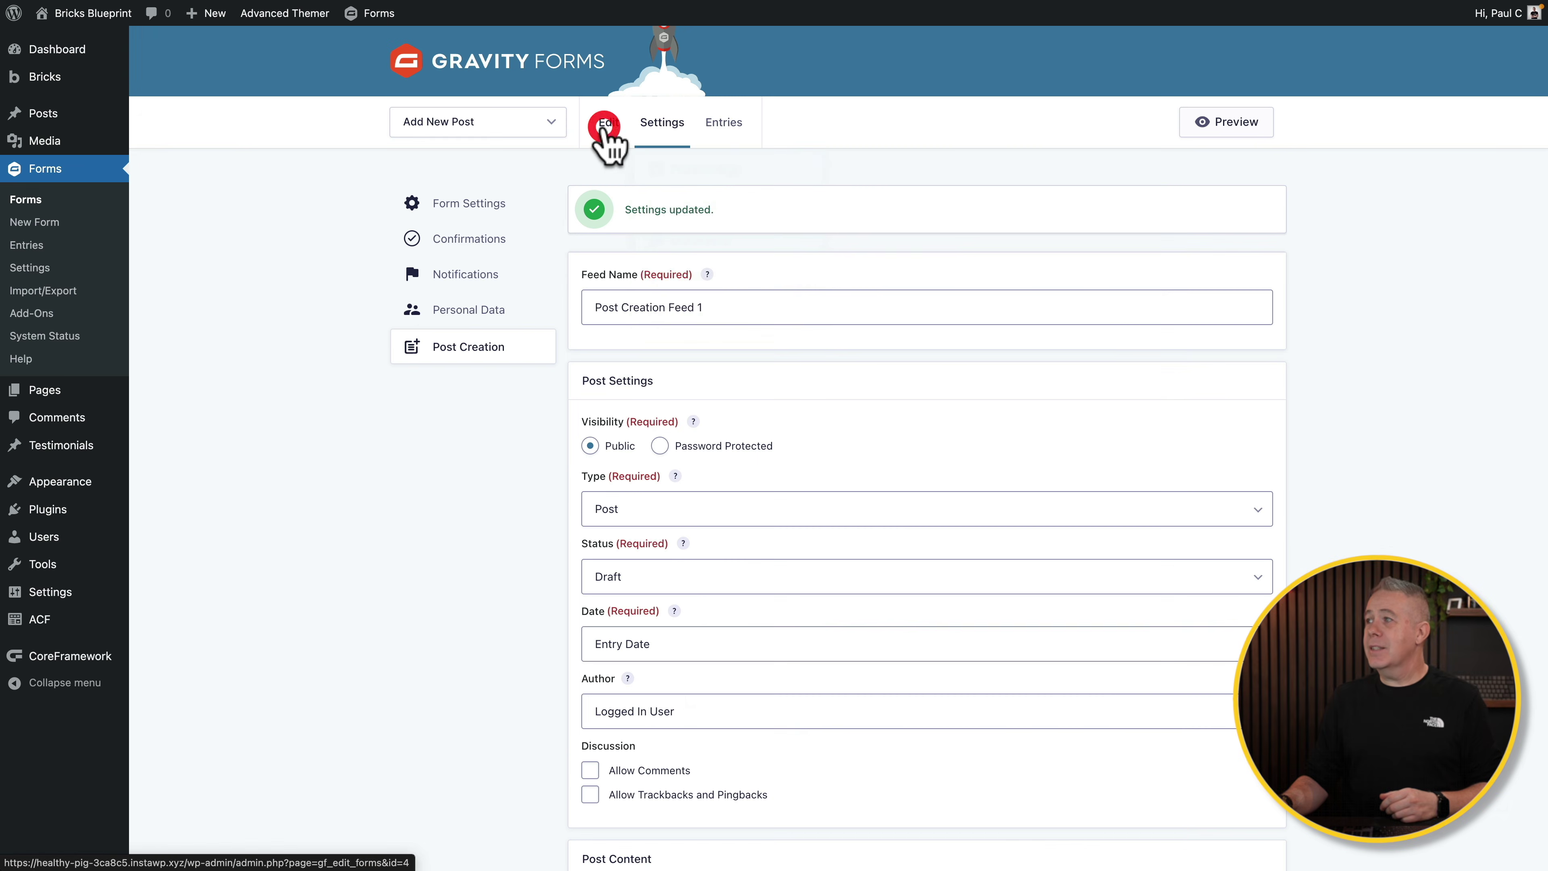
Step: Copy the Add New Post form's embed shortcode from the Embed options
left_click(605, 125)
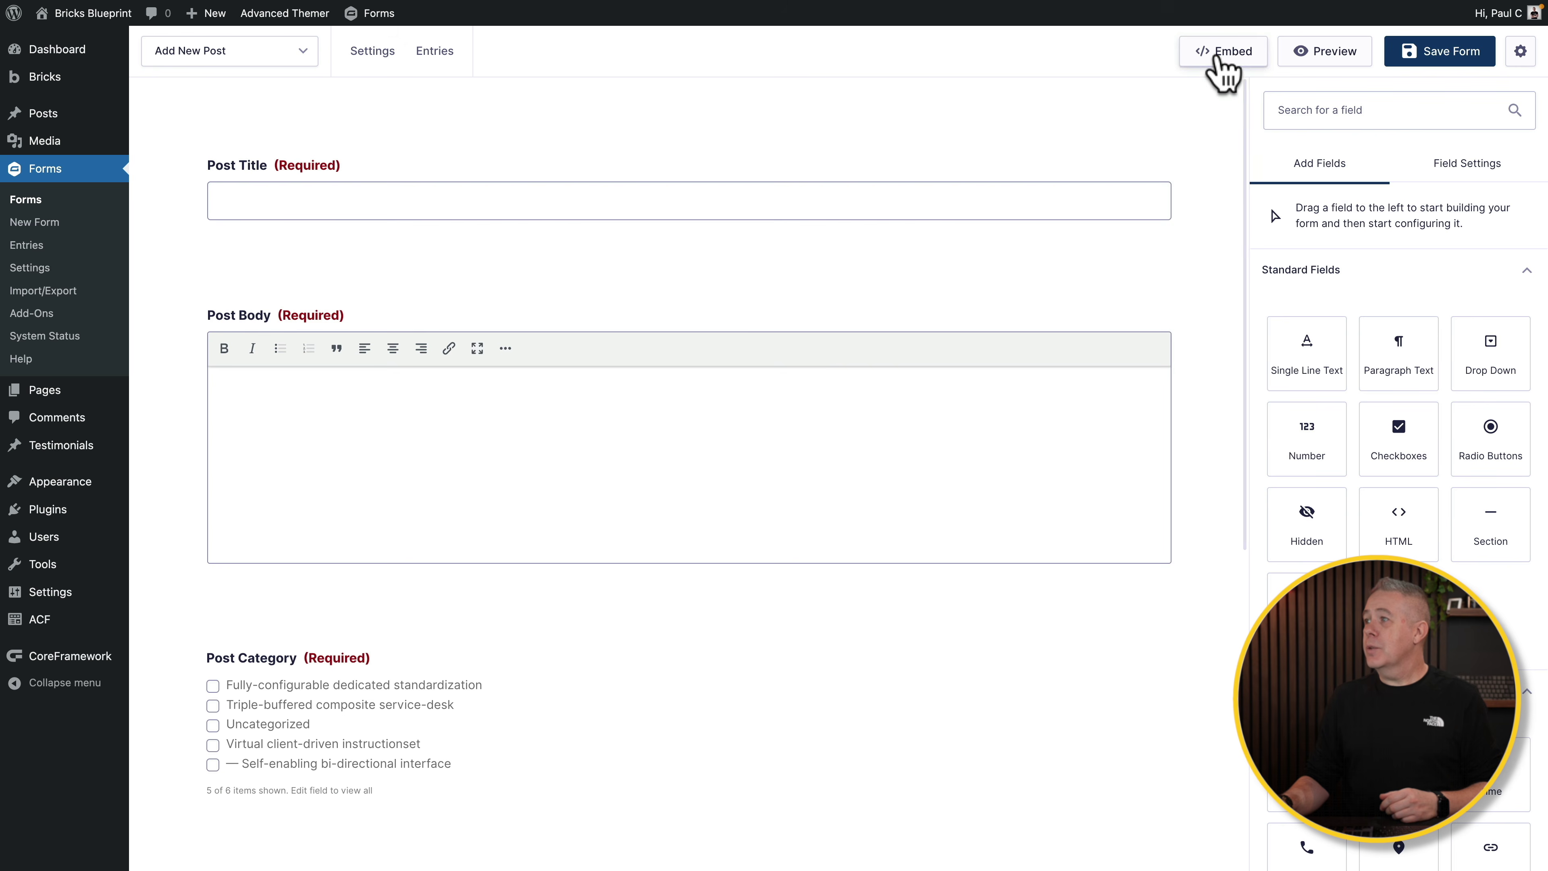
left_click(1214, 54)
left_click(918, 591)
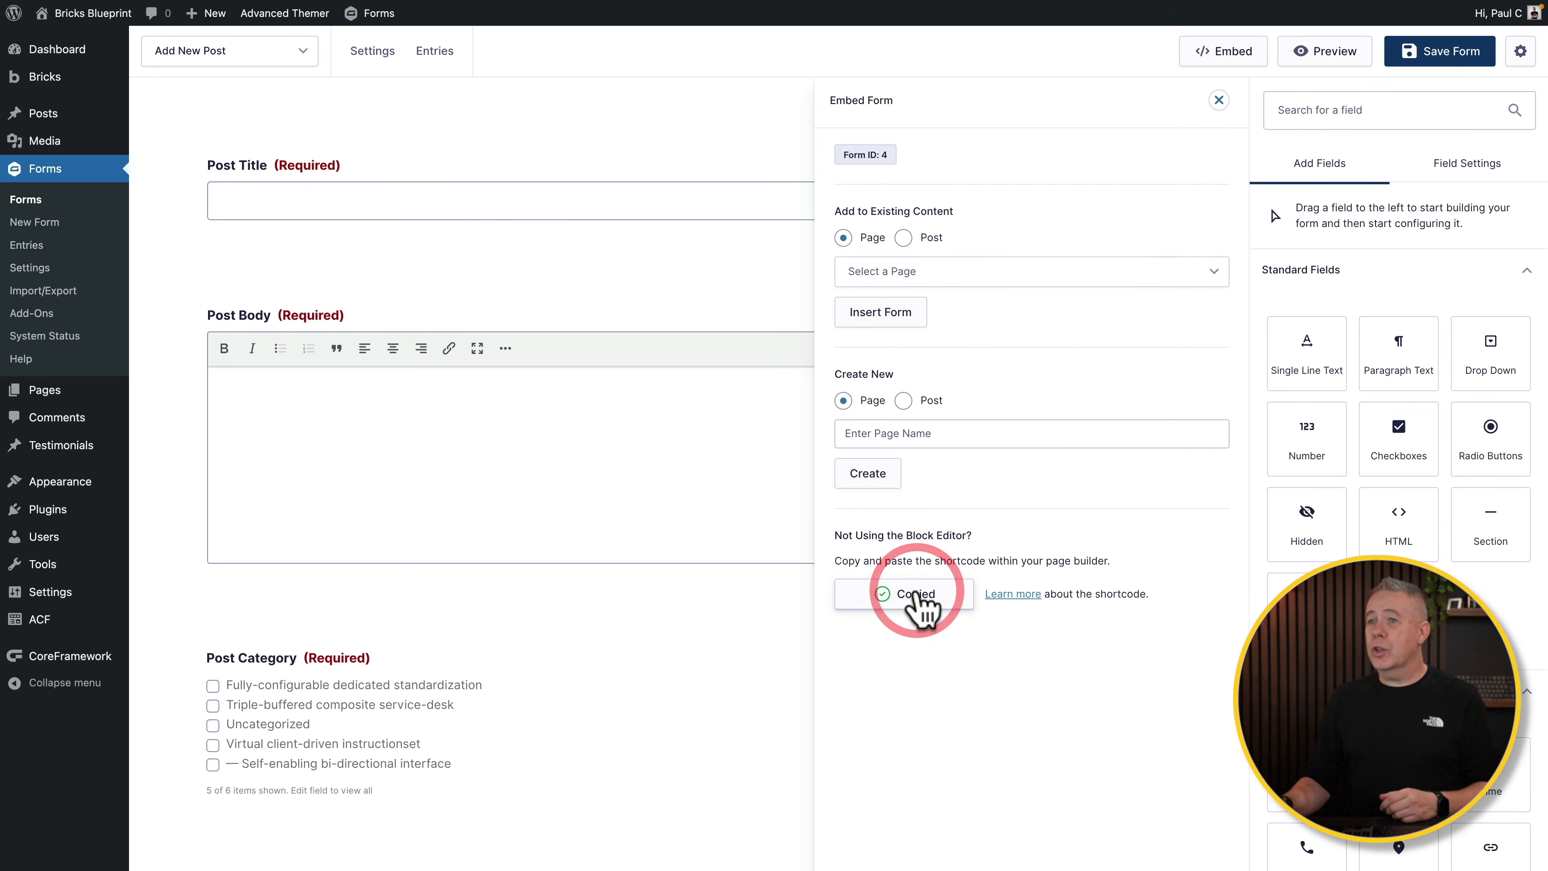
Step: Create and publish a new page 'Add New WP Post' and open it in Bricks Builder
mouse_move(58, 139)
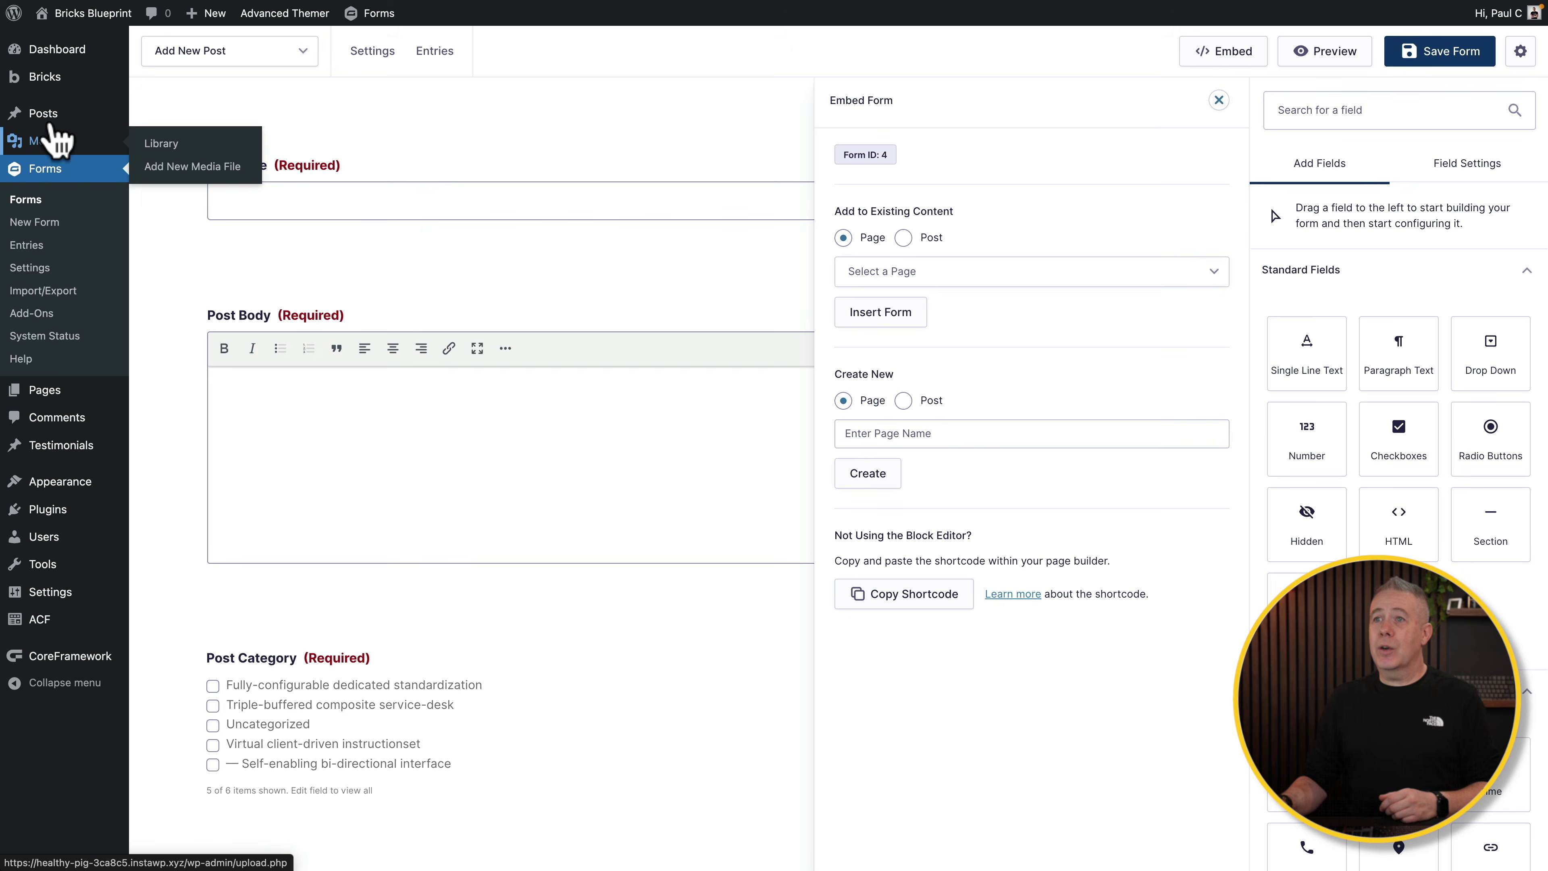
mouse_move(63, 402)
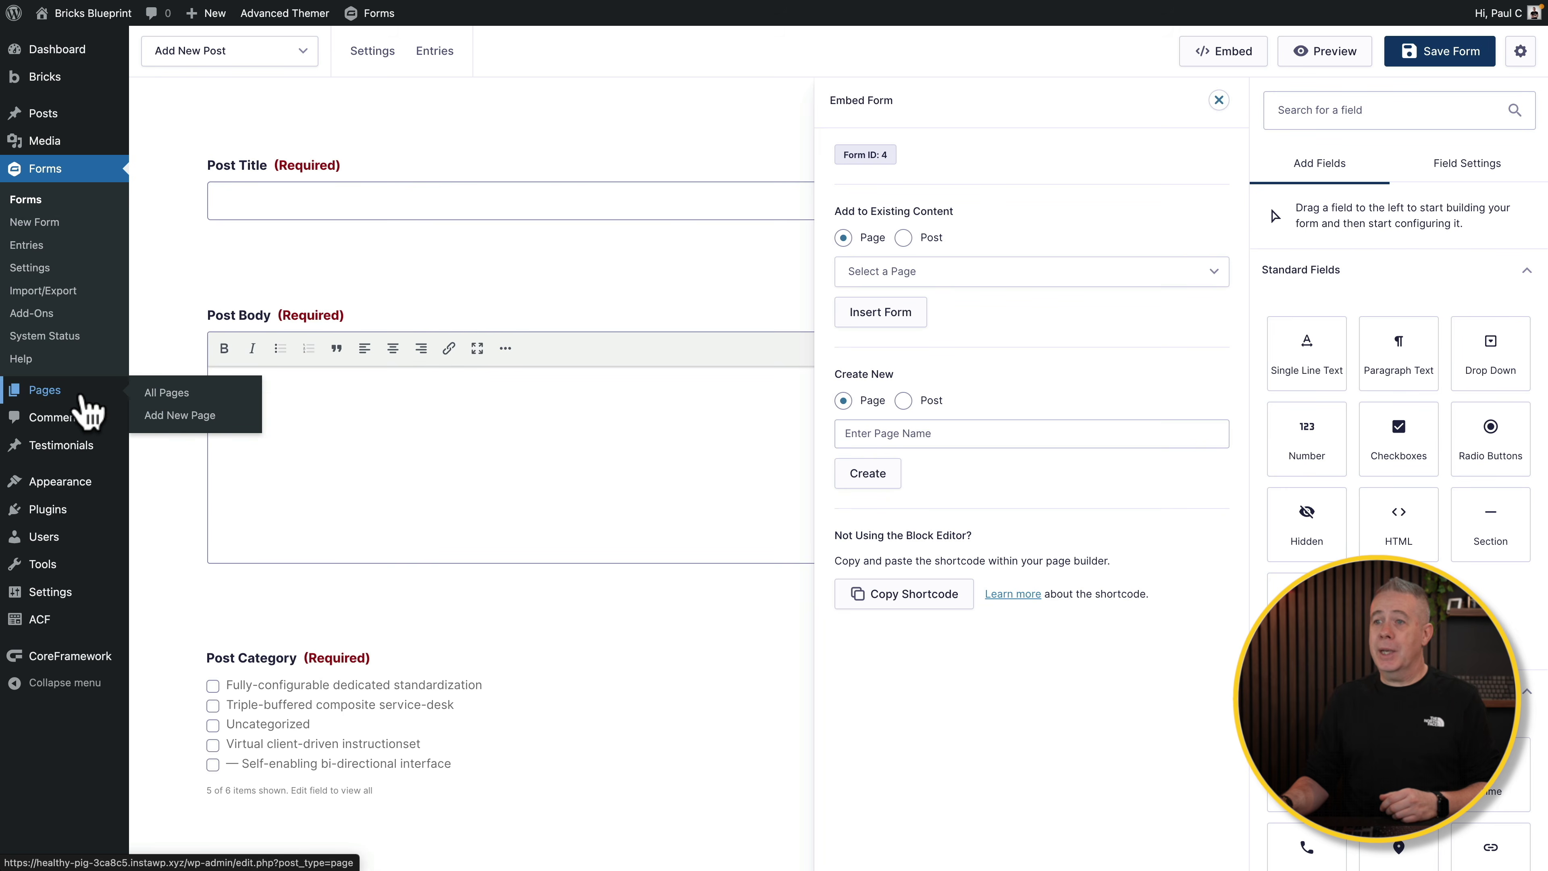
left_click(157, 417)
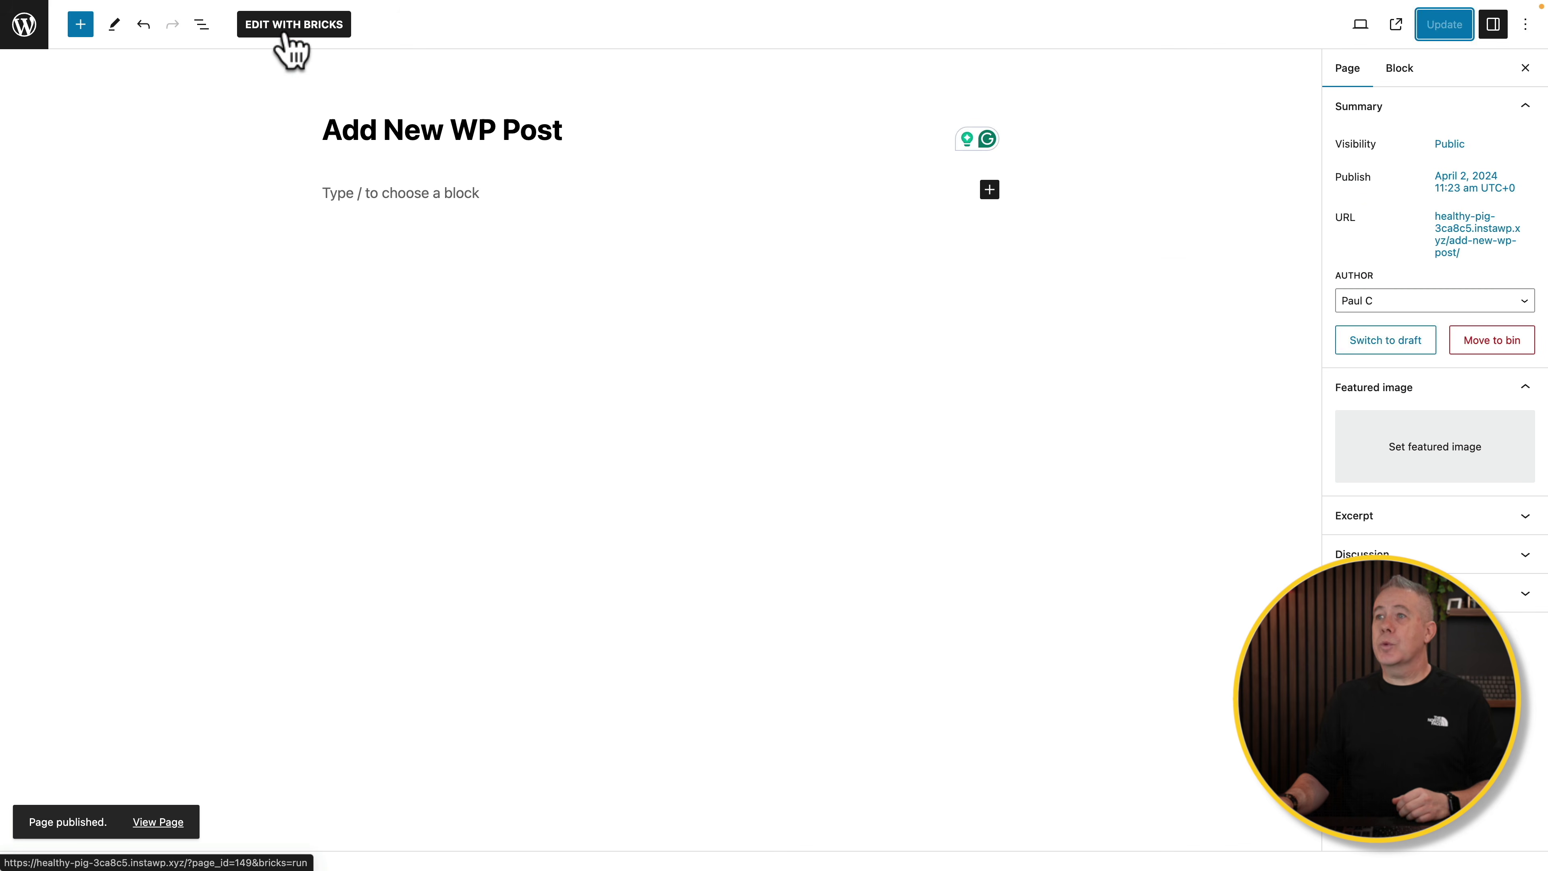
left_click(286, 36)
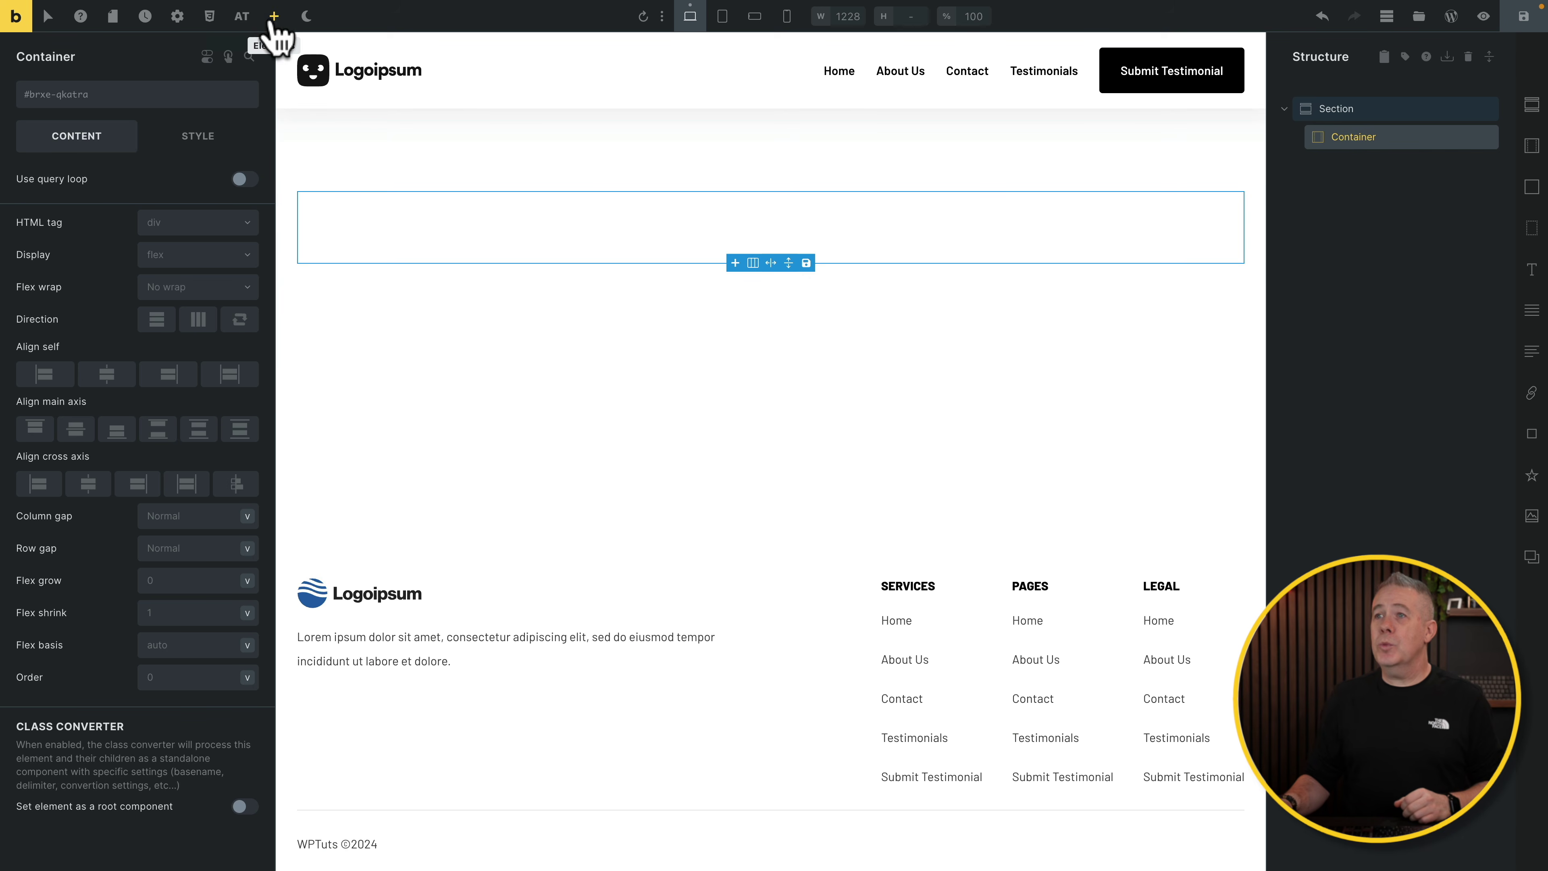
Step: Add a Shortcode element holding [gravityform id="4" title="true"] to the container and save the page
left_click(274, 16)
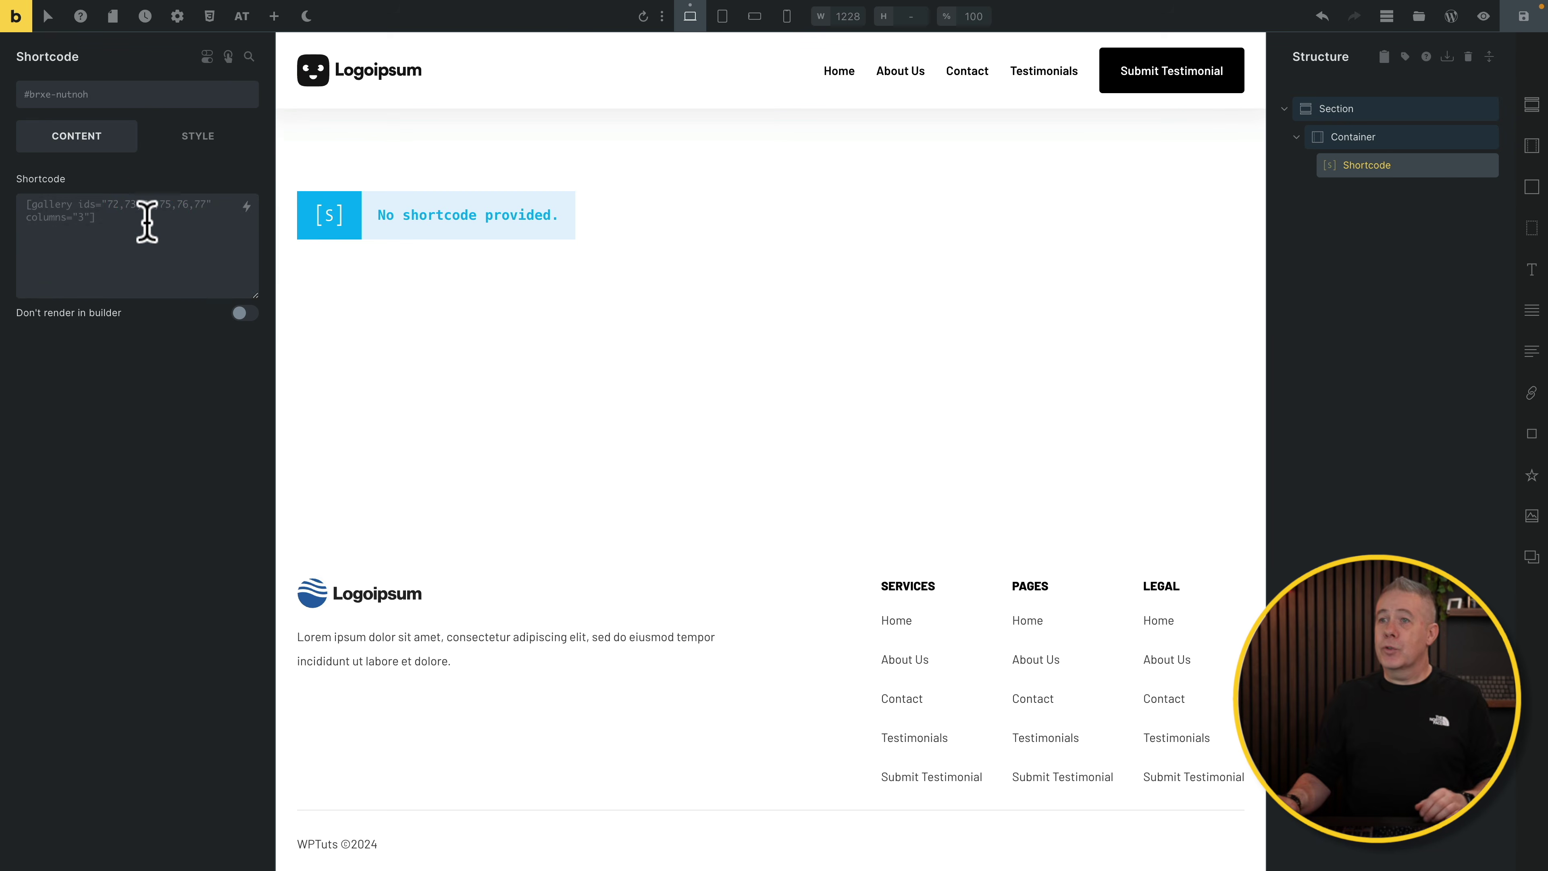
left_click(146, 221)
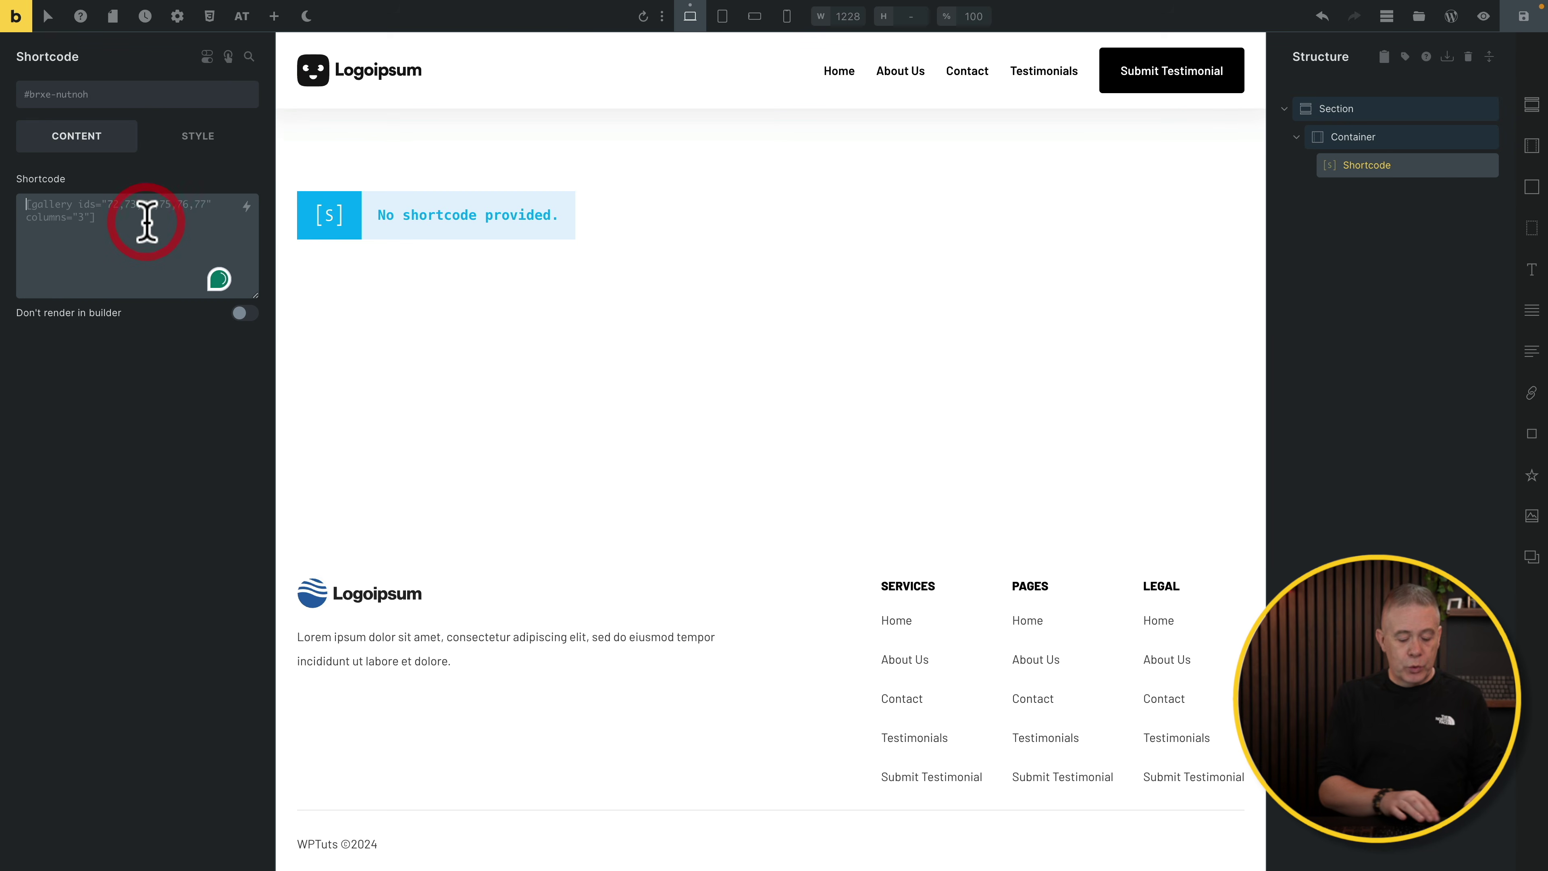
type("[gravityform id=\"4\" title=\"true\"]")
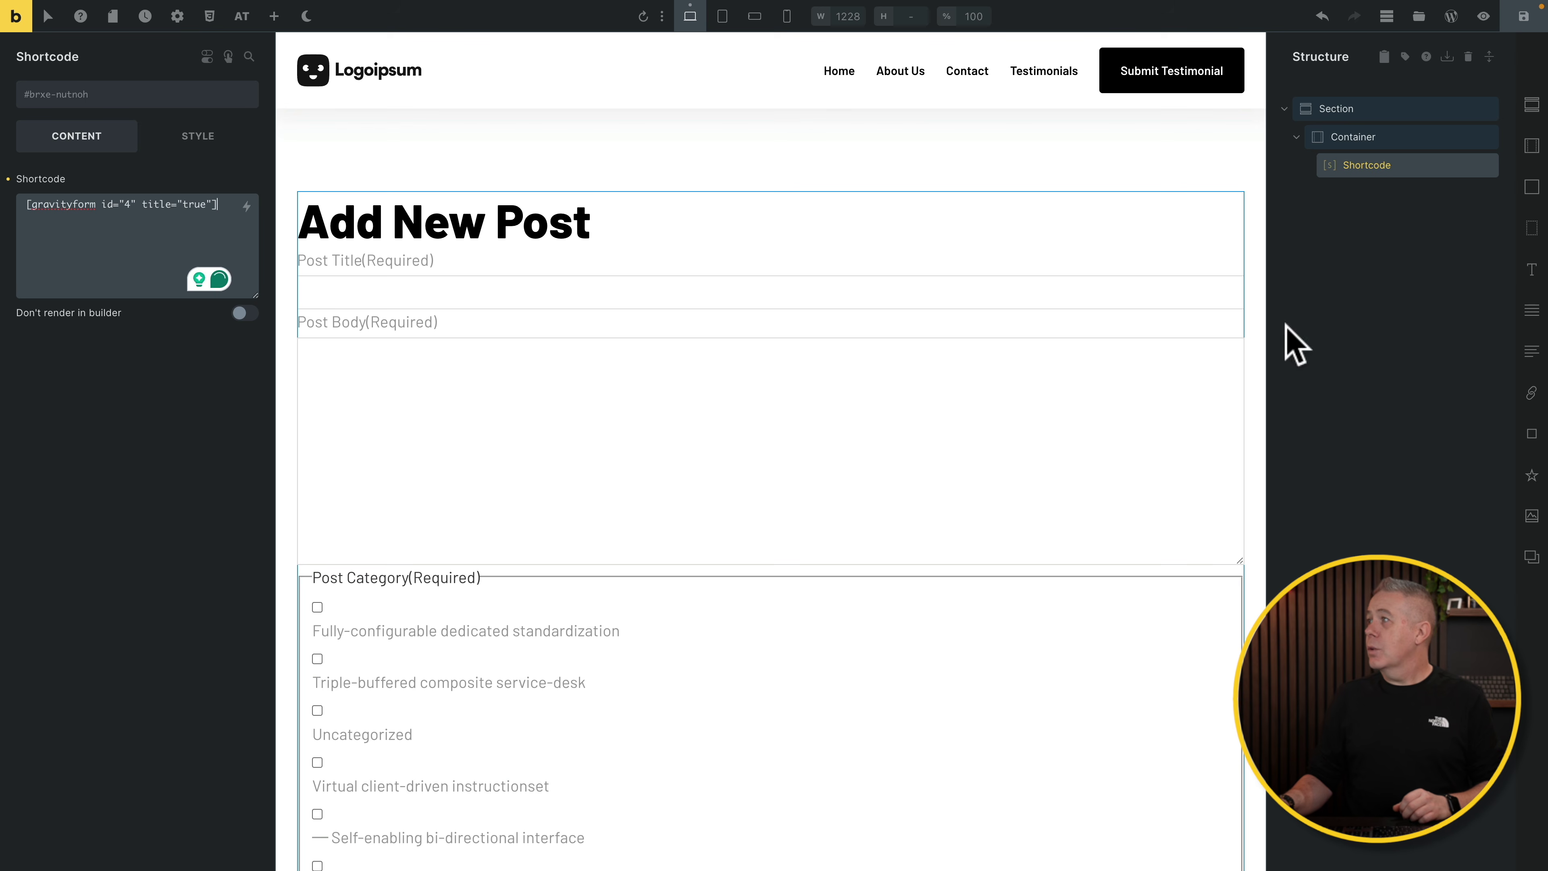
left_click(1523, 18)
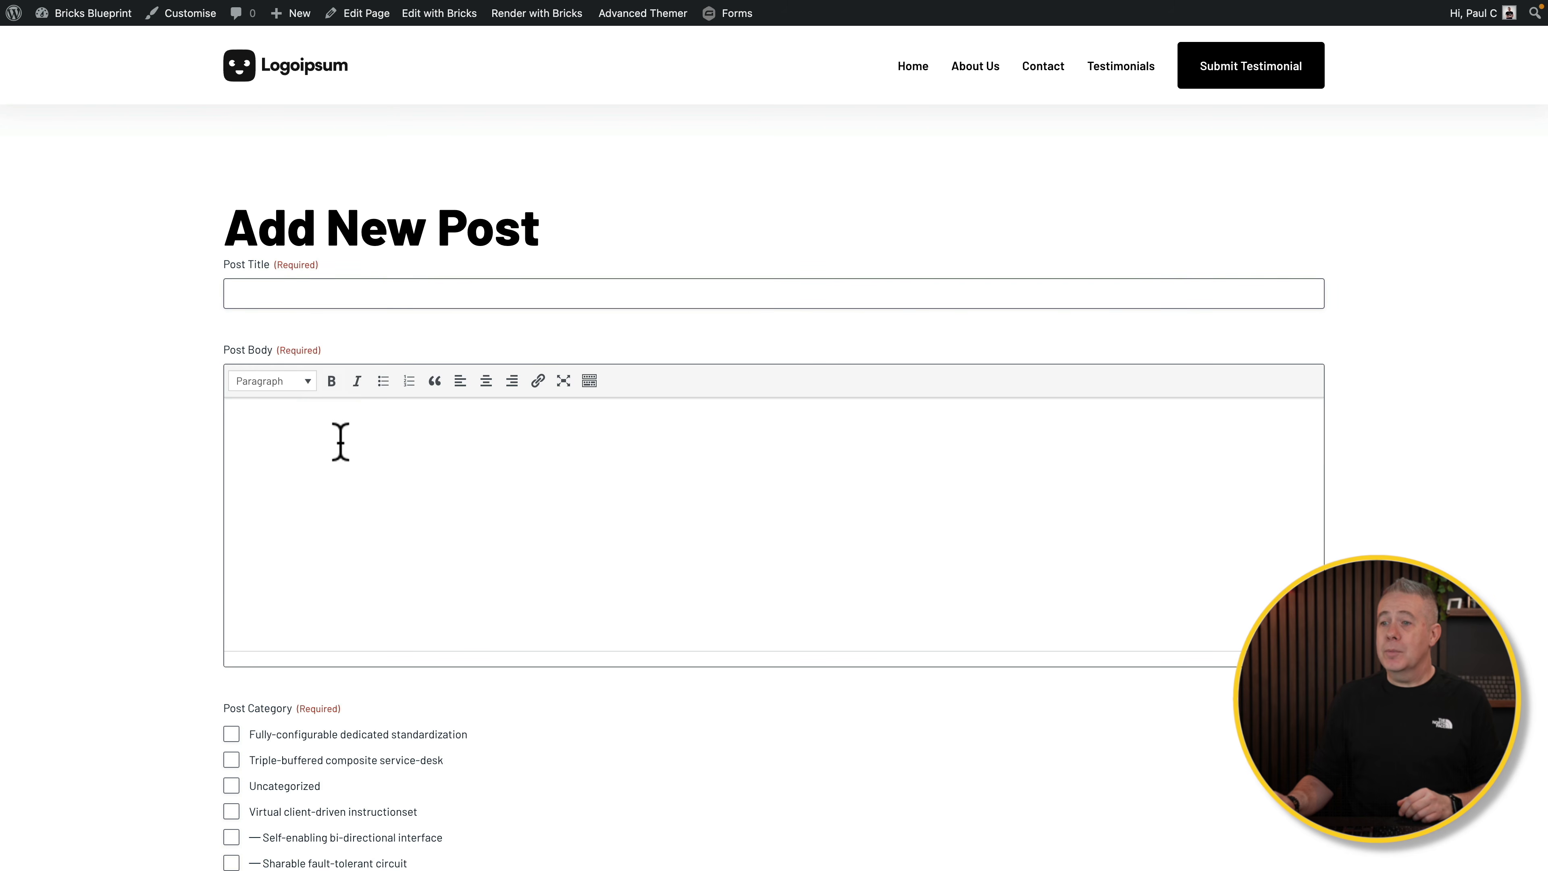
scroll(341, 443, "down", 8)
left_click(276, 469)
left_click(376, 554)
left_click(351, 610)
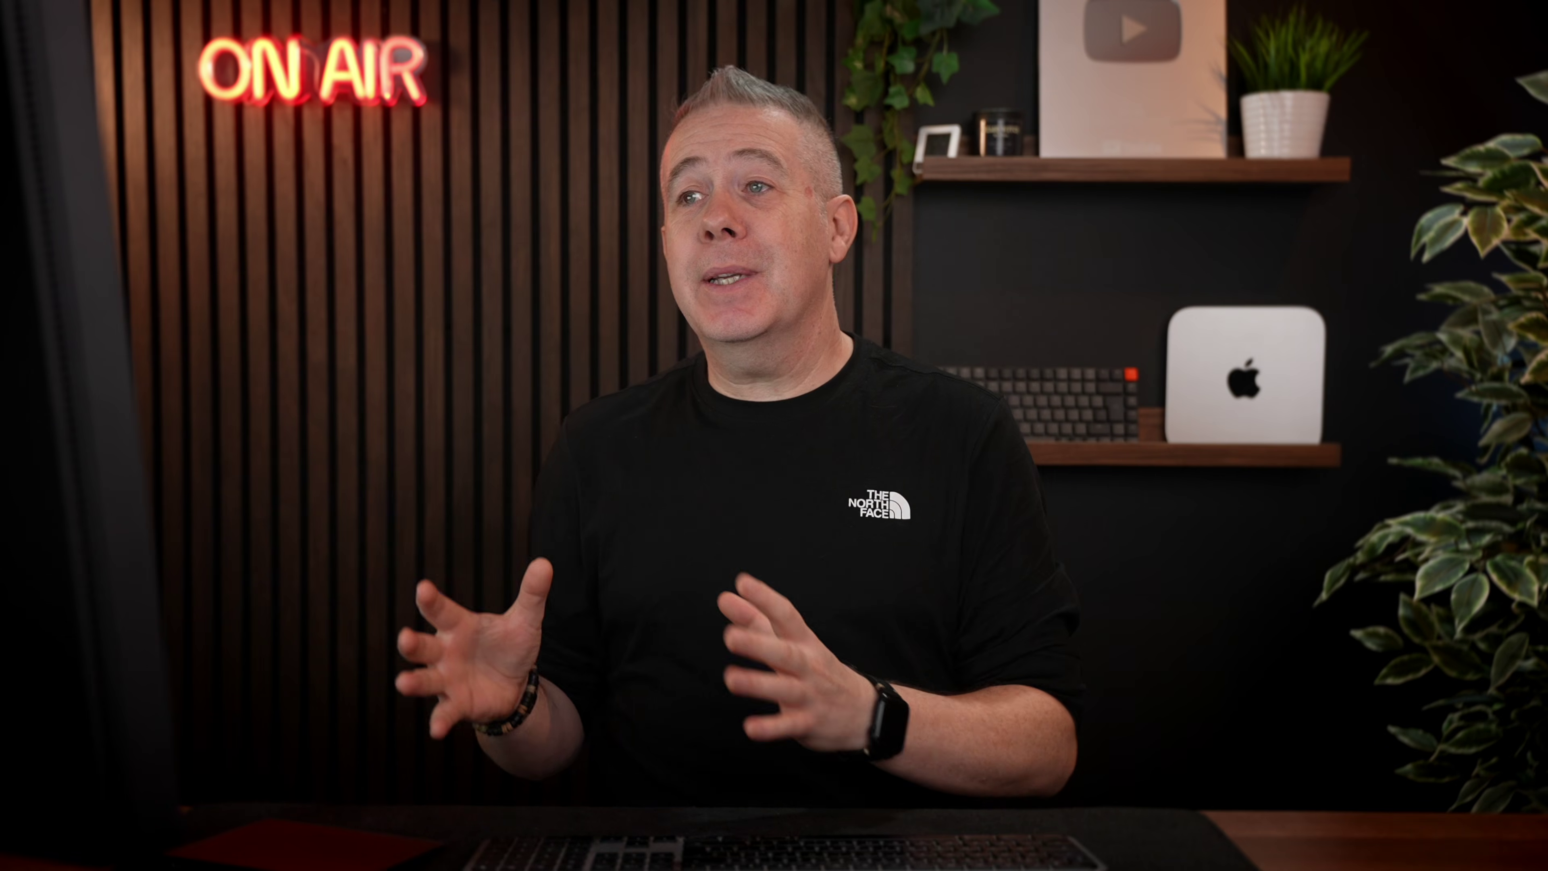